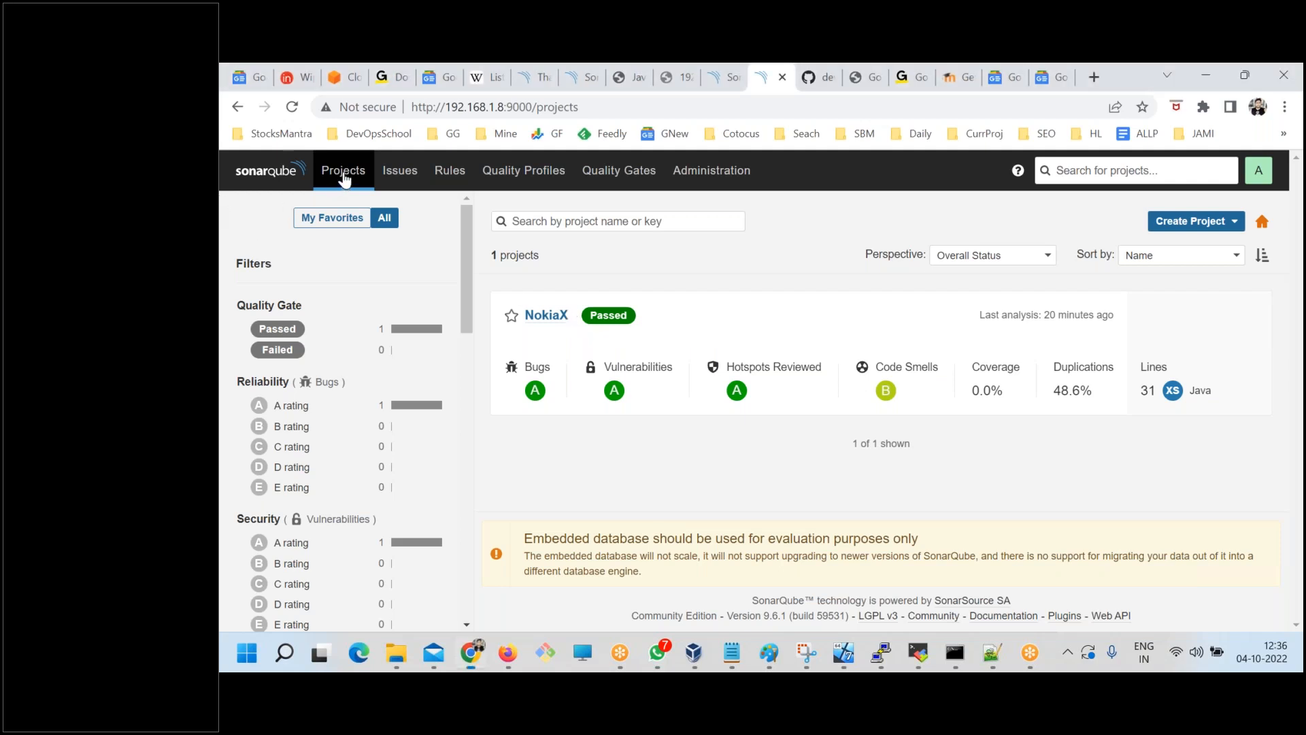
Review the available project filters, from Quality Gate and Reliability down to Size, Languages and Tags.
{"action": "left_click", "coordinate": [1302, 268]}
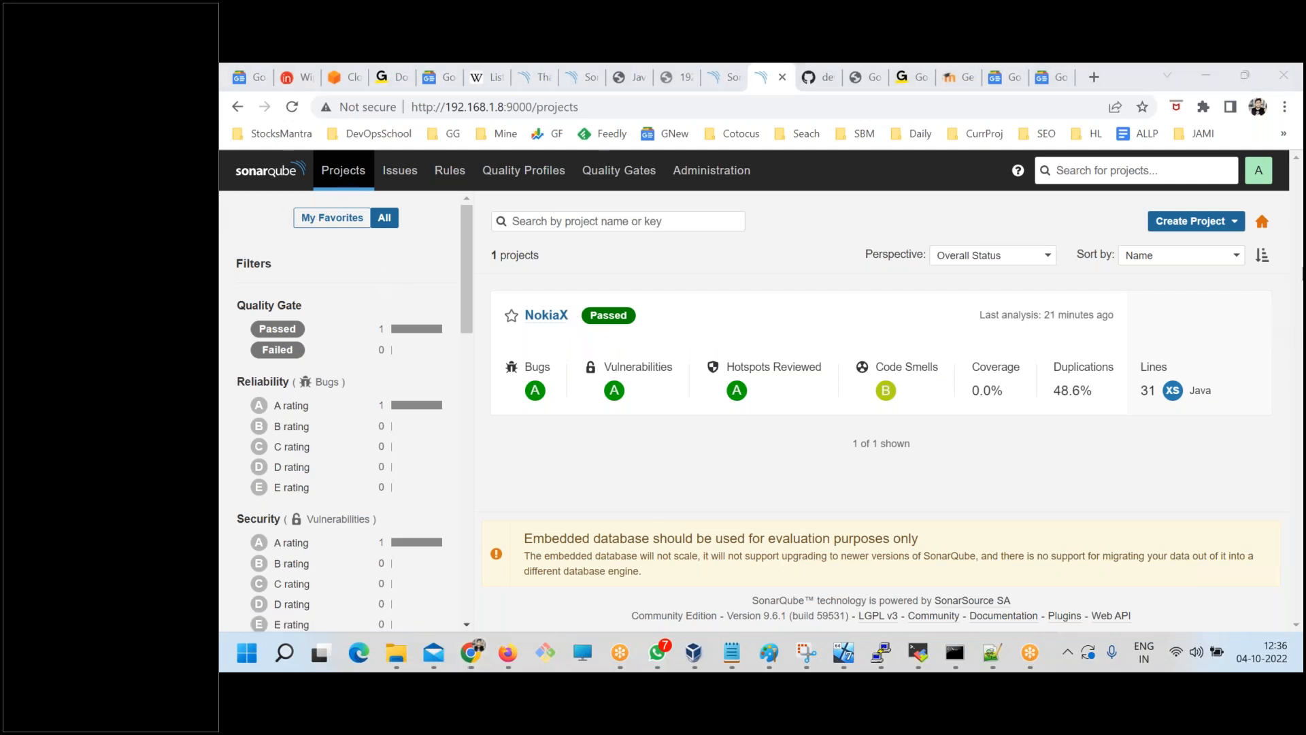
{"action": "scroll", "coordinate": [280, 388], "scroll_direction": "down", "scroll_amount": 7}
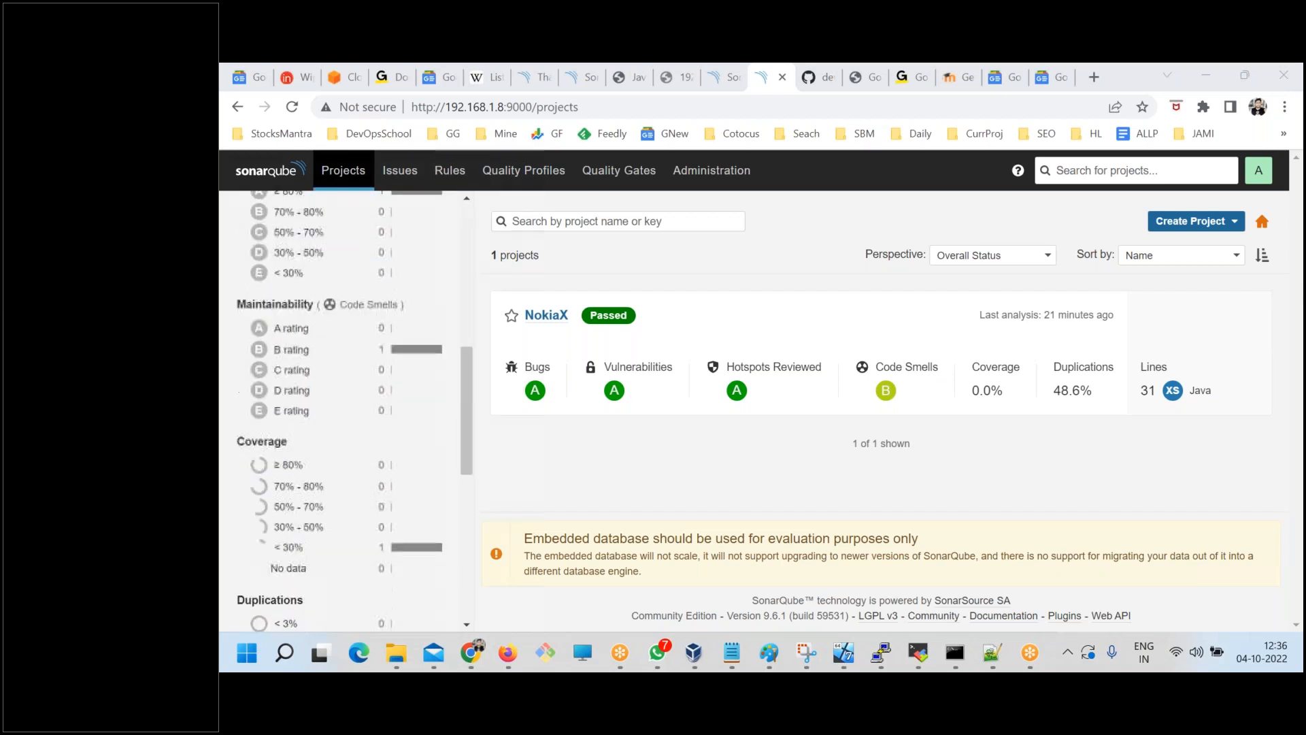
{"action": "scroll", "coordinate": [293, 442], "scroll_direction": "up", "scroll_amount": 7}
{"action": "left_click", "coordinate": [254, 265]}
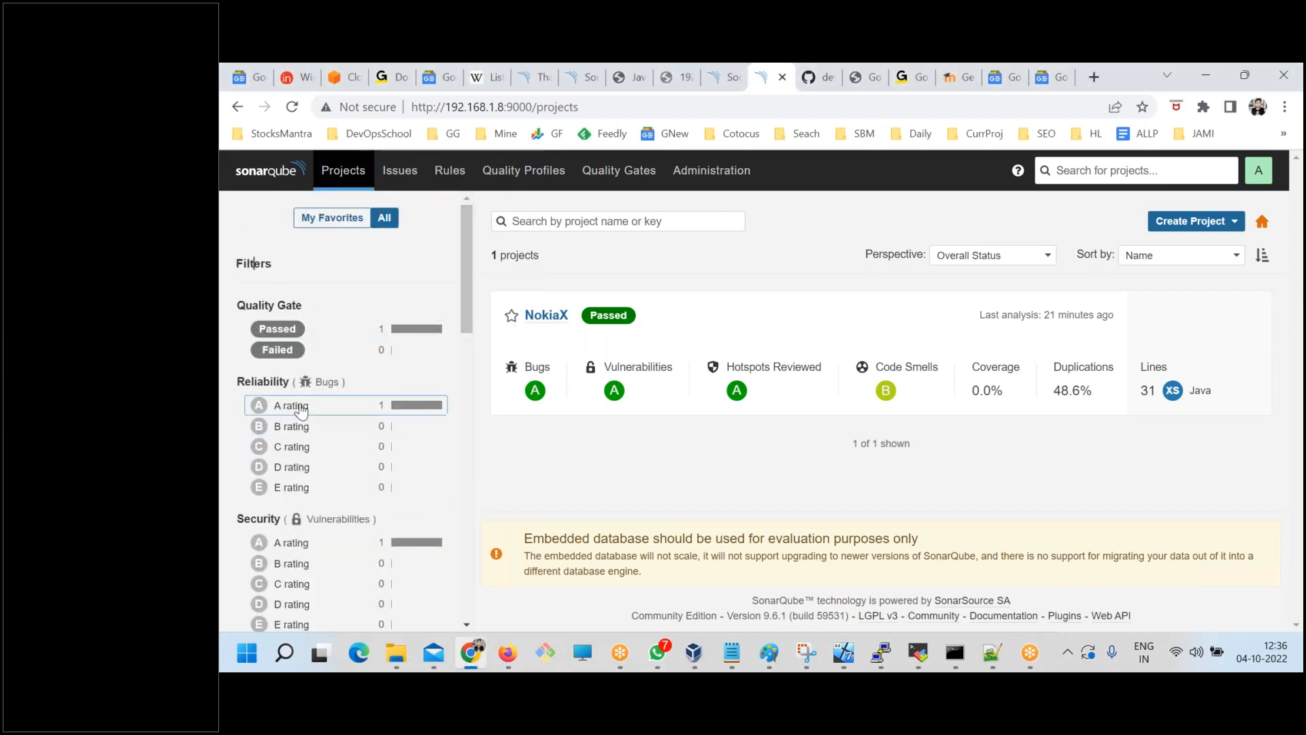
{"action": "scroll", "coordinate": [308, 449], "scroll_direction": "down", "scroll_amount": 3}
{"action": "scroll", "coordinate": [313, 442], "scroll_direction": "down", "scroll_amount": 3}
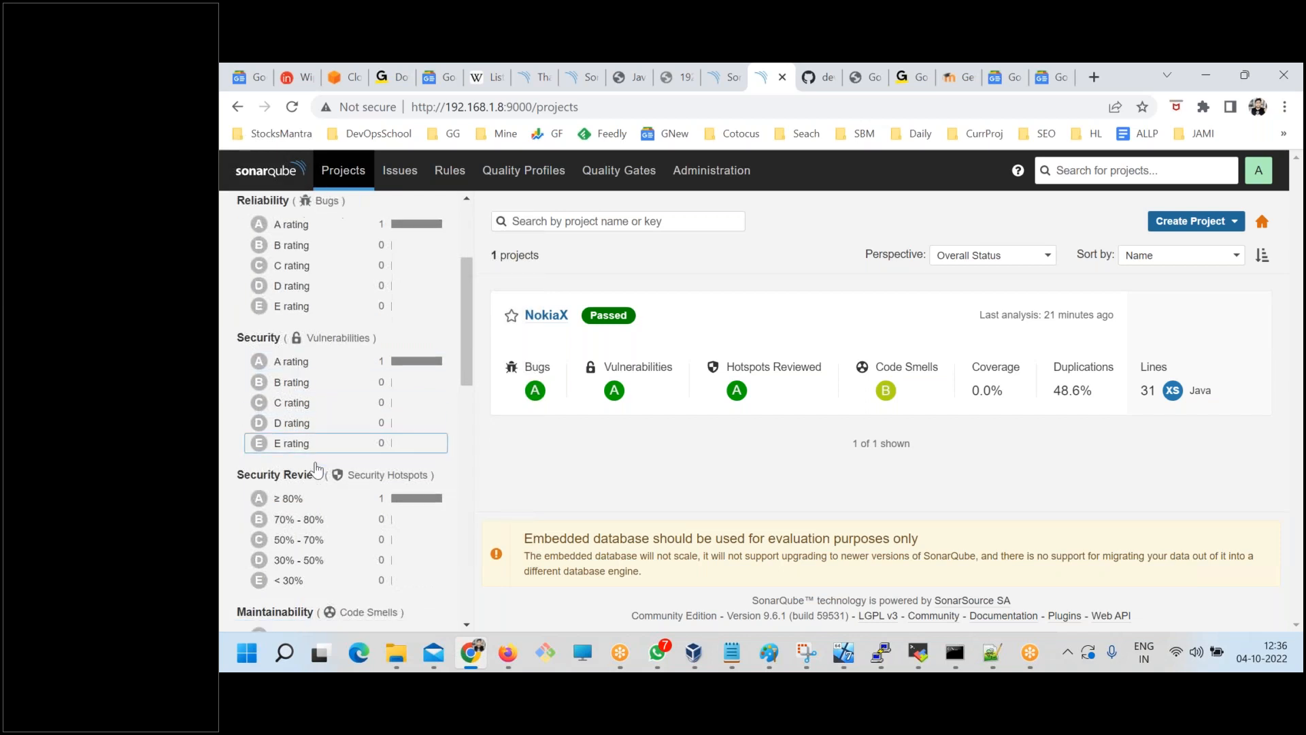
{"action": "scroll", "coordinate": [317, 469], "scroll_direction": "down", "scroll_amount": 10}
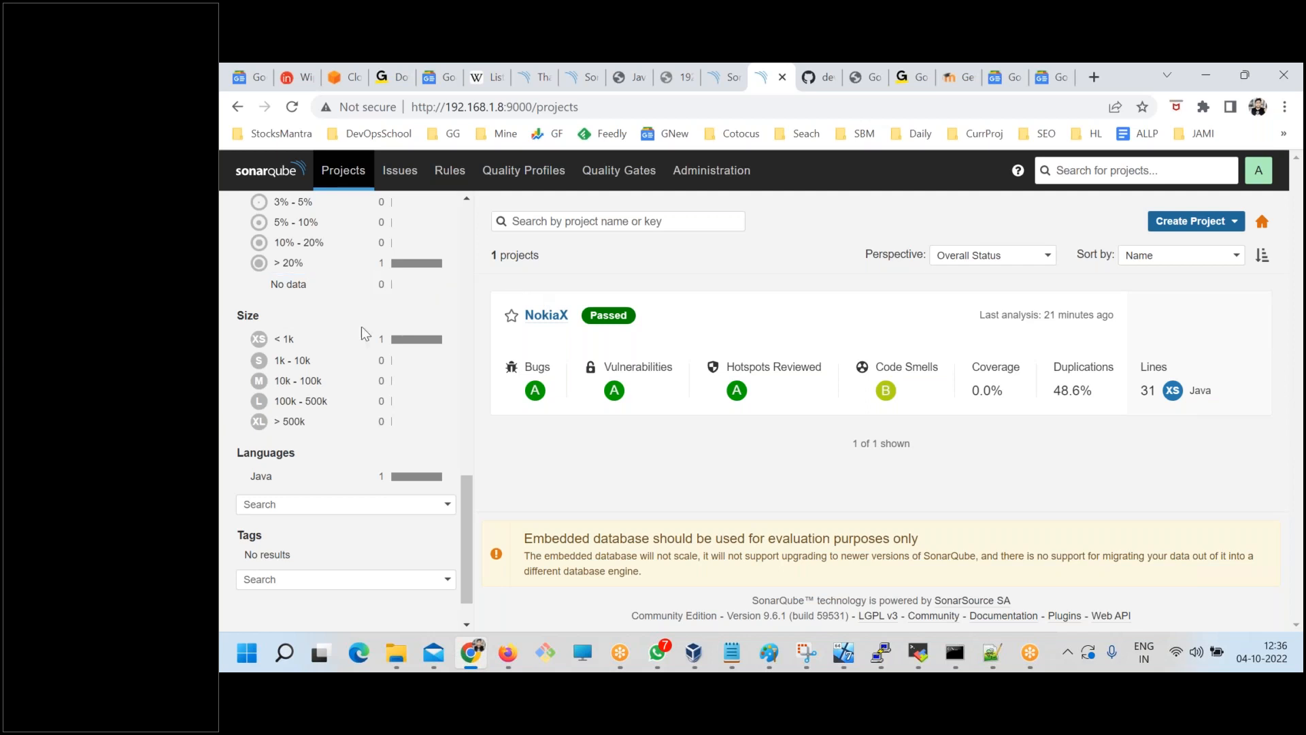
{"action": "scroll", "coordinate": [366, 367], "scroll_direction": "up", "scroll_amount": 4}
{"action": "scroll", "coordinate": [366, 383], "scroll_direction": "up", "scroll_amount": 6}
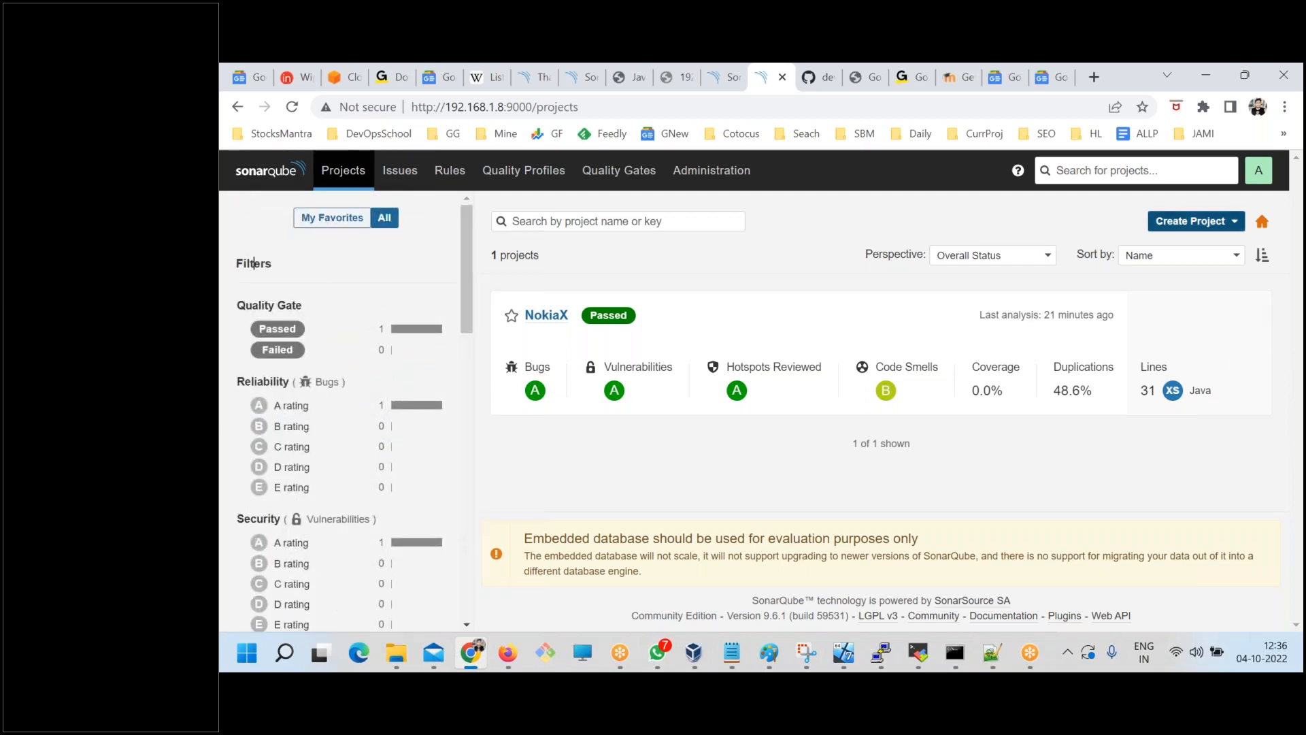
View the additional project creation options, including the DevOps platforms and manual creation, and return to the projects list.
{"action": "left_click", "coordinate": [1233, 227]}
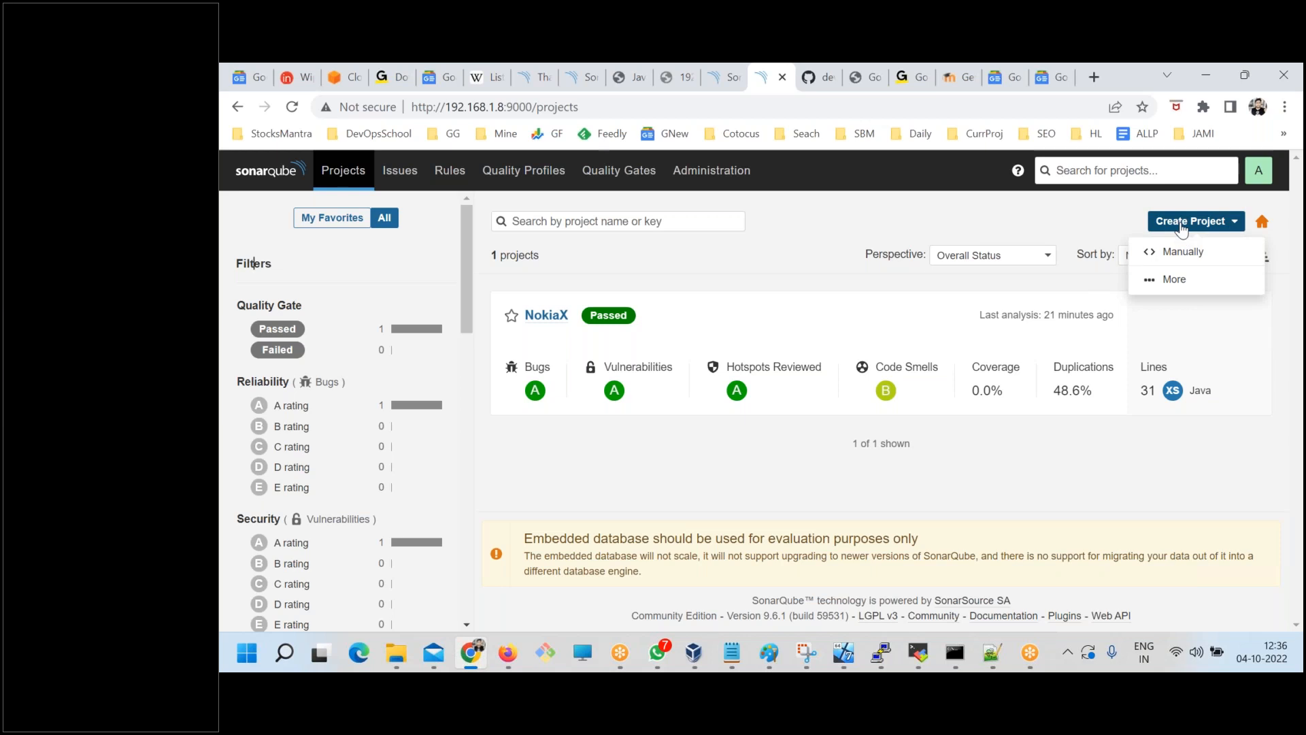
{"action": "left_click", "coordinate": [1150, 280]}
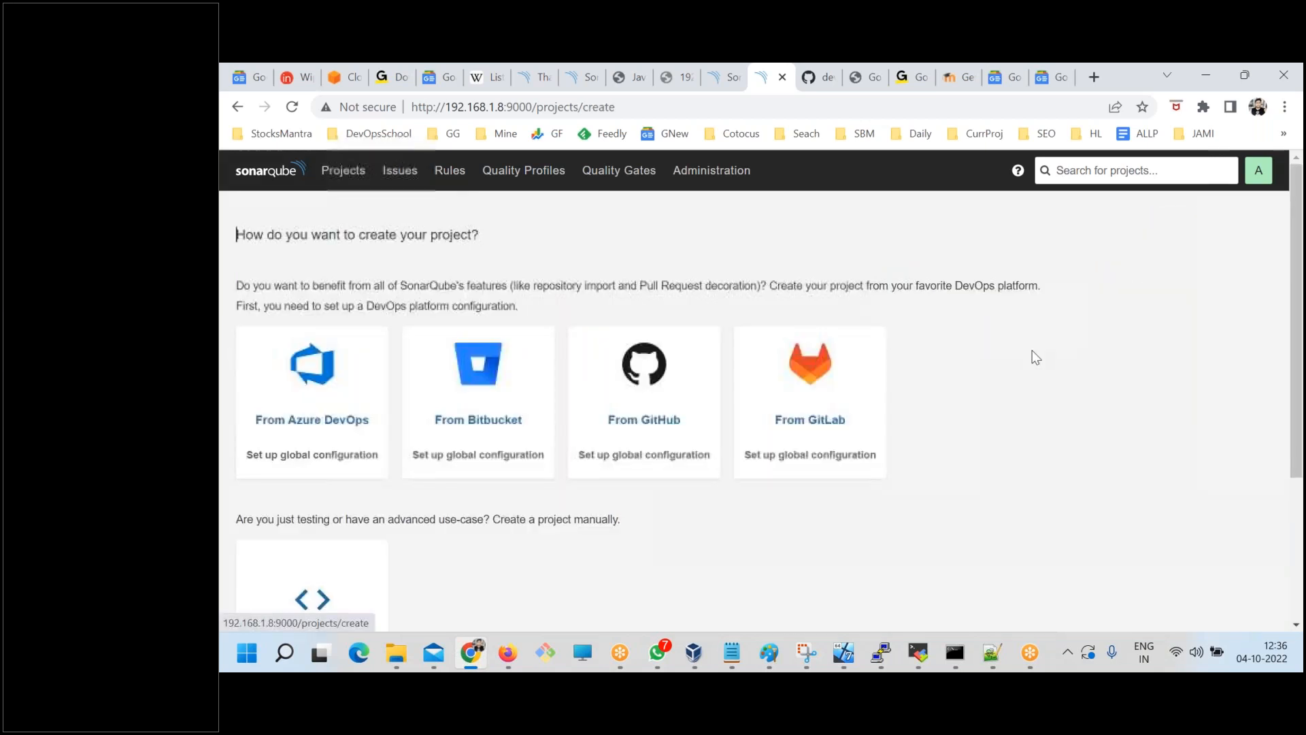
{"action": "left_click_drag", "start_coordinate": [300, 235], "coordinate": [557, 223]}
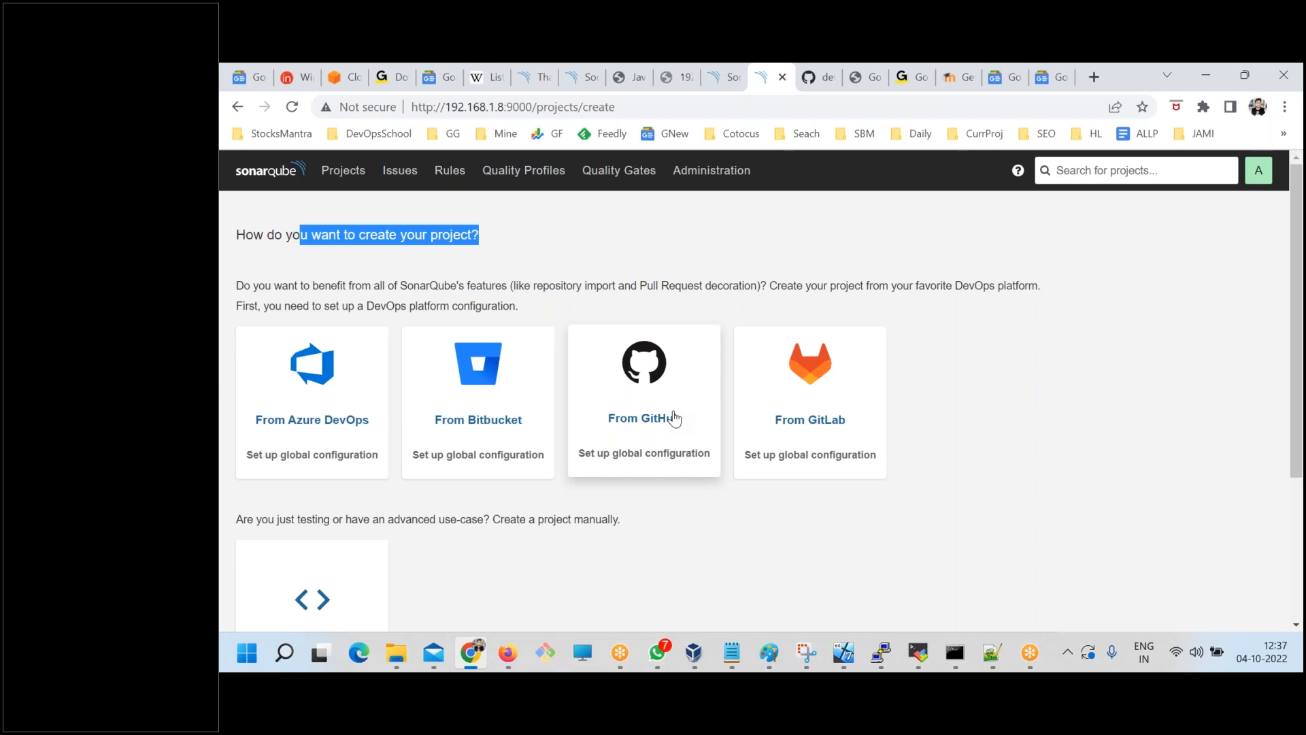
{"action": "scroll", "coordinate": [551, 442], "scroll_direction": "down", "scroll_amount": 3}
{"action": "scroll", "coordinate": [603, 426], "scroll_direction": "up", "scroll_amount": 2}
{"action": "scroll", "coordinate": [390, 418], "scroll_direction": "down", "scroll_amount": 2}
{"action": "scroll", "coordinate": [390, 417], "scroll_direction": "up", "scroll_amount": 3}
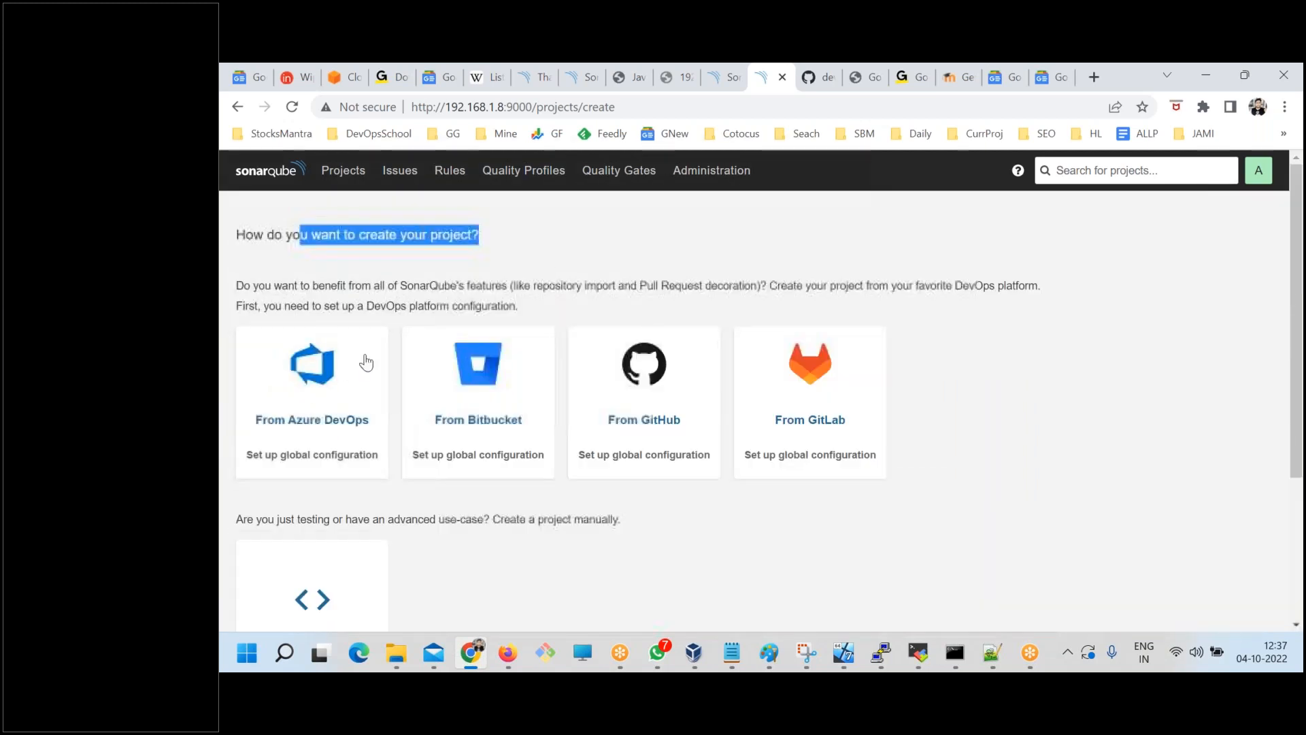
{"action": "left_click", "coordinate": [325, 171]}
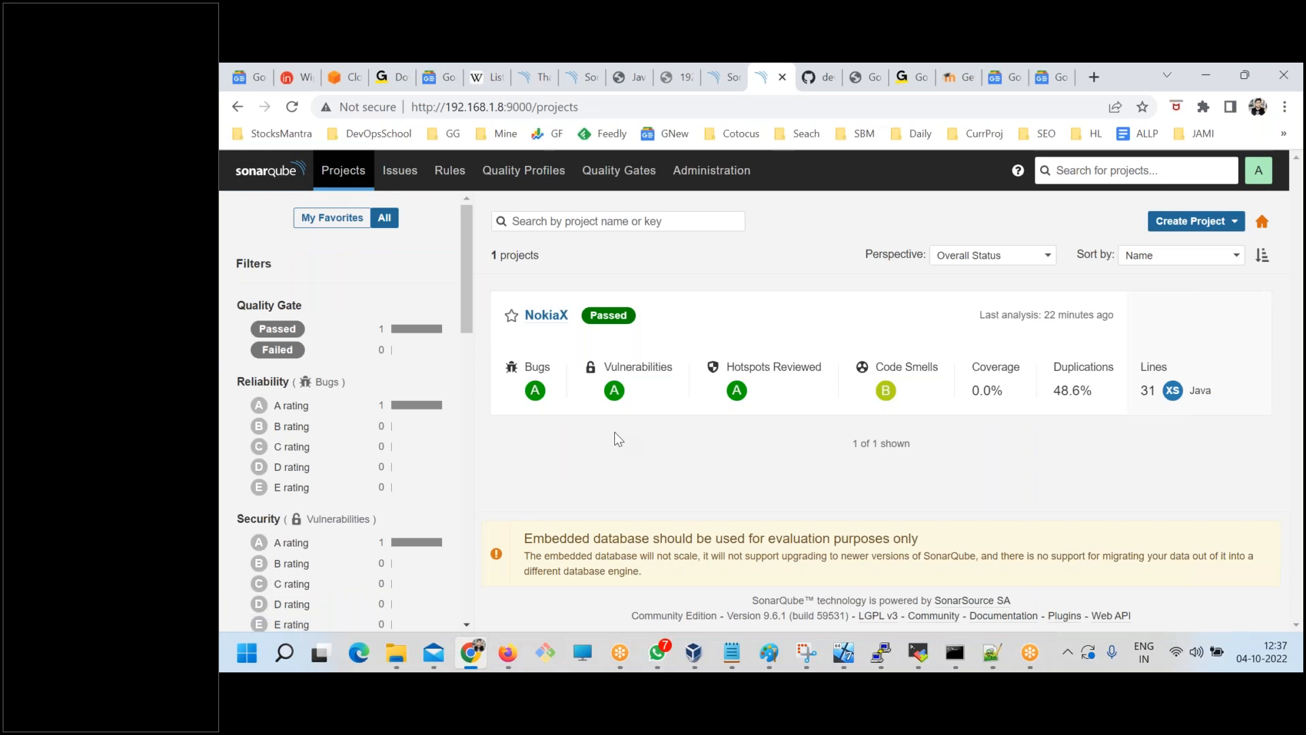
Compare the global issues list with the issues of the NokiaX project, ending on the global list.
{"action": "left_click", "coordinate": [400, 176]}
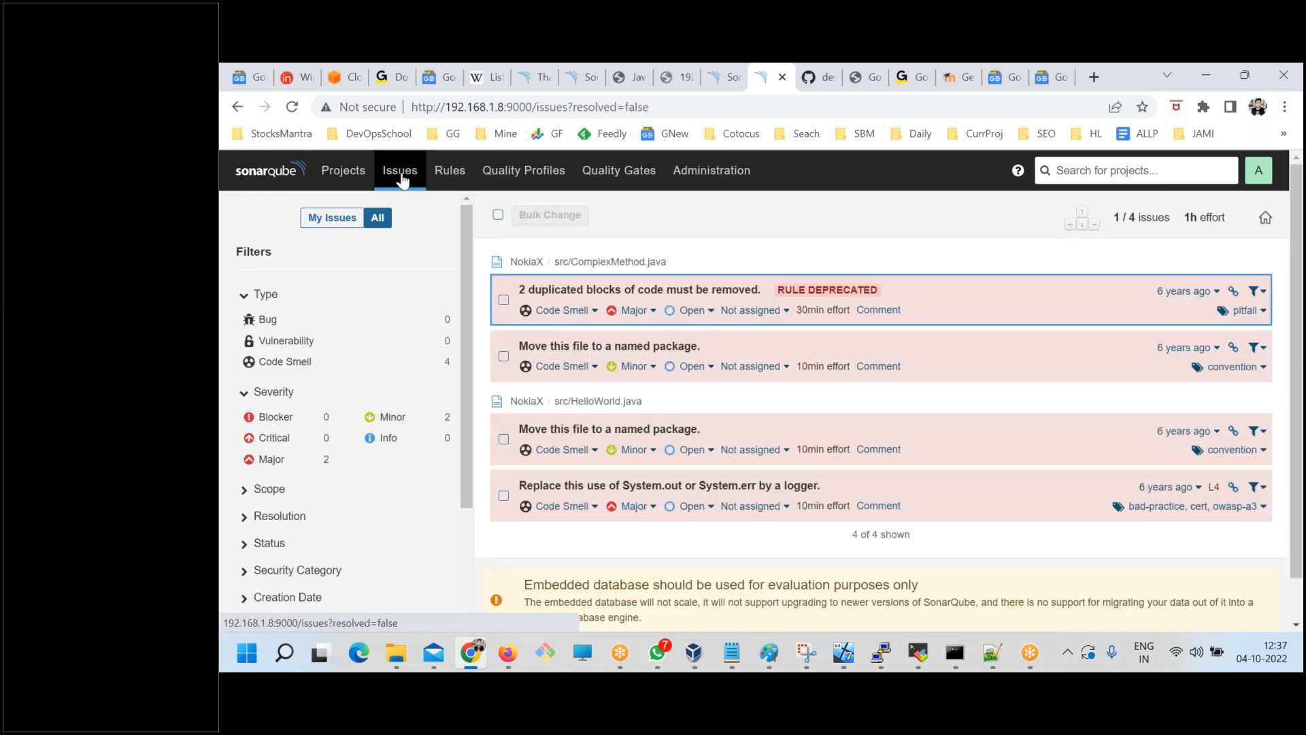
{"action": "left_click", "coordinate": [342, 175]}
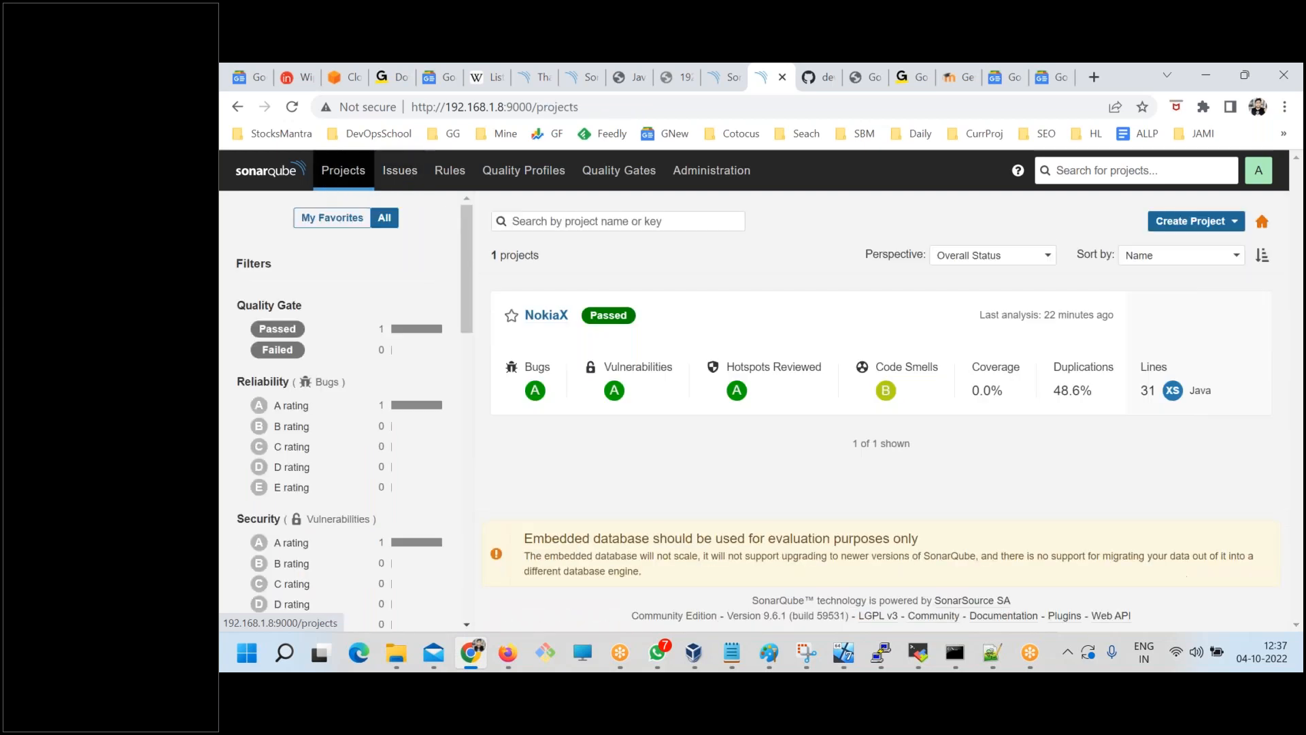
{"action": "left_click", "coordinate": [562, 318]}
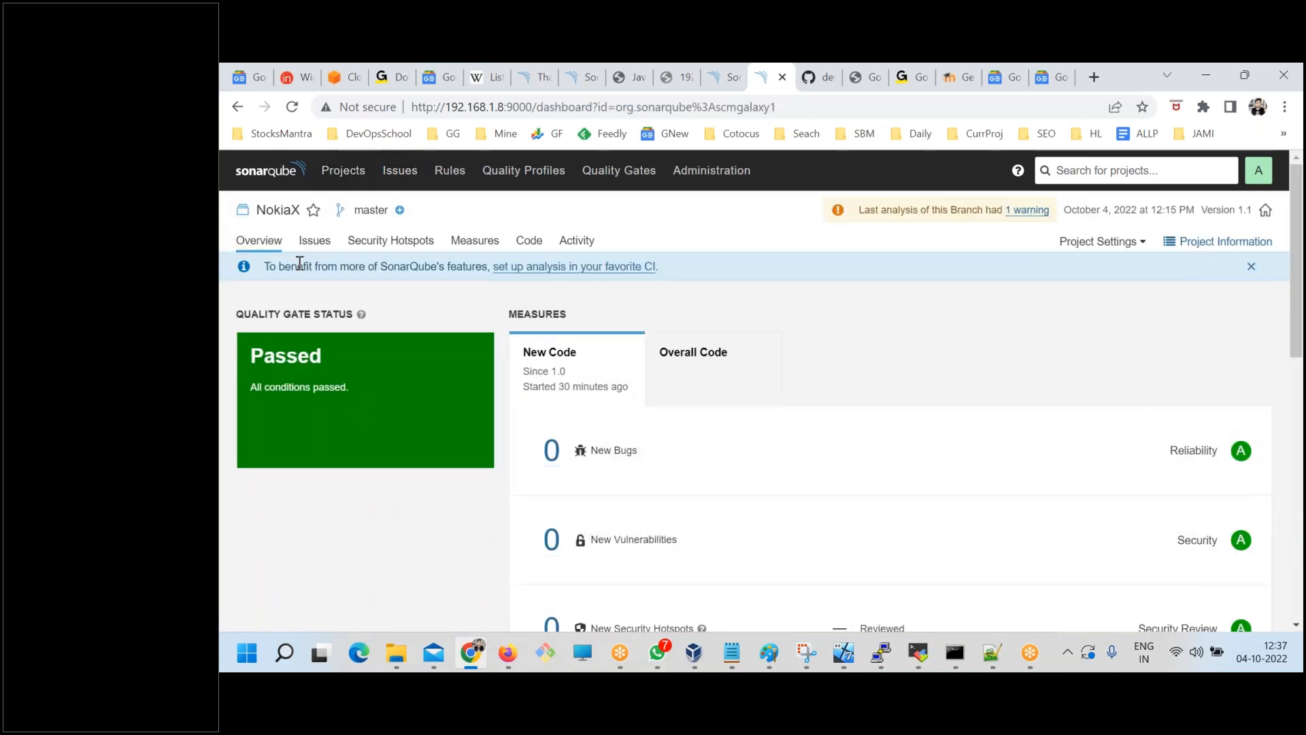
{"action": "left_click", "coordinate": [317, 246]}
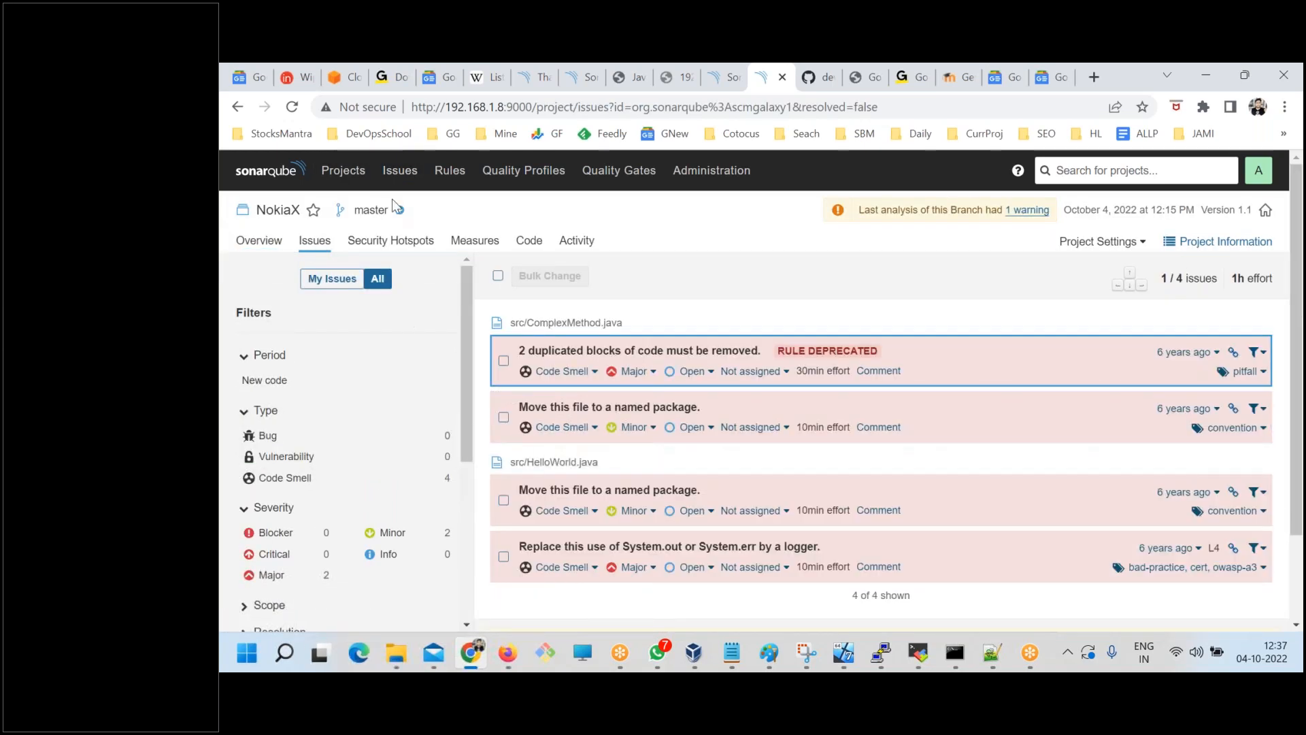
{"action": "left_click", "coordinate": [392, 178]}
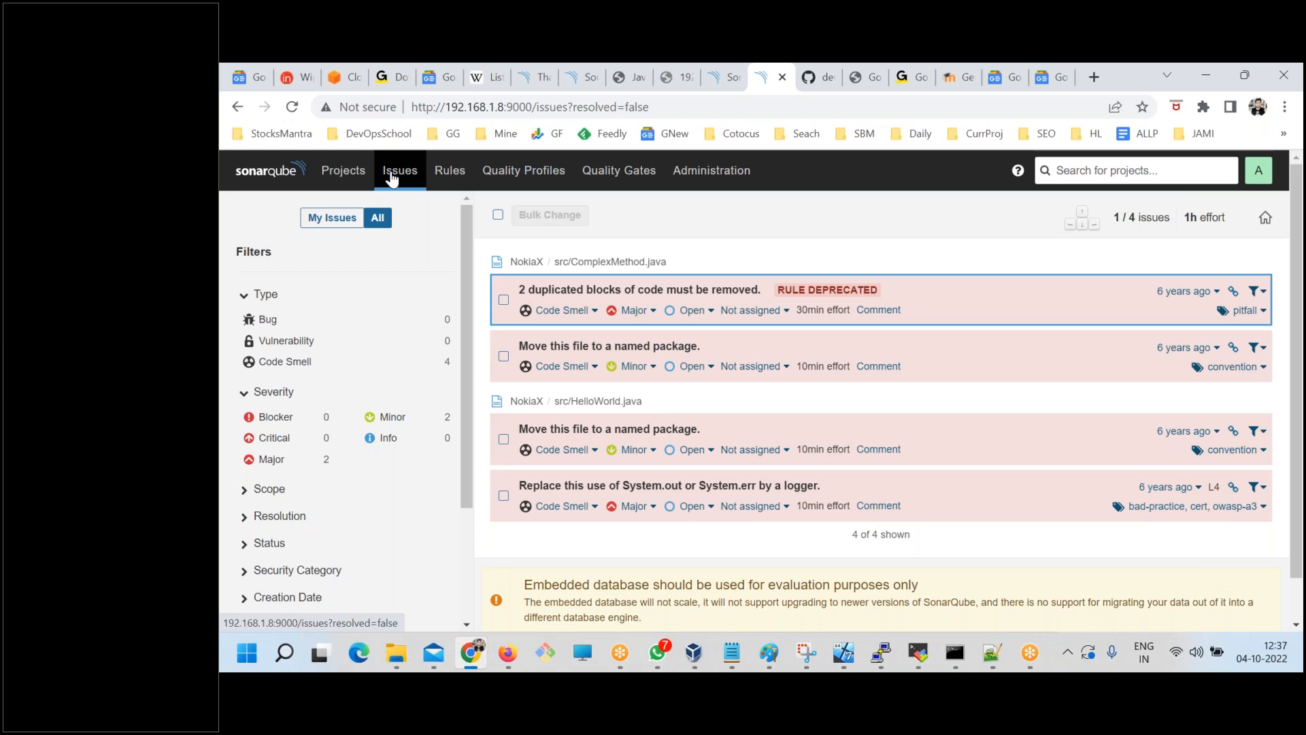
Collapse the Type and Severity issue filters and look over the complete list of filter categories.
{"action": "left_click", "coordinate": [246, 300]}
{"action": "left_click", "coordinate": [244, 321]}
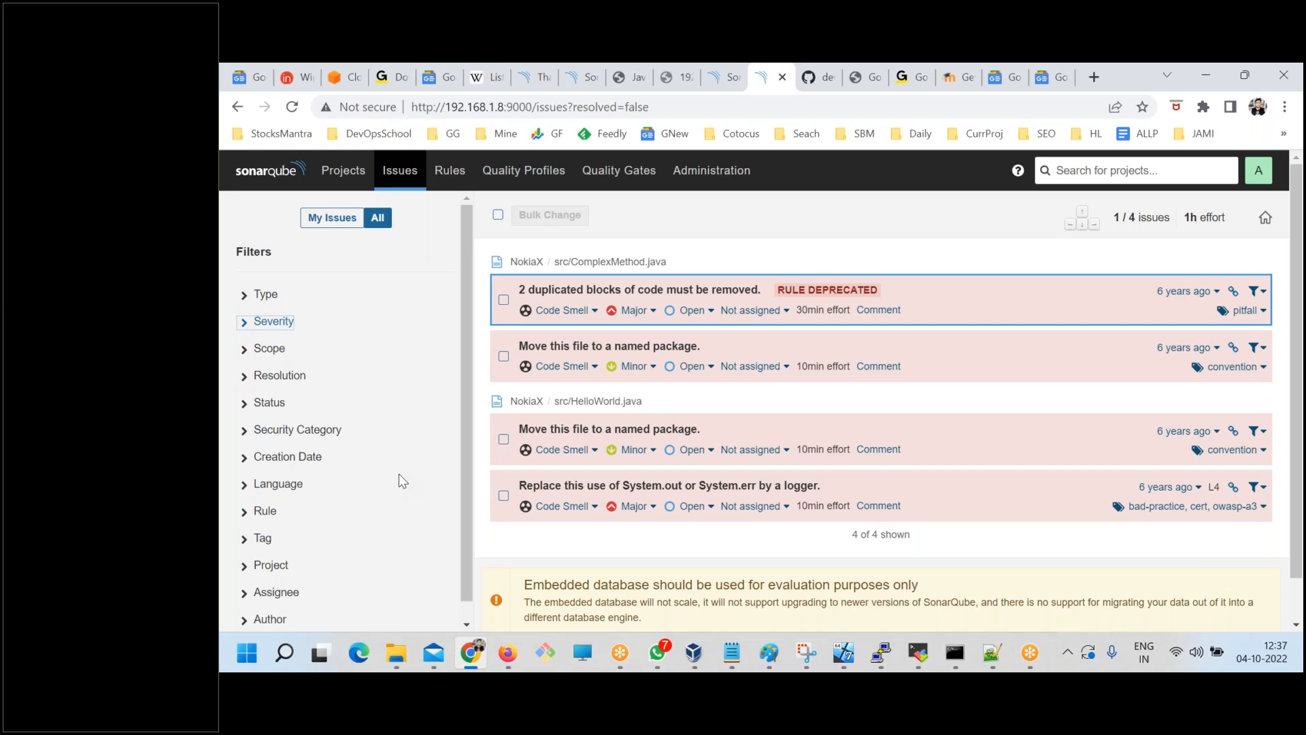
{"action": "scroll", "coordinate": [404, 473], "scroll_direction": "down", "scroll_amount": 1}
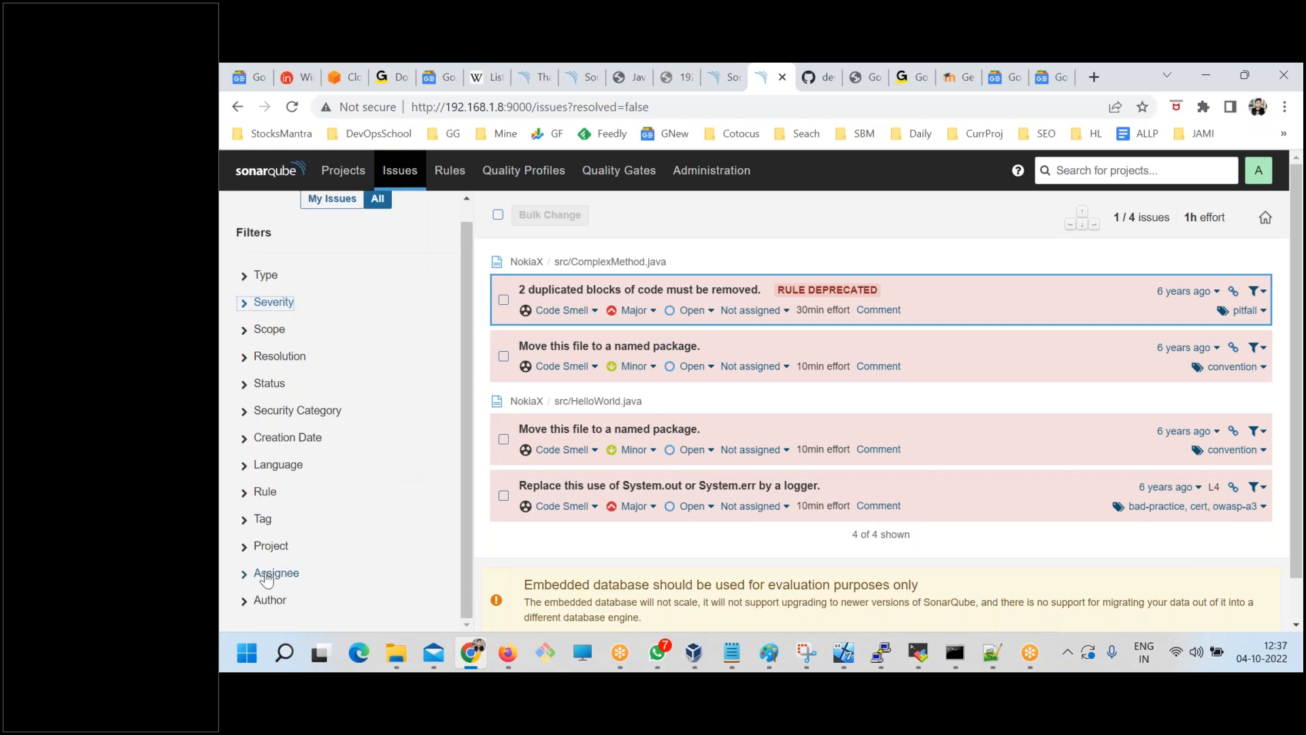
{"action": "scroll", "coordinate": [464, 429], "scroll_direction": "up", "scroll_amount": 1}
Check which issues are assigned to the current account and return to showing all issues.
{"action": "left_click", "coordinate": [375, 220]}
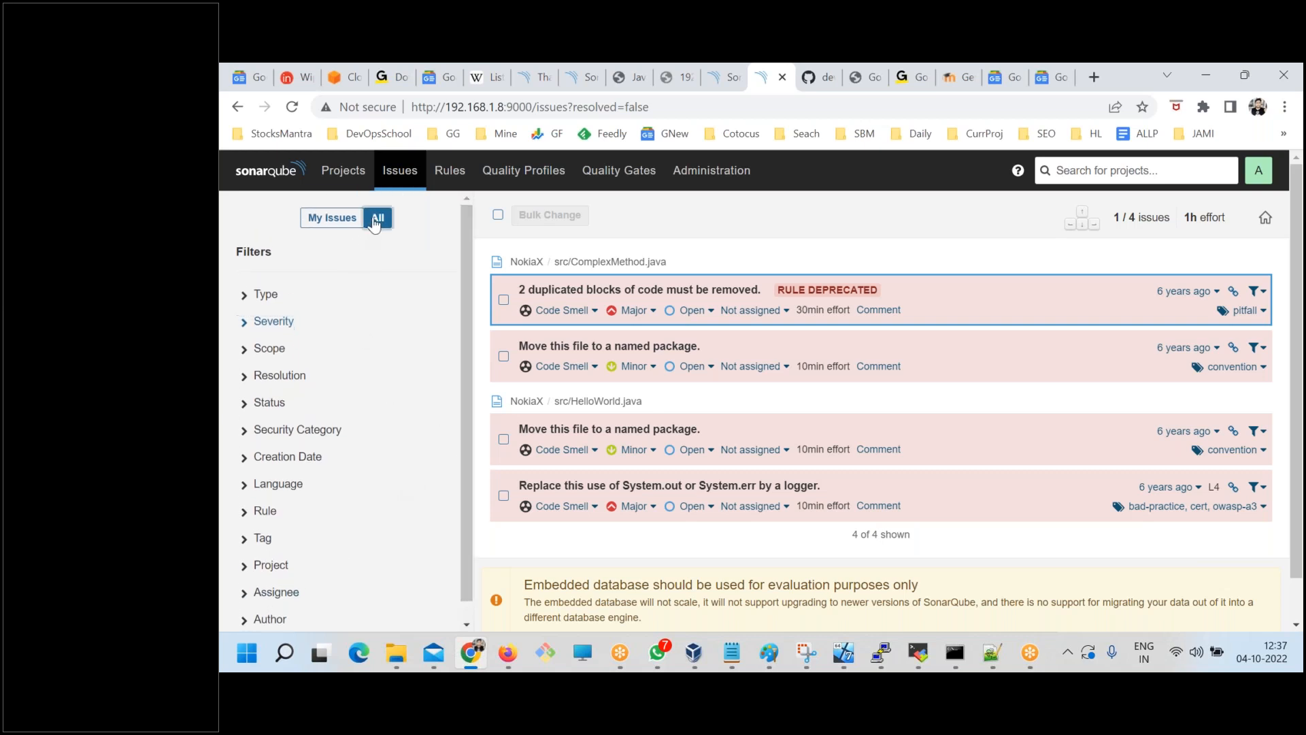
{"action": "left_click", "coordinate": [342, 219]}
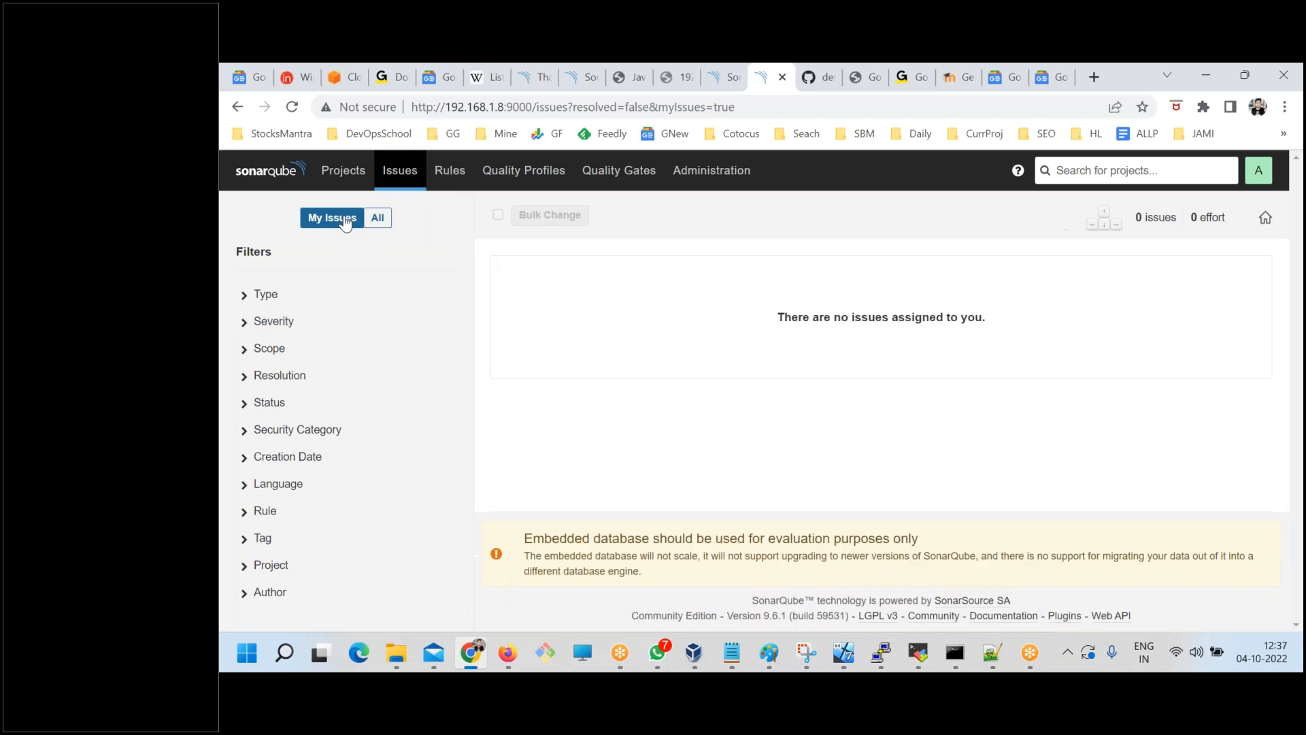
{"action": "left_click", "coordinate": [379, 218]}
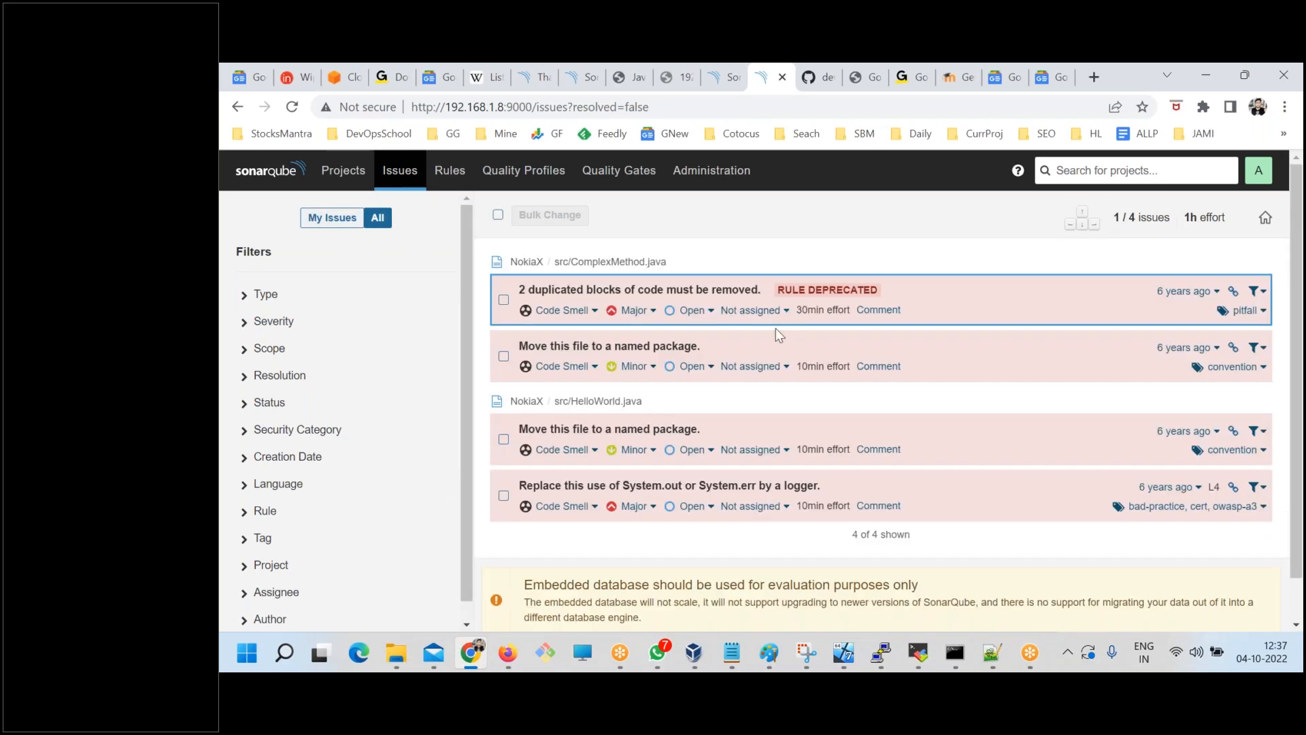
Assign the duplicated-blocks issue in src/ComplexMethod.java to Administrator and check its effort under My Issues.
{"action": "left_click", "coordinate": [758, 311]}
{"action": "left_click", "coordinate": [722, 368]}
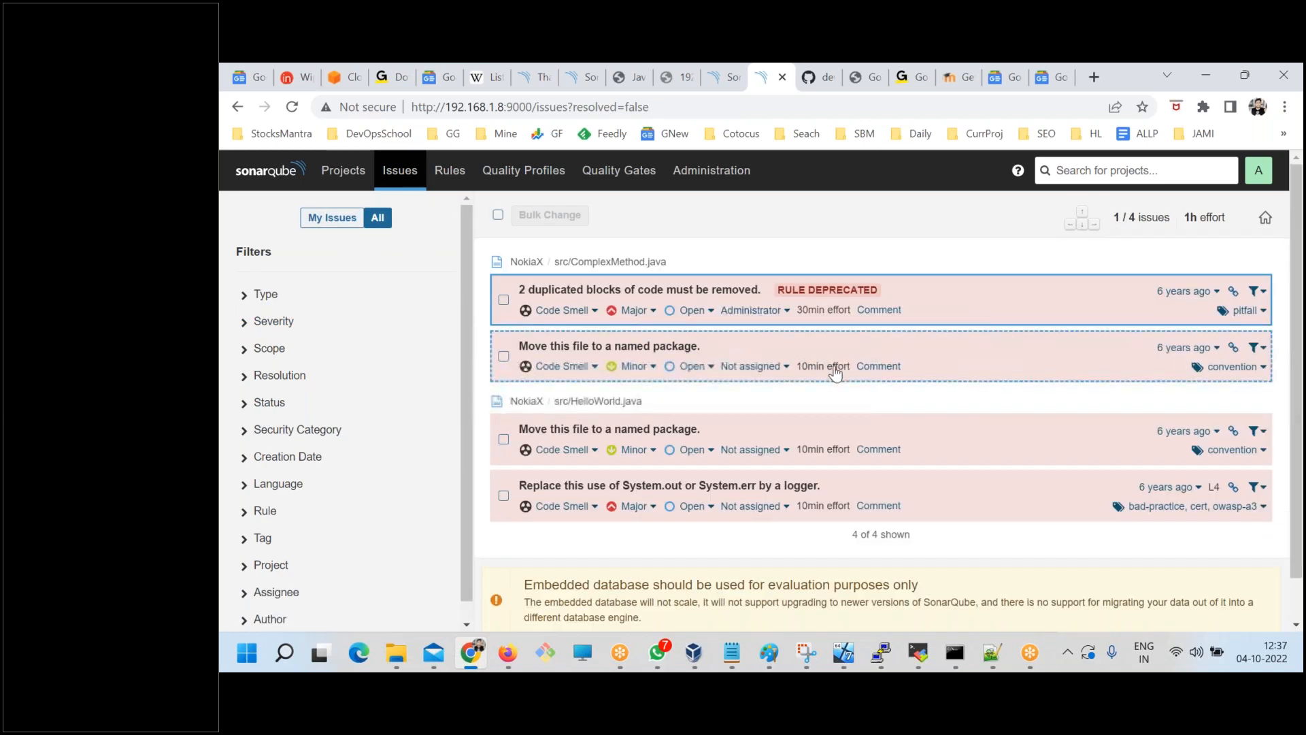
{"action": "left_click", "coordinate": [334, 217]}
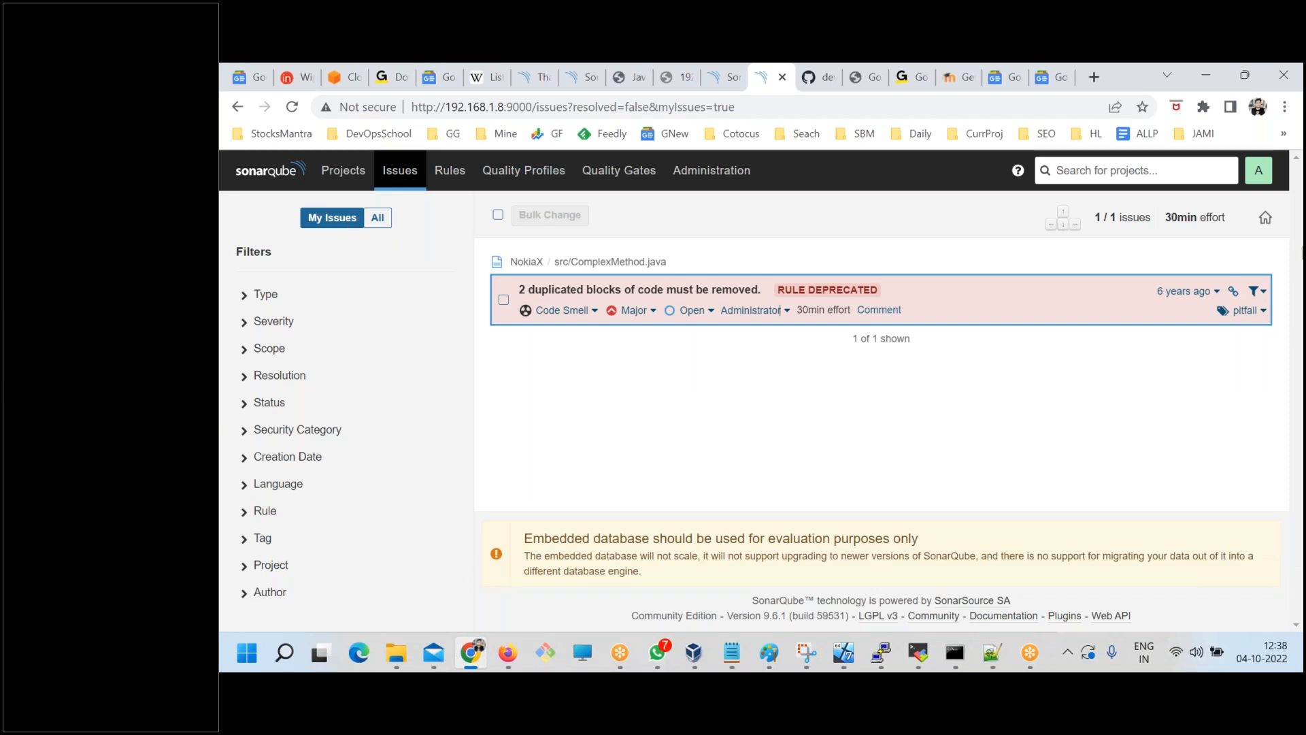
{"action": "left_click_drag", "start_coordinate": [1227, 217], "coordinate": [1160, 222]}
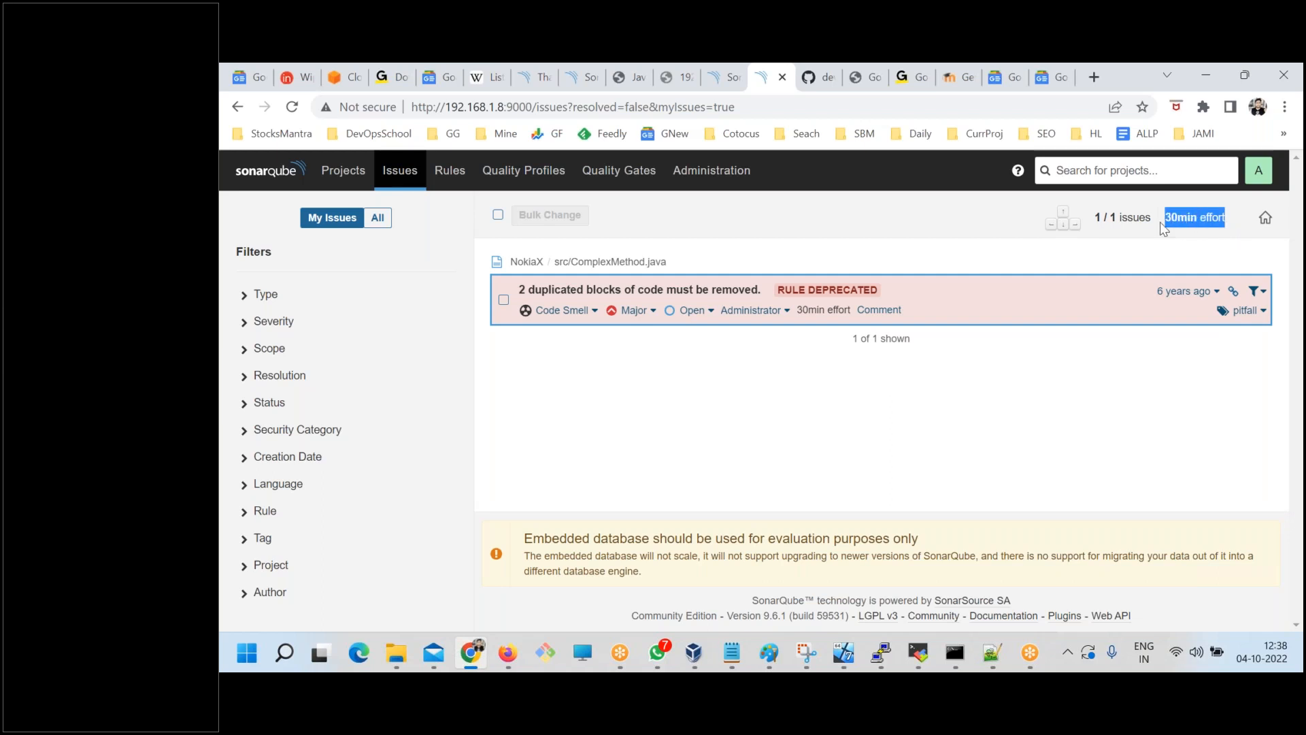
{"action": "left_click", "coordinate": [1279, 268]}
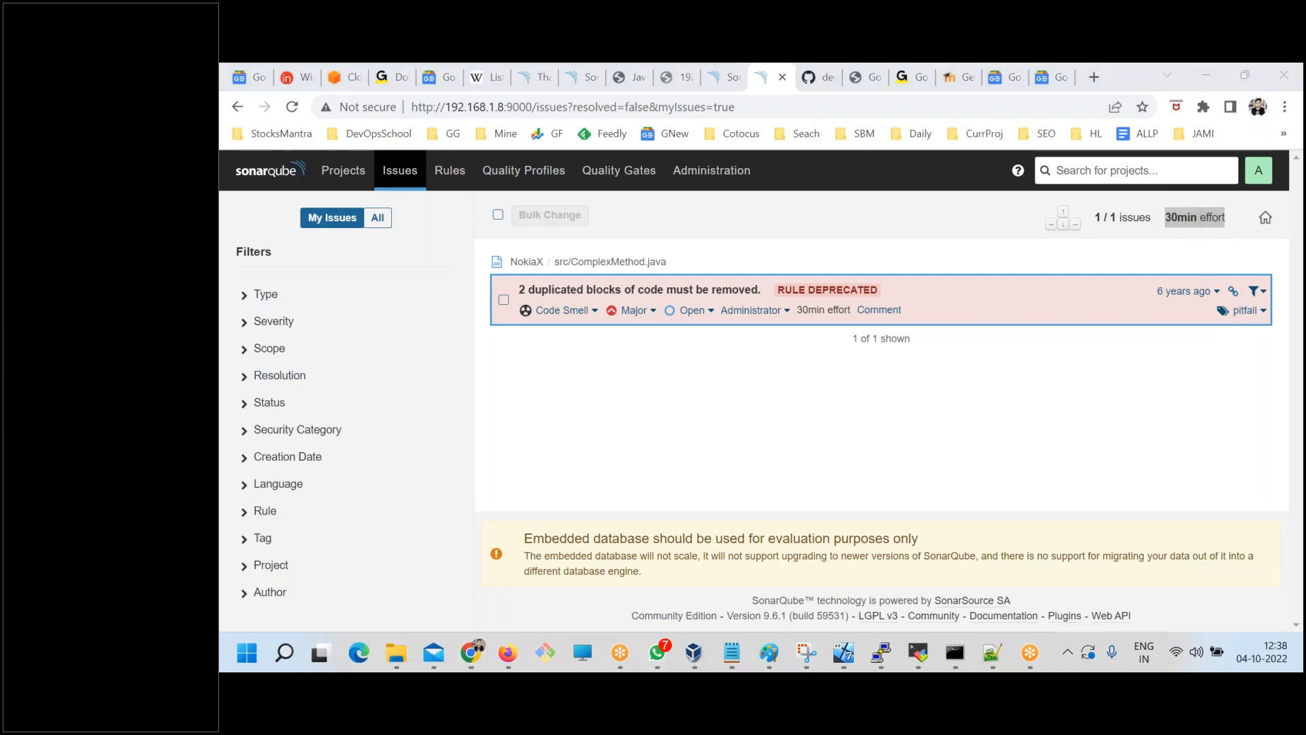
Examine the choices offered by the Language, Creation Date, Status and Resolution issue filters, collapsing each one after viewing.
{"action": "left_click", "coordinate": [246, 485]}
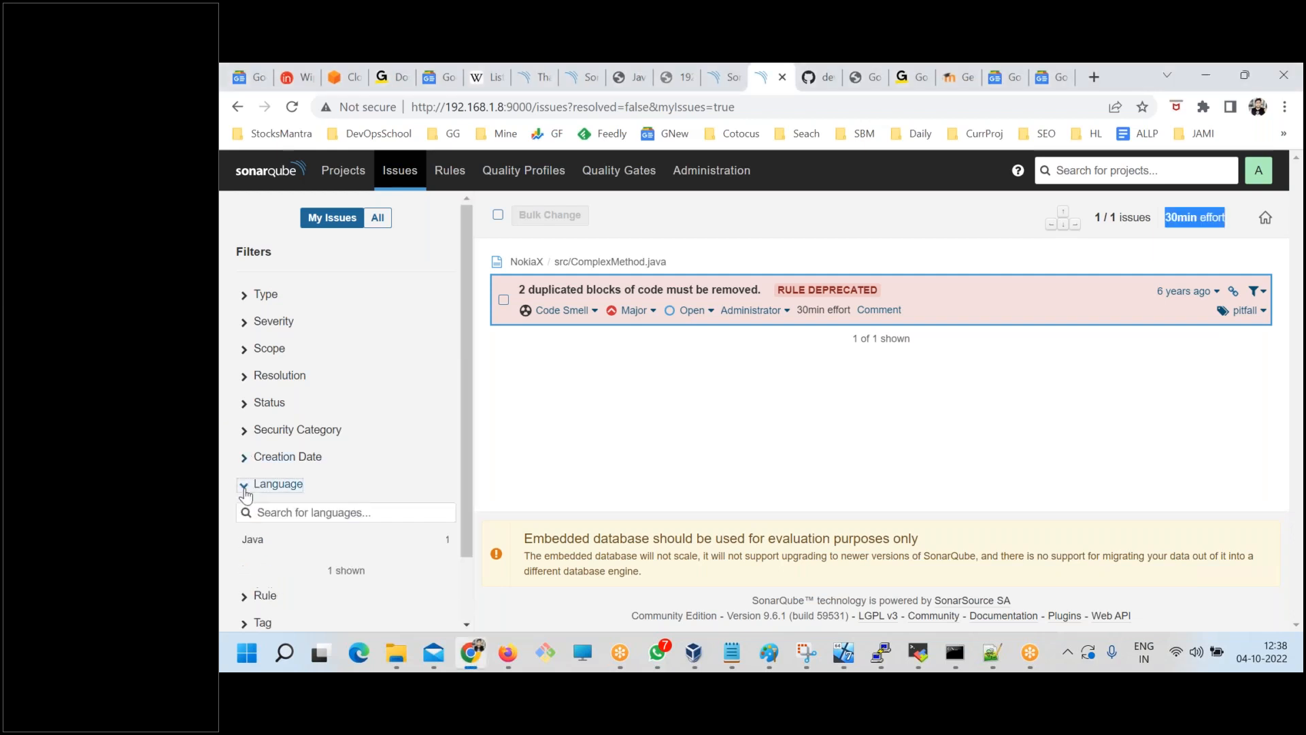
{"action": "left_click", "coordinate": [248, 484]}
{"action": "left_click", "coordinate": [259, 484]}
{"action": "left_click", "coordinate": [306, 510]}
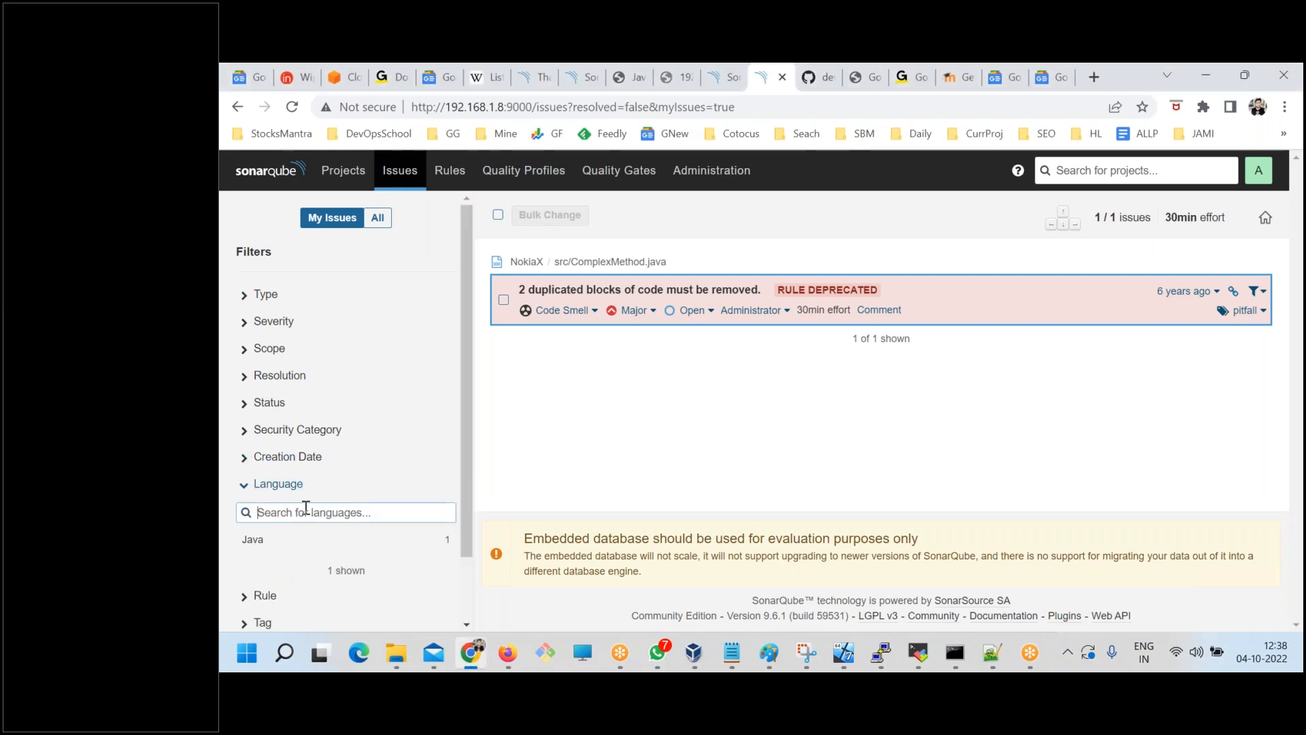
{"action": "left_click", "coordinate": [244, 488]}
{"action": "left_click", "coordinate": [245, 485]}
{"action": "left_click", "coordinate": [246, 457]}
{"action": "left_click", "coordinate": [246, 457]}
{"action": "left_click", "coordinate": [246, 404]}
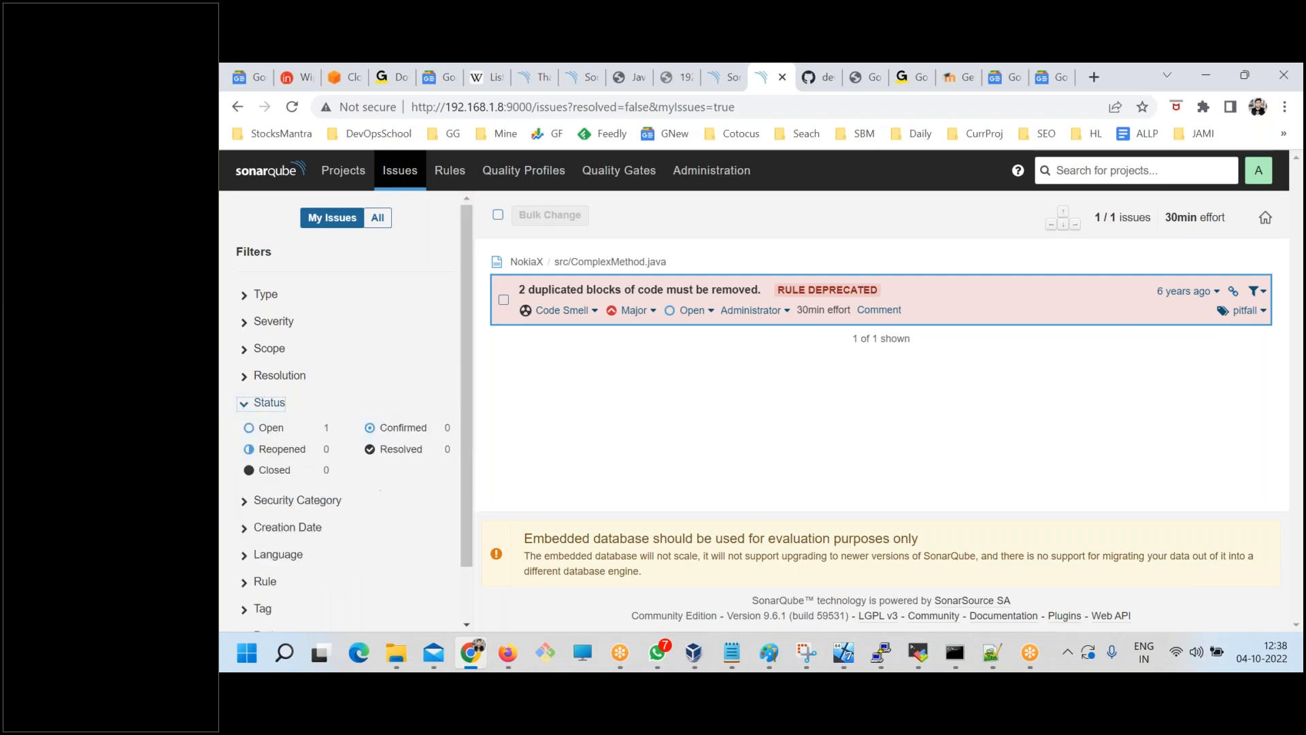
{"action": "left_click", "coordinate": [244, 403]}
{"action": "left_click", "coordinate": [242, 381]}
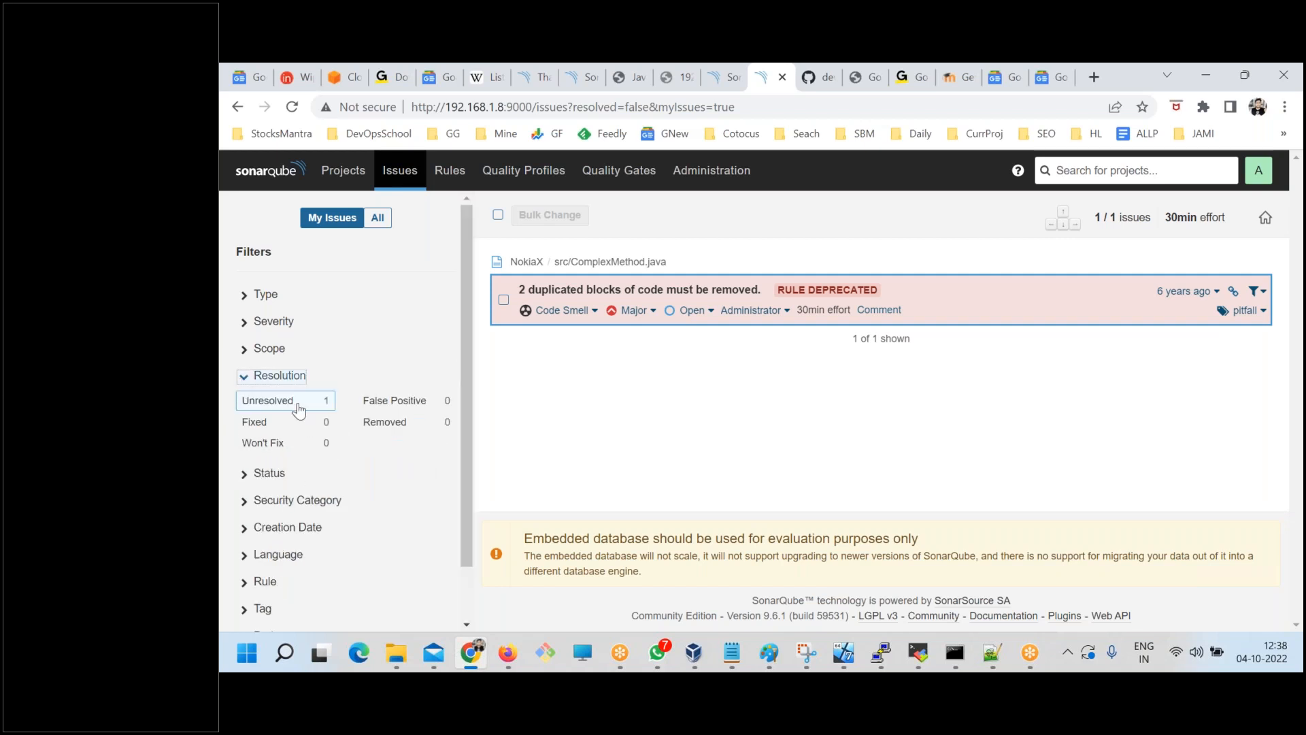
{"action": "left_click", "coordinate": [243, 375]}
Open the coding rules list, and switch to SONARQUBE.txt in Notepad to highlight the Wikipedia link under Static Code Review.
{"action": "left_click", "coordinate": [450, 173]}
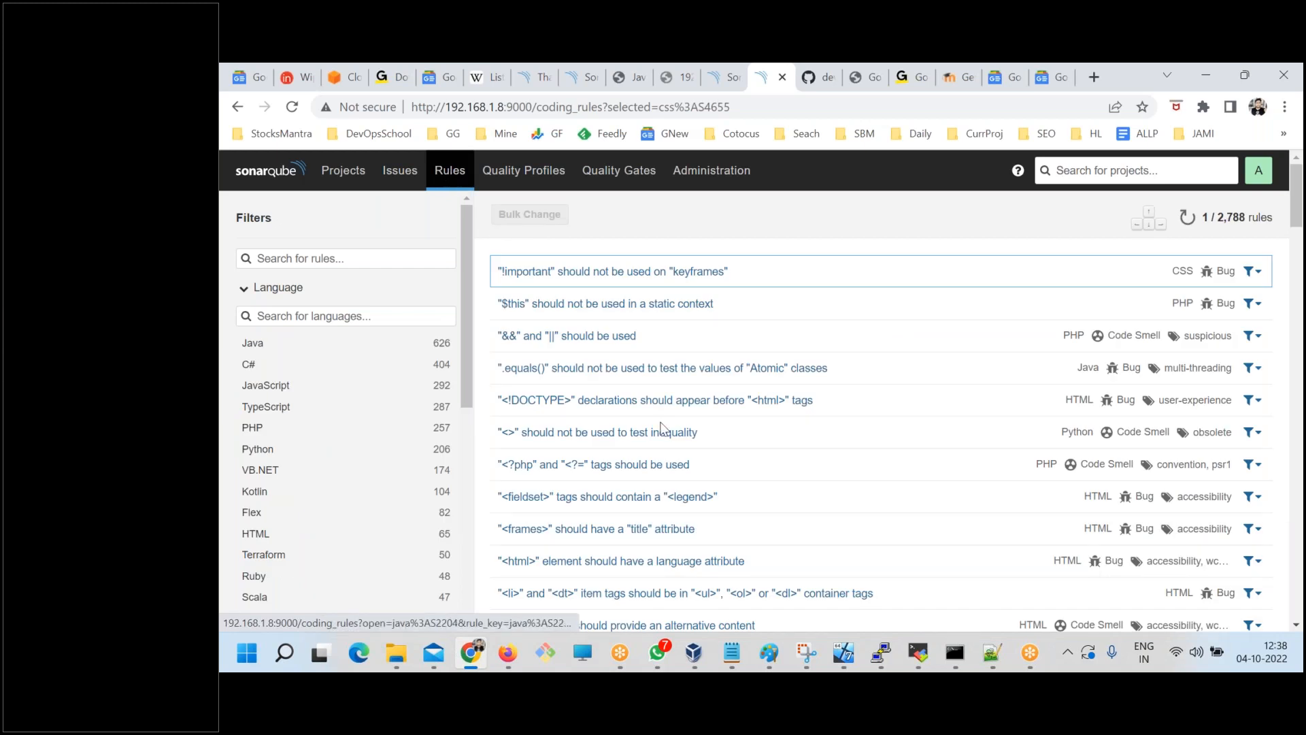
{"action": "left_click", "coordinate": [732, 652]}
{"action": "scroll", "coordinate": [581, 434], "scroll_direction": "down", "scroll_amount": 4}
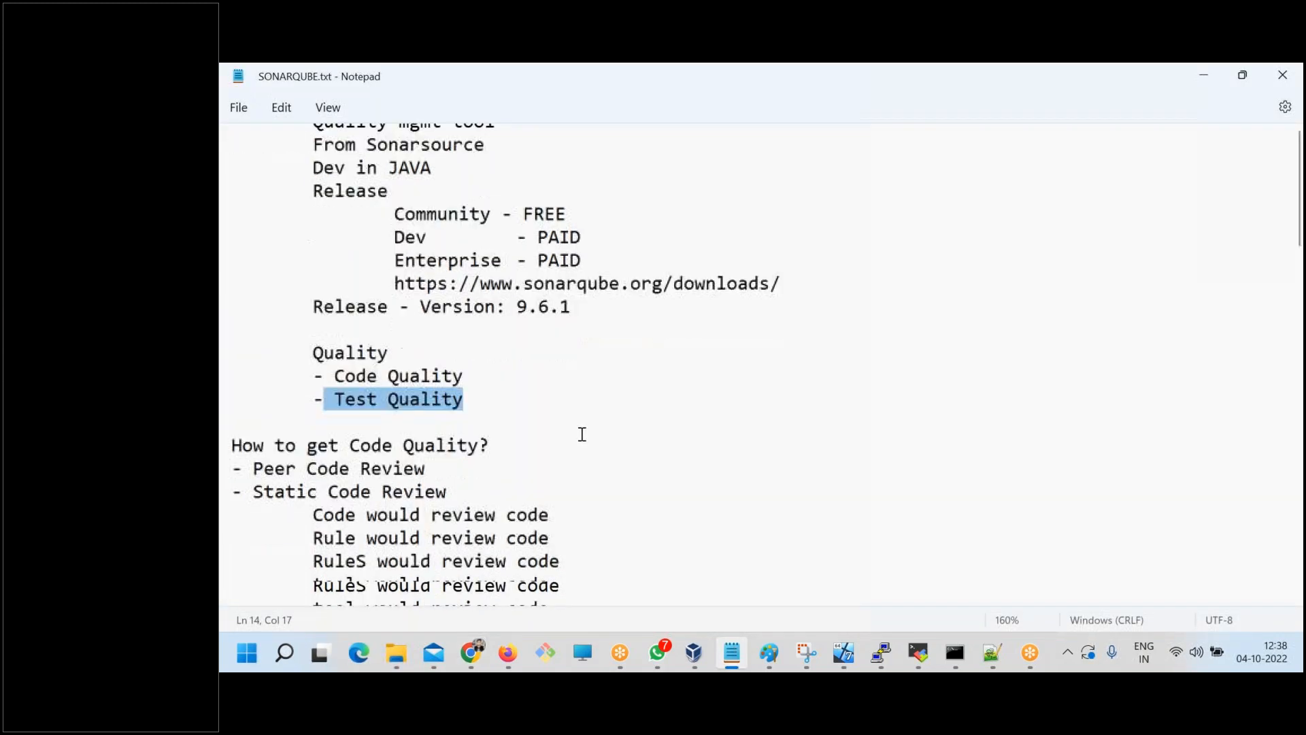
{"action": "left_click_drag", "start_coordinate": [558, 385], "coordinate": [448, 289]}
{"action": "left_click", "coordinate": [415, 441]}
{"action": "left_click", "coordinate": [448, 288]}
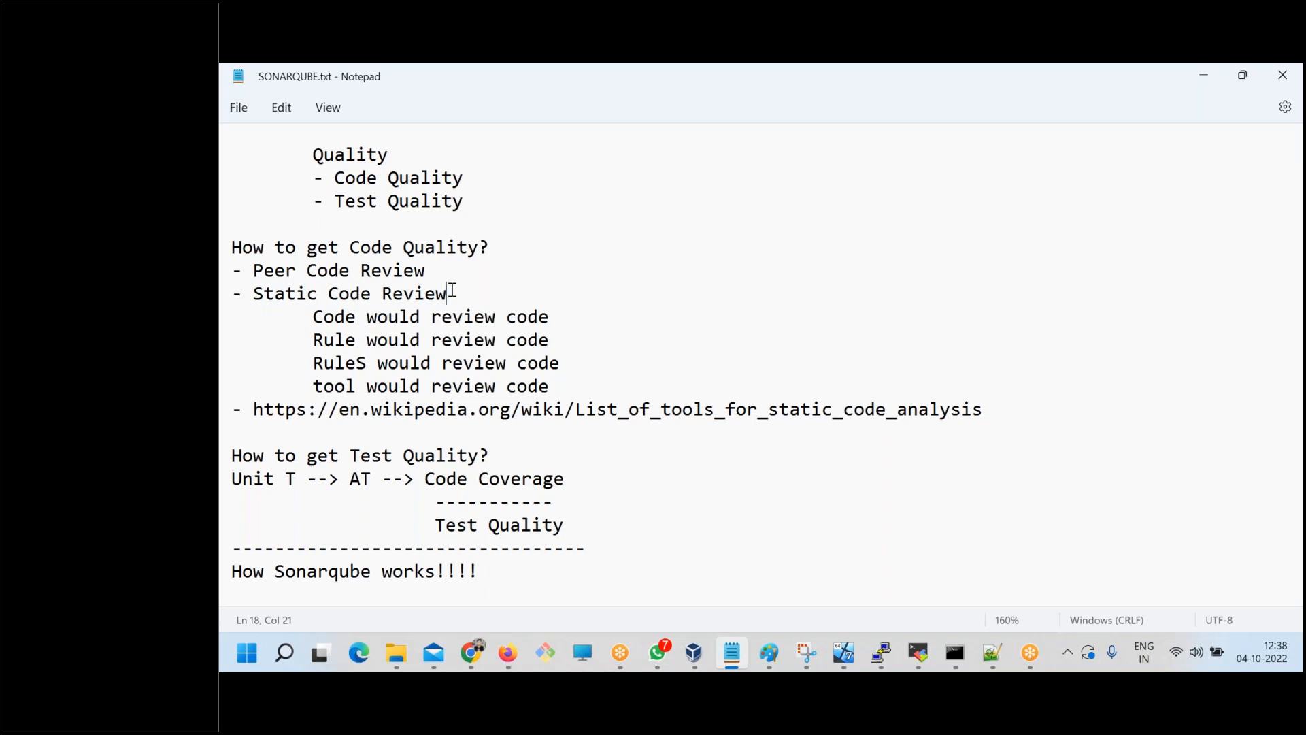
{"action": "left_click_drag", "start_coordinate": [1006, 411], "coordinate": [256, 411]}
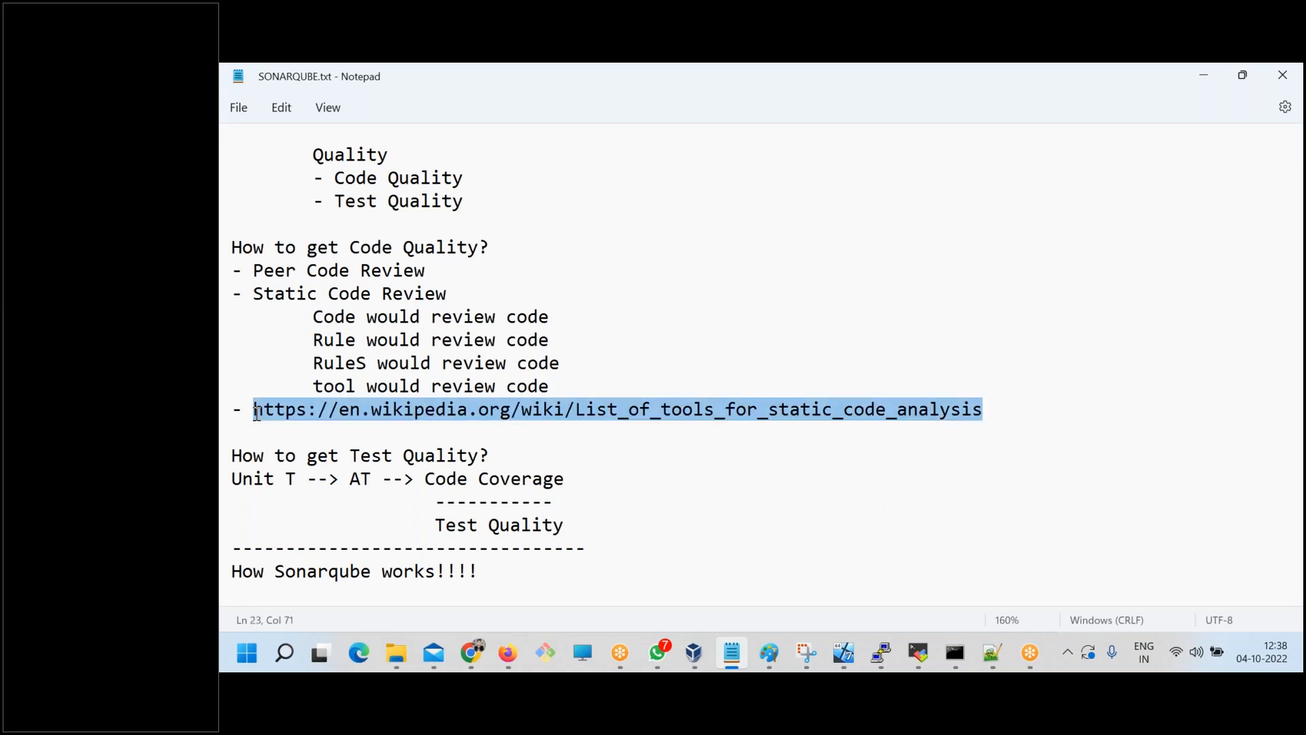
Switch to Chrome and show the already open Wikipedia list of tools for static code analysis.
{"action": "left_click", "coordinate": [472, 652]}
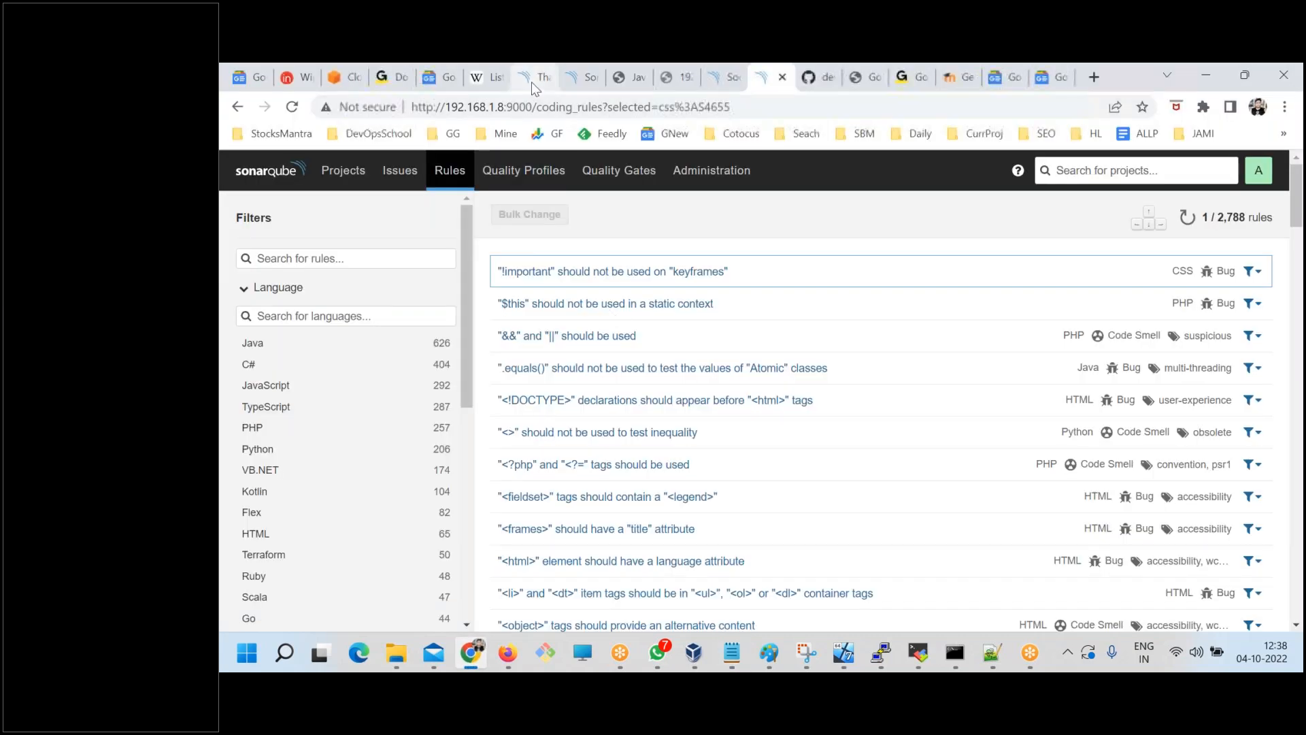
{"action": "left_click", "coordinate": [495, 77]}
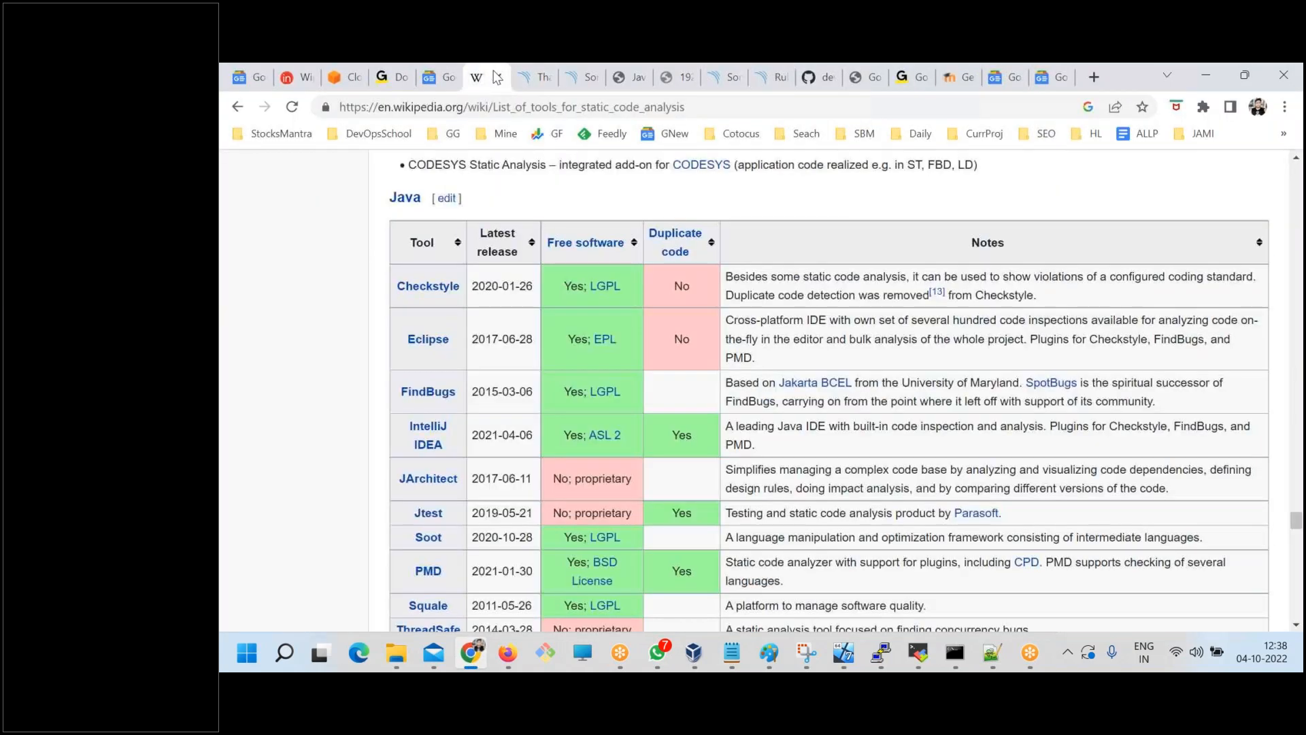
Highlight the Checkstyle and FindBugs entries in the Java table of static code analysis tools.
{"action": "scroll", "coordinate": [485, 367], "scroll_direction": "down", "scroll_amount": 2}
{"action": "scroll", "coordinate": [485, 368], "scroll_direction": "up", "scroll_amount": 2}
{"action": "mouse_move", "coordinate": [456, 285]}
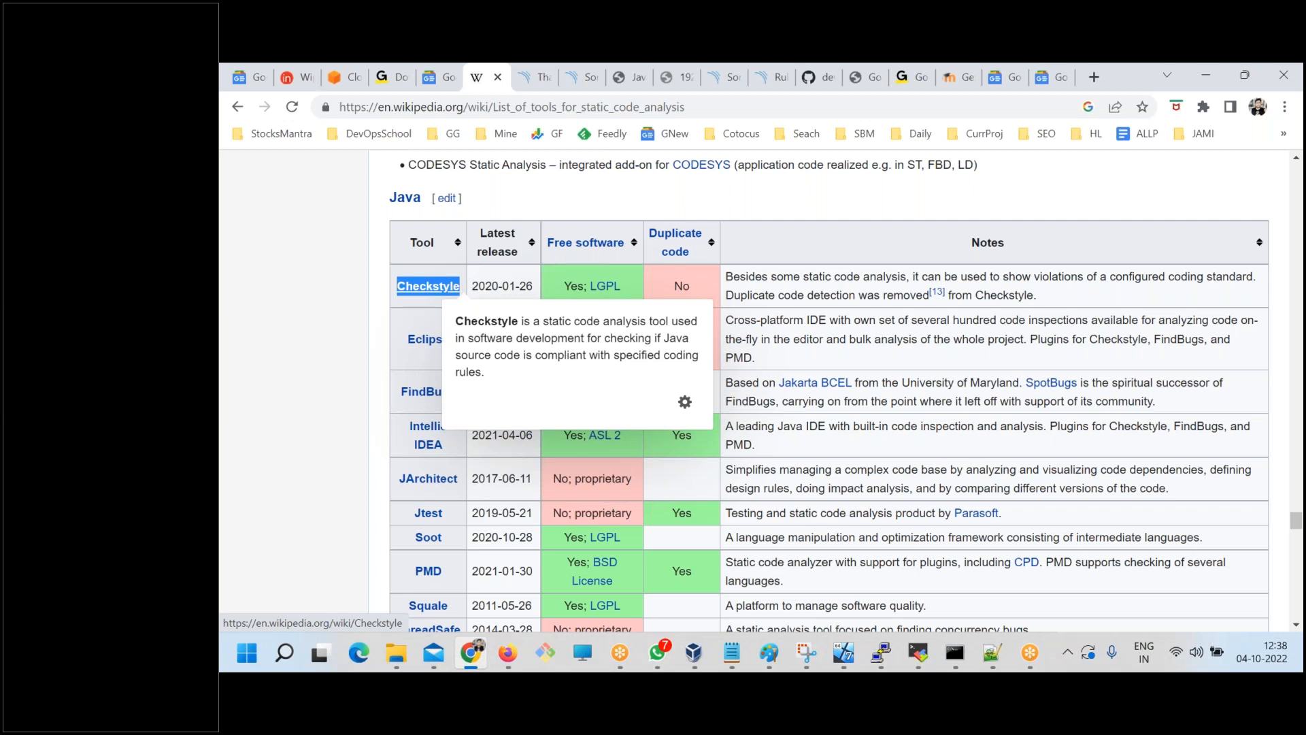
{"action": "left_click", "coordinate": [393, 337]}
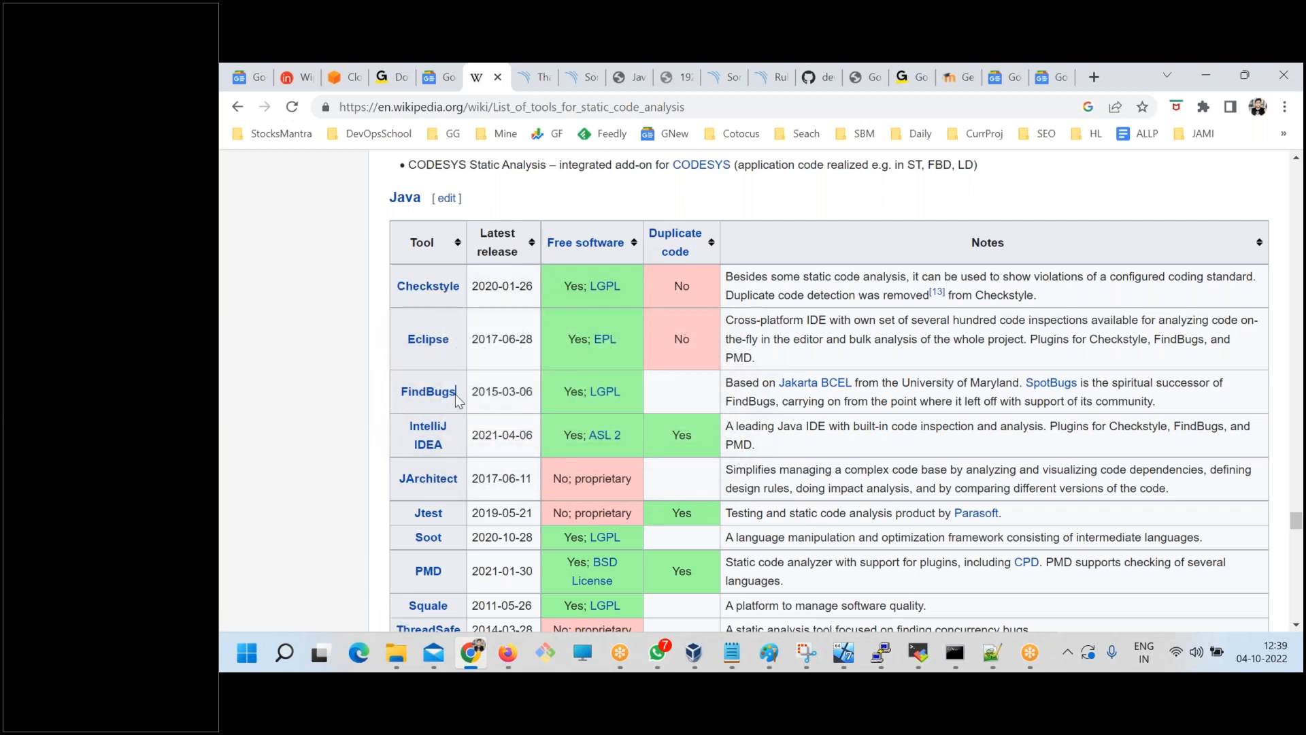
{"action": "left_click_drag", "start_coordinate": [419, 393], "coordinate": [385, 394]}
{"action": "left_click", "coordinate": [395, 525]}
Highlight the PMD entry in the Java tools table, along with its notes on plugin support and CPD.
{"action": "scroll", "coordinate": [404, 541], "scroll_direction": "down", "scroll_amount": 1}
{"action": "left_click_drag", "start_coordinate": [444, 486], "coordinate": [417, 486]}
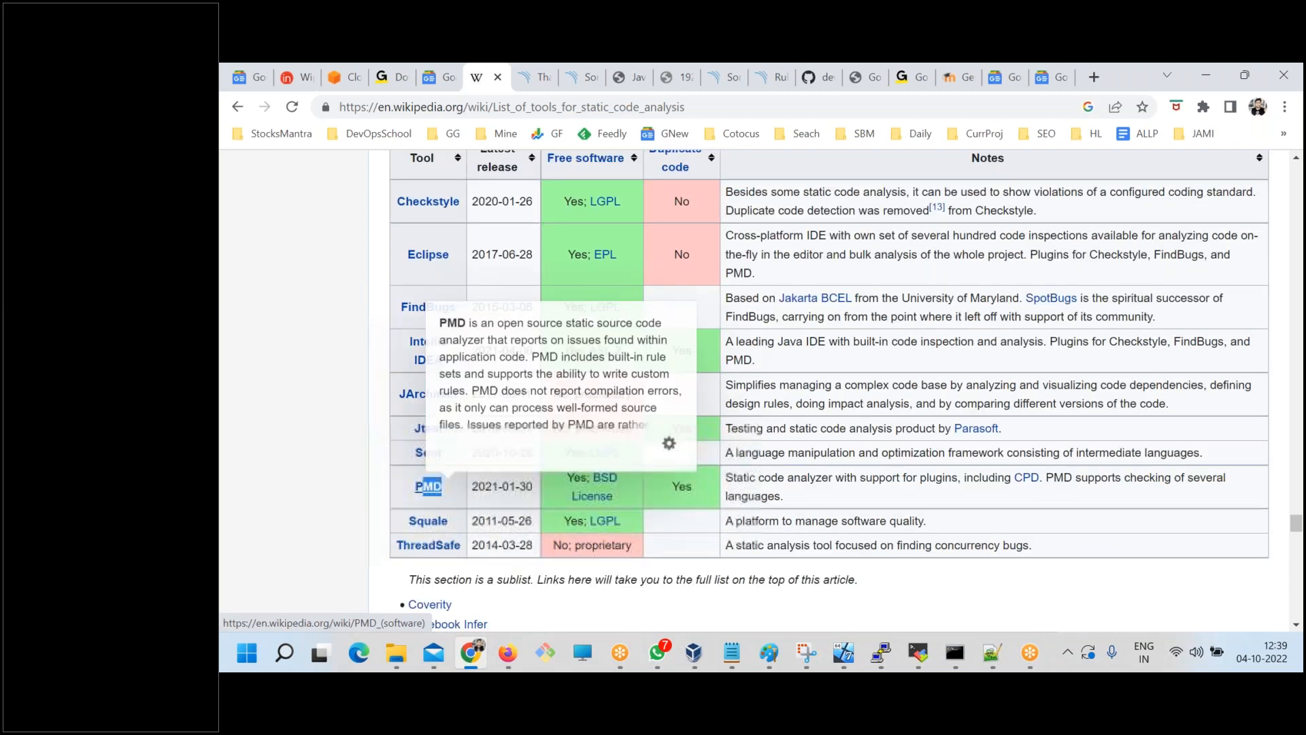
{"action": "left_click_drag", "start_coordinate": [757, 477], "coordinate": [811, 505]}
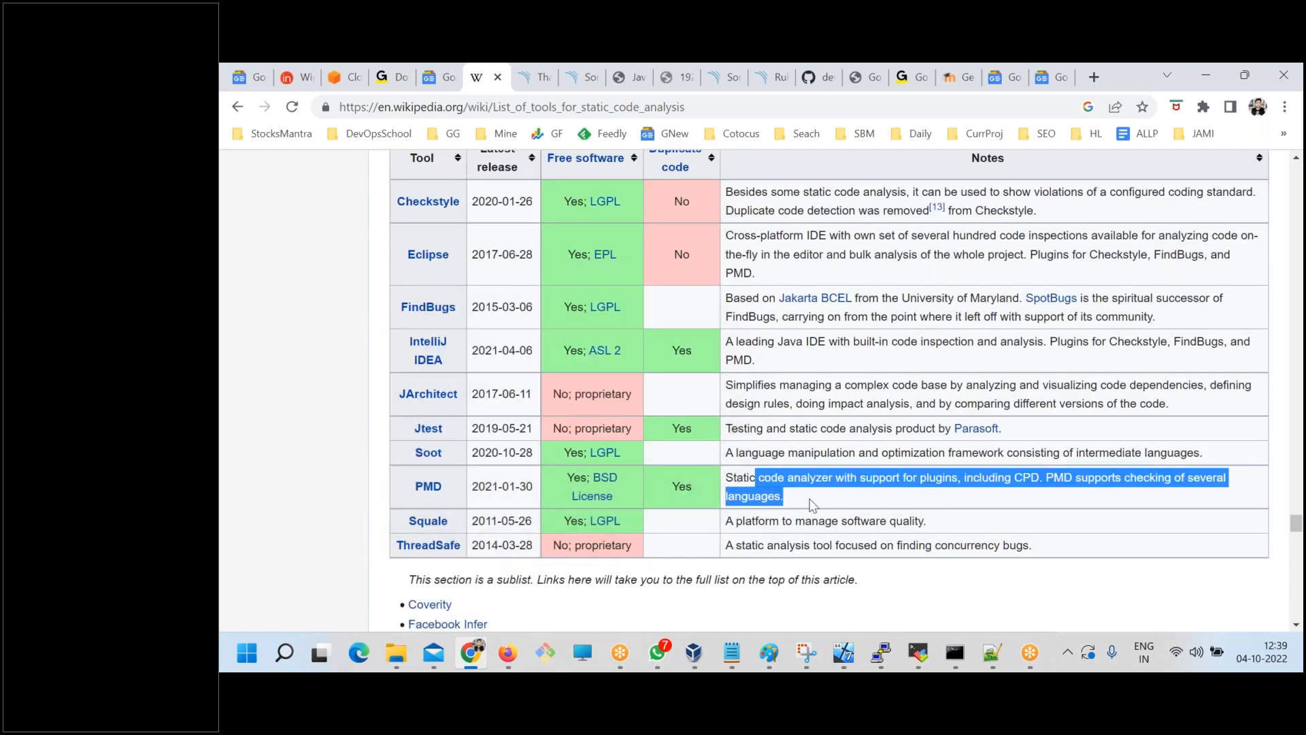
{"action": "left_click", "coordinate": [923, 479]}
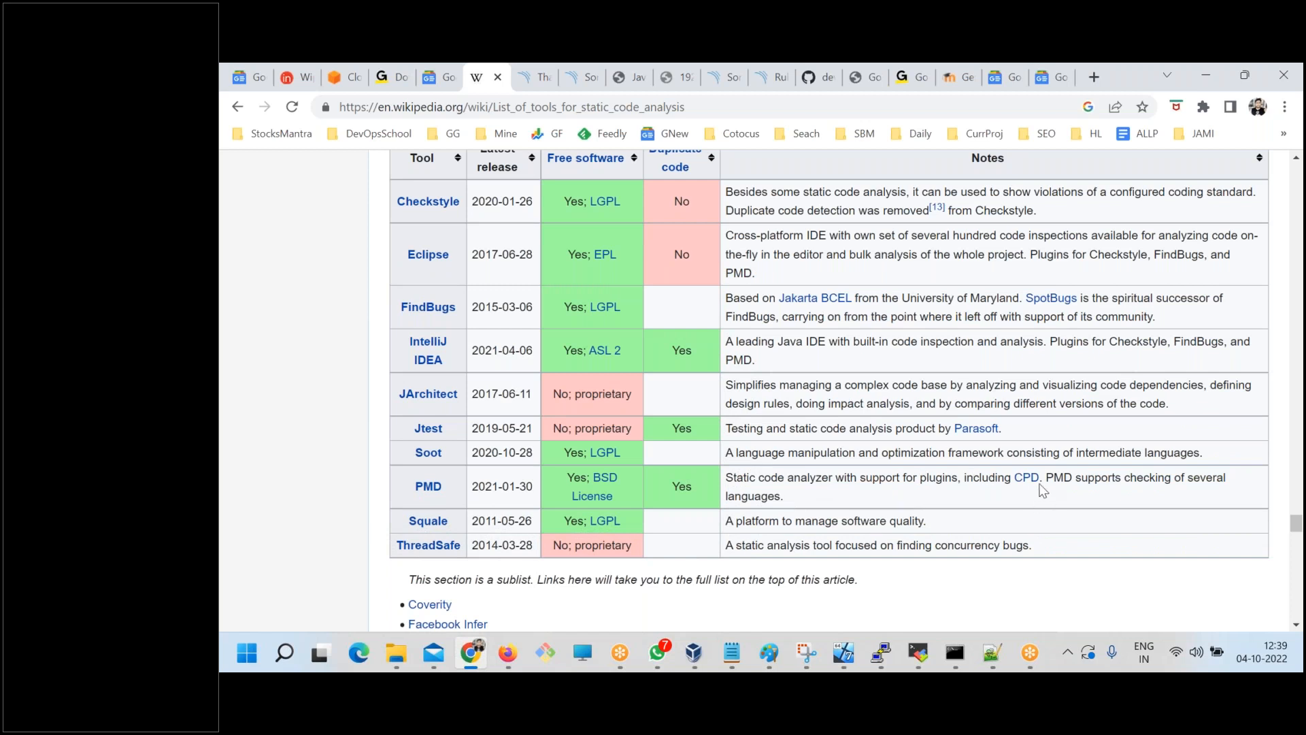
{"action": "left_click_drag", "start_coordinate": [1028, 480], "coordinate": [1023, 478]}
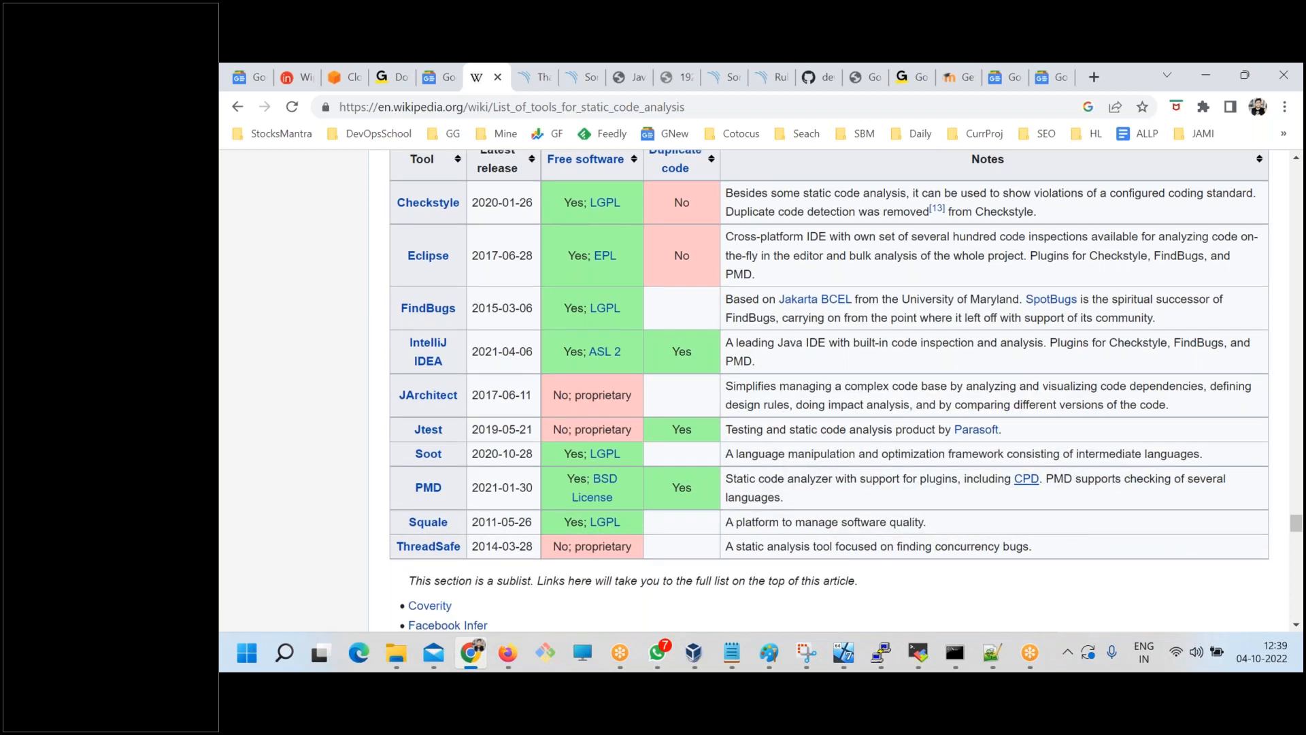
{"action": "scroll", "coordinate": [479, 442], "scroll_direction": "up", "scroll_amount": 2}
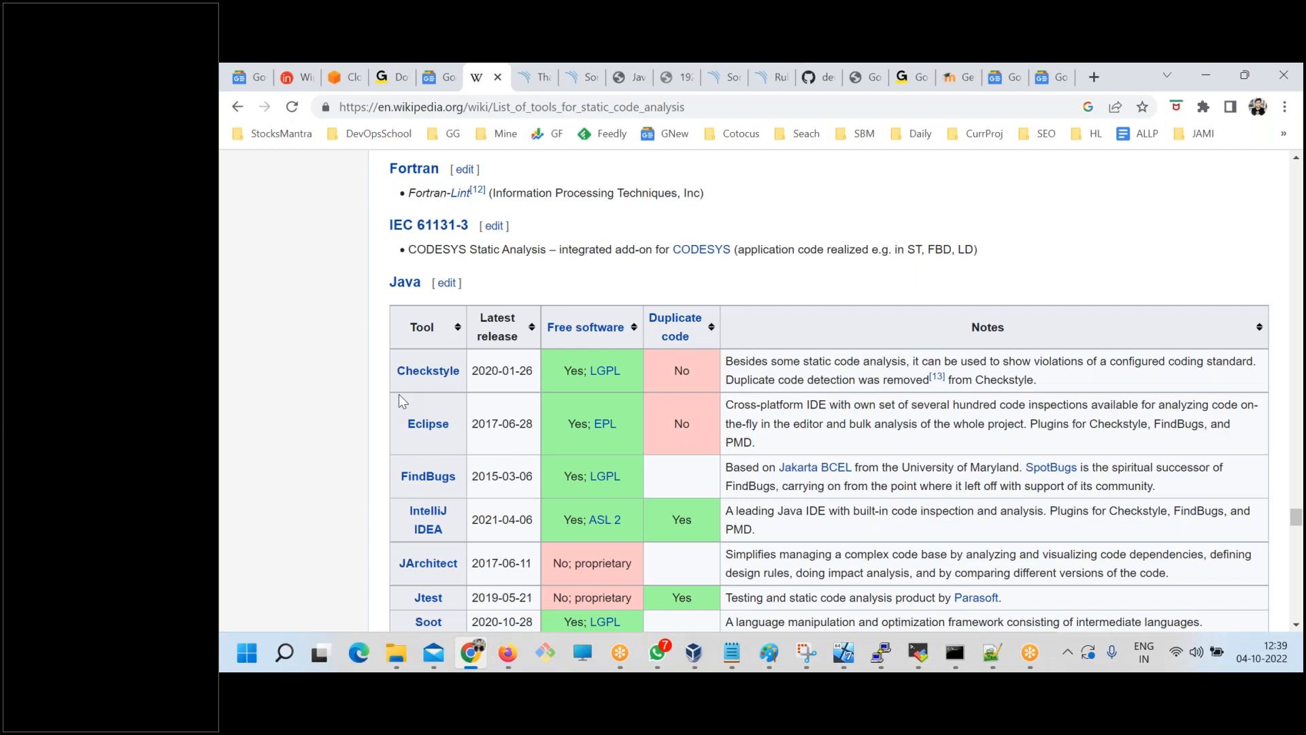
Check the Static Code Review notes in Notepad, and return to Chrome to show the SonarQube coding rules page.
{"action": "key", "text": "alt+Tab"}
{"action": "left_click", "coordinate": [413, 373]}
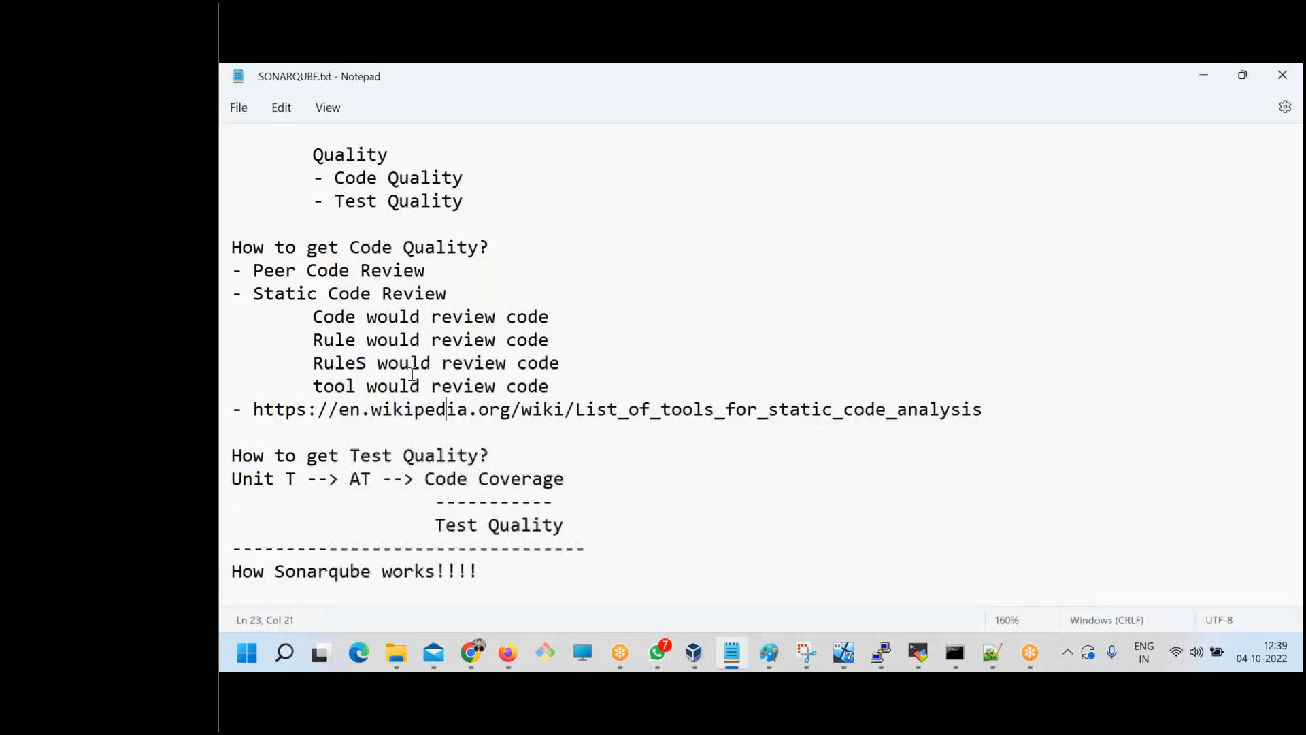
{"action": "left_click", "coordinate": [471, 653]}
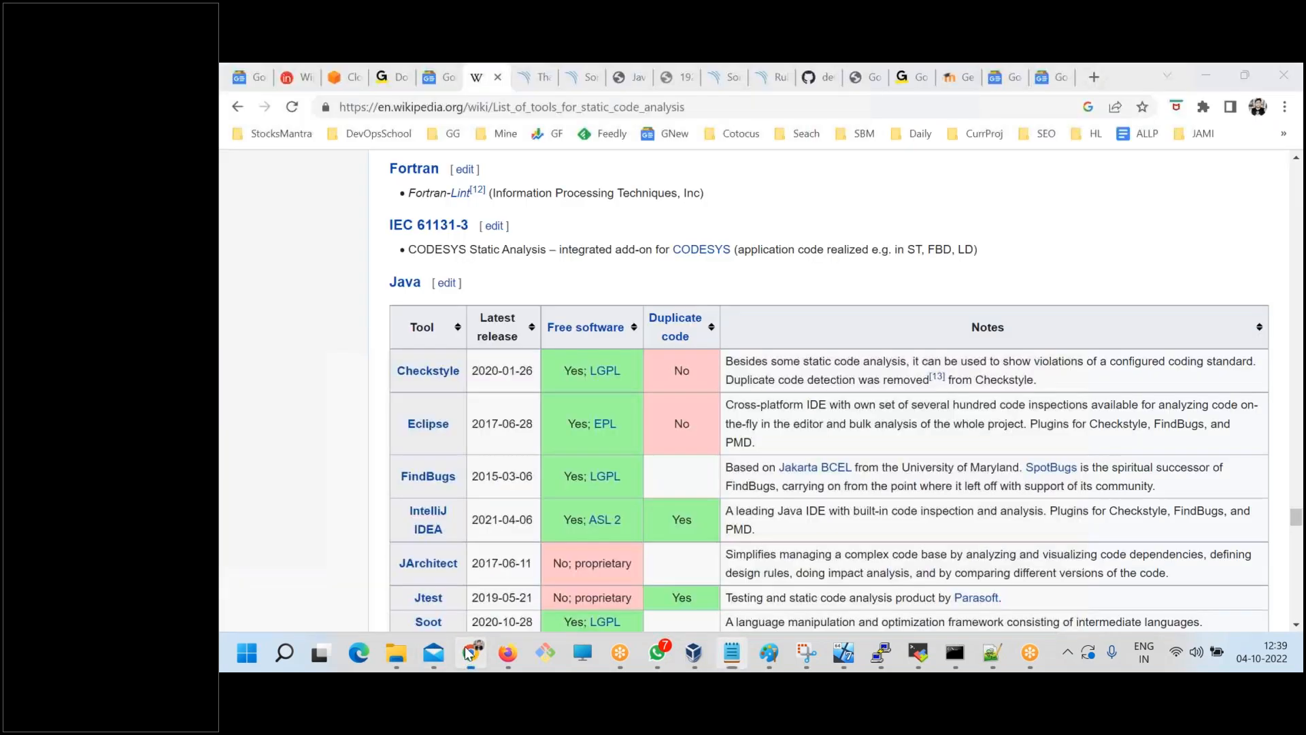
{"action": "left_click", "coordinate": [779, 77]}
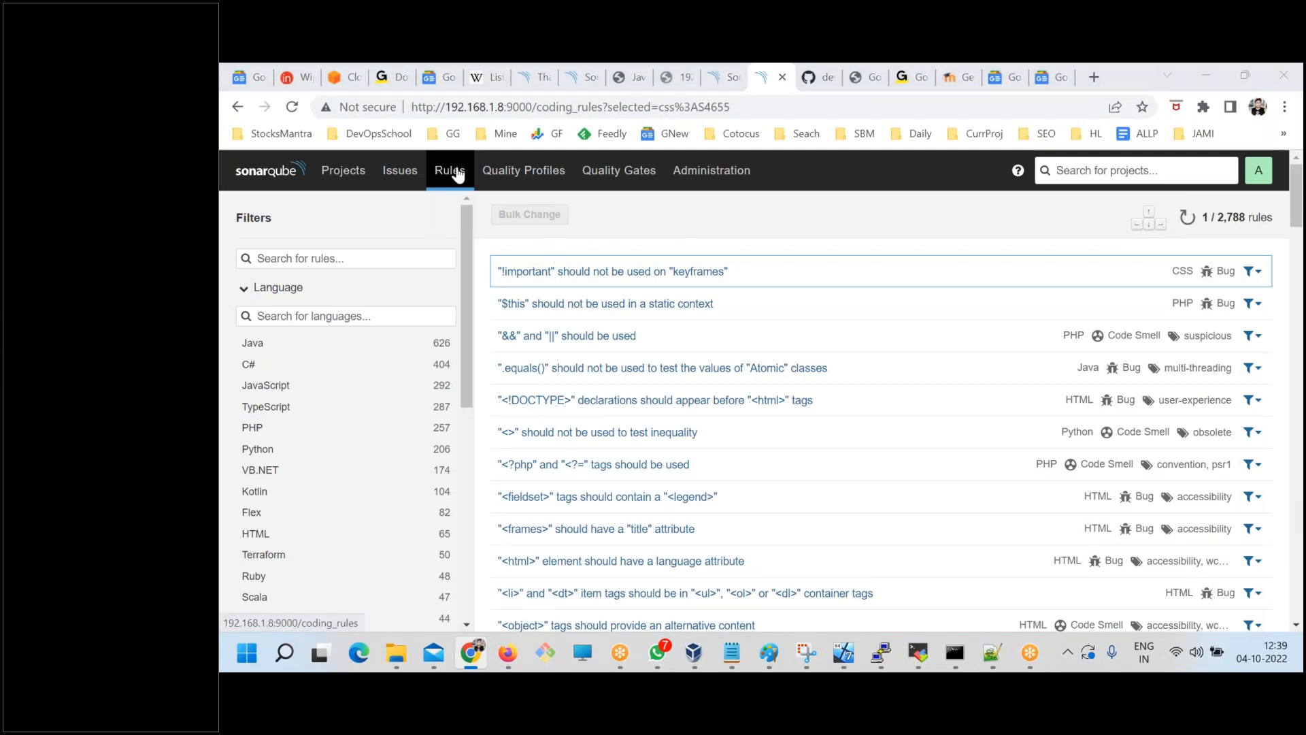
Switch to SONARQUBE.txt in Notepad and highlight the code, rule and tool review lines and the Wikipedia link.
{"action": "key", "text": "alt+Tab"}
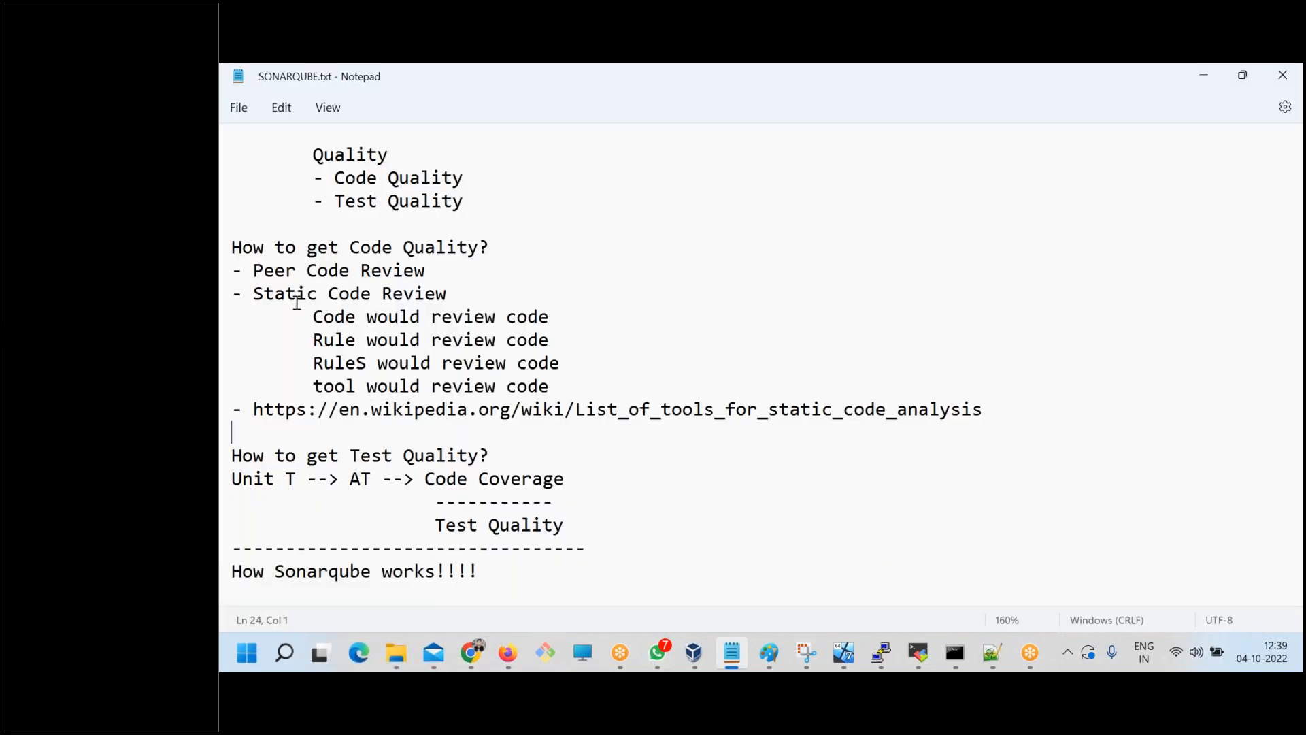
{"action": "left_click_drag", "start_coordinate": [313, 317], "coordinate": [488, 367]}
{"action": "left_click_drag", "start_coordinate": [565, 386], "coordinate": [300, 382]}
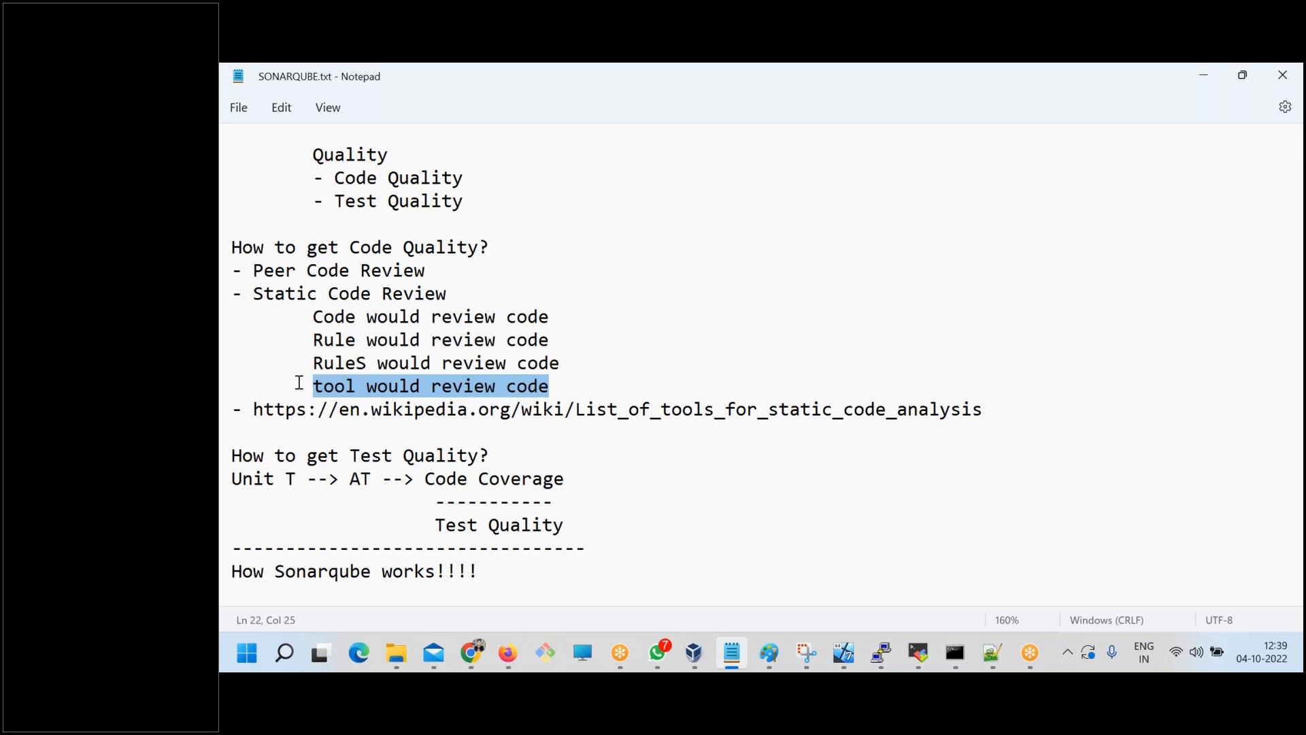
{"action": "left_click", "coordinate": [863, 402]}
{"action": "left_click_drag", "start_coordinate": [912, 408], "coordinate": [627, 408]}
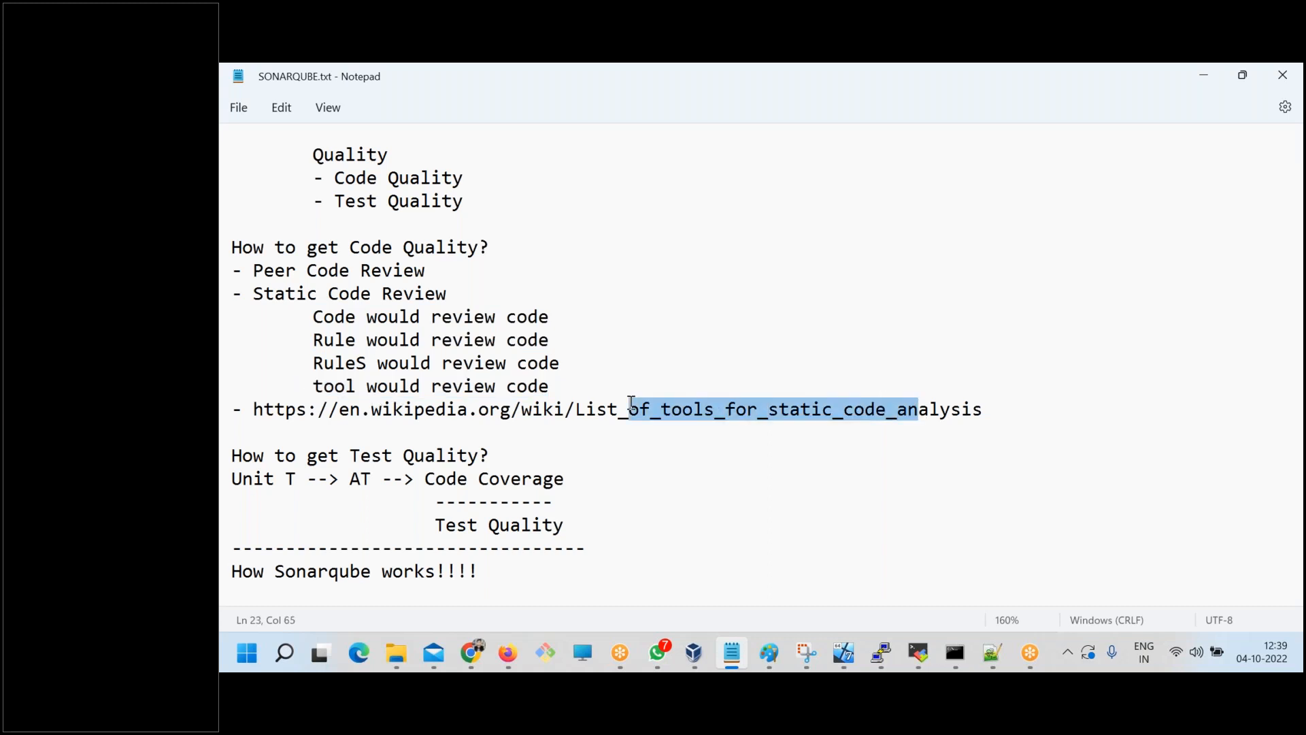
Switch back to the SonarQube rules page in Chrome and look through the languages in the Language filter.
{"action": "key", "text": "alt+Tab"}
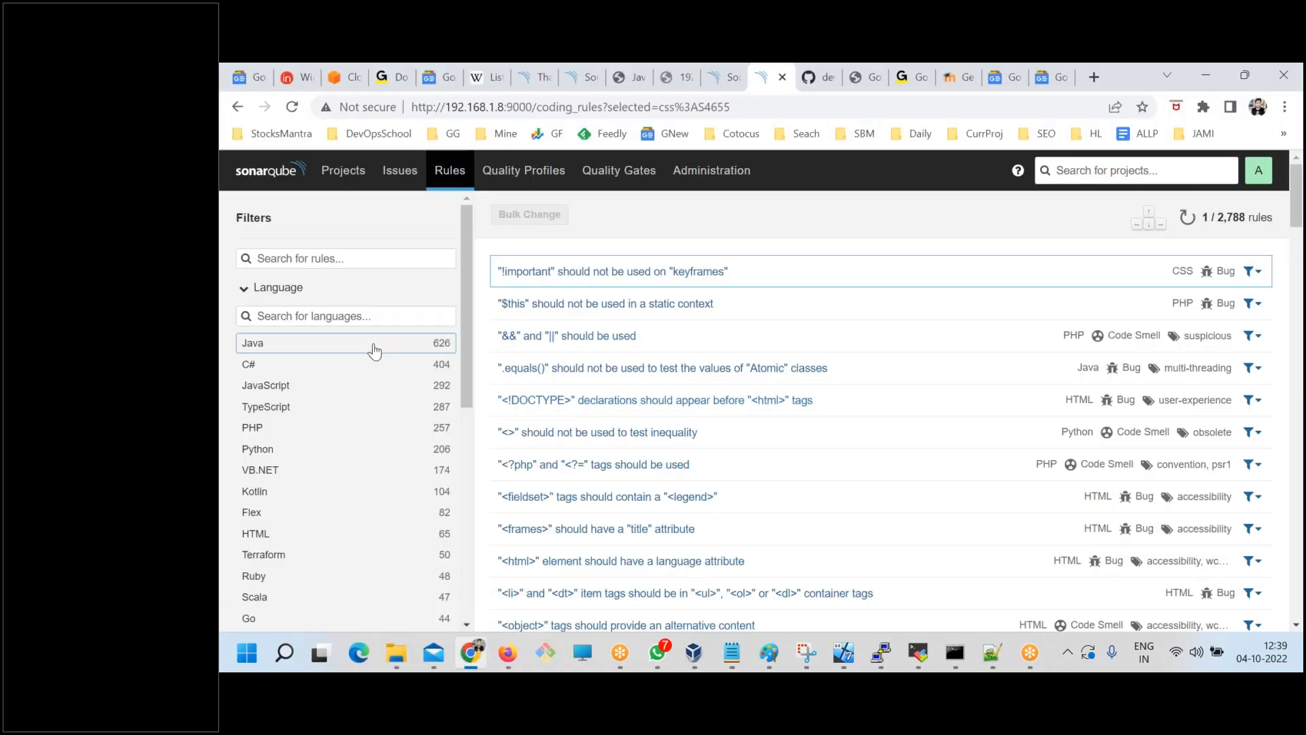
{"action": "scroll", "coordinate": [385, 358], "scroll_direction": "down", "scroll_amount": 1}
{"action": "scroll", "coordinate": [408, 361], "scroll_direction": "up", "scroll_amount": 1}
{"action": "scroll", "coordinate": [399, 378], "scroll_direction": "down", "scroll_amount": 1}
{"action": "left_click", "coordinate": [806, 651]}
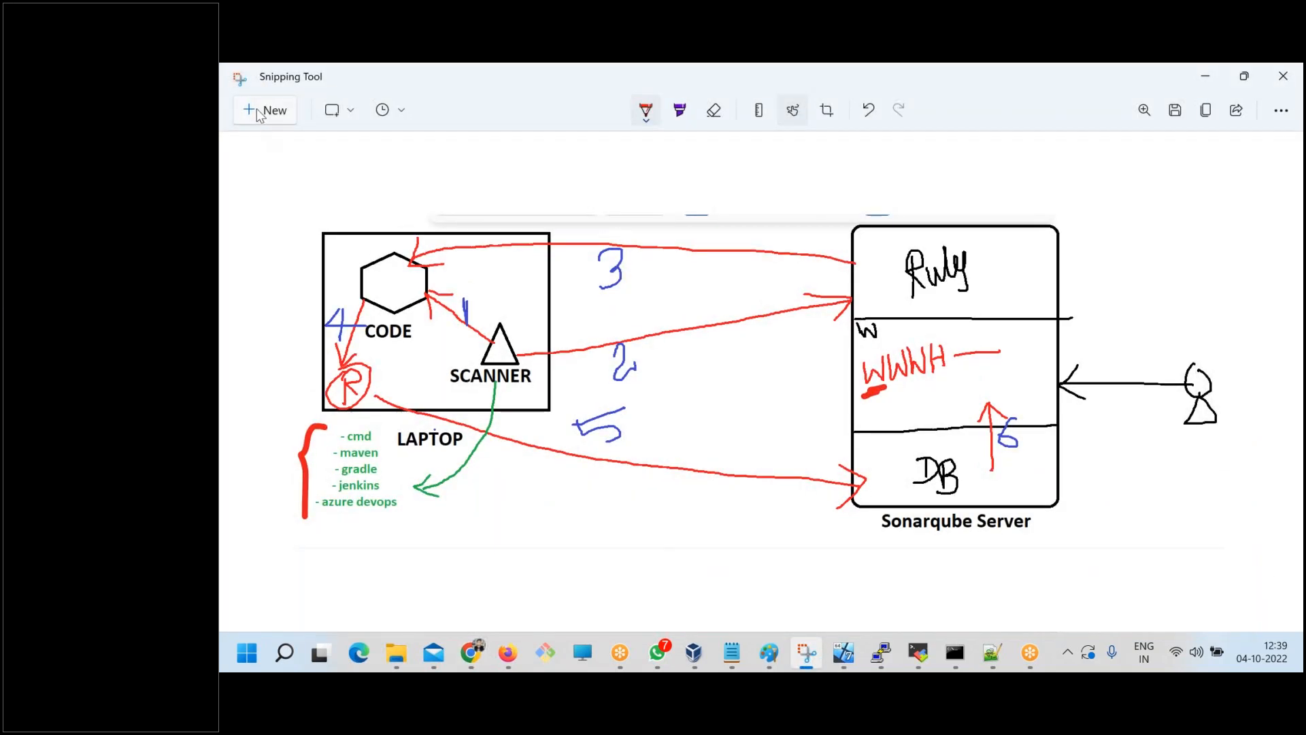
{"action": "key", "text": "alt+Tab"}
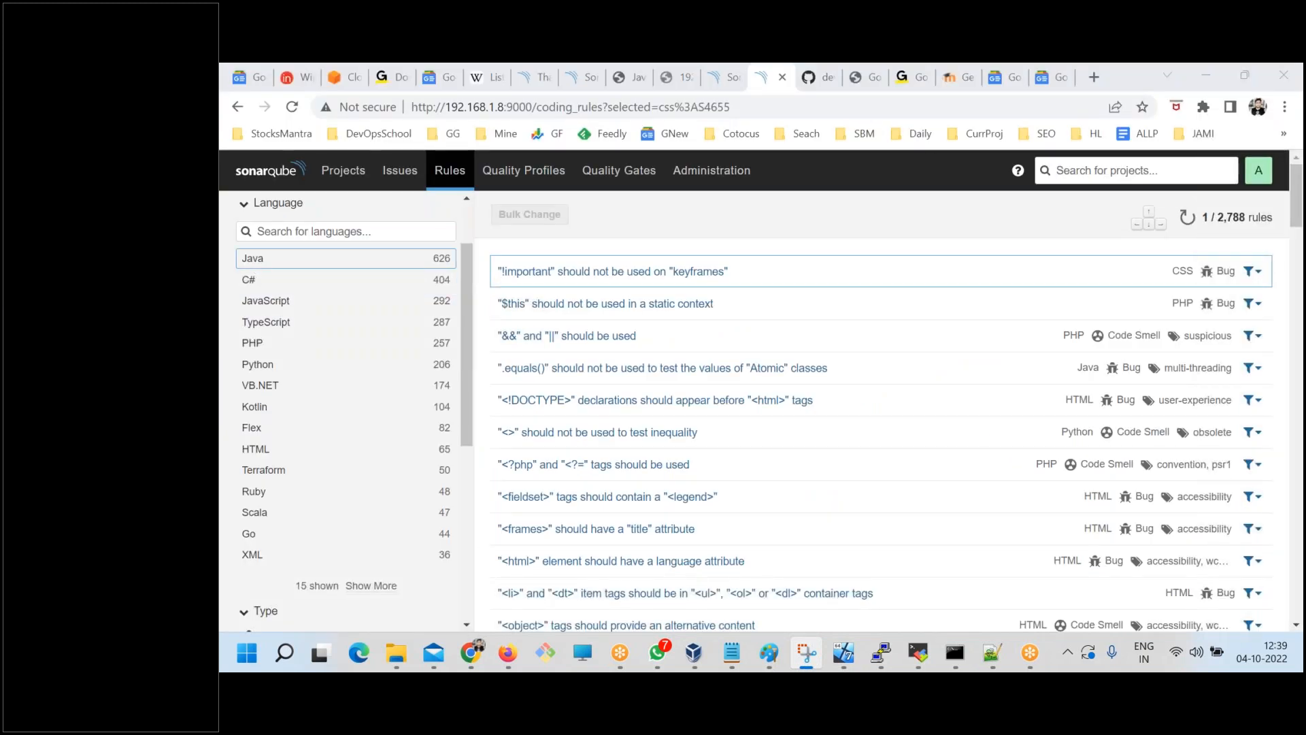
{"action": "left_click_drag", "start_coordinate": [226, 212], "coordinate": [517, 587]}
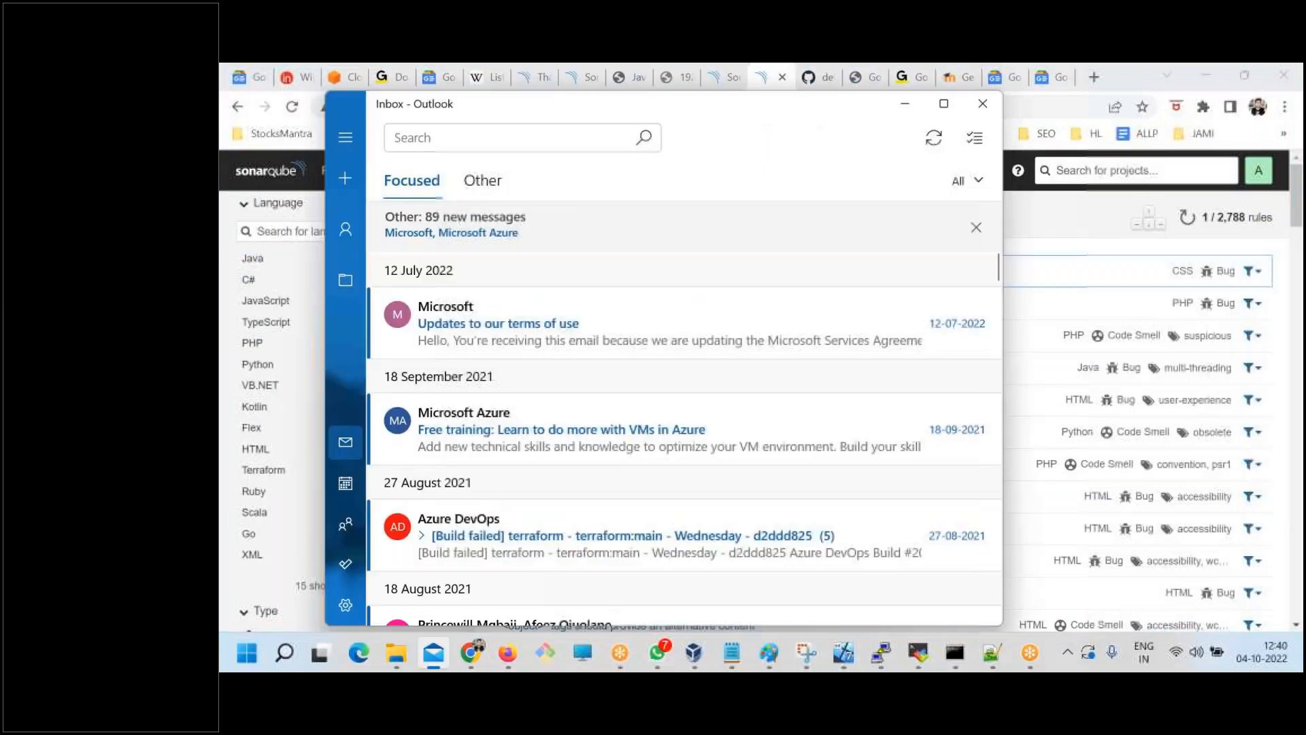
{"action": "left_click", "coordinate": [281, 112]}
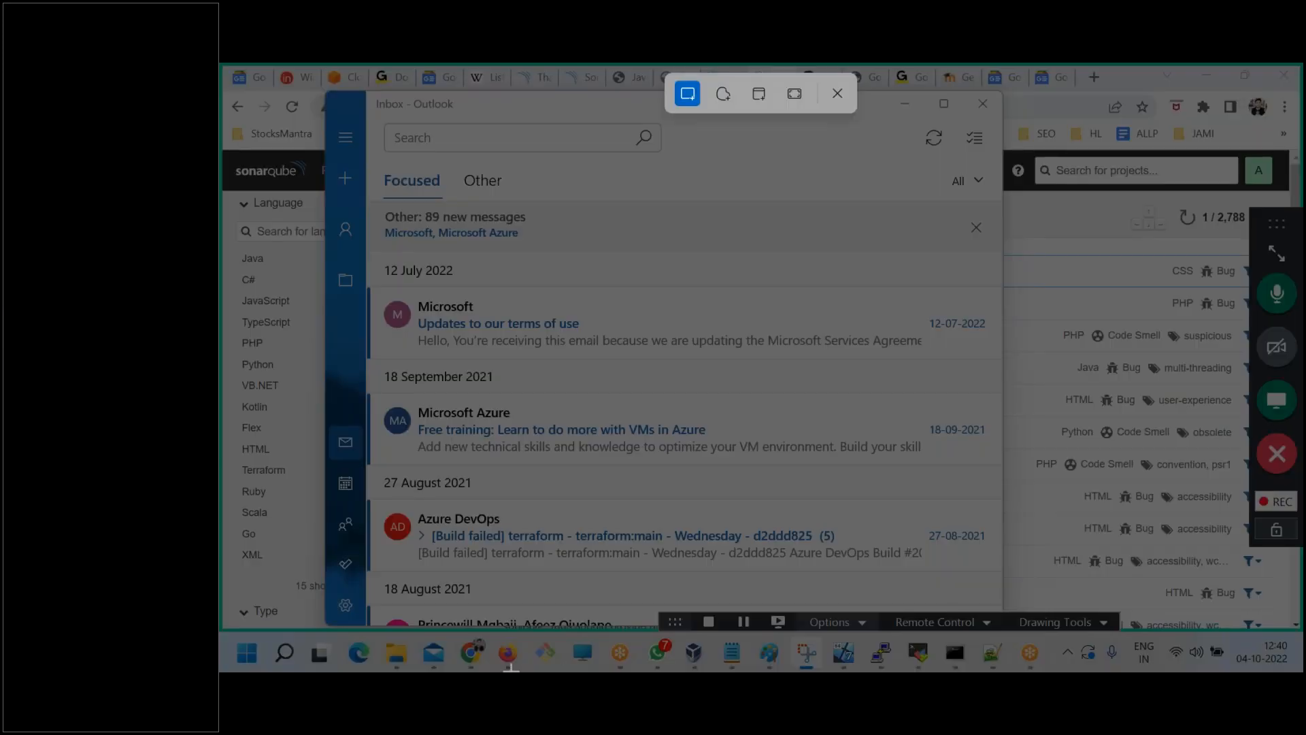
{"action": "key", "text": "Escape"}
{"action": "left_click", "coordinate": [474, 657]}
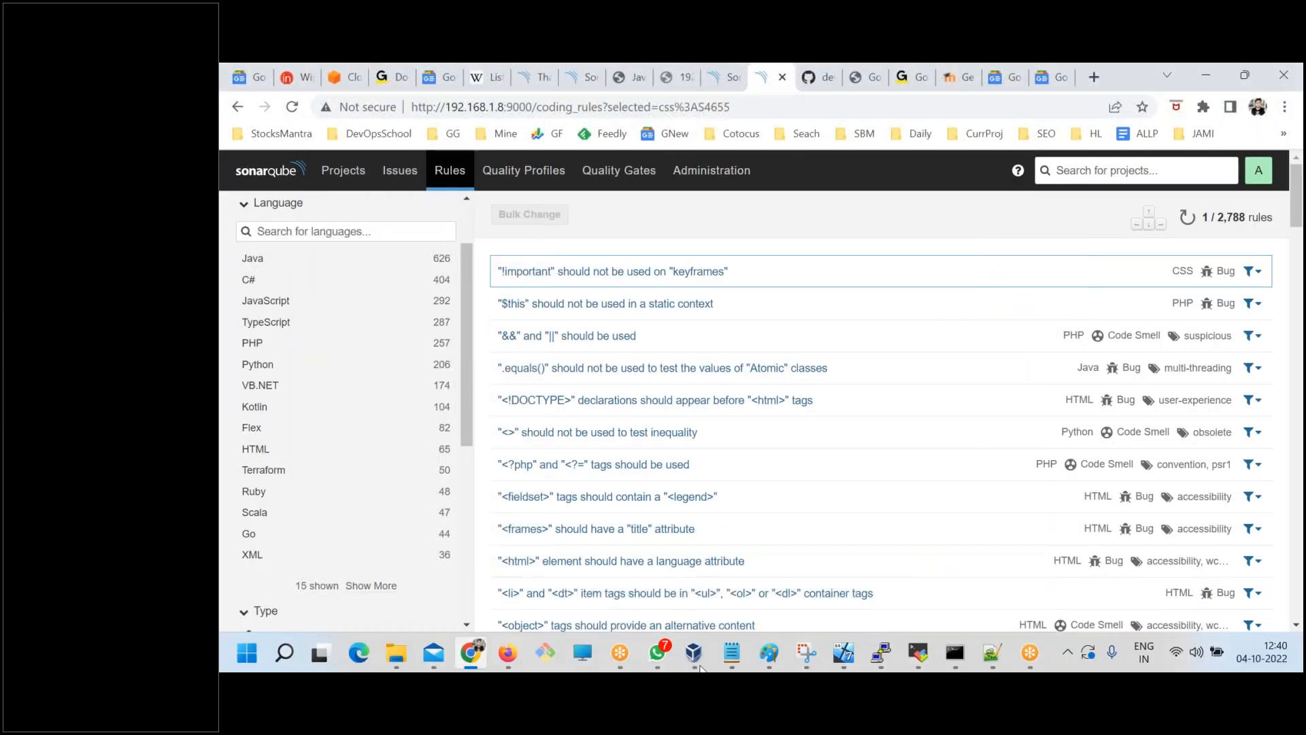
Switch to Snipping Tool and capture a rectangular snip of the Language filter list on the SonarQube rules page.
{"action": "left_click", "coordinate": [806, 653]}
{"action": "left_click", "coordinate": [262, 117]}
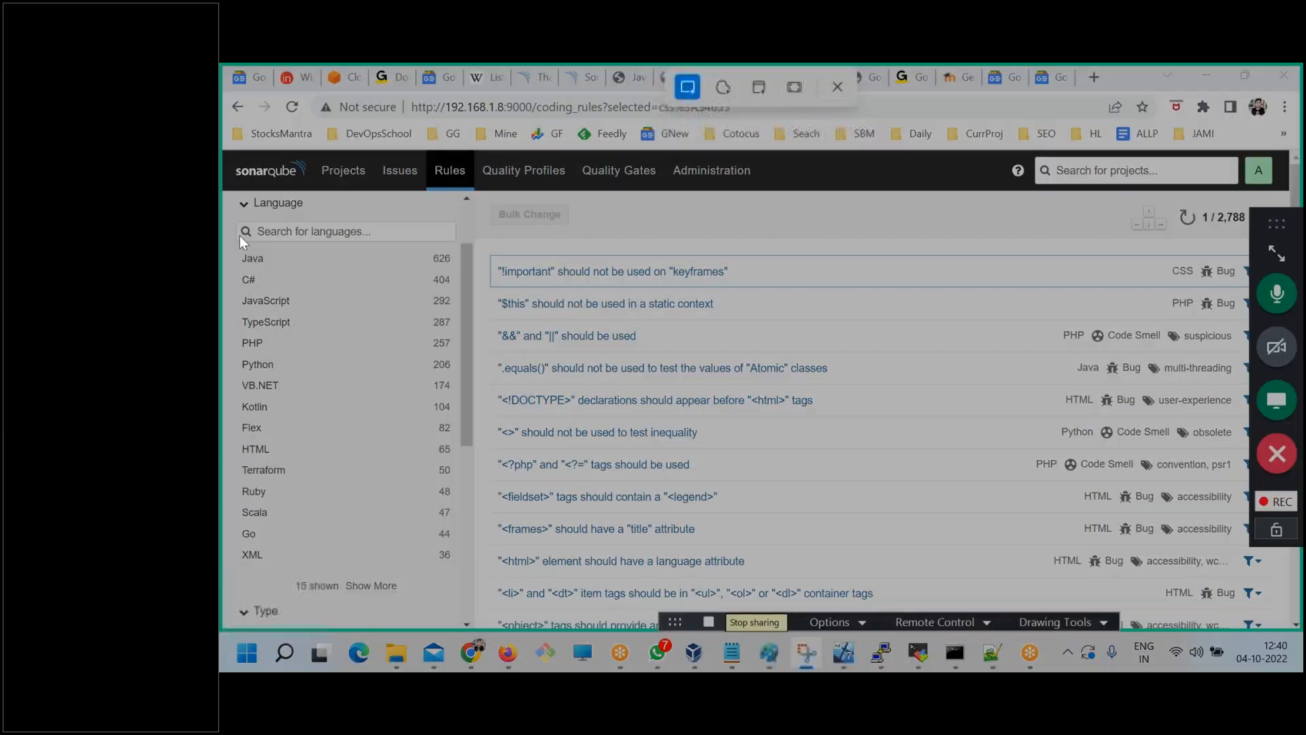
{"action": "left_click_drag", "start_coordinate": [233, 190], "coordinate": [508, 620]}
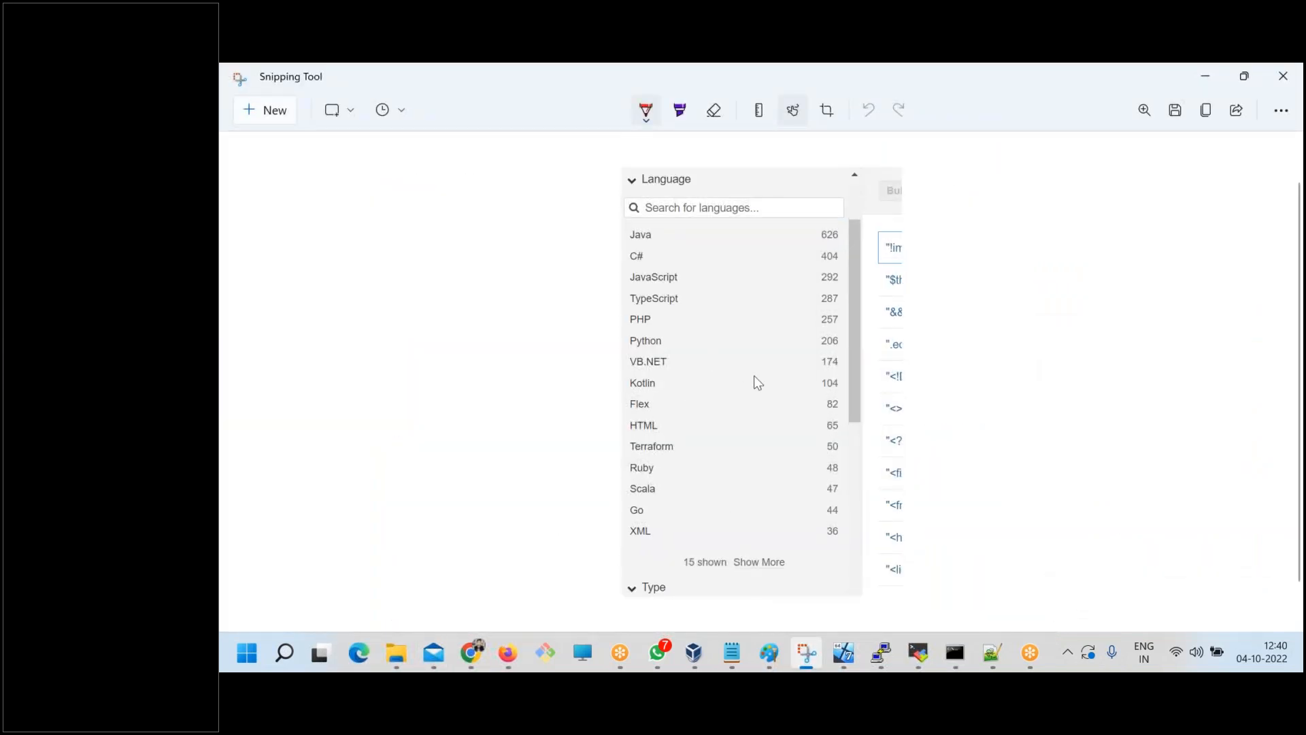
Mark the Java and C# rows in red on the snip, bracket the language list and circle the Show More line.
{"action": "left_click_drag", "start_coordinate": [614, 236], "coordinate": [626, 238]}
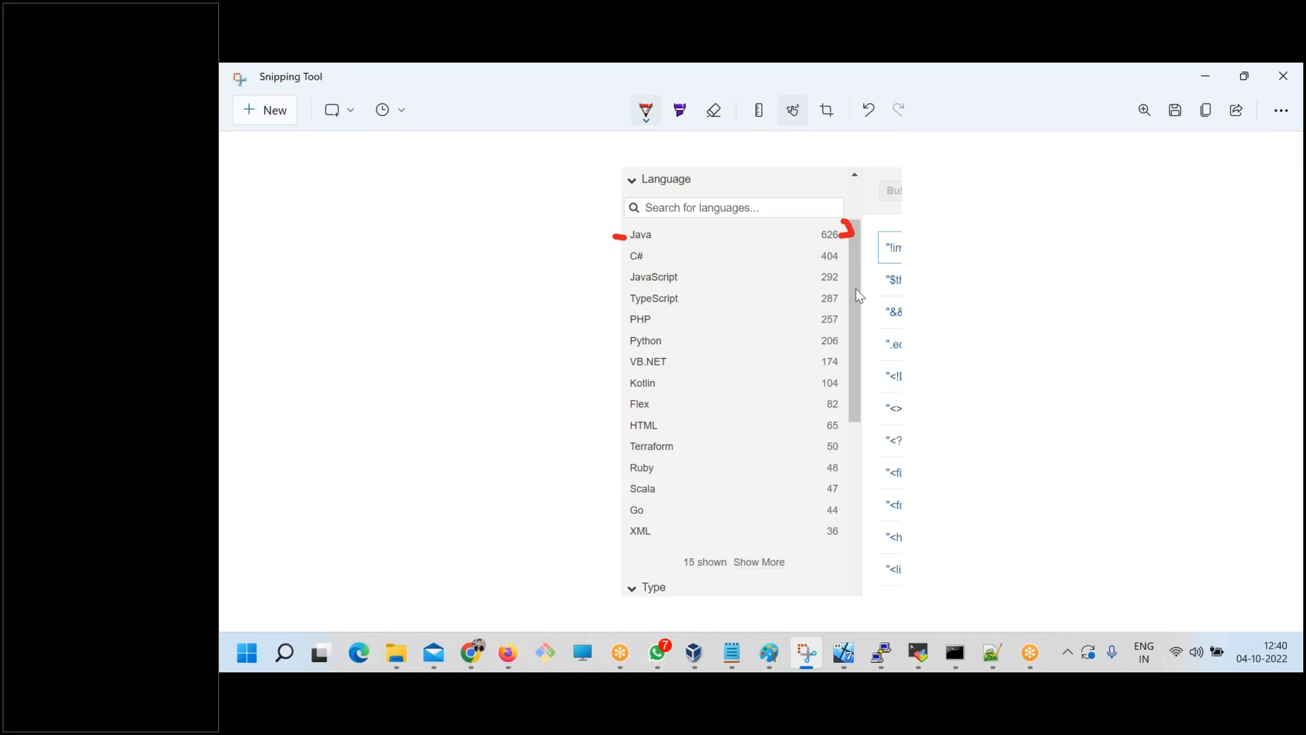
{"action": "mouse_move", "coordinate": [623, 259]}
{"action": "left_mouse_down"}
{"action": "mouse_move", "coordinate": [639, 257]}
{"action": "mouse_move", "coordinate": [604, 245]}
{"action": "mouse_move", "coordinate": [622, 580]}
{"action": "left_mouse_up"}
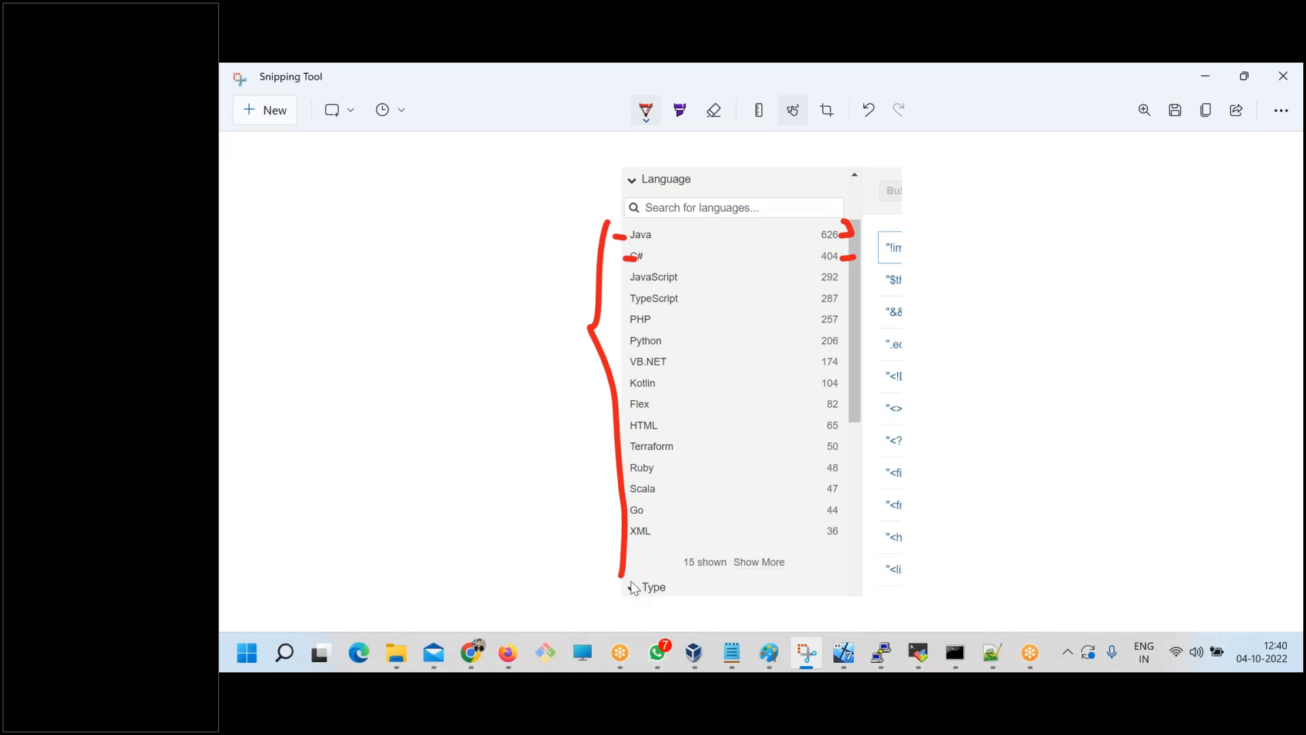
{"action": "mouse_move", "coordinate": [754, 539]}
{"action": "left_mouse_down"}
{"action": "mouse_move", "coordinate": [670, 557]}
{"action": "mouse_move", "coordinate": [775, 559]}
{"action": "mouse_move", "coordinate": [743, 543]}
{"action": "left_mouse_up"}
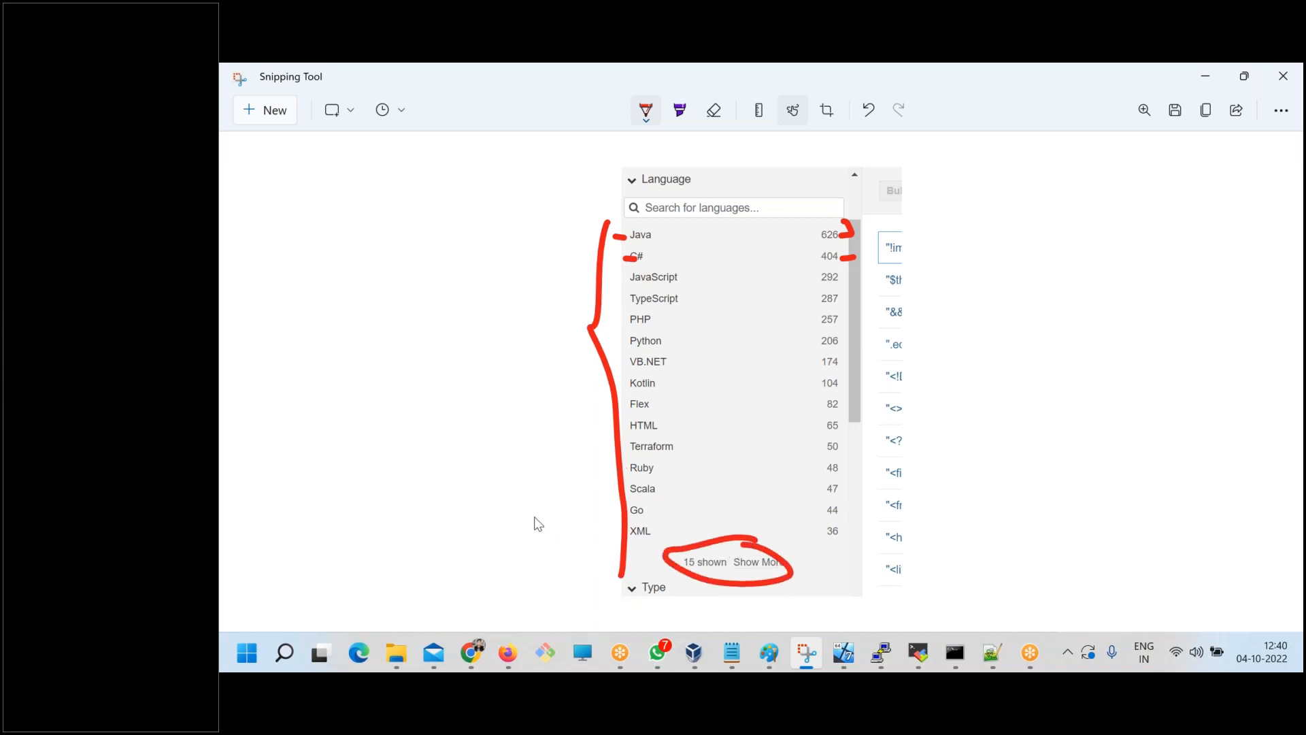
Switch to Chrome and find the open SonarQube Community Edition download thank-you page.
{"action": "left_click", "coordinate": [472, 653]}
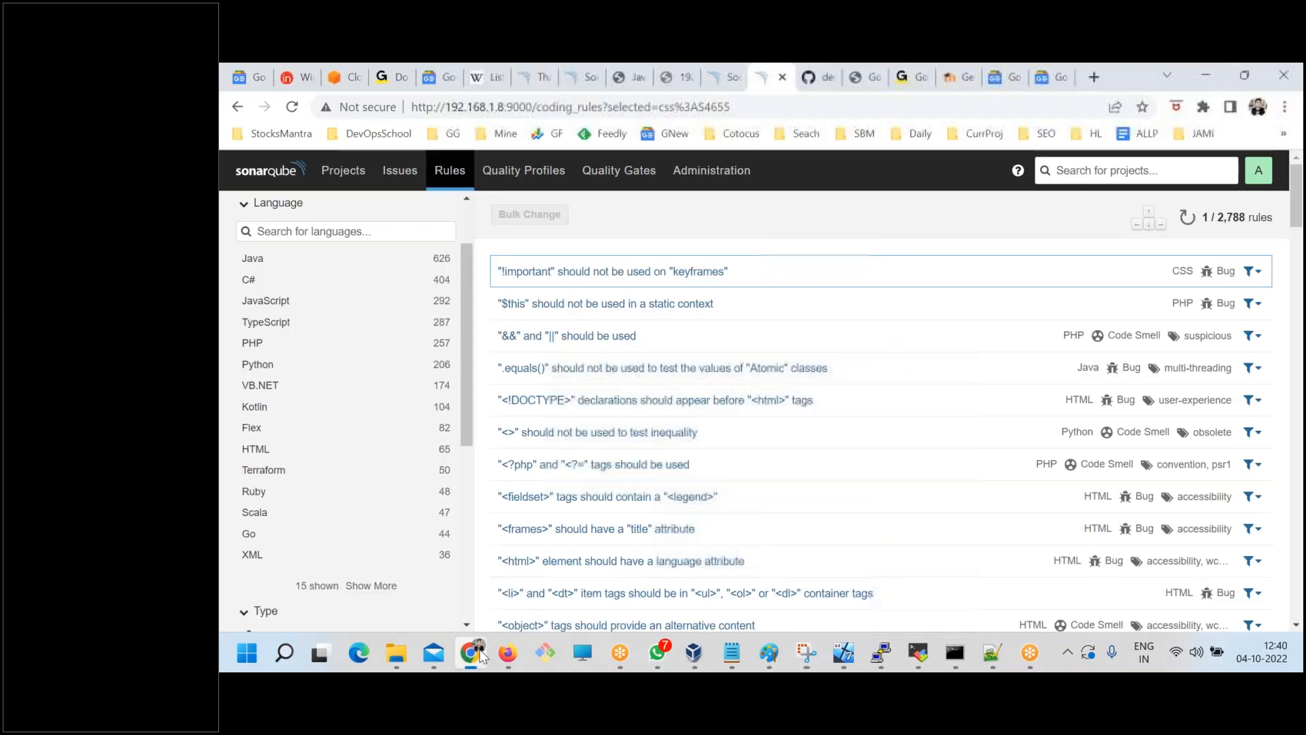
{"action": "left_click", "coordinate": [726, 77]}
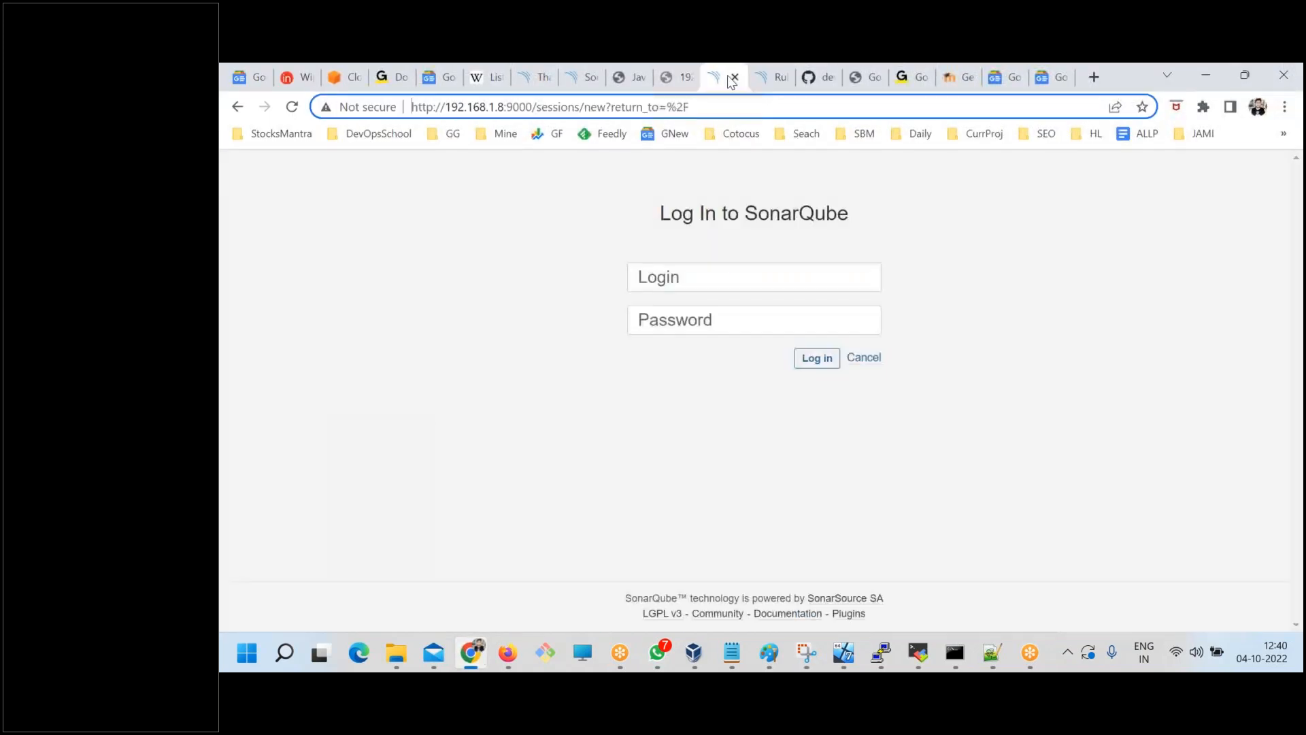
{"action": "left_click", "coordinate": [666, 76]}
{"action": "left_click", "coordinate": [630, 77]}
{"action": "left_click", "coordinate": [582, 77]}
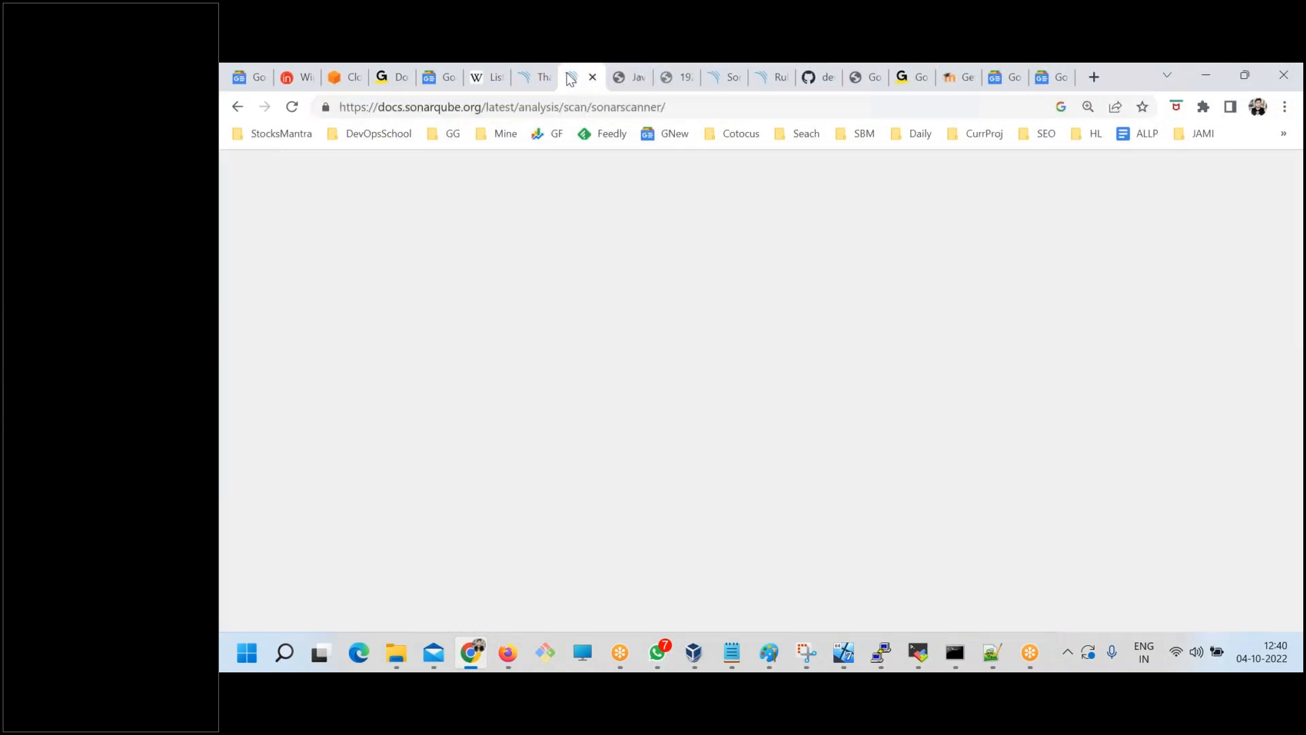
{"action": "left_click", "coordinate": [525, 68]}
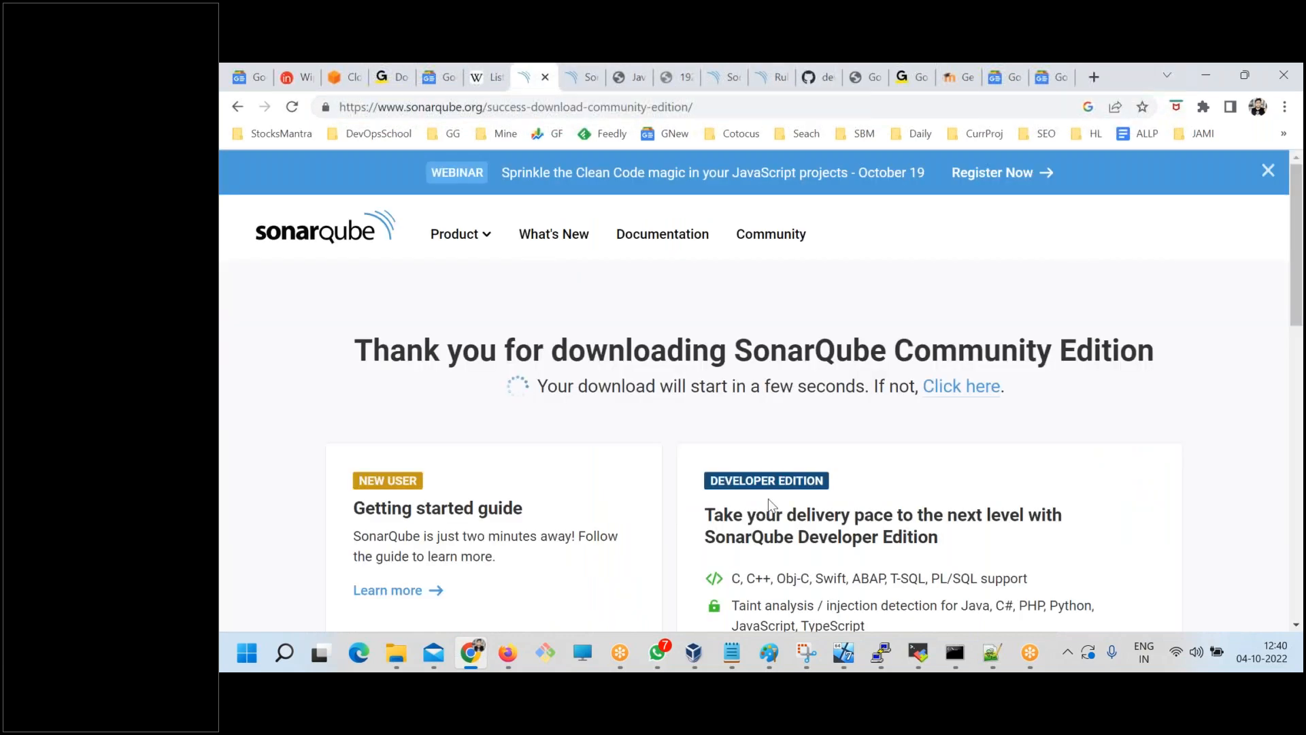
Go back to the SonarQube downloads page and highlight "C, C++, Obj-C, Swift, ABAP, T-SQL, PL/SQL support" under Community Edition plus.
{"action": "scroll", "coordinate": [524, 438], "scroll_direction": "down", "scroll_amount": 5}
{"action": "left_click", "coordinate": [237, 107]}
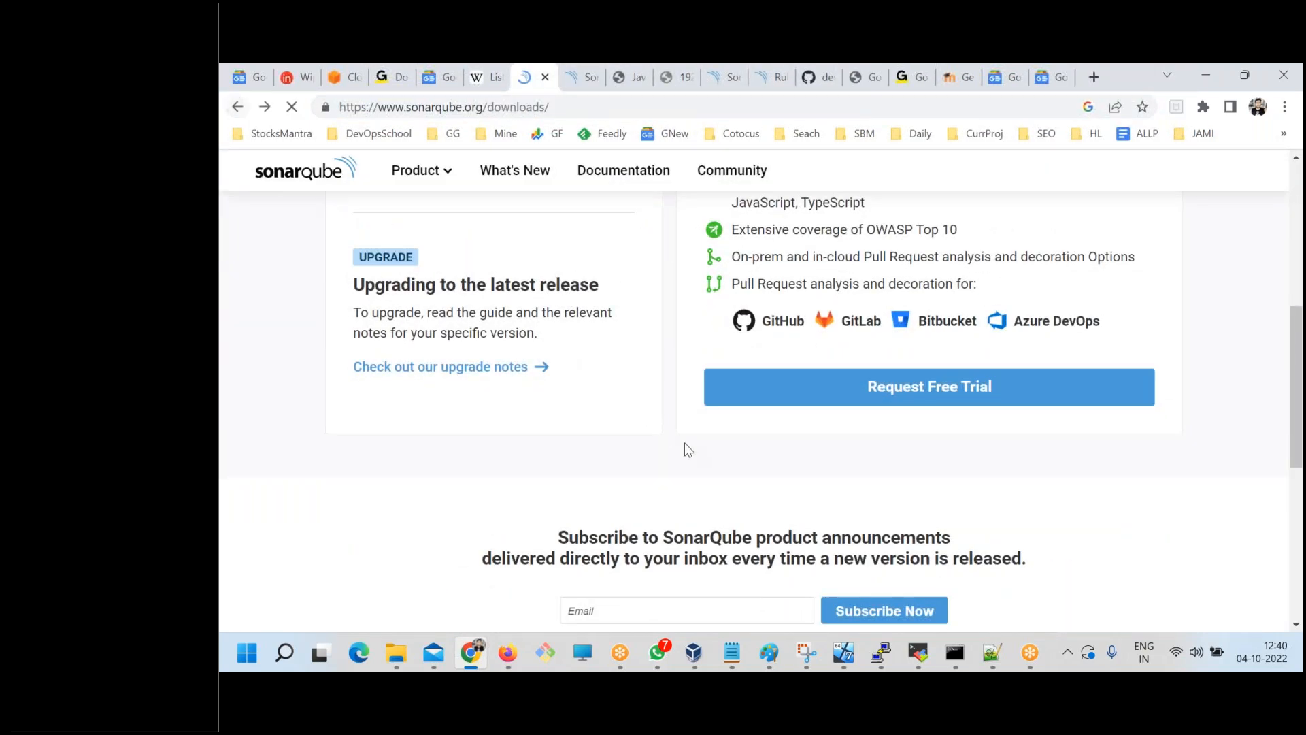
{"action": "scroll", "coordinate": [687, 449], "scroll_direction": "down", "scroll_amount": 5}
{"action": "left_click_drag", "start_coordinate": [552, 300], "coordinate": [683, 325]}
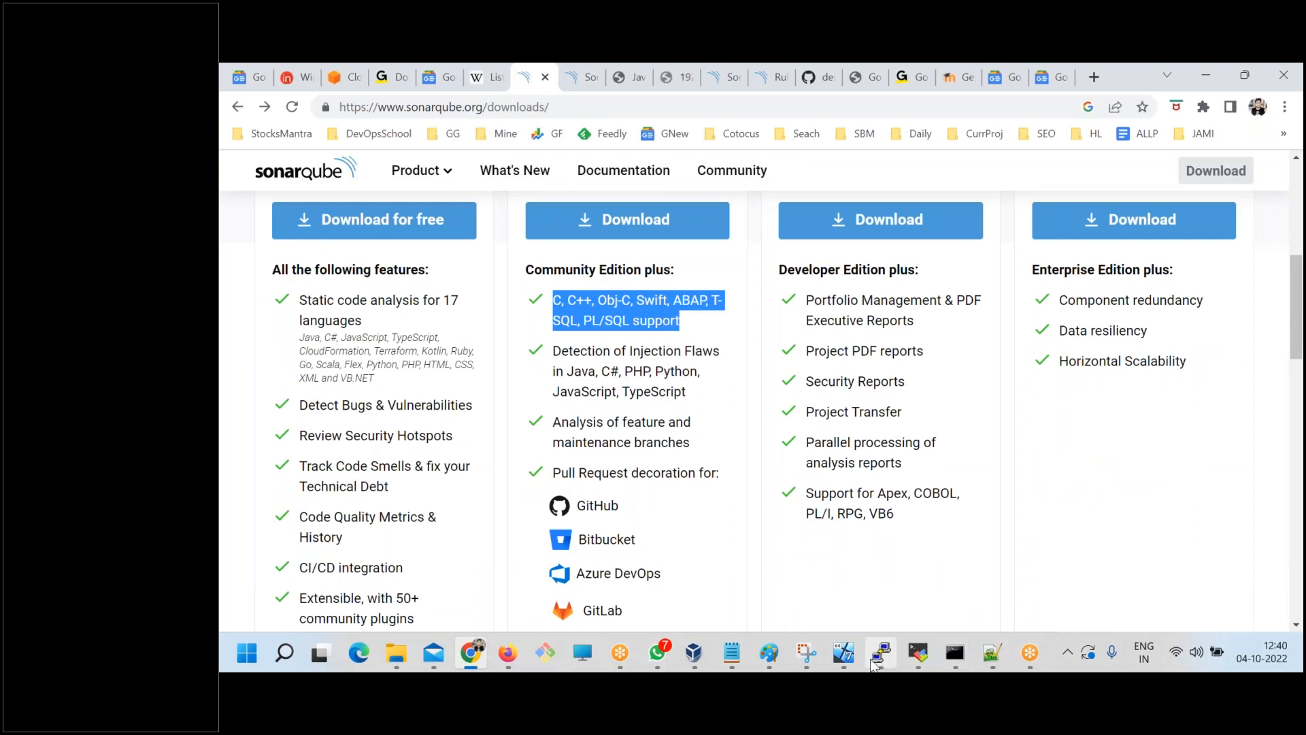
Draw a second red bracket beside the snip's language list, and highlight the extra language support line on the downloads page again.
{"action": "left_click", "coordinate": [808, 654]}
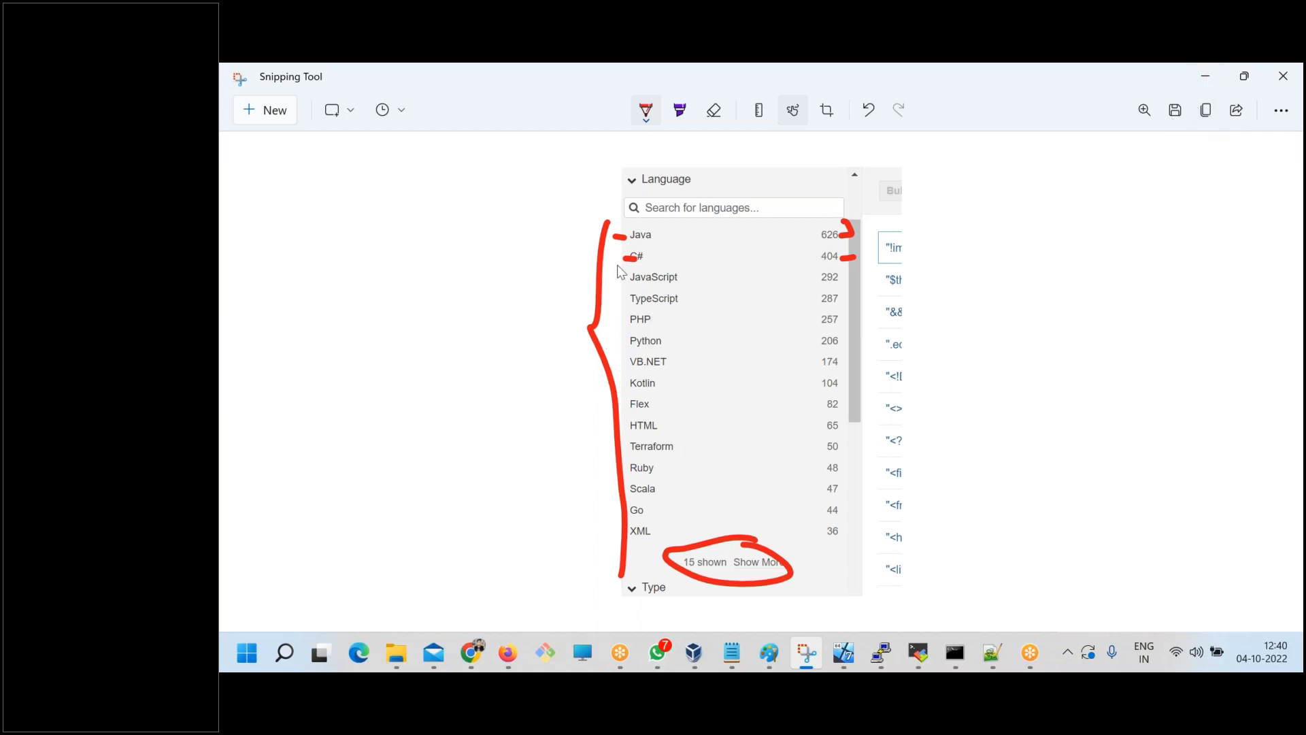
{"action": "left_click", "coordinate": [472, 653]}
{"action": "left_click_drag", "start_coordinate": [680, 321], "coordinate": [562, 303]}
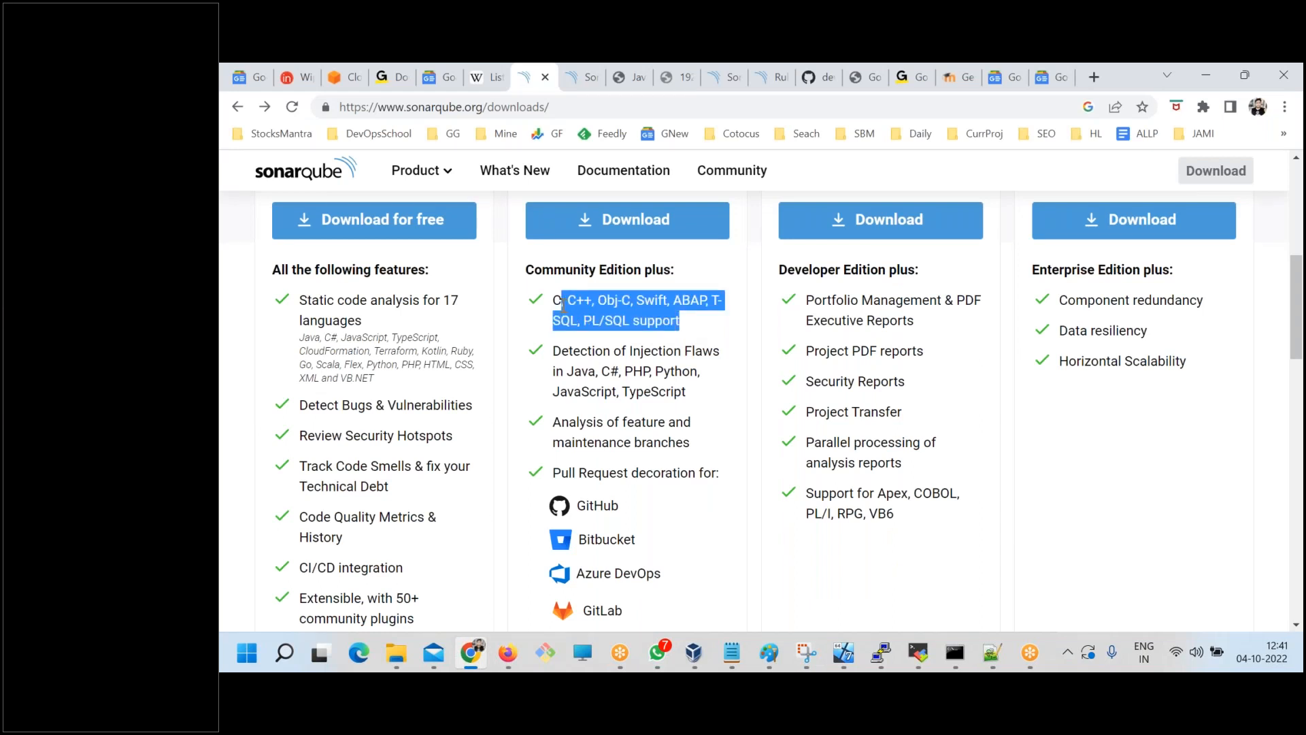
{"action": "left_click", "coordinate": [597, 361]}
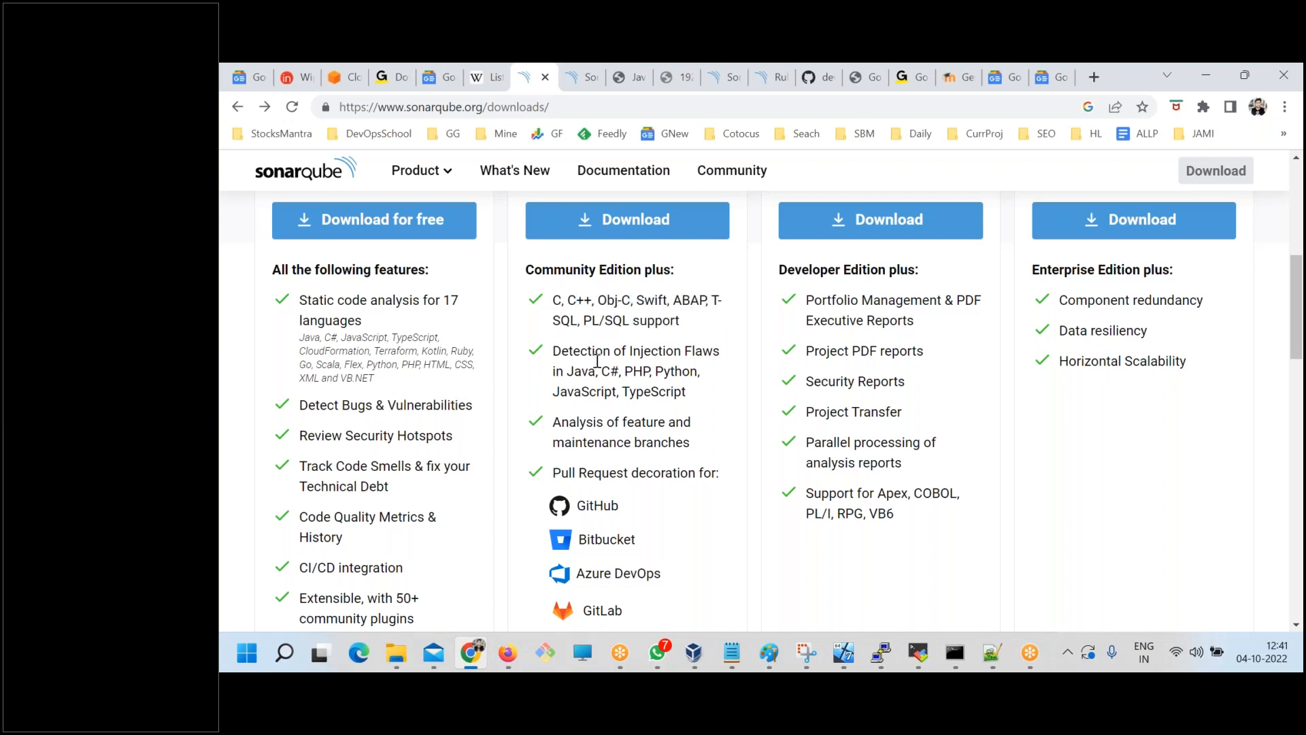
Revisit the annotated snip, and highlight the Community features and the Pull Request decoration entries for GitHub and Bitbucket on the downloads page.
{"action": "left_click", "coordinate": [808, 654]}
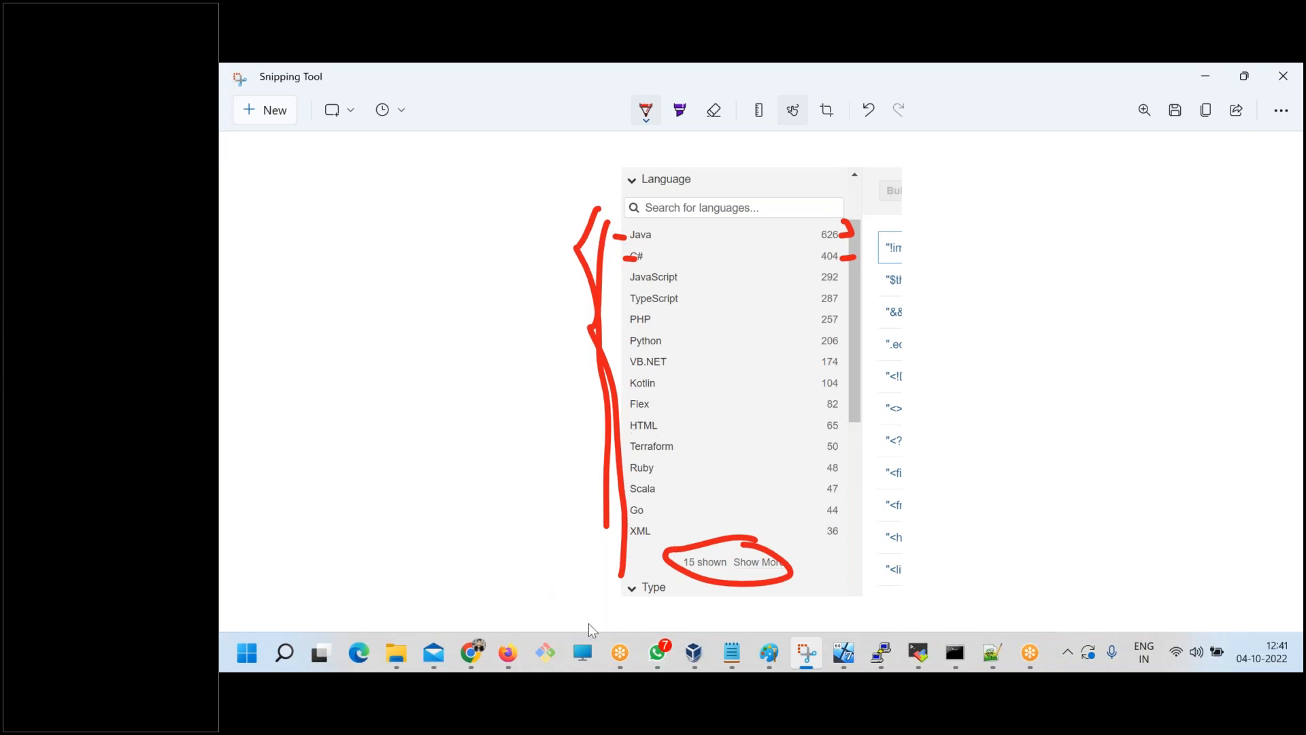
{"action": "left_click", "coordinate": [471, 654]}
{"action": "scroll", "coordinate": [623, 476], "scroll_direction": "down", "scroll_amount": 1}
{"action": "left_click_drag", "start_coordinate": [553, 387], "coordinate": [711, 387]}
{"action": "left_click_drag", "start_coordinate": [429, 536], "coordinate": [296, 375]}
{"action": "left_click_drag", "start_coordinate": [555, 389], "coordinate": [736, 462]}
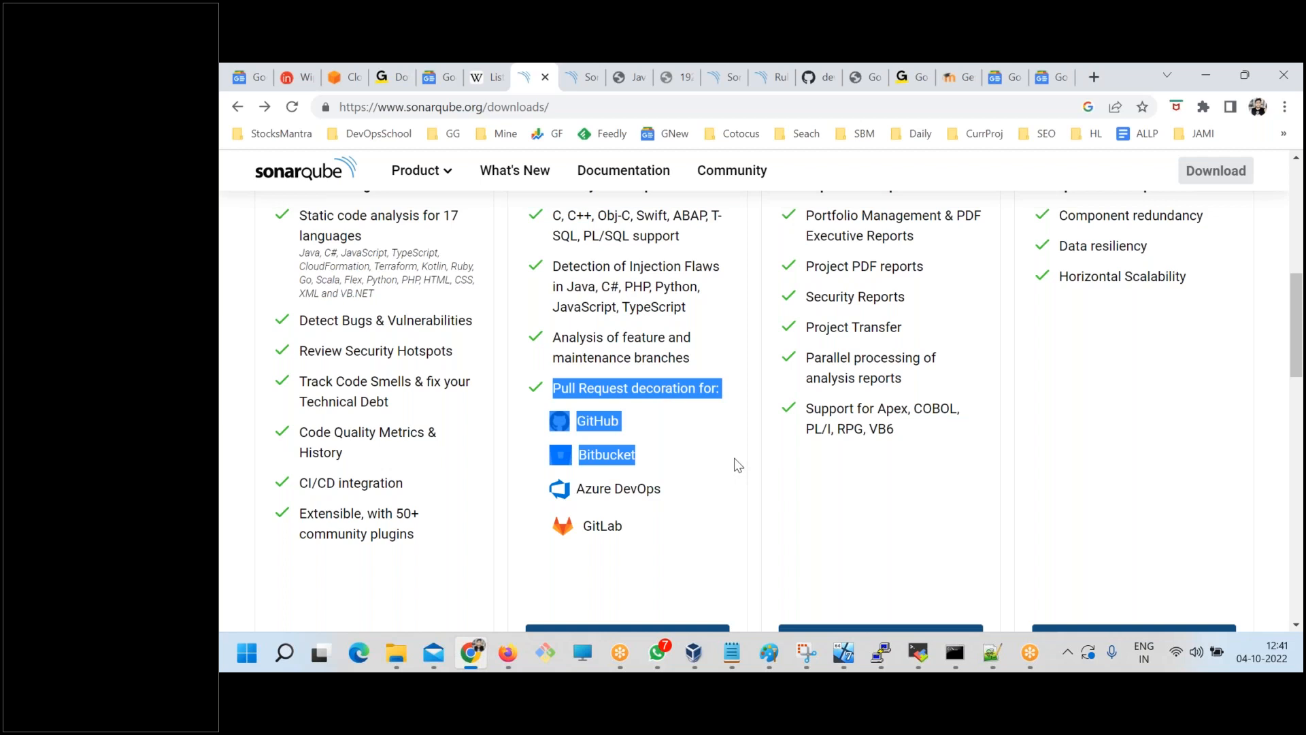
Highlight the whole Pull Request decoration list from GitHub to GitLab under Community Edition plus, and clear the highlight.
{"action": "left_click", "coordinate": [684, 525]}
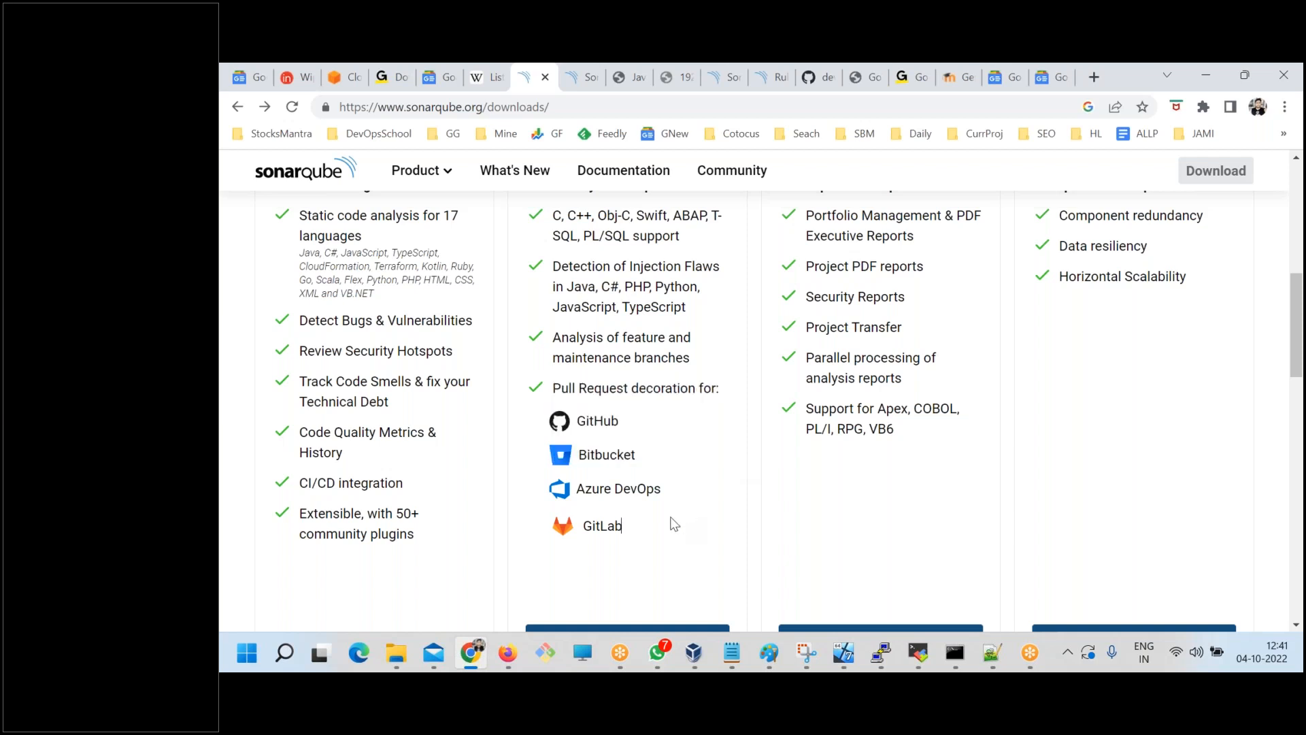
{"action": "left_click_drag", "start_coordinate": [621, 514], "coordinate": [550, 394]}
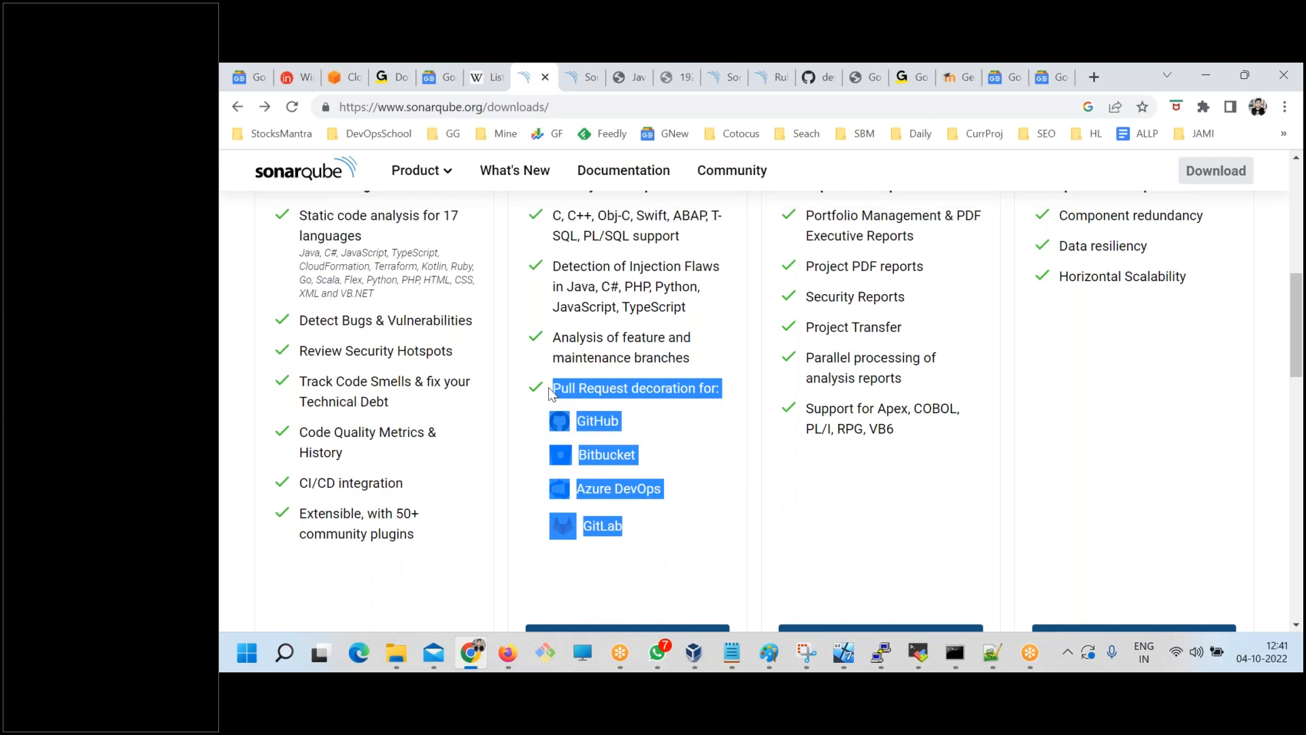
{"action": "left_click", "coordinate": [658, 539]}
{"action": "scroll", "coordinate": [598, 509], "scroll_direction": "up", "scroll_amount": 1}
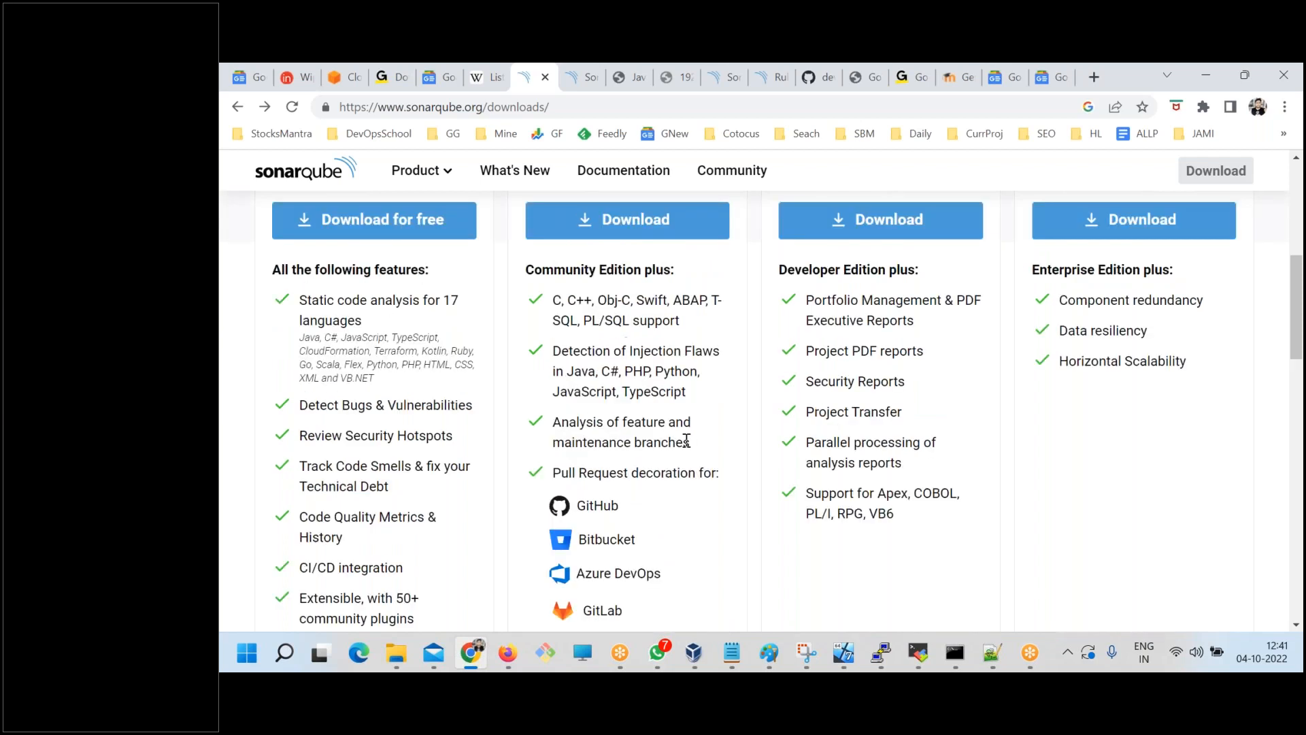
Highlight the injection flaw detection entry and the "Analysis of feature and maintenance branches" entry under Community Edition plus.
{"action": "left_click_drag", "start_coordinate": [691, 442], "coordinate": [554, 350]}
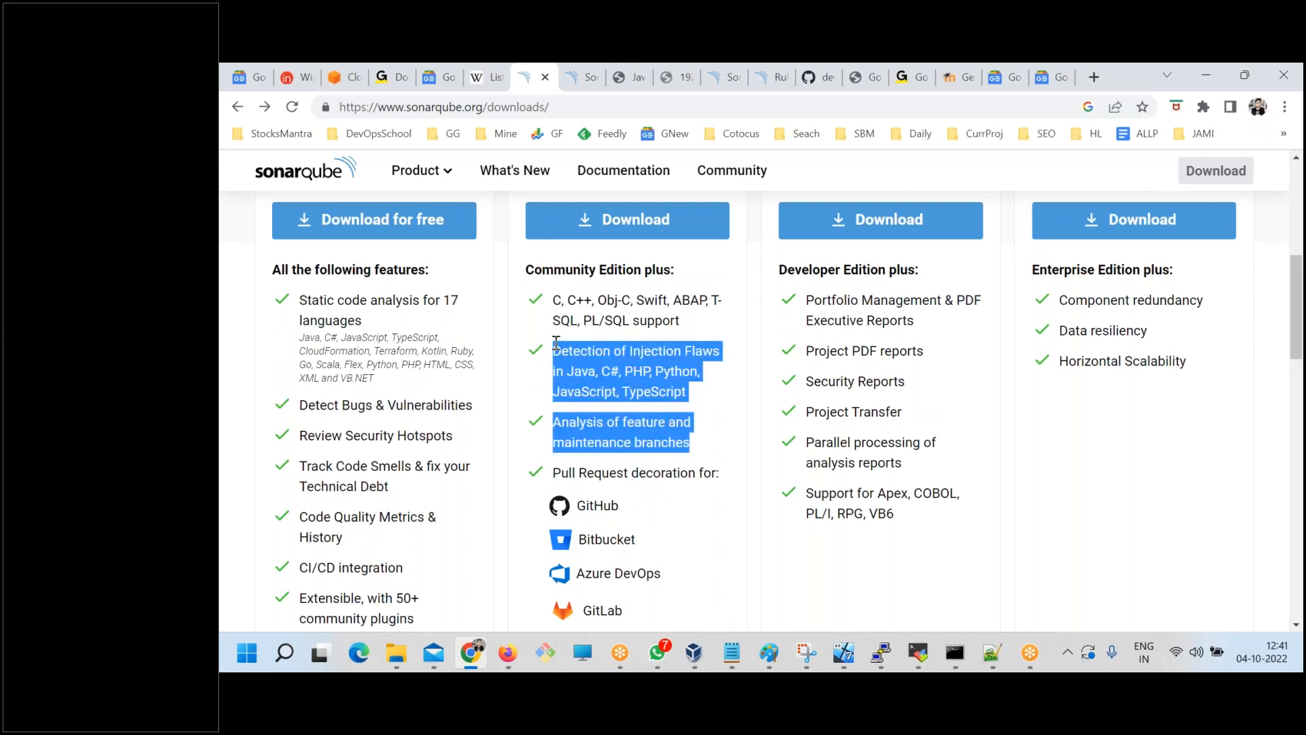
{"action": "left_click", "coordinate": [631, 387]}
{"action": "mouse_move", "coordinate": [559, 419]}
{"action": "left_mouse_down"}
{"action": "mouse_move", "coordinate": [658, 424]}
{"action": "mouse_move", "coordinate": [642, 443]}
{"action": "mouse_move", "coordinate": [541, 417]}
{"action": "left_mouse_up"}
{"action": "left_click", "coordinate": [688, 444]}
{"action": "left_click", "coordinate": [634, 438]}
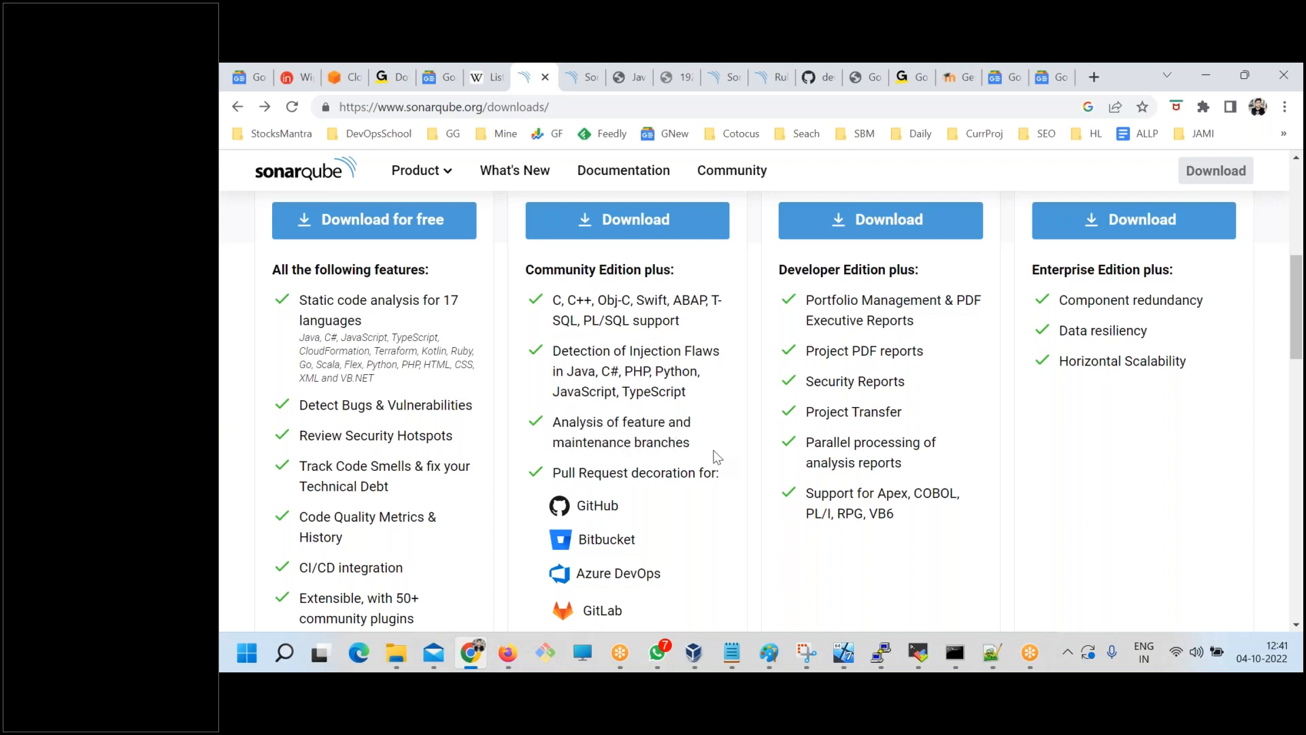
{"action": "left_click_drag", "start_coordinate": [636, 439], "coordinate": [558, 422]}
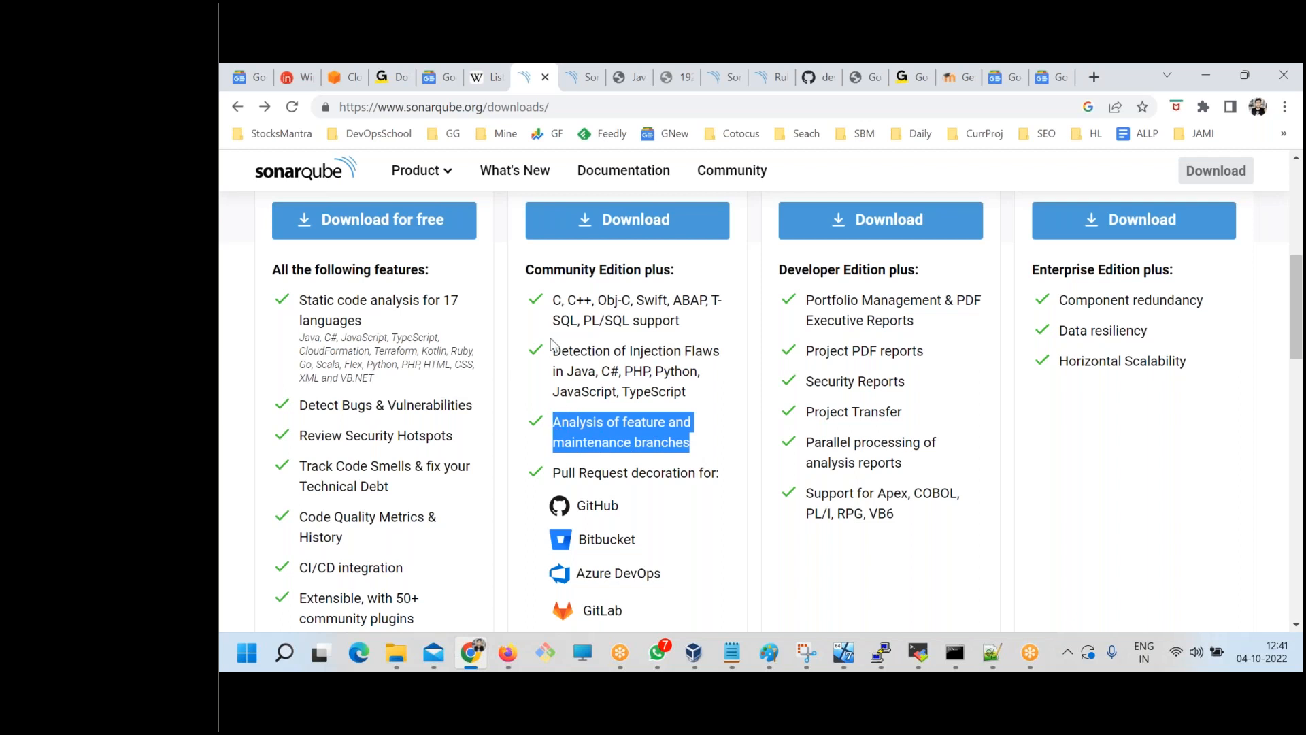
Highlight part of the Developer edition heading and review the features listed for that edition.
{"action": "scroll", "coordinate": [553, 340], "scroll_direction": "up", "scroll_amount": 3}
{"action": "left_click_drag", "start_coordinate": [561, 336], "coordinate": [618, 338]}
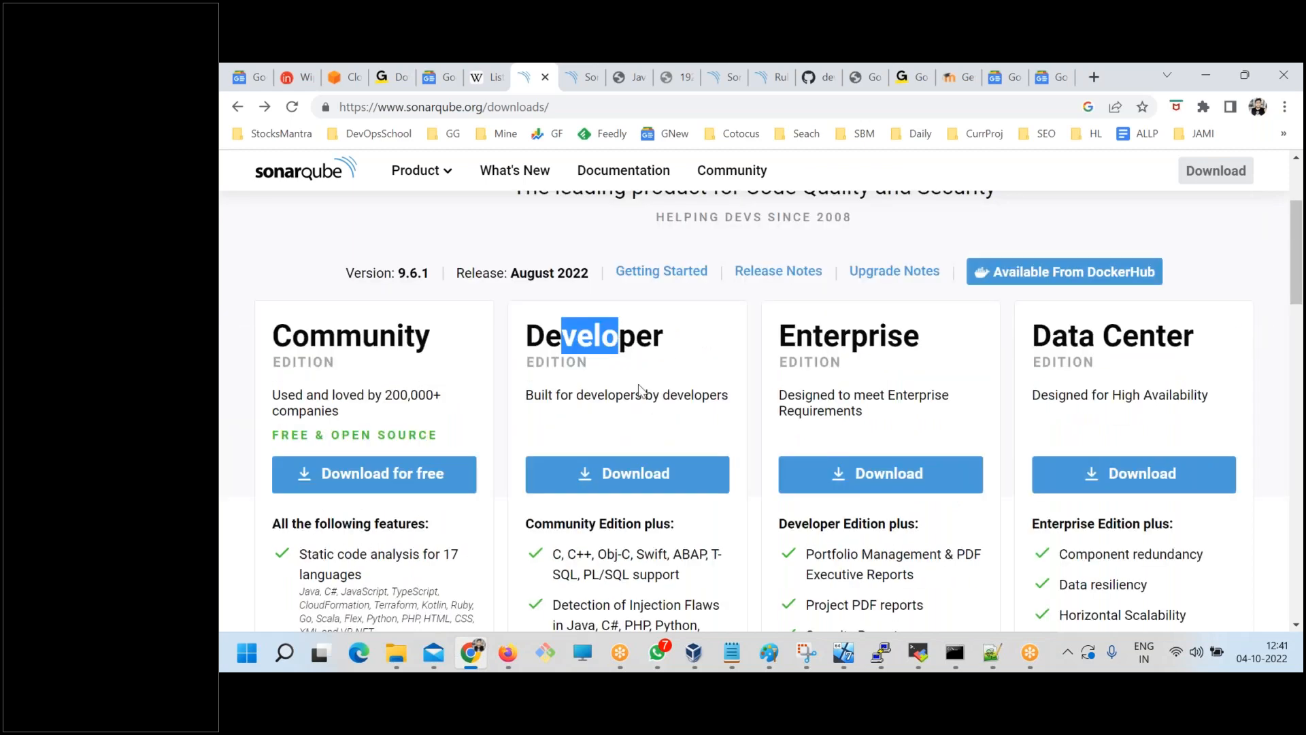
{"action": "scroll", "coordinate": [639, 402], "scroll_direction": "down", "scroll_amount": 3}
{"action": "scroll", "coordinate": [619, 444], "scroll_direction": "down", "scroll_amount": 3}
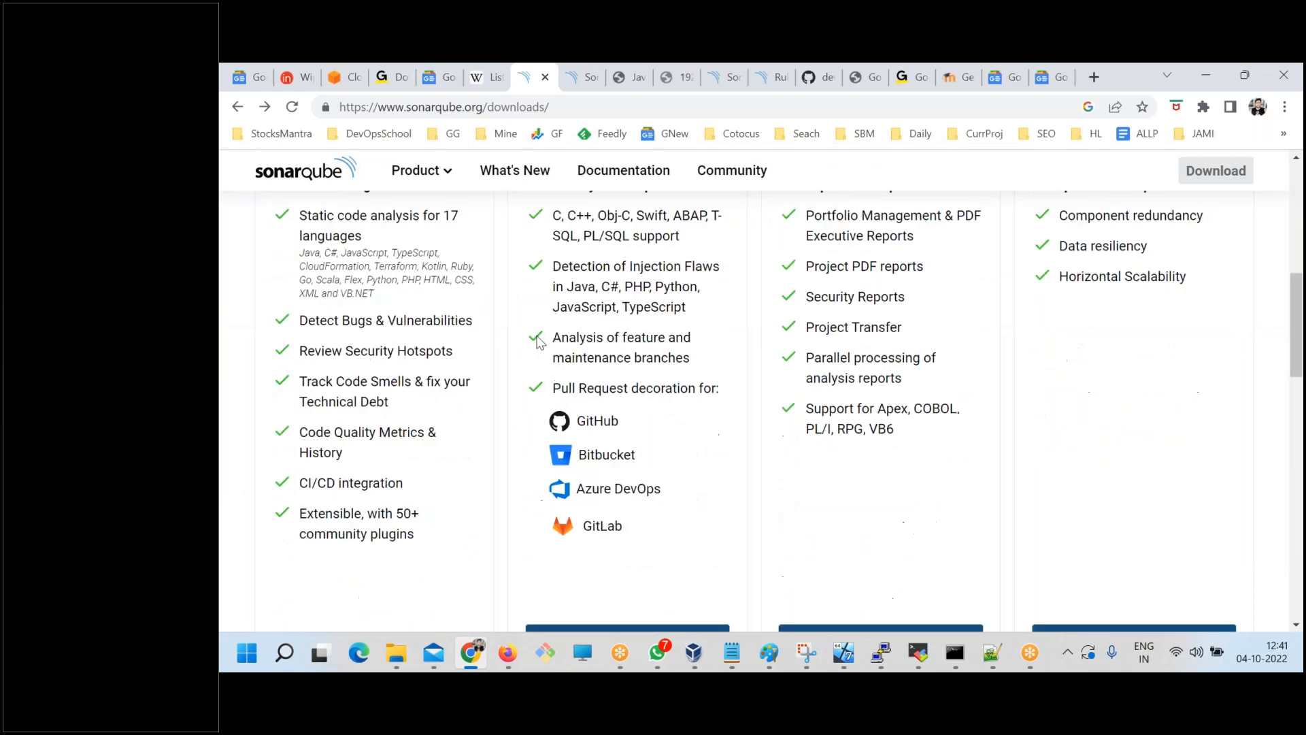
{"action": "scroll", "coordinate": [448, 378], "scroll_direction": "up", "scroll_amount": 4}
{"action": "scroll", "coordinate": [449, 465], "scroll_direction": "up", "scroll_amount": 1}
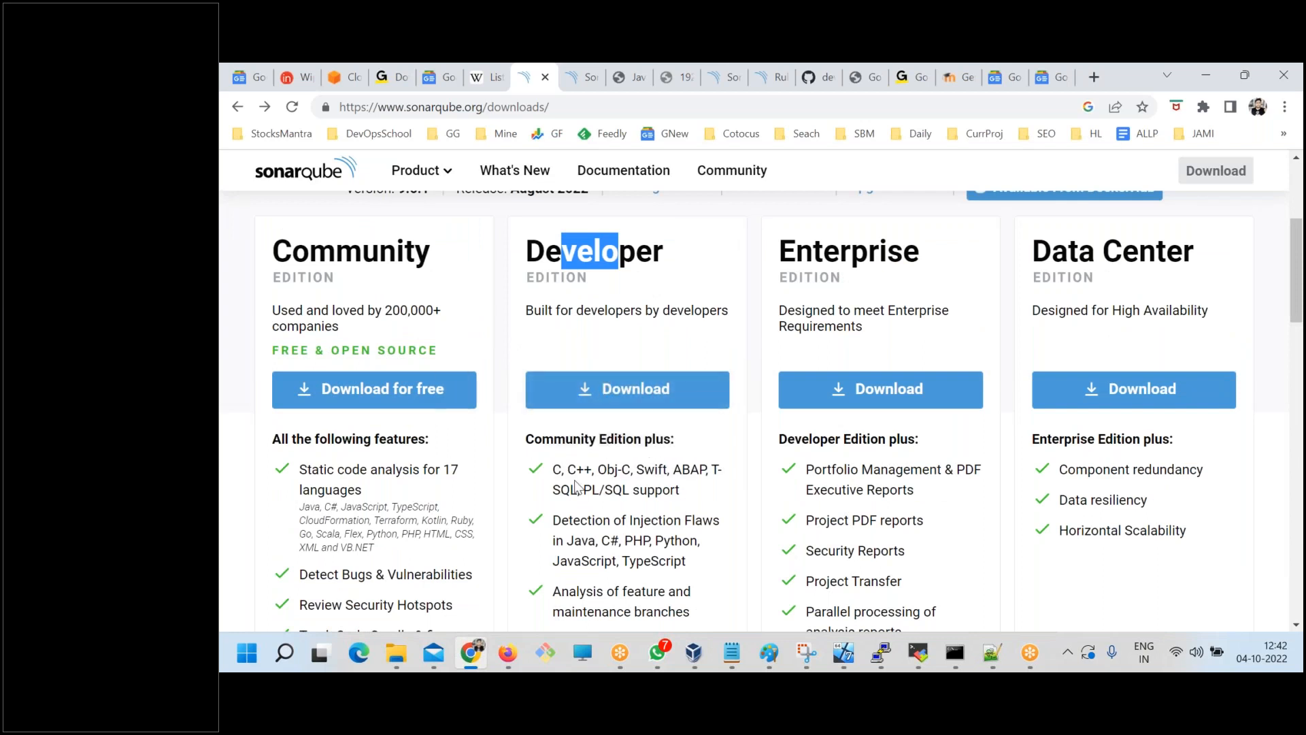
Draw a long vertical stroke down the annotated snip, and switch back to Chrome.
{"action": "left_click", "coordinate": [806, 652]}
{"action": "mouse_move", "coordinate": [597, 215]}
{"action": "left_mouse_down"}
{"action": "mouse_move", "coordinate": [582, 370]}
{"action": "mouse_move", "coordinate": [605, 536]}
{"action": "left_mouse_up"}
{"action": "left_click", "coordinate": [476, 652]}
Return to the Rules page of the local SonarQube server and highlight the total rule count.
{"action": "left_click", "coordinate": [576, 79]}
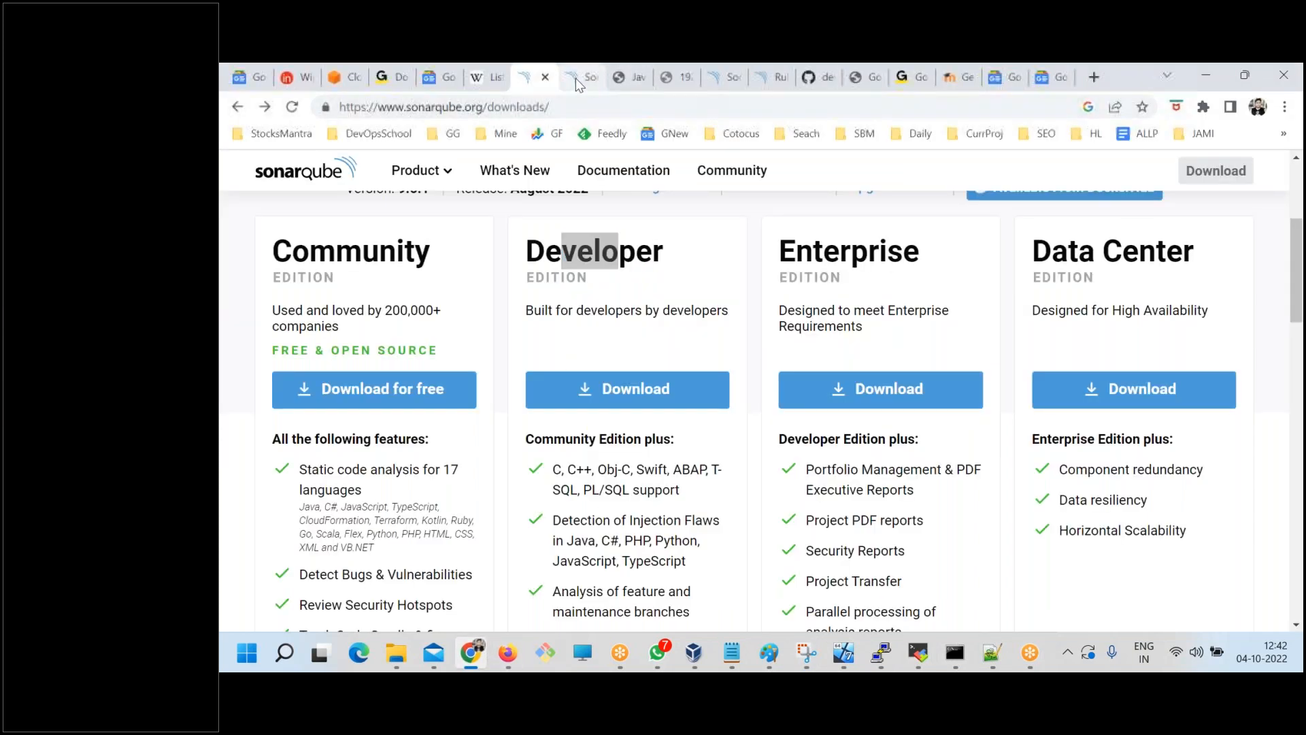
{"action": "left_click", "coordinate": [767, 77]}
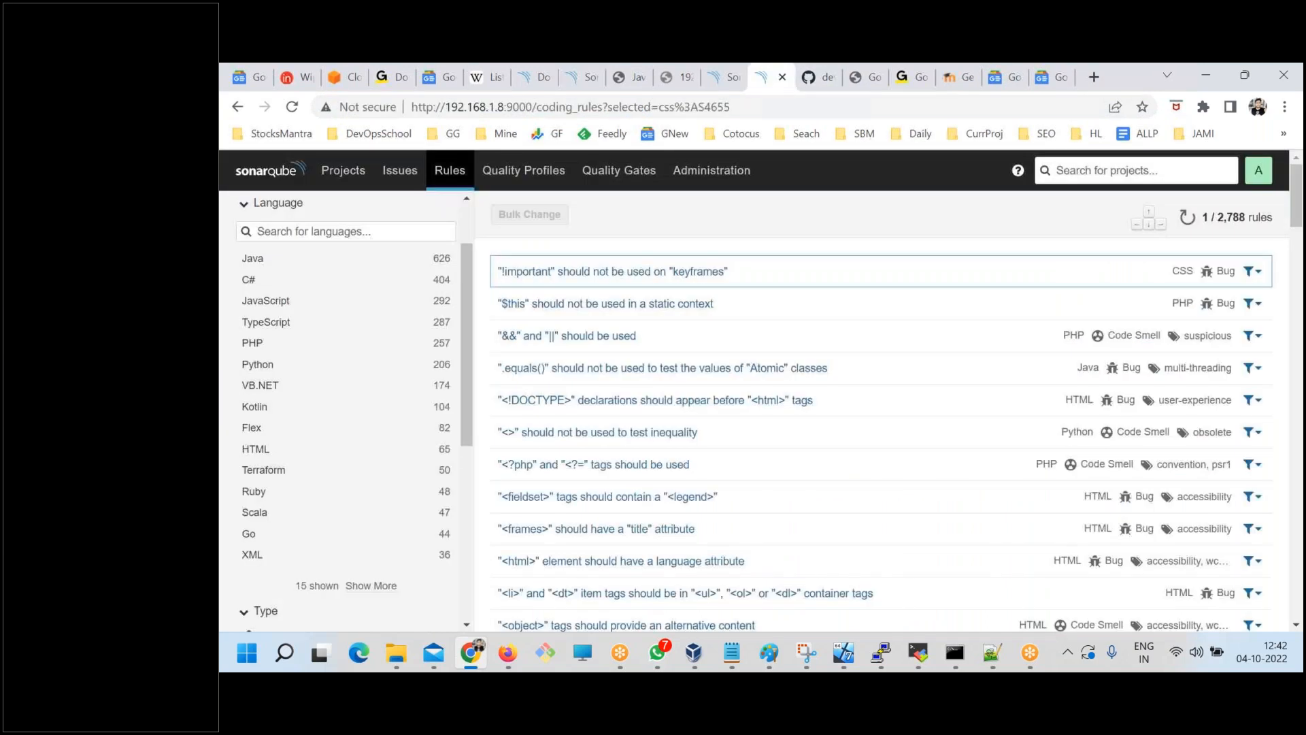
{"action": "left_click", "coordinate": [1221, 65]}
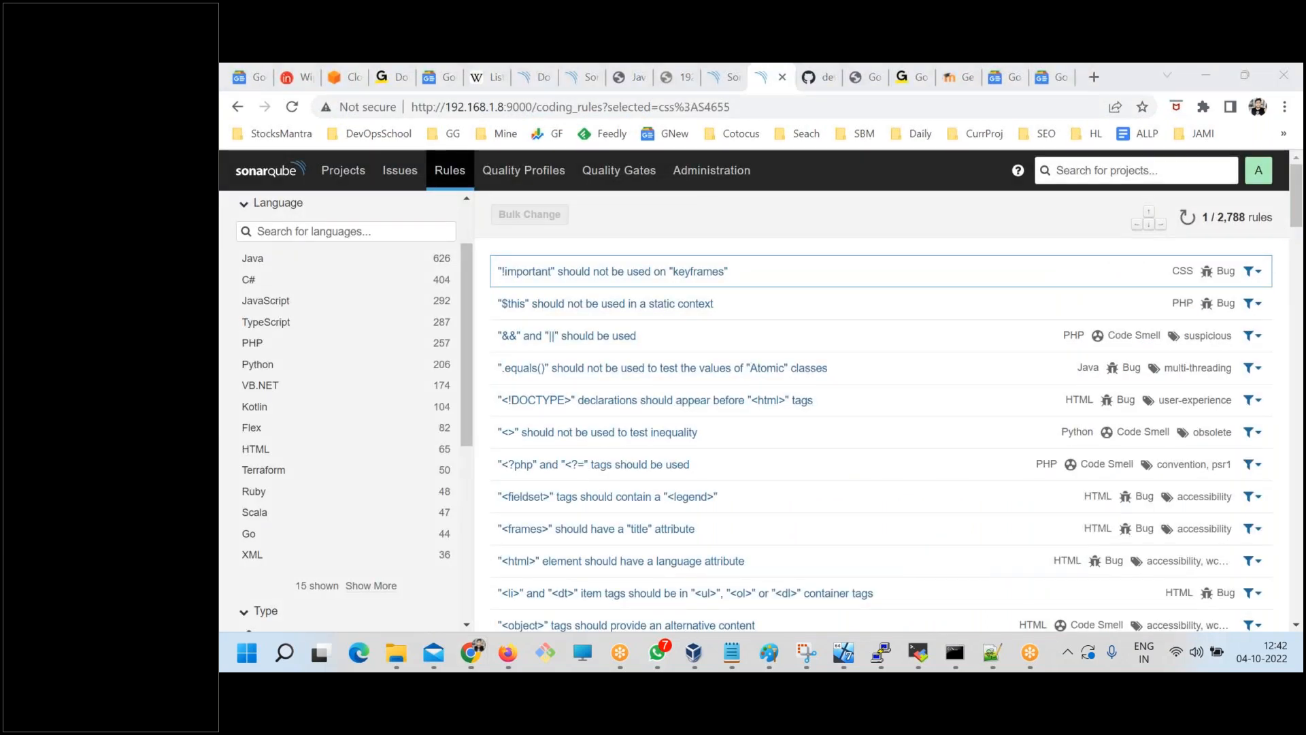
{"action": "left_click_drag", "start_coordinate": [1246, 217], "coordinate": [1218, 217]}
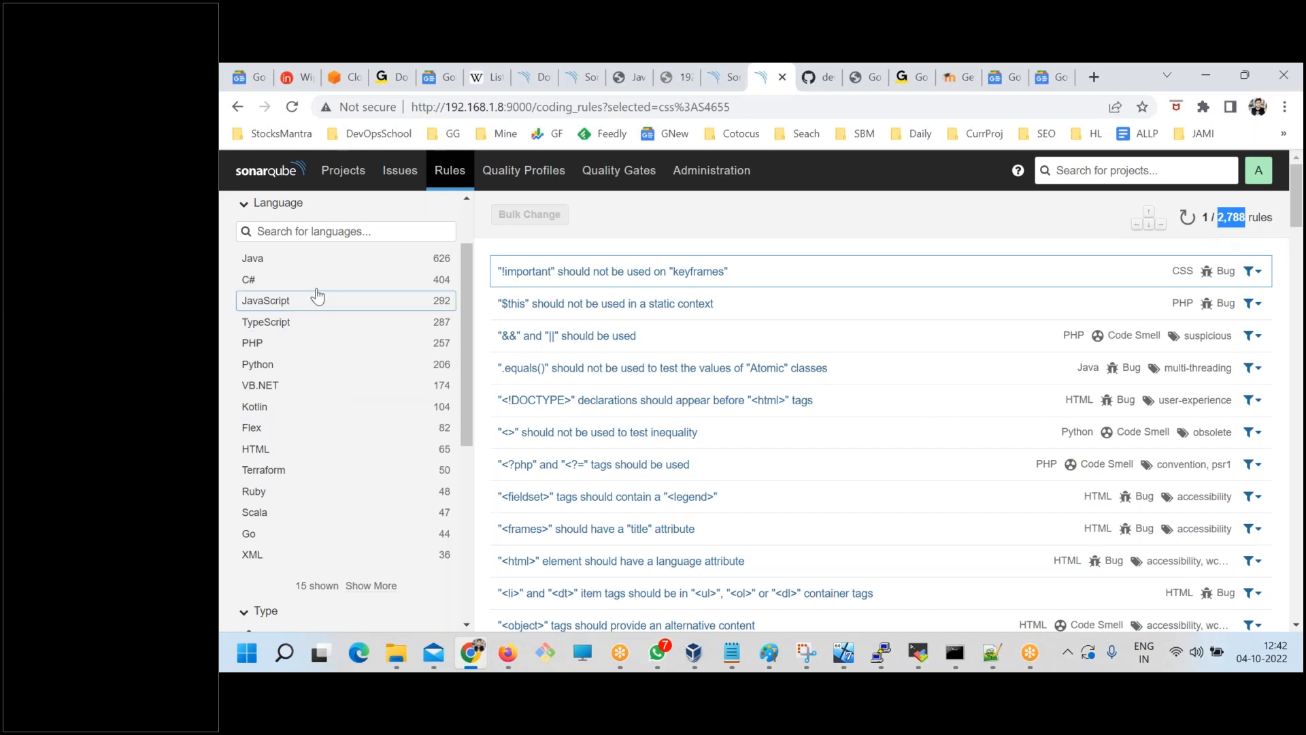
Collapse the Language filter, review the rule categories under Type, and glance at the Tag filter before collapsing both.
{"action": "left_click", "coordinate": [246, 205]}
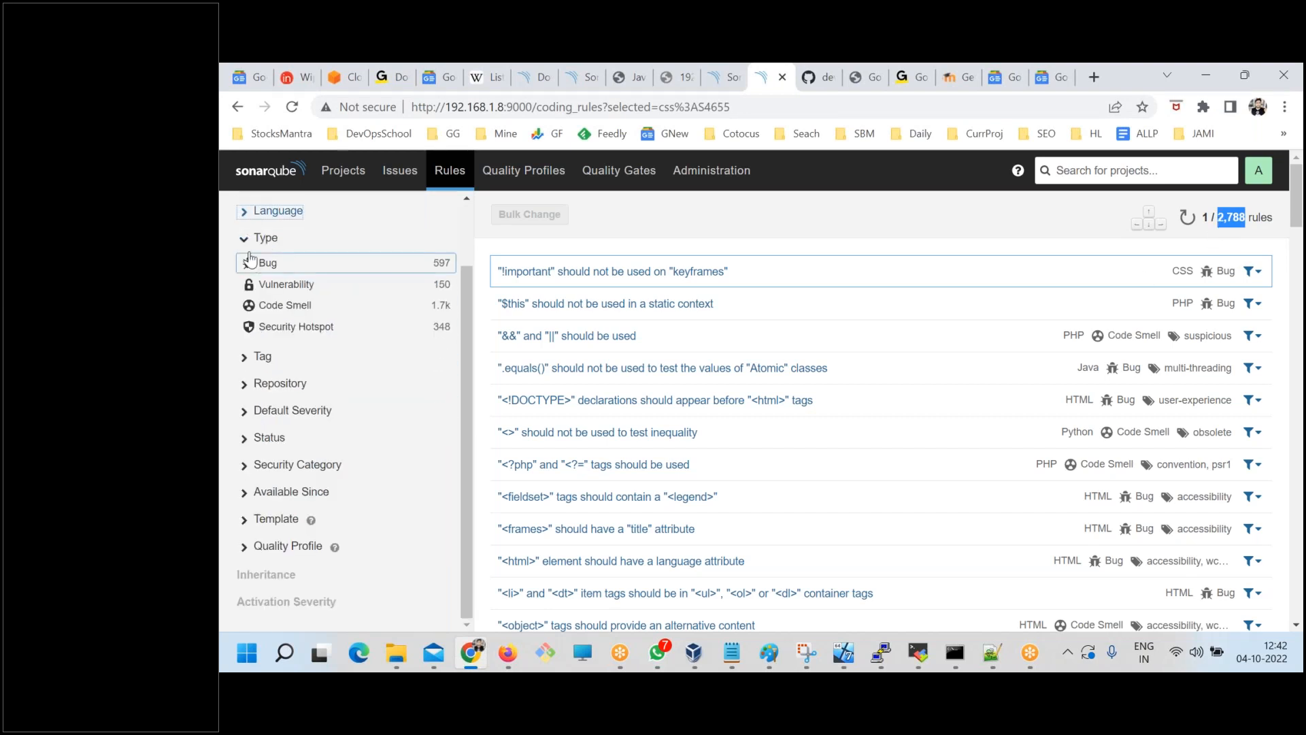
{"action": "left_click", "coordinate": [242, 237]}
{"action": "left_click", "coordinate": [242, 318]}
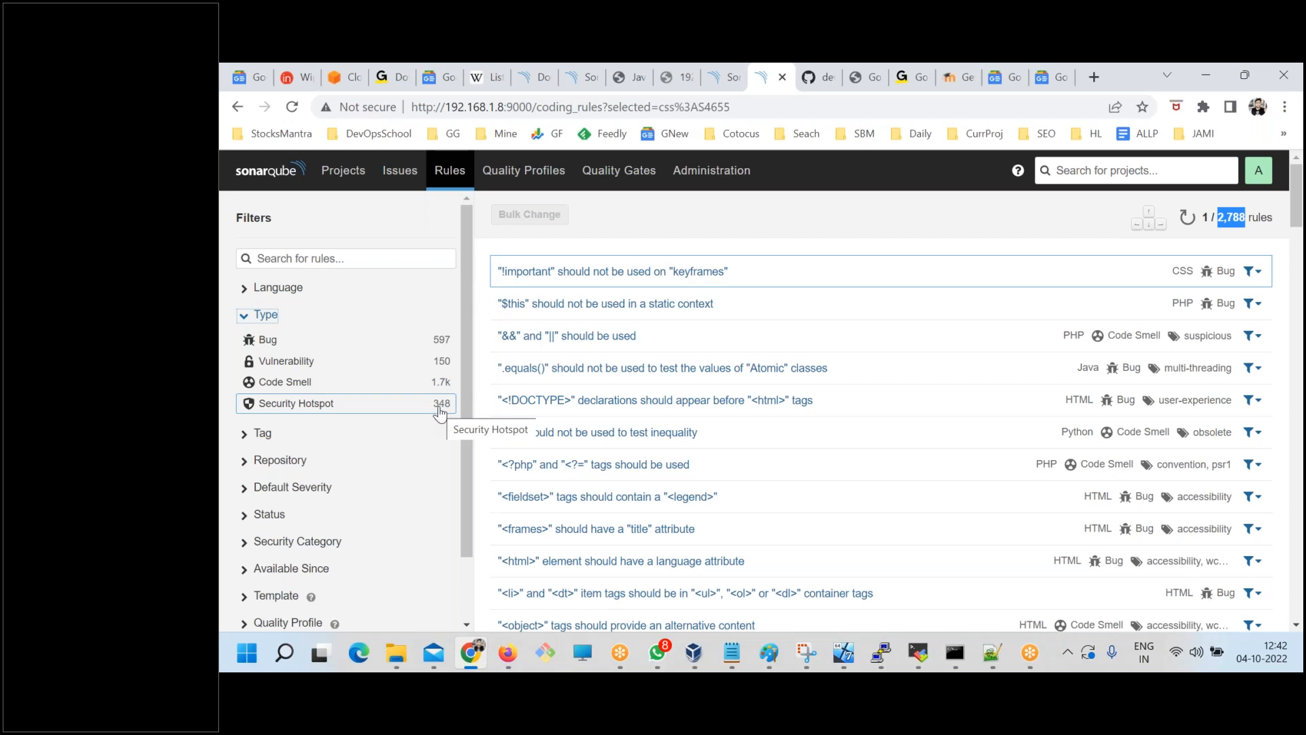
{"action": "left_click", "coordinate": [264, 315]}
{"action": "left_click", "coordinate": [245, 344]}
{"action": "left_click", "coordinate": [245, 344]}
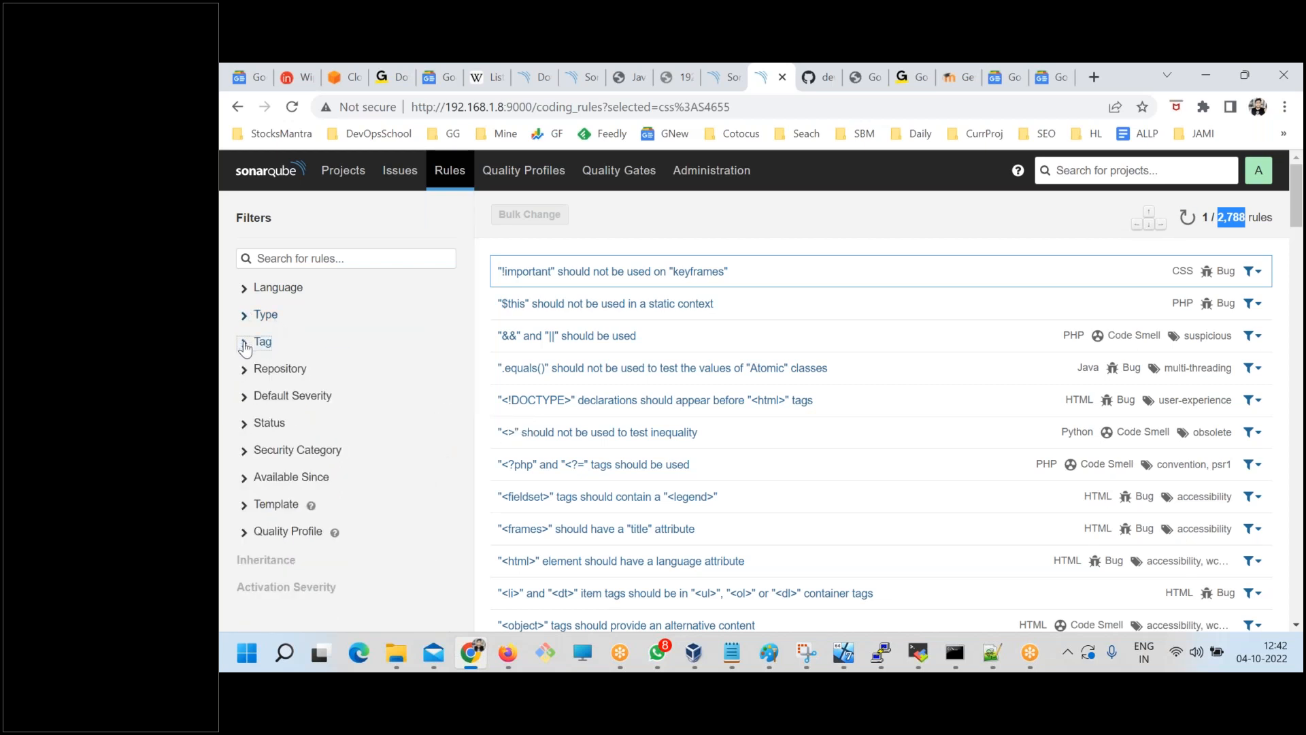
Expand the Repository filter, highlight the listed rule repositories from Java to XML, and collapse the filter.
{"action": "left_click", "coordinate": [245, 373]}
{"action": "scroll", "coordinate": [272, 422], "scroll_direction": "down", "scroll_amount": 3}
{"action": "scroll", "coordinate": [283, 411], "scroll_direction": "up", "scroll_amount": 2}
{"action": "scroll", "coordinate": [333, 525], "scroll_direction": "down", "scroll_amount": 1}
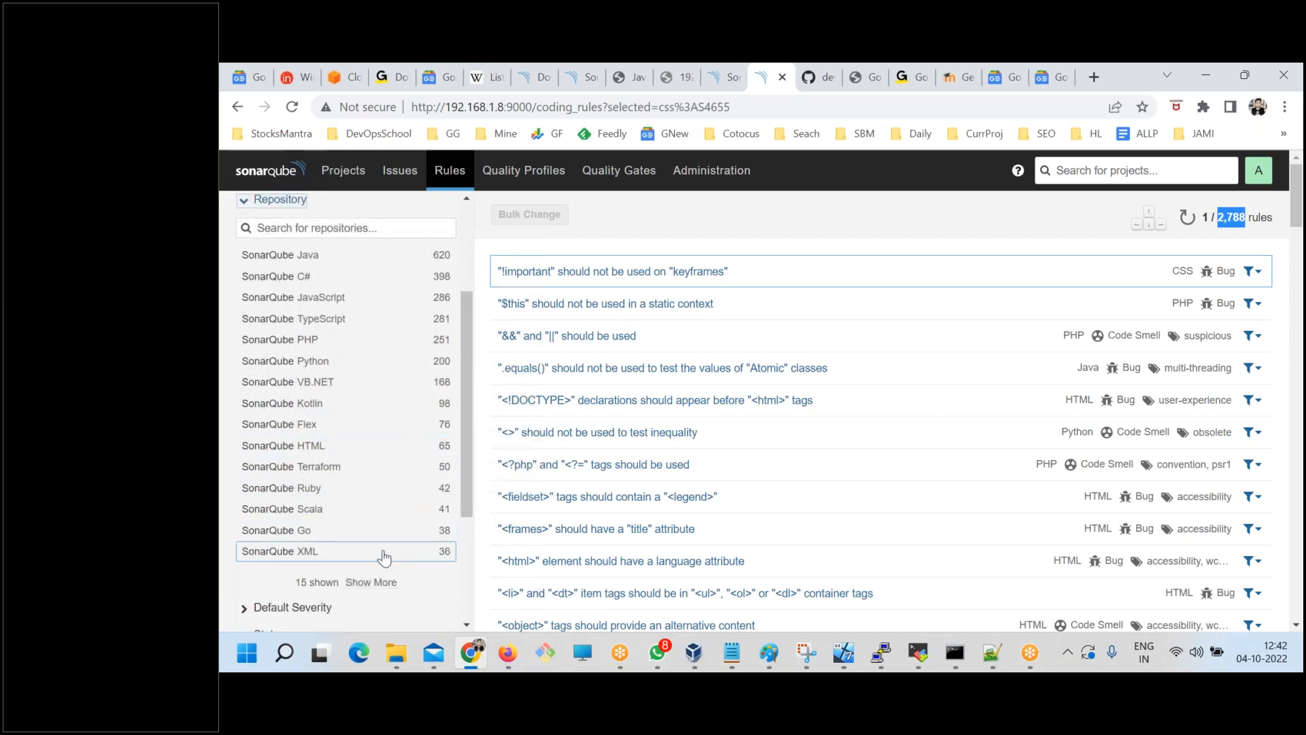
{"action": "left_click_drag", "start_coordinate": [230, 251], "coordinate": [449, 552]}
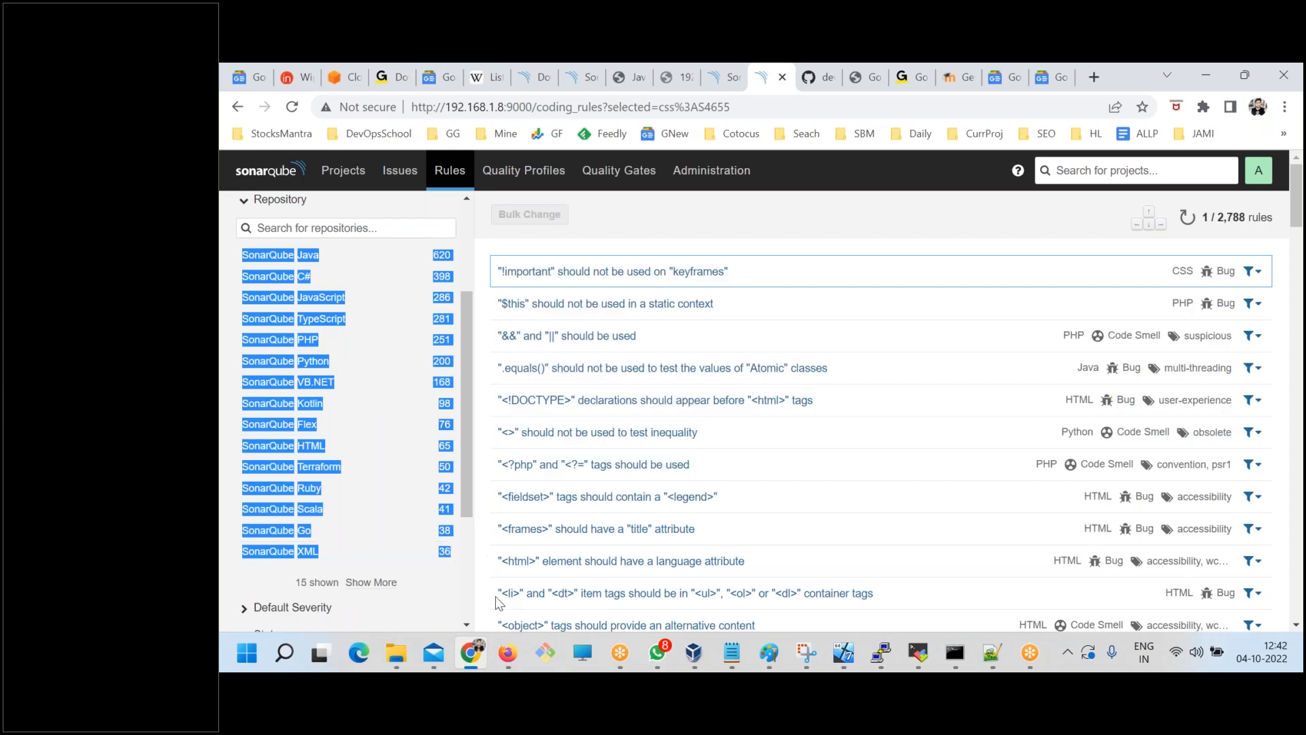
{"action": "left_click", "coordinate": [243, 386]}
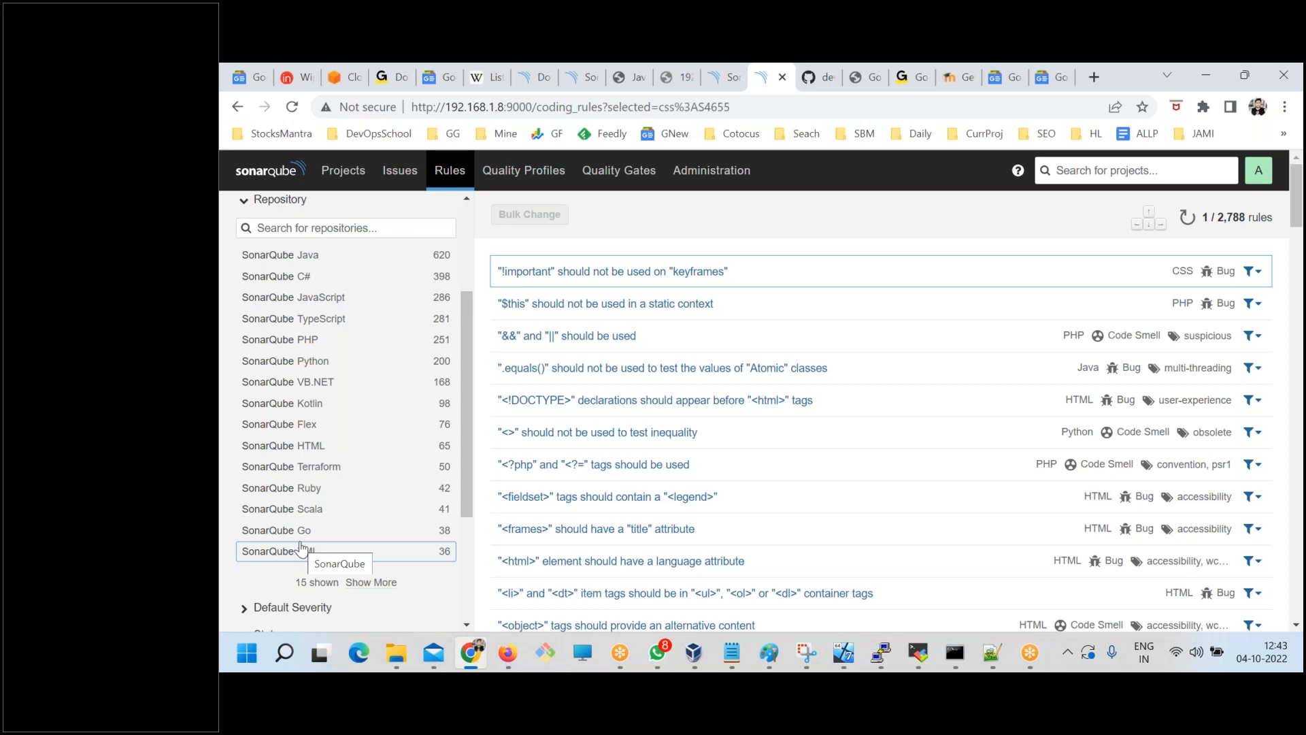
{"action": "scroll", "coordinate": [299, 476], "scroll_direction": "up", "scroll_amount": 4}
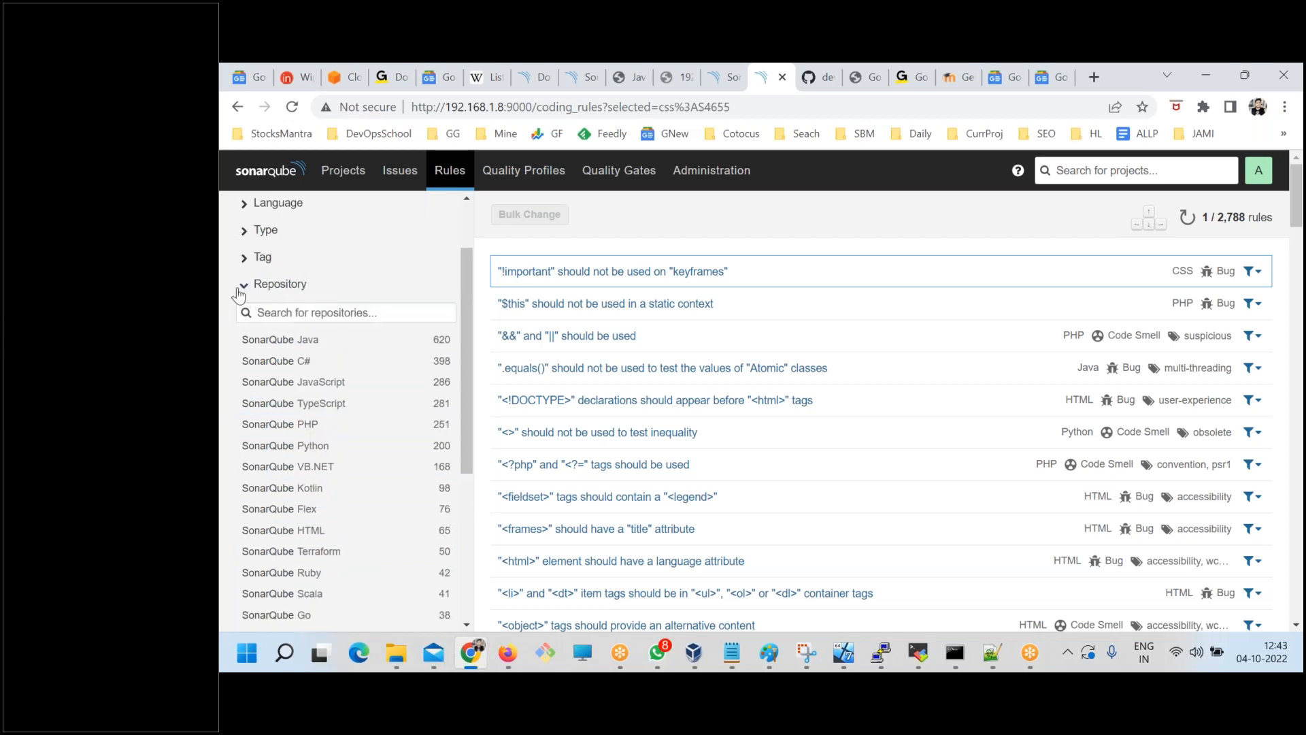
{"action": "left_click", "coordinate": [242, 291]}
Inspect the Status, Security Category, Available Since and Quality Profile filters, collapsing each one after viewing it.
{"action": "left_click", "coordinate": [244, 424]}
{"action": "left_click", "coordinate": [244, 425]}
{"action": "left_click", "coordinate": [244, 450]}
{"action": "left_click", "coordinate": [244, 450]}
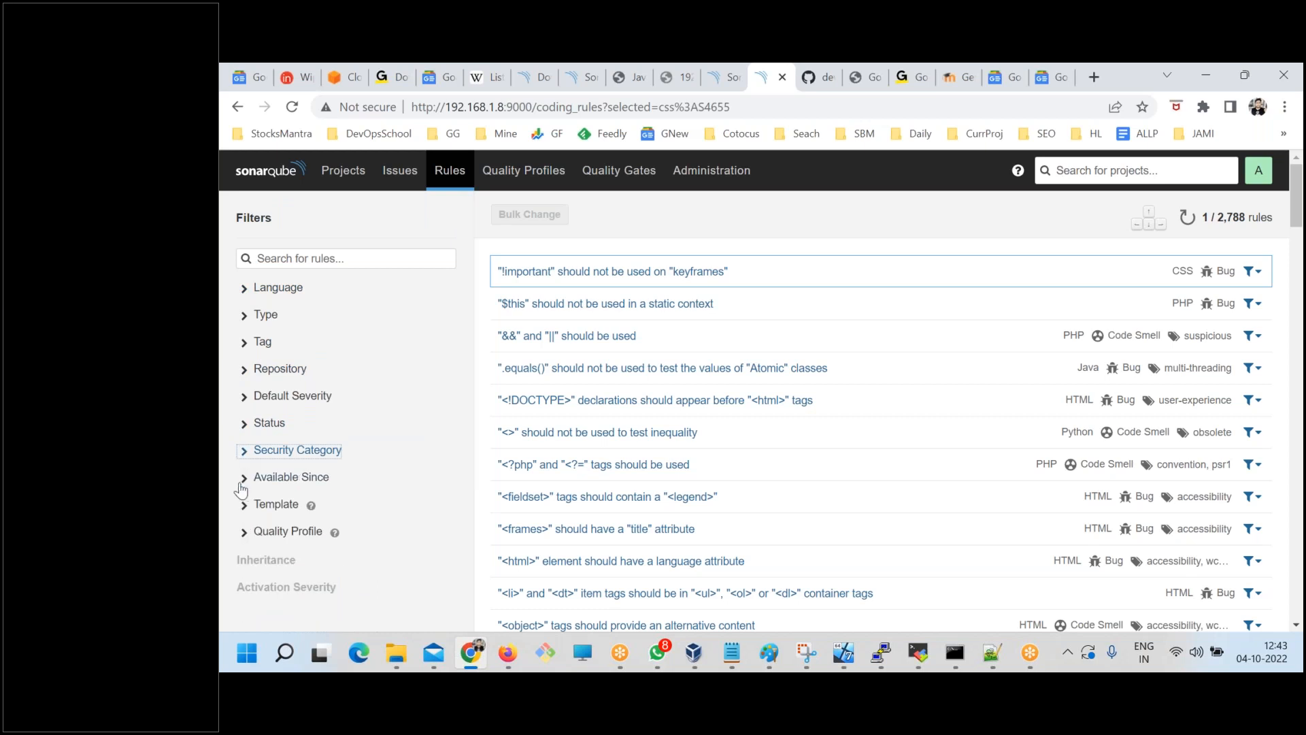
{"action": "left_click", "coordinate": [243, 478]}
{"action": "left_click", "coordinate": [243, 479]}
{"action": "scroll", "coordinate": [243, 504], "scroll_direction": "down", "scroll_amount": 1}
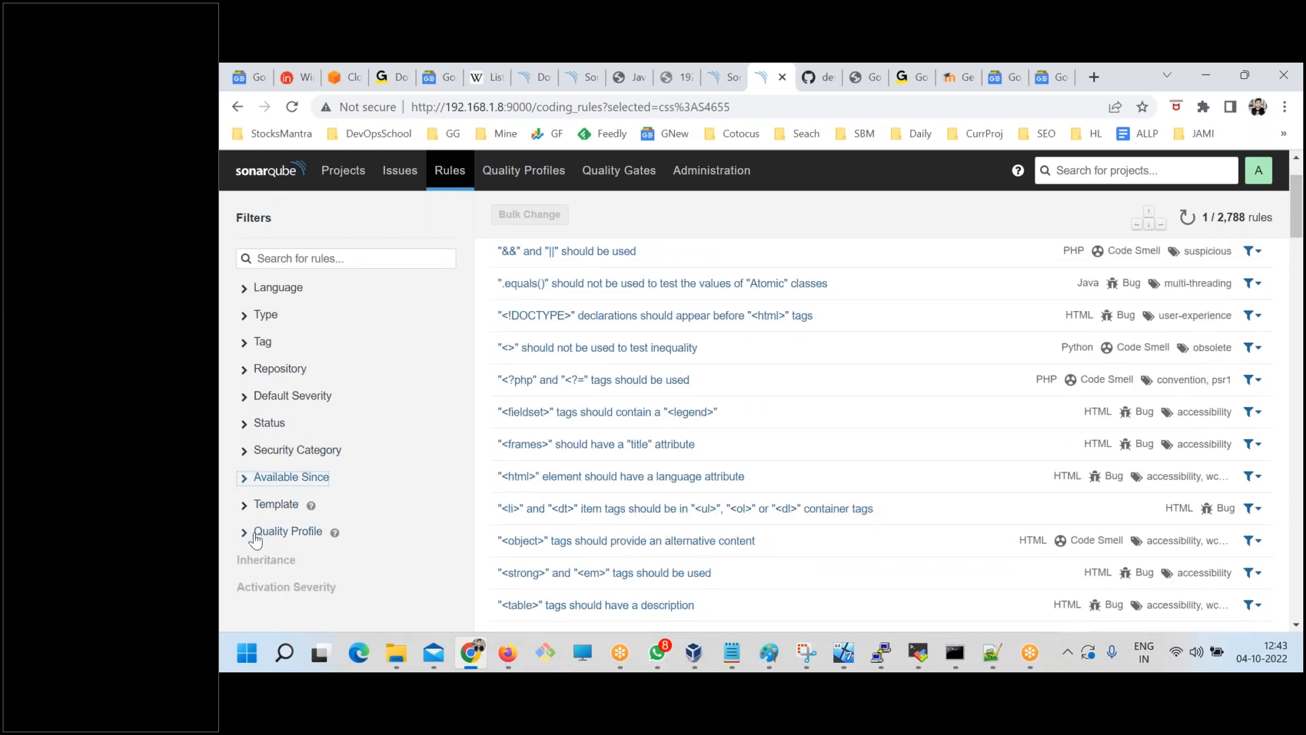
{"action": "left_click", "coordinate": [246, 534]}
{"action": "left_click", "coordinate": [272, 534]}
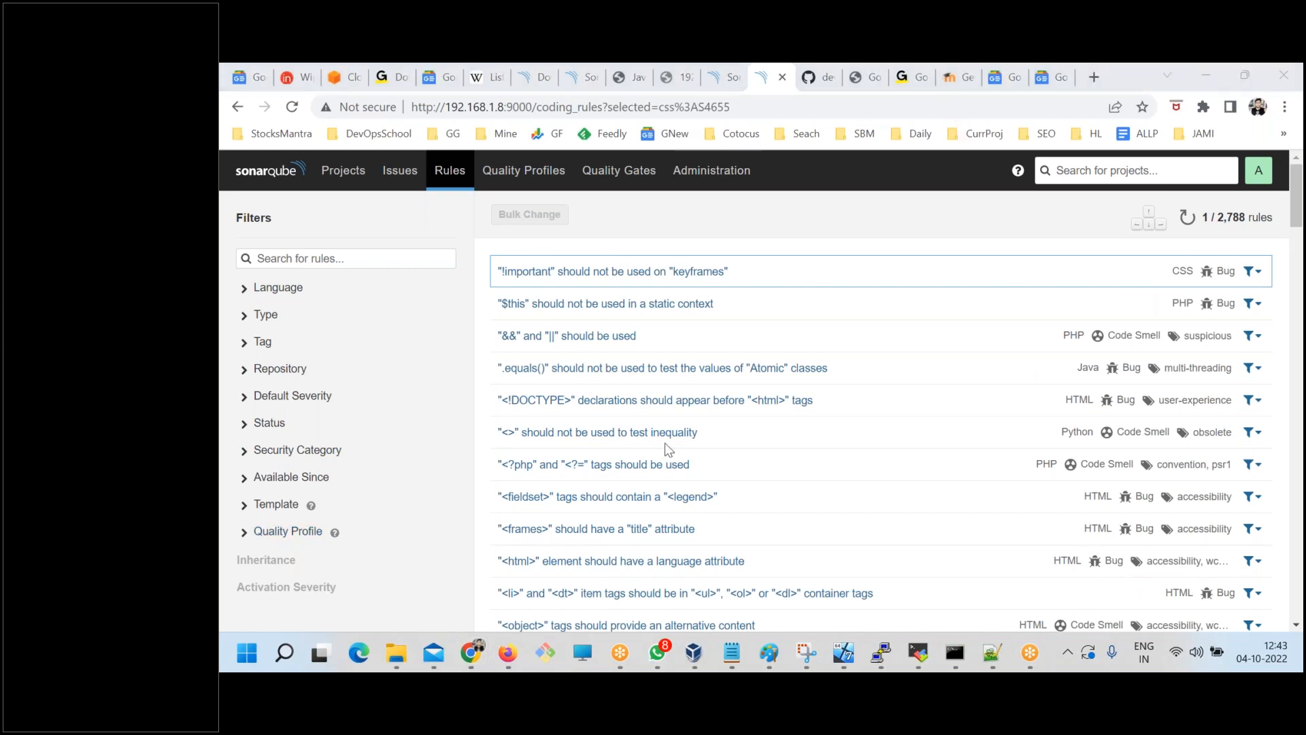
Expand the Language filter and restrict the rules list to Java.
{"action": "left_click", "coordinate": [256, 290]}
{"action": "left_click", "coordinate": [262, 350]}
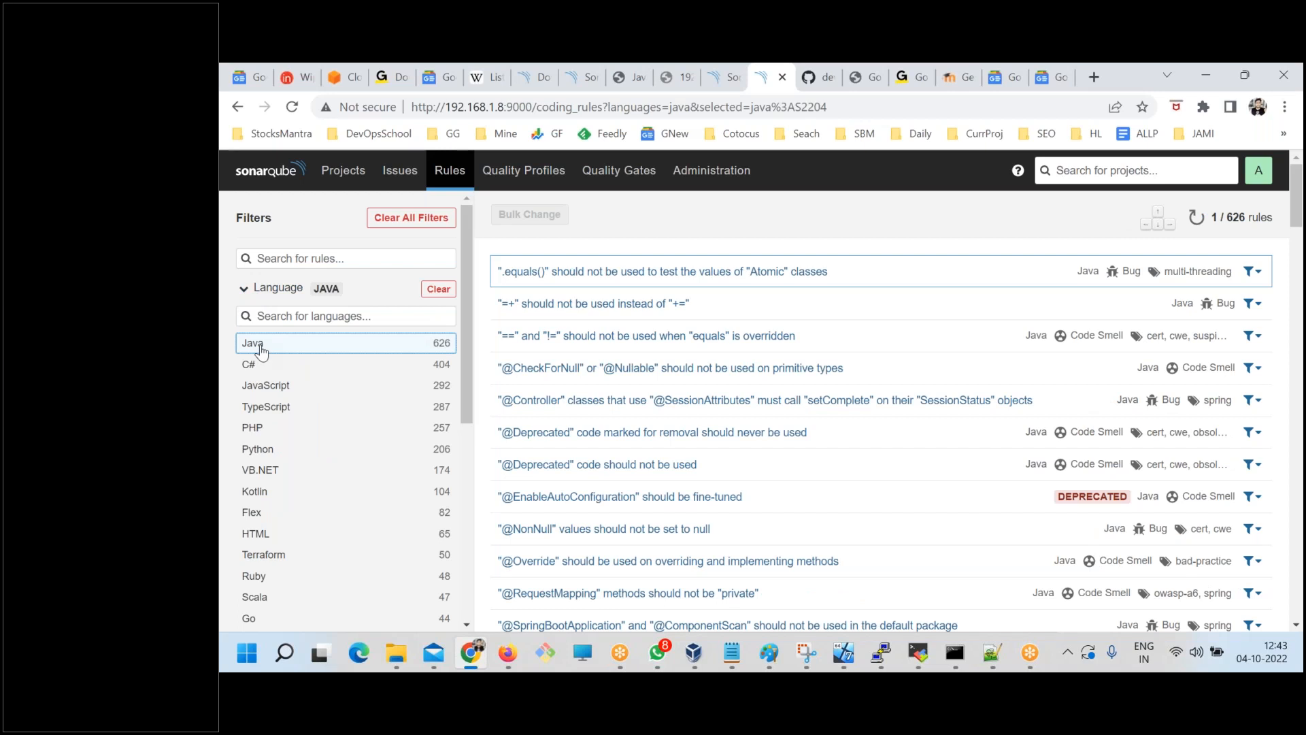
{"action": "left_click", "coordinate": [1278, 294]}
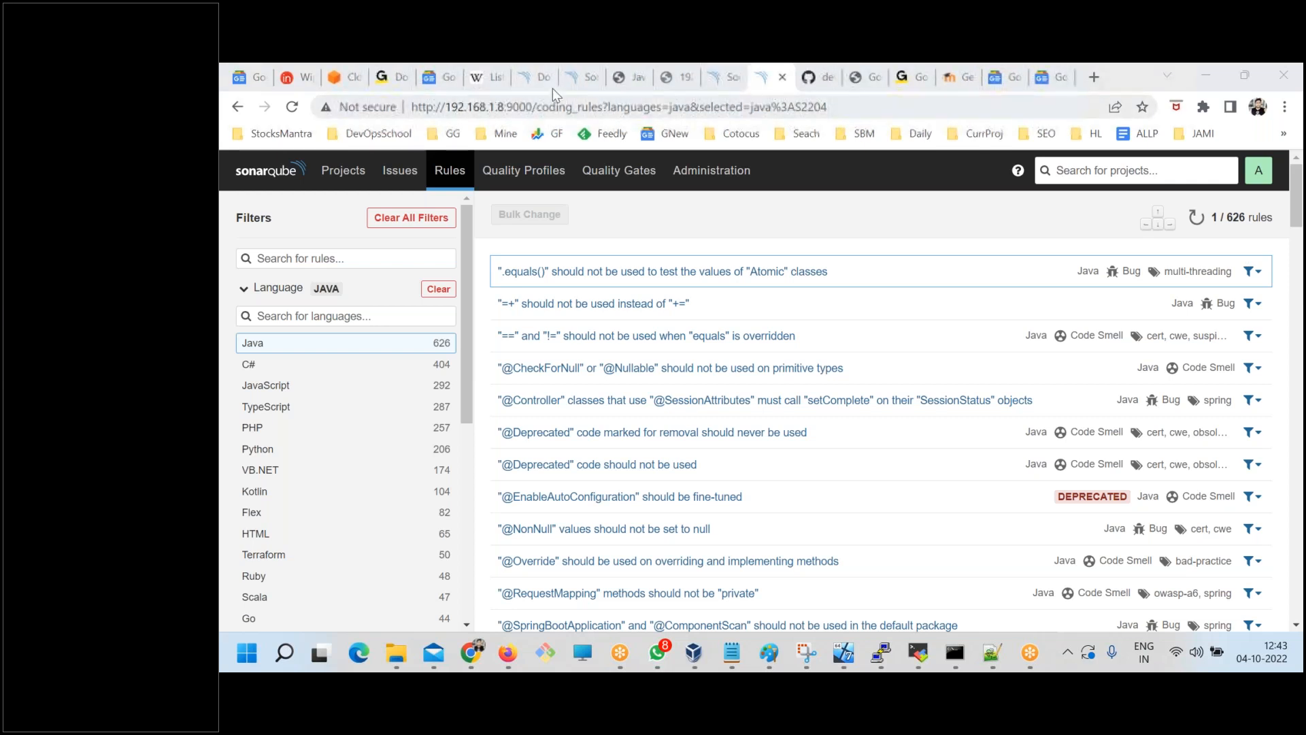
Go back to the Wikipedia list of static code analysis tools and highlight Checkstyle in the Java table.
{"action": "left_click", "coordinate": [526, 72]}
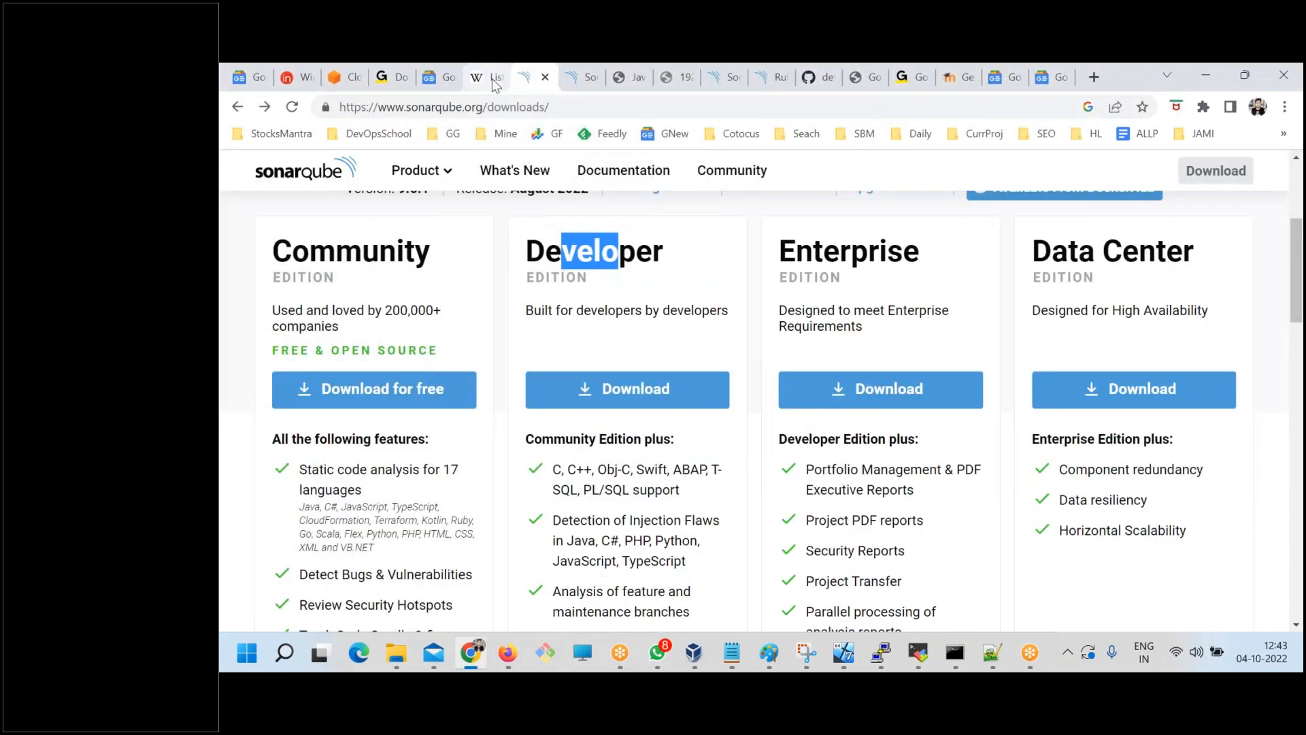
{"action": "left_click", "coordinate": [499, 73]}
{"action": "left_click_drag", "start_coordinate": [386, 373], "coordinate": [458, 372]}
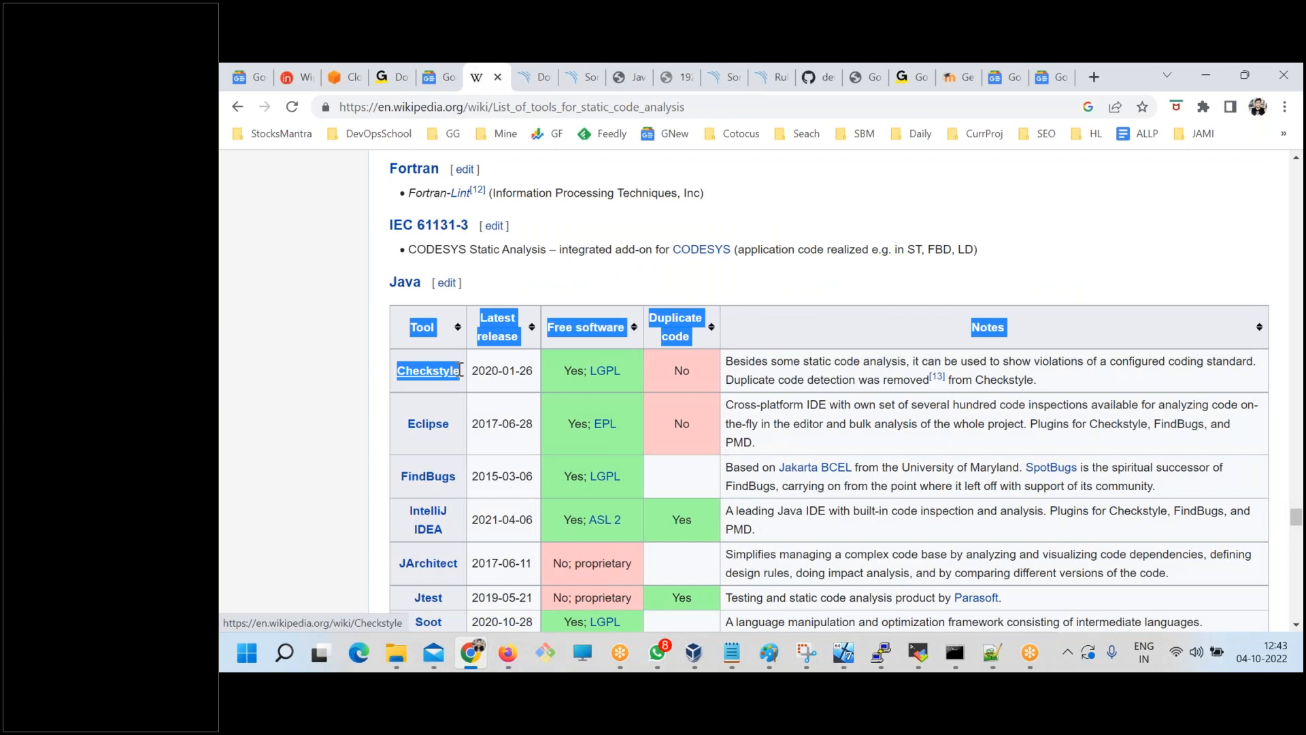
Search Google for "sonarqube plugin" in a new tab.
{"action": "left_click", "coordinate": [1093, 79]}
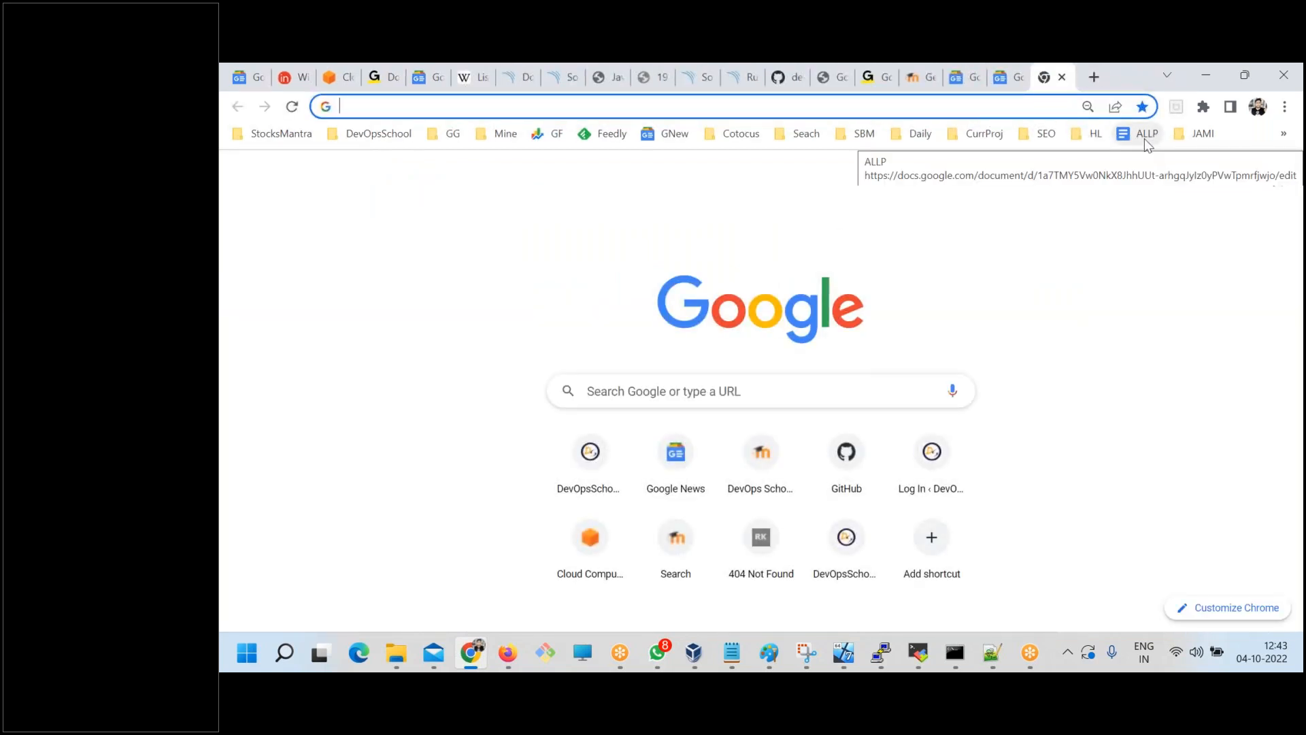
{"action": "type", "text": "sonarqube scanner"}
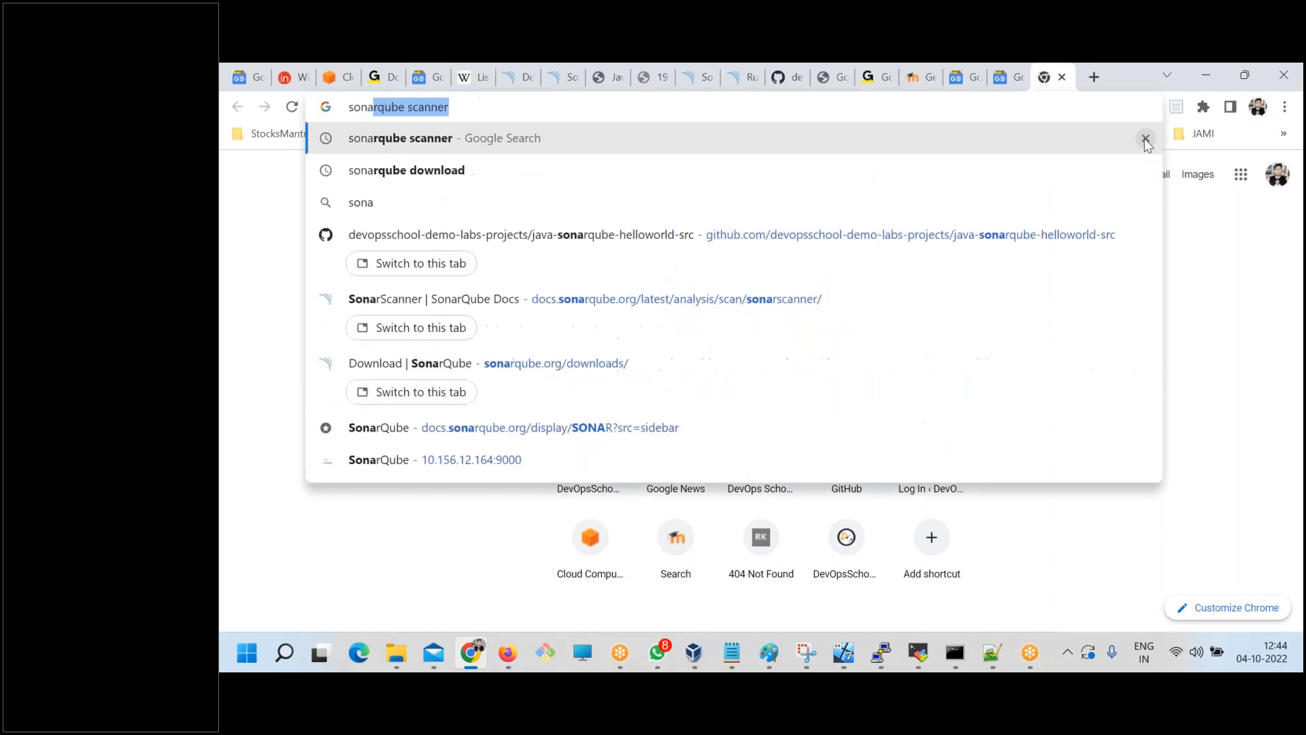
{"action": "key", "text": "End"}
{"action": "key", "text": "BackSpace"}
{"action": "key", "text": "BackSpace"}
{"action": "key", "text": "BackSpace"}
{"action": "key", "text": "BackSpace"}
{"action": "key", "text": "BackSpace"}
{"action": "key", "text": "BackSpace"}
{"action": "key", "text": "BackSpace"}
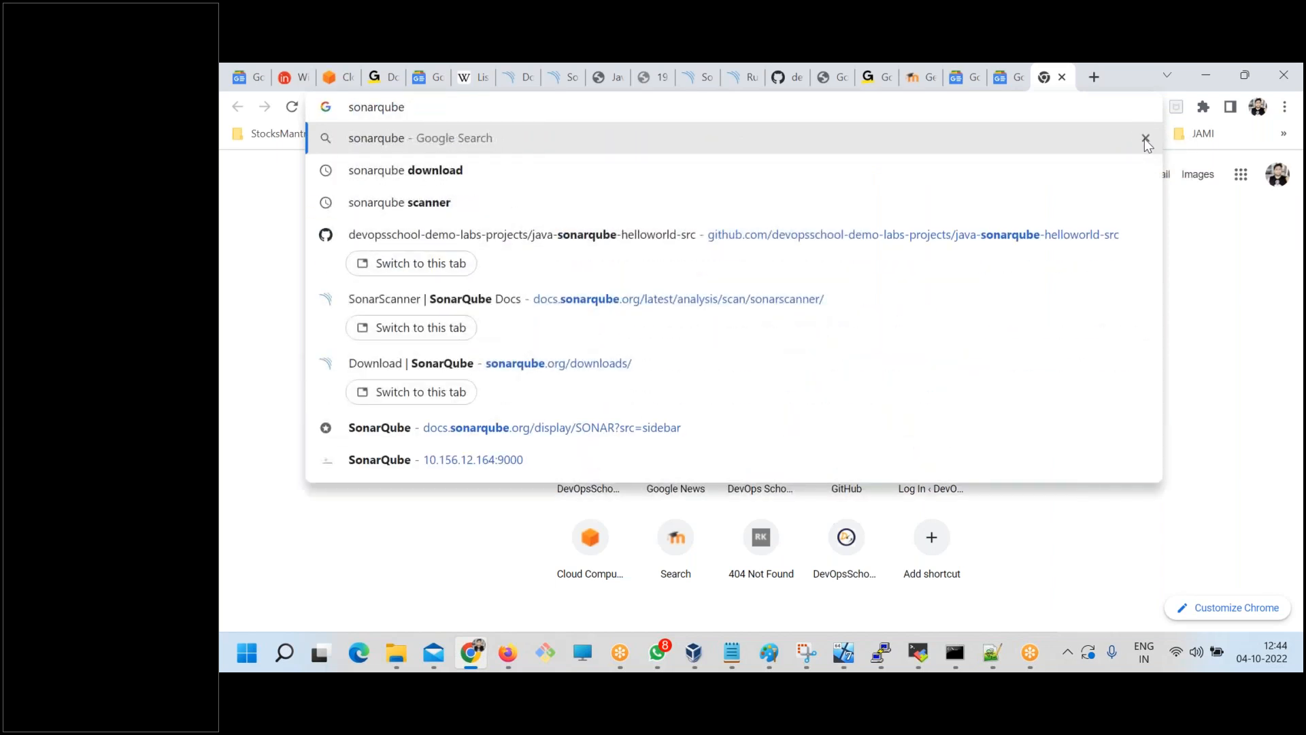
{"action": "type", "text": "plugin"}
{"action": "key", "text": "Return"}
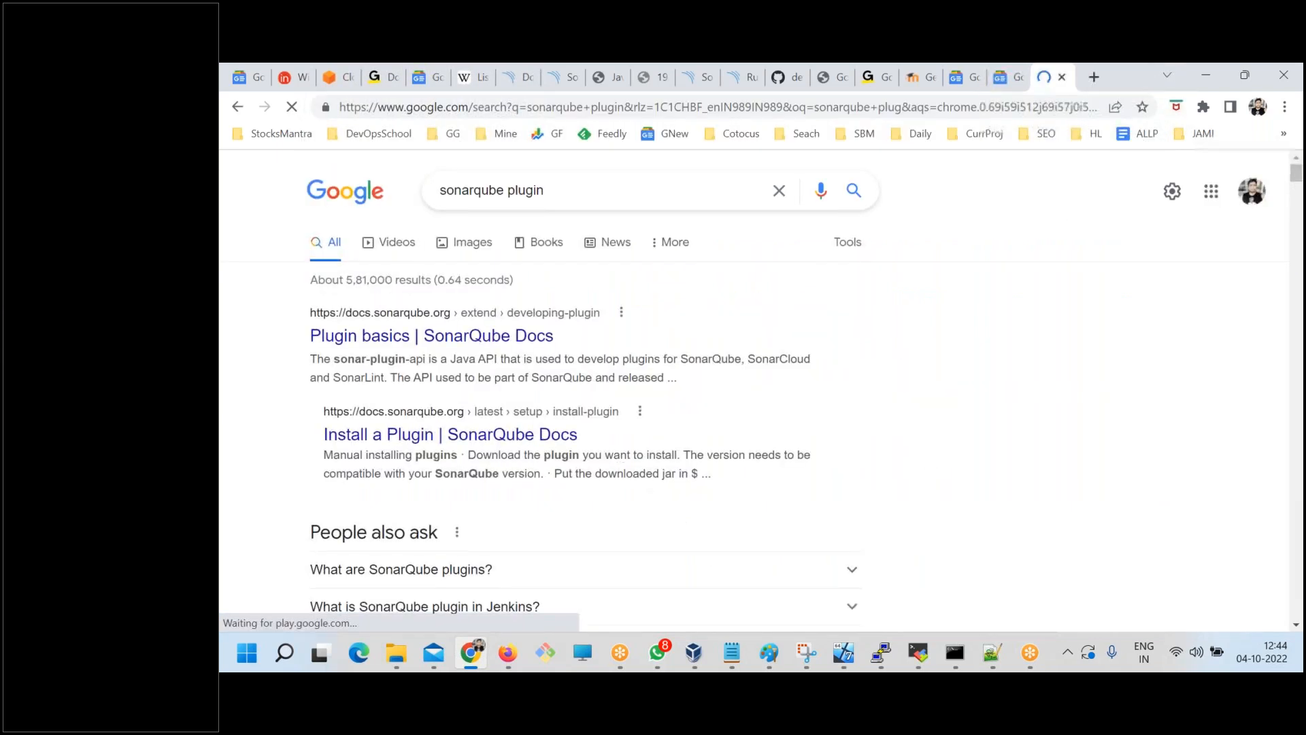
Open the SonarQube Plugins Index site from the search results and highlight its number of indexed plugins.
{"action": "scroll", "coordinate": [413, 452], "scroll_direction": "down", "scroll_amount": 5}
{"action": "left_click", "coordinate": [413, 448]}
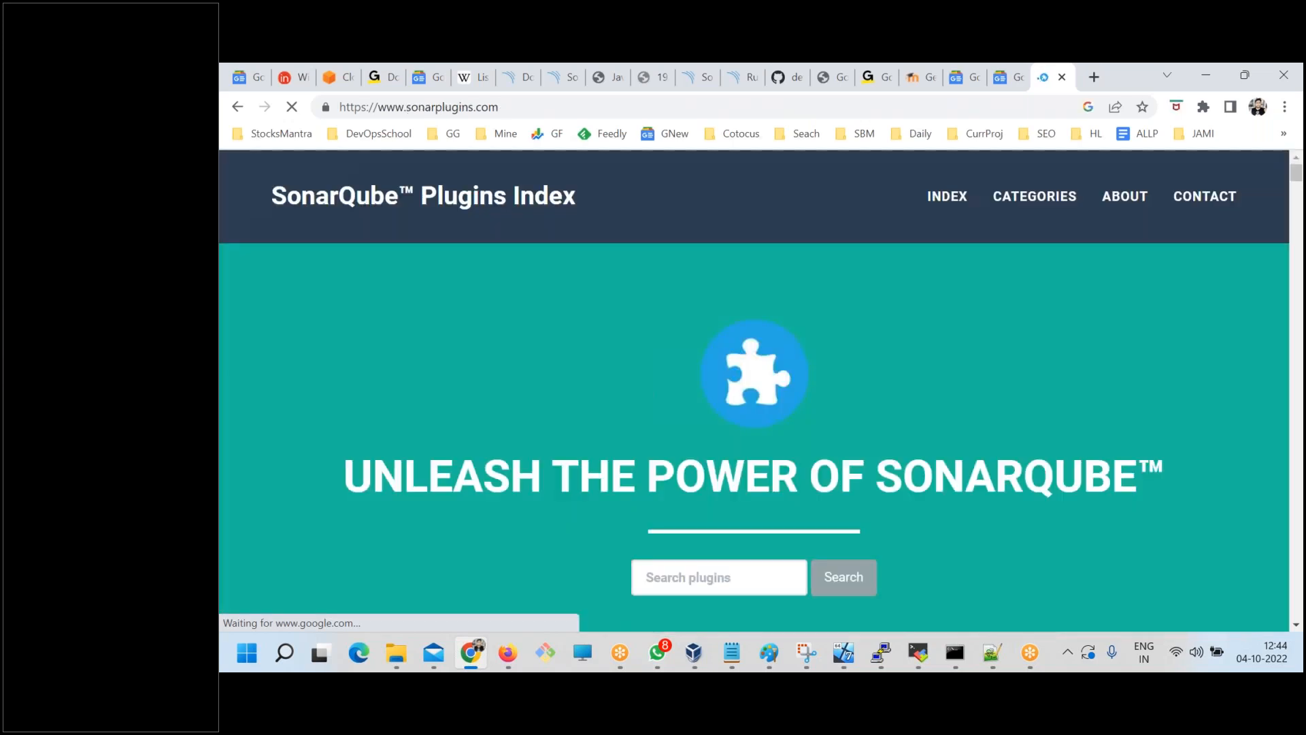
{"action": "scroll", "coordinate": [574, 430], "scroll_direction": "down", "scroll_amount": 4}
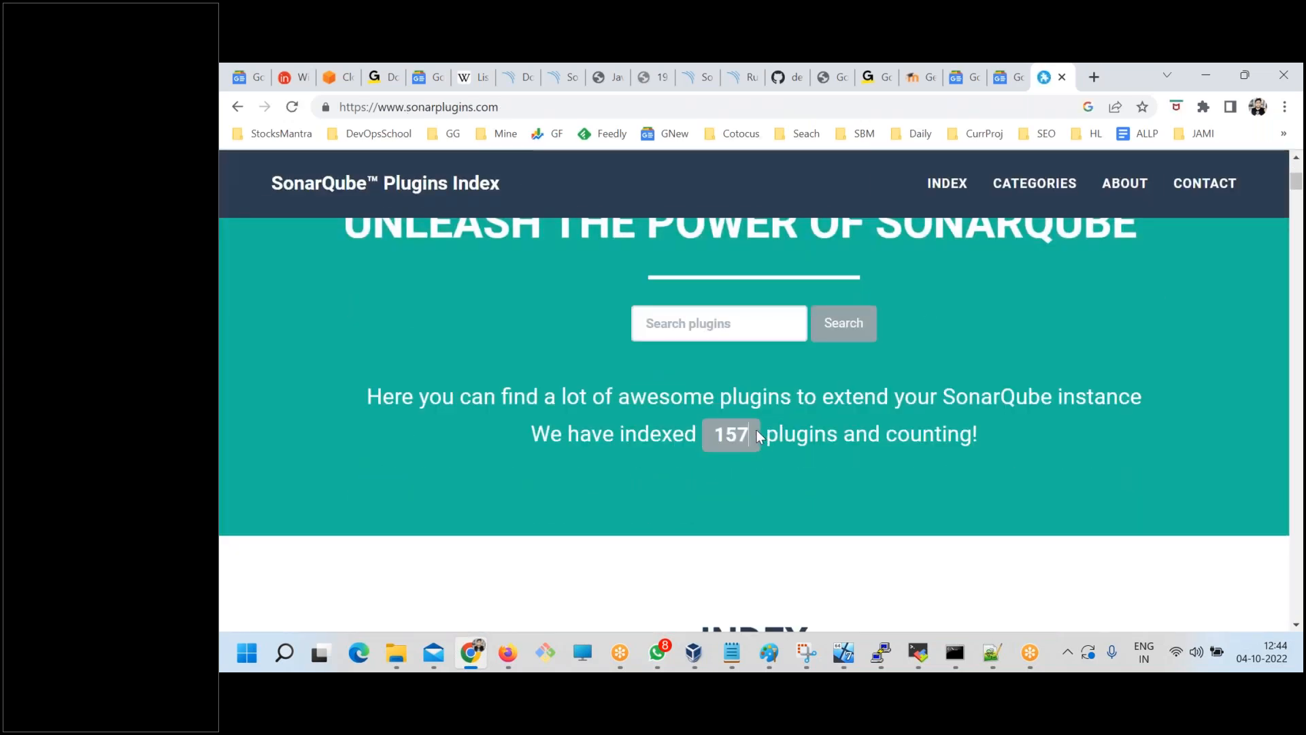
{"action": "left_click_drag", "start_coordinate": [756, 434], "coordinate": [710, 433]}
{"action": "left_click", "coordinate": [714, 506]}
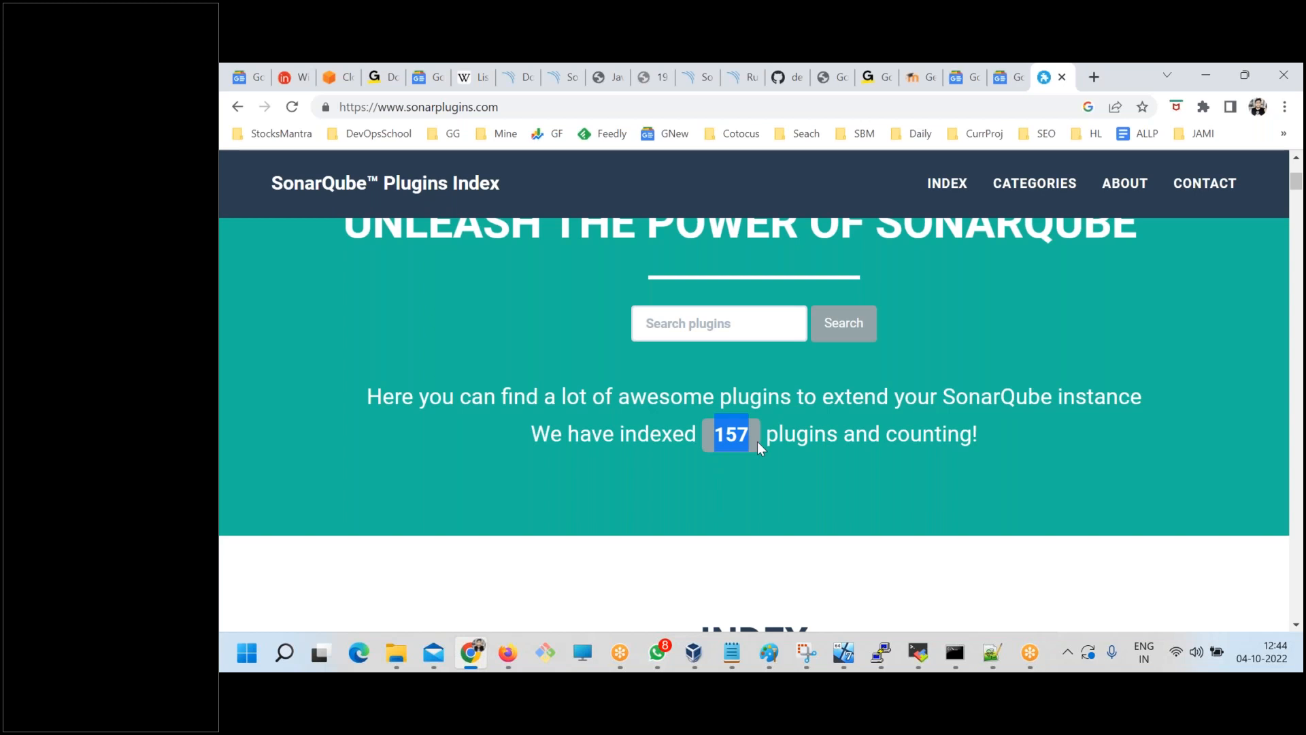
{"action": "left_click", "coordinate": [742, 467]}
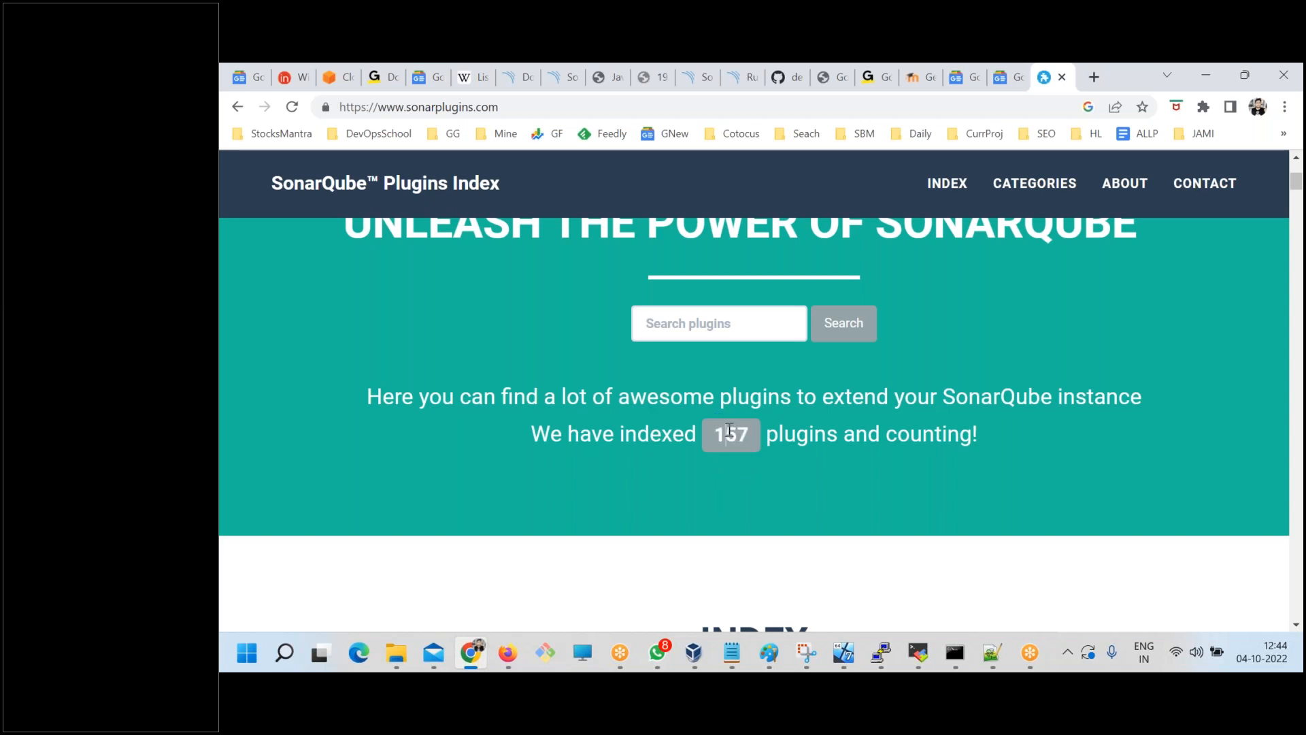
Search the SonarQube Plugins Index for "checkstyle".
{"action": "scroll", "coordinate": [725, 425], "scroll_direction": "up", "scroll_amount": 1}
{"action": "left_click", "coordinate": [694, 405]}
{"action": "type", "text": "check"}
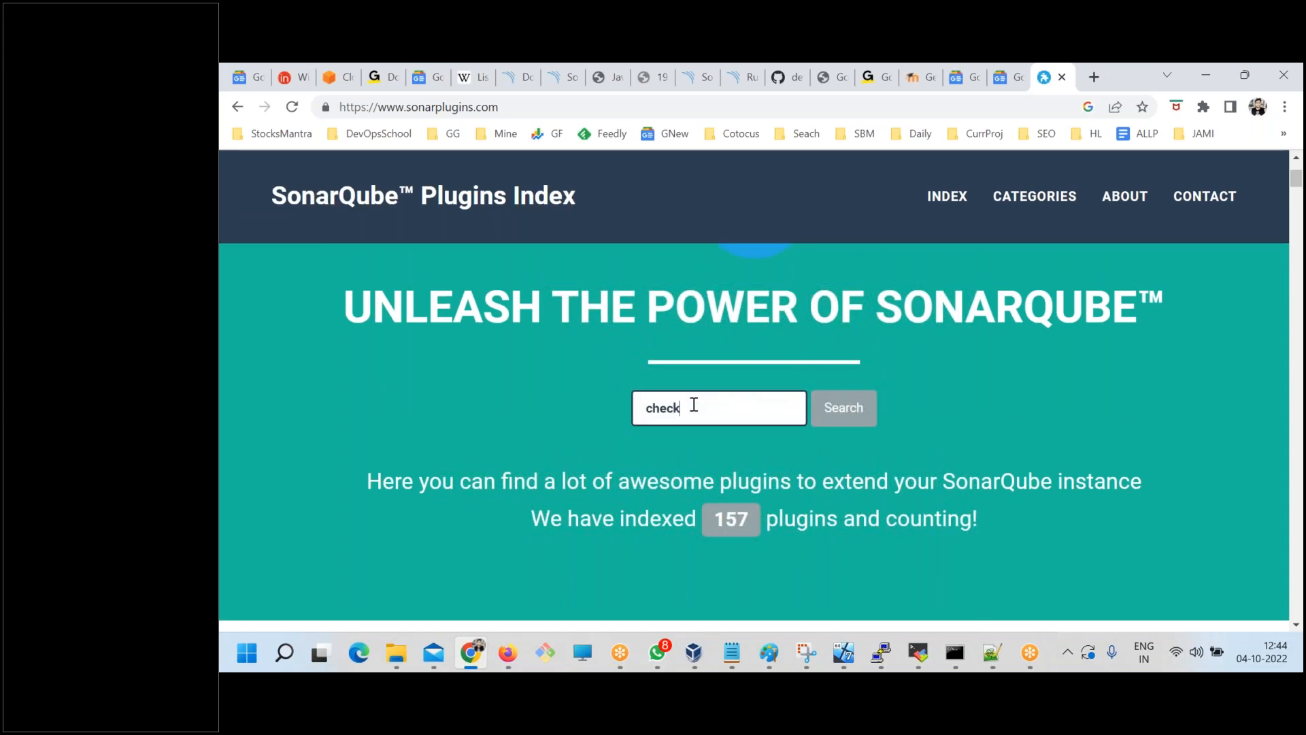
{"action": "type", "text": "style"}
{"action": "key", "text": "Return"}
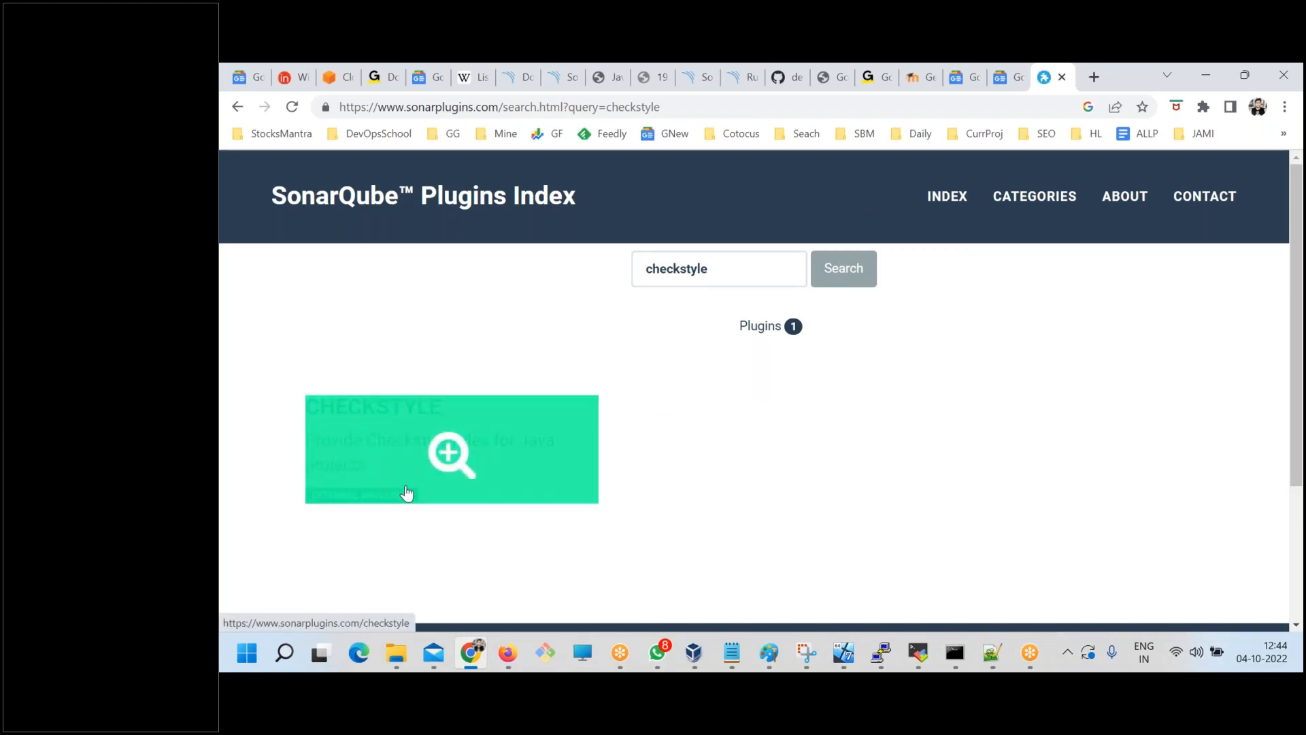
Go back to the logged-in SonarQube instance and open its Administration general settings.
{"action": "left_click", "coordinate": [697, 77]}
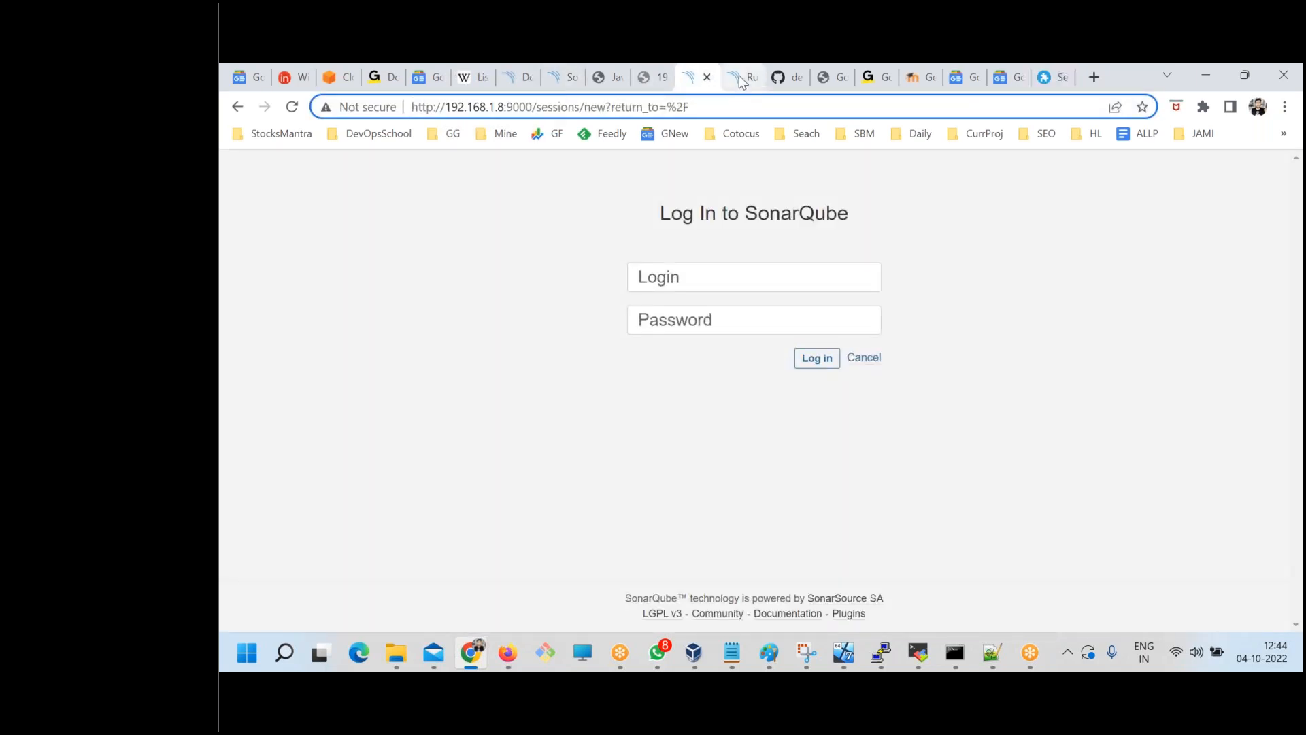
{"action": "left_click", "coordinate": [739, 77]}
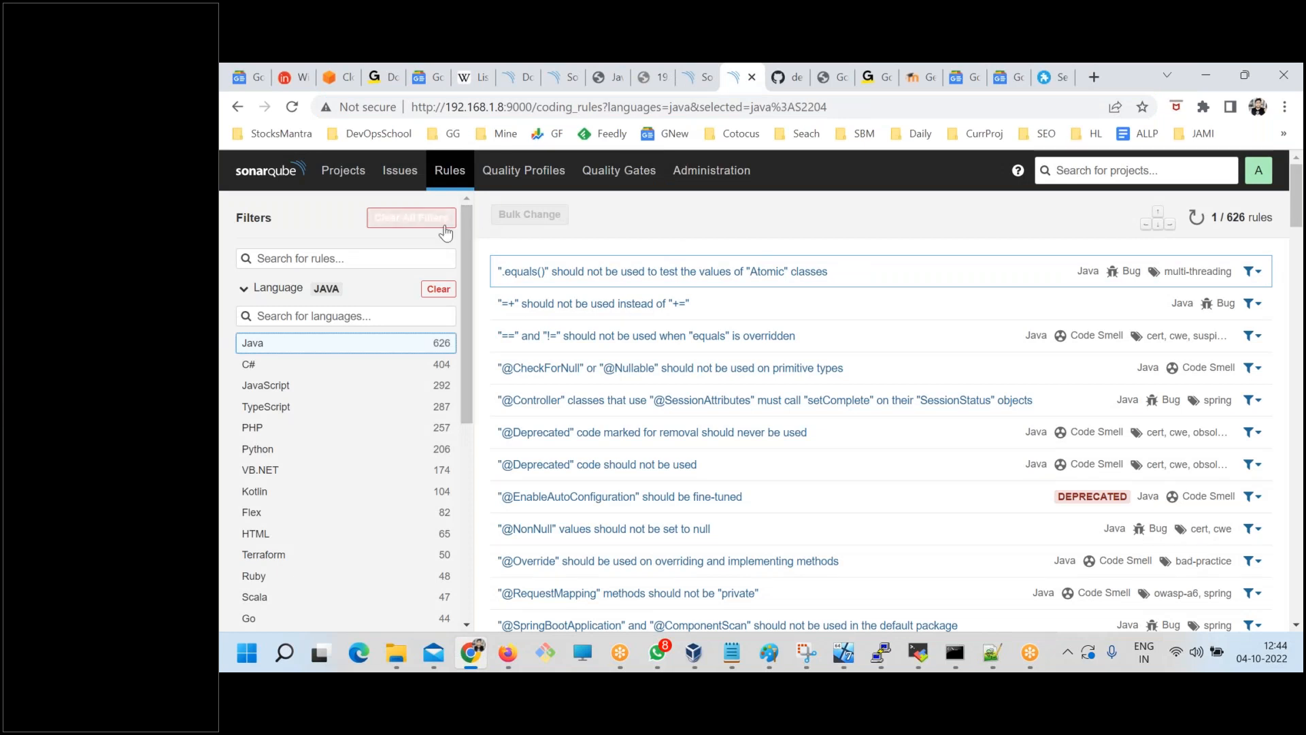
{"action": "left_click", "coordinate": [701, 174]}
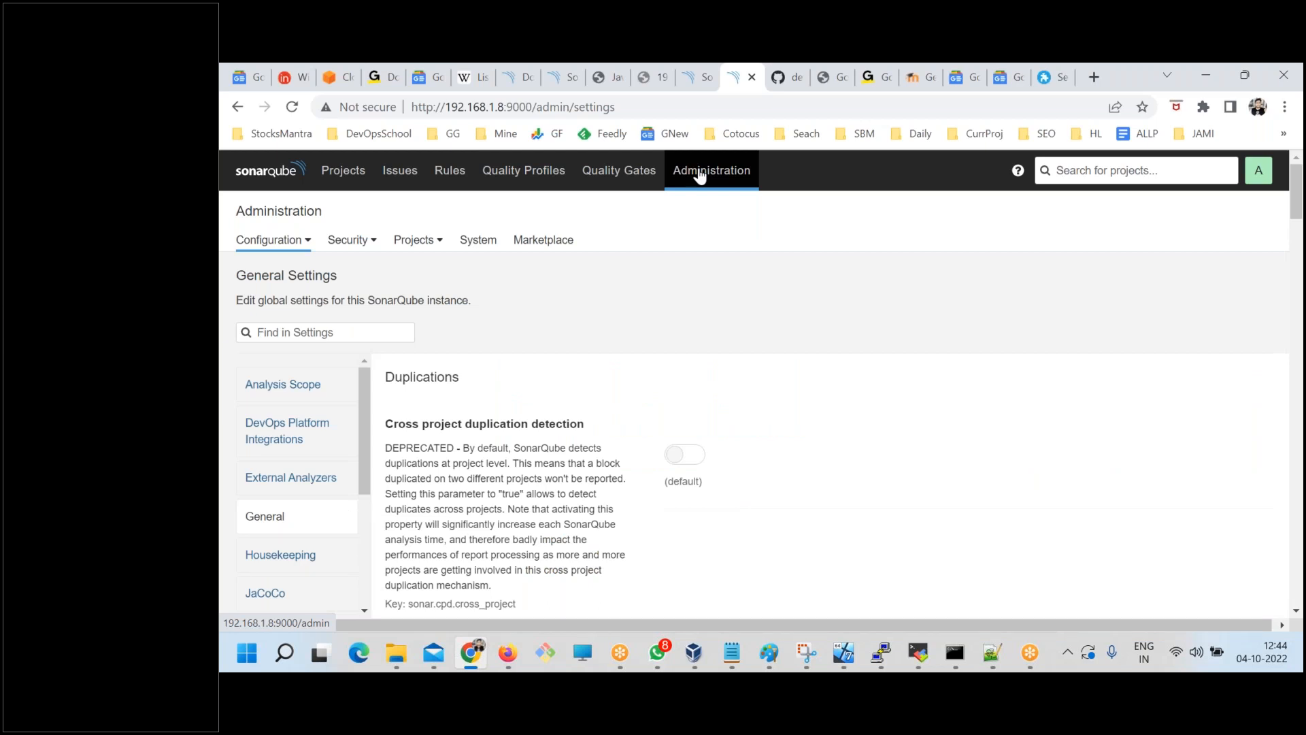
Switch to the PuTTY terminal, list the contents of the sonarqube-9.6.1.59531 directory with ls and highlight the extensions folder.
{"action": "left_click", "coordinate": [872, 655]}
{"action": "type", "text": "ls"}
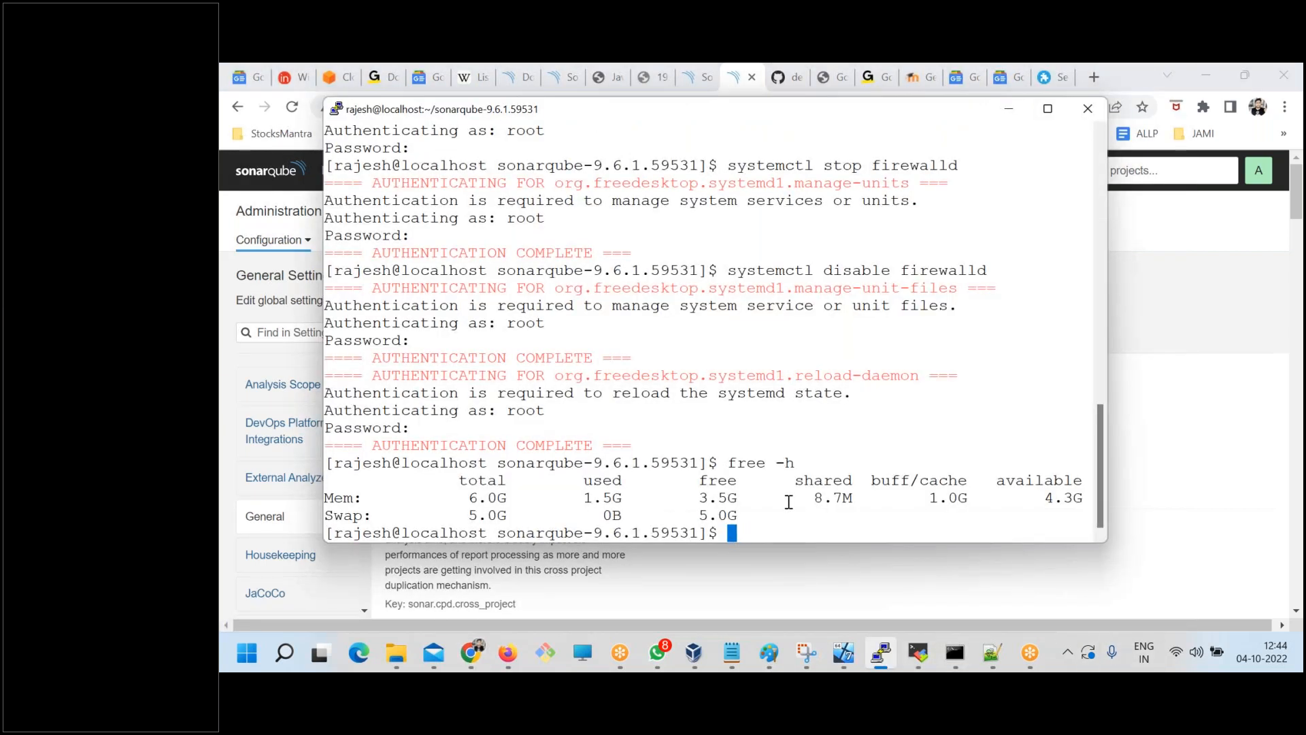
{"action": "key", "text": "Return"}
{"action": "double_click", "coordinate": [772, 499]}
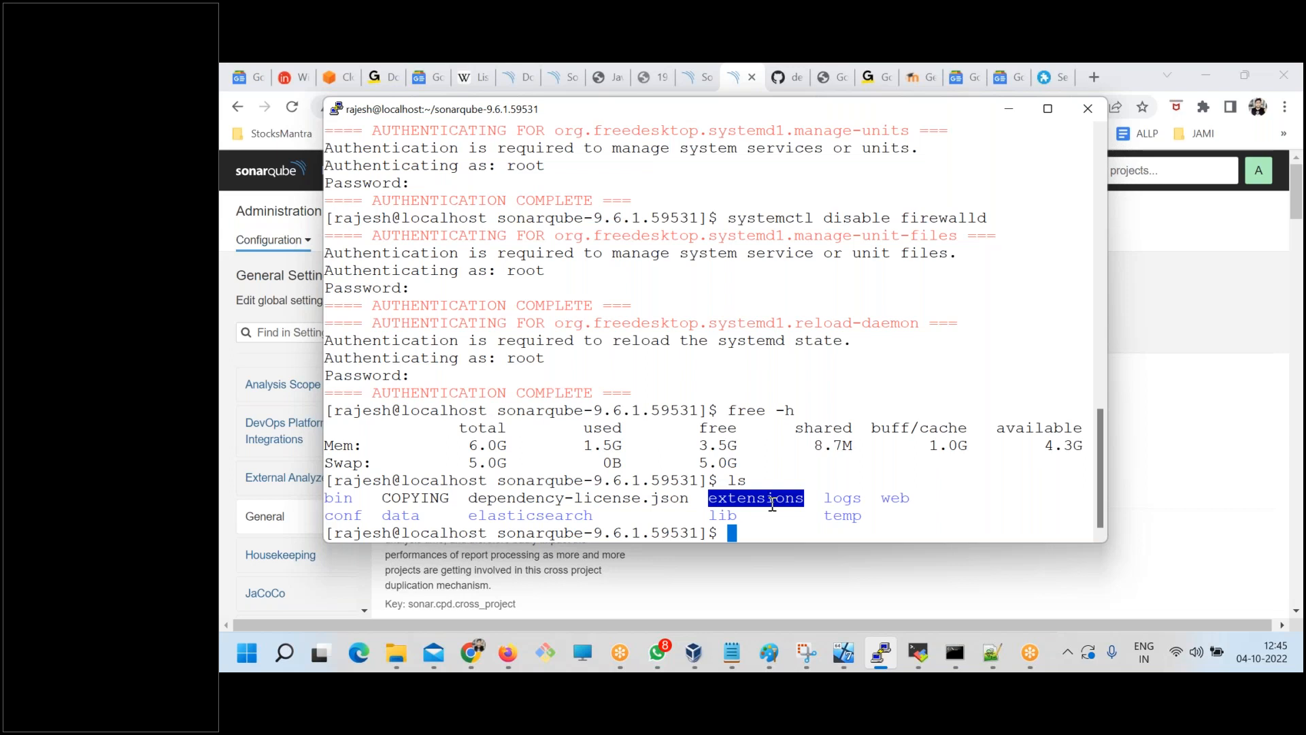
Return to SonarQube in the browser, open the administration Marketplace and review the Developer, Enterprise and Data Center editions.
{"action": "key", "text": "alt+Tab"}
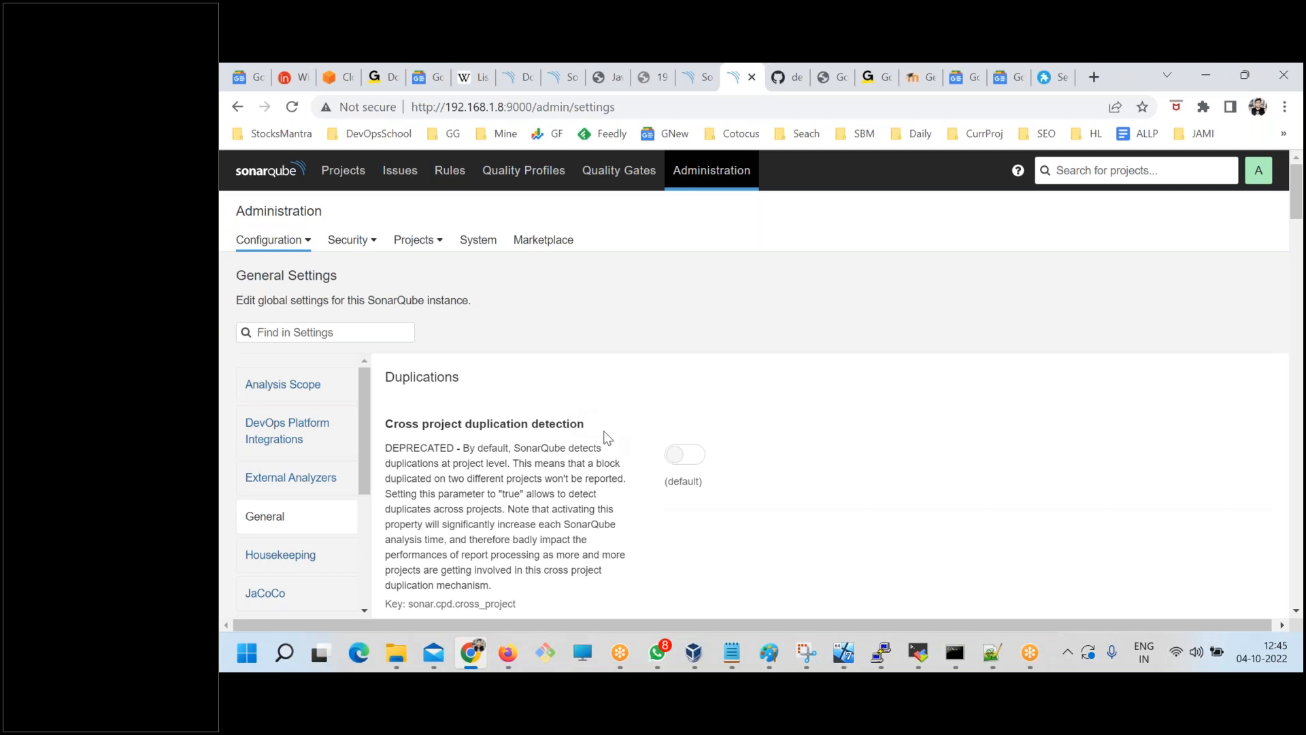
{"action": "left_click", "coordinate": [700, 166]}
{"action": "left_click", "coordinate": [554, 240]}
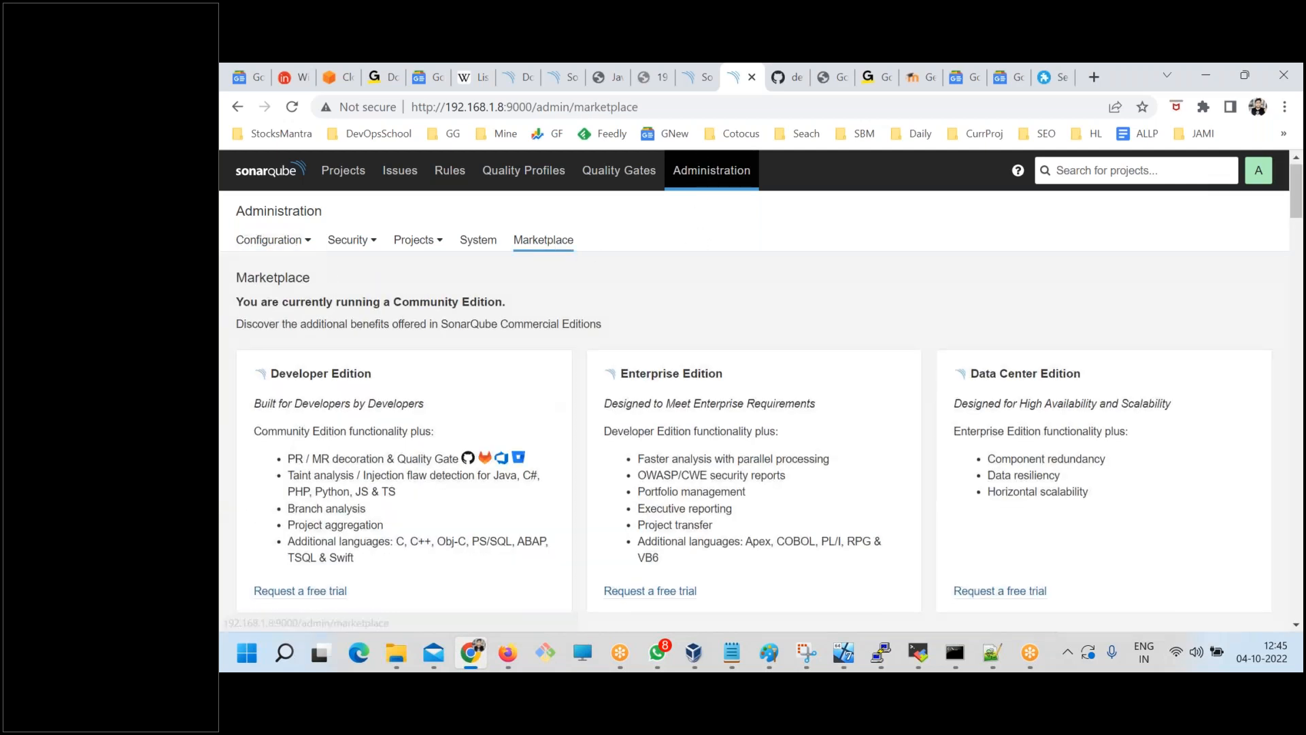
{"action": "scroll", "coordinate": [315, 374], "scroll_direction": "down", "scroll_amount": 1}
{"action": "left_click_drag", "start_coordinate": [315, 374], "coordinate": [783, 480]}
{"action": "left_click", "coordinate": [806, 484]}
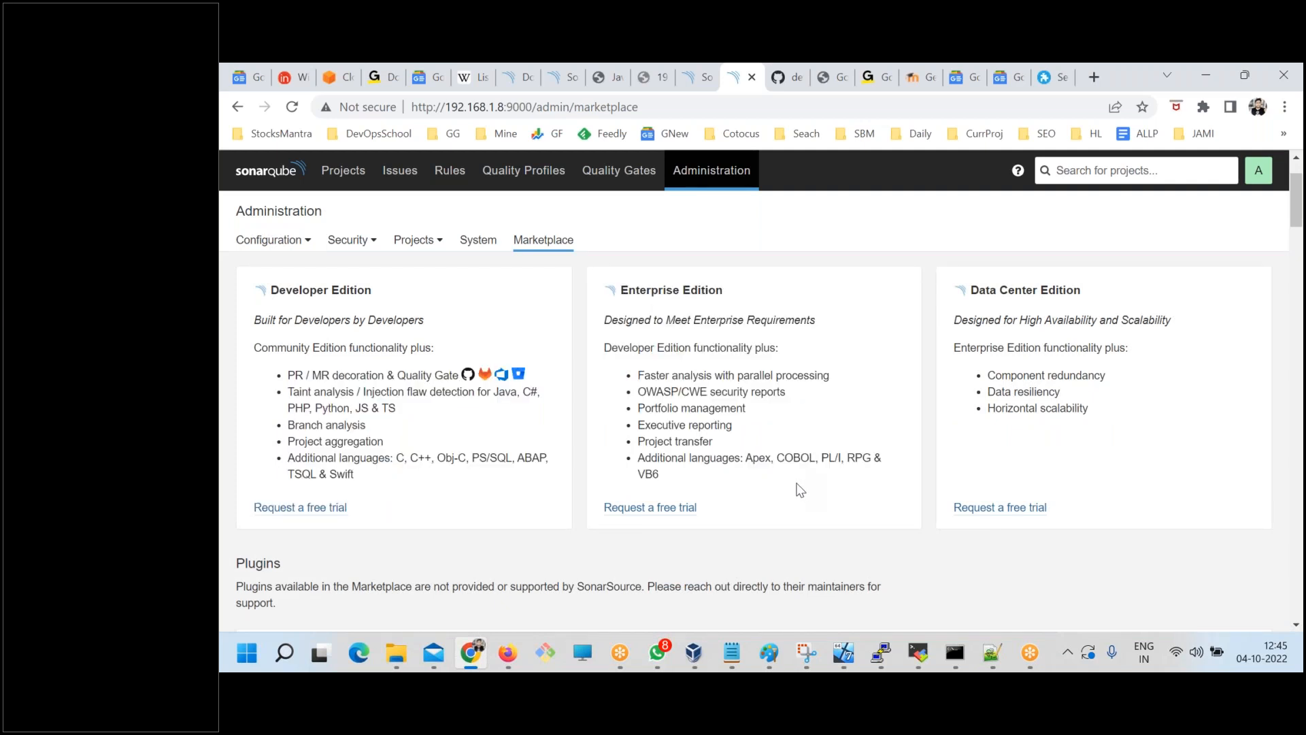
Highlight the Marketplace's Plugins heading and compare that section with the commercial edition descriptions above it.
{"action": "scroll", "coordinate": [291, 526], "scroll_direction": "down", "scroll_amount": 1}
{"action": "scroll", "coordinate": [291, 521], "scroll_direction": "down", "scroll_amount": 3}
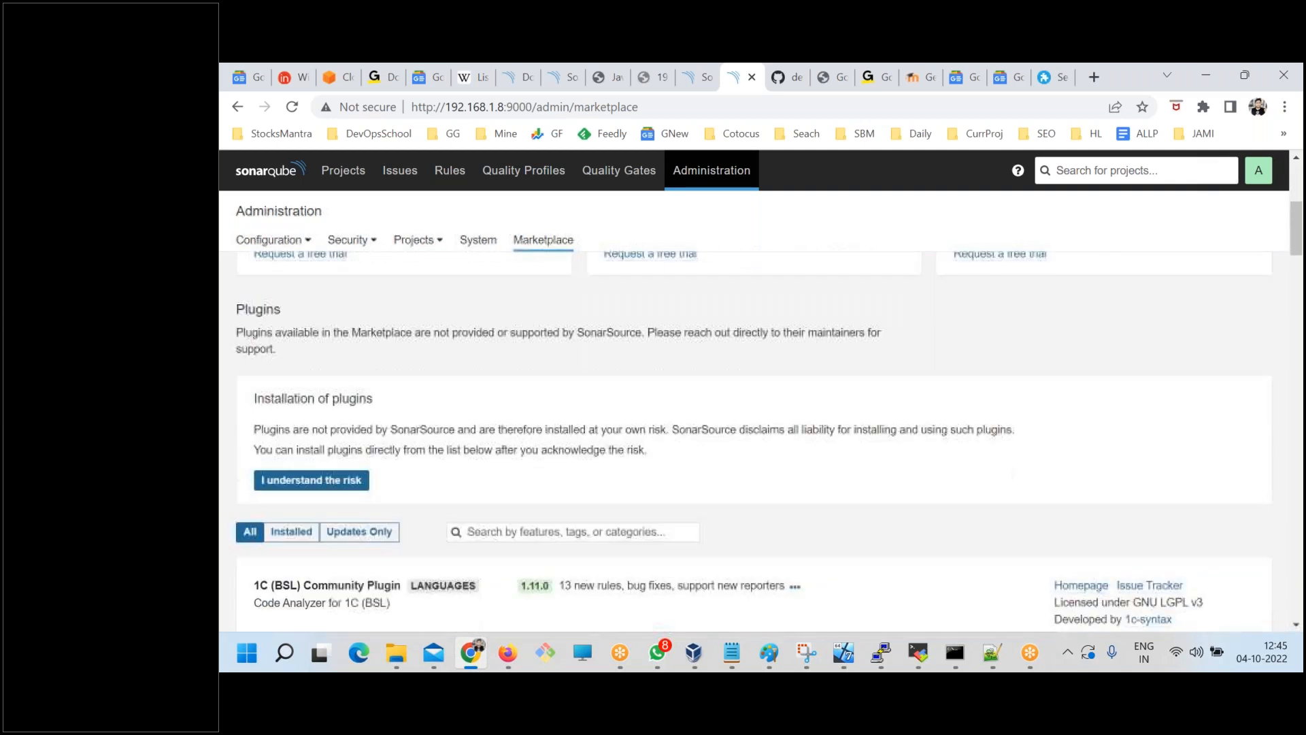
{"action": "left_click_drag", "start_coordinate": [237, 311], "coordinate": [340, 320]}
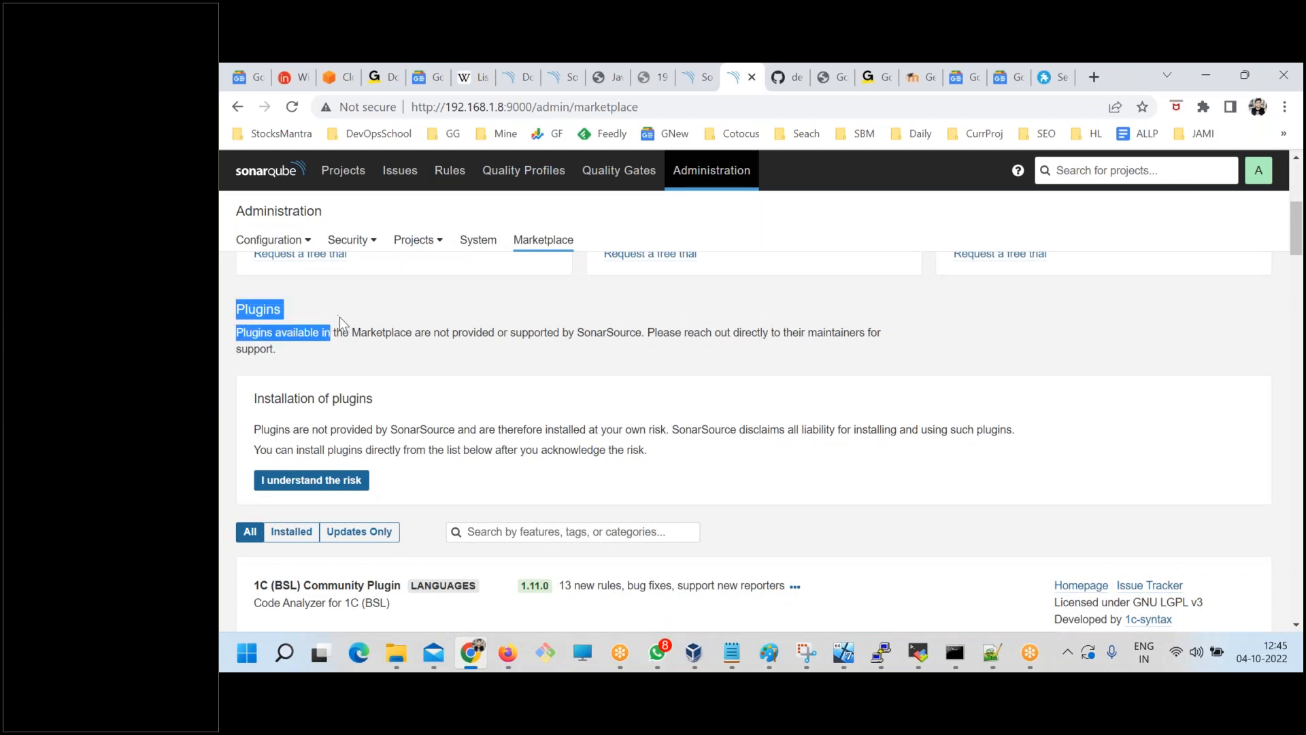
{"action": "scroll", "coordinate": [481, 443], "scroll_direction": "up", "scroll_amount": 2}
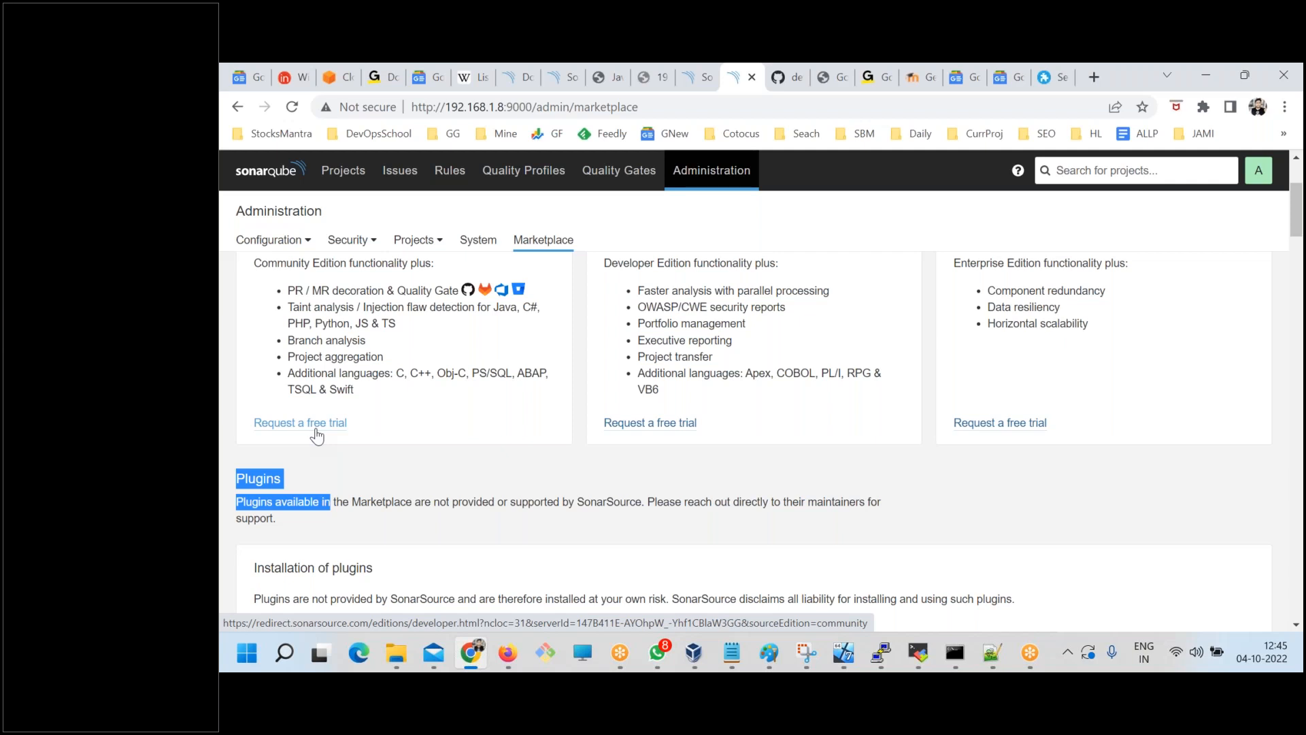
{"action": "scroll", "coordinate": [472, 474], "scroll_direction": "up", "scroll_amount": 2}
{"action": "scroll", "coordinate": [441, 484], "scroll_direction": "down", "scroll_amount": 1}
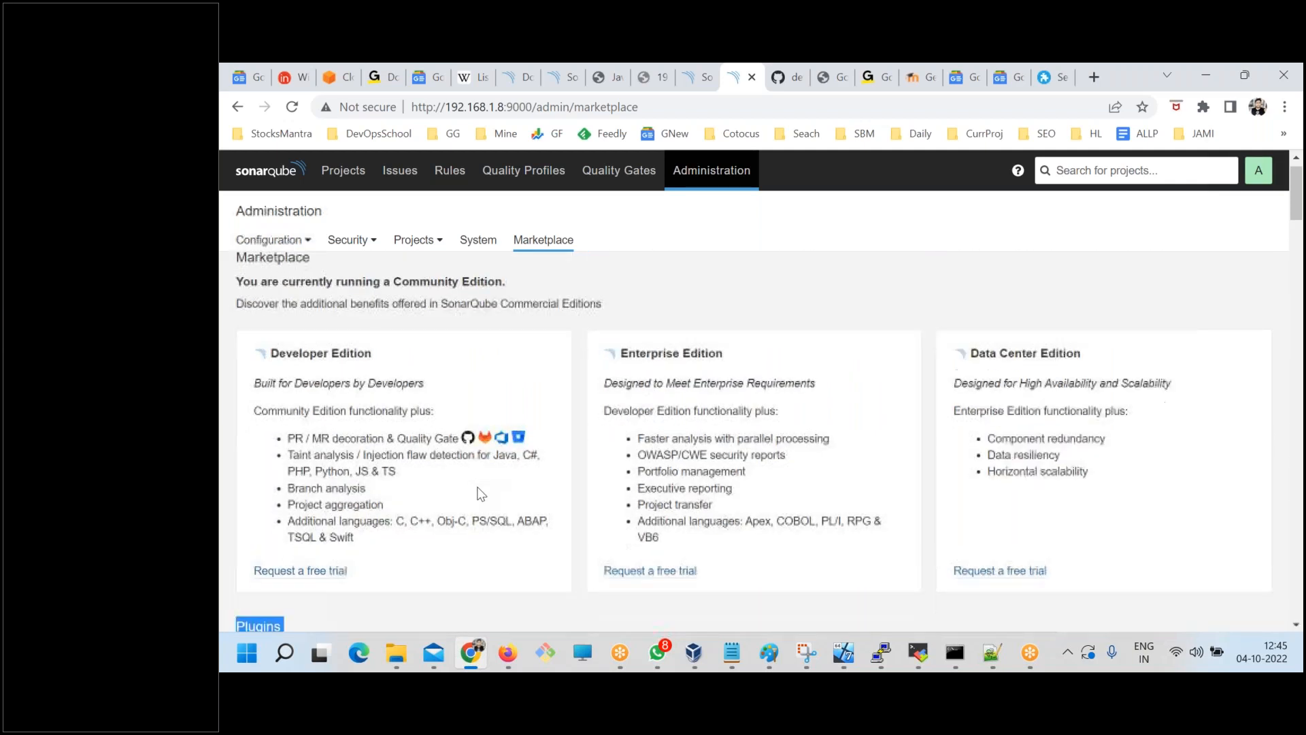
{"action": "scroll", "coordinate": [441, 484], "scroll_direction": "down", "scroll_amount": 2}
{"action": "left_click", "coordinate": [442, 439]}
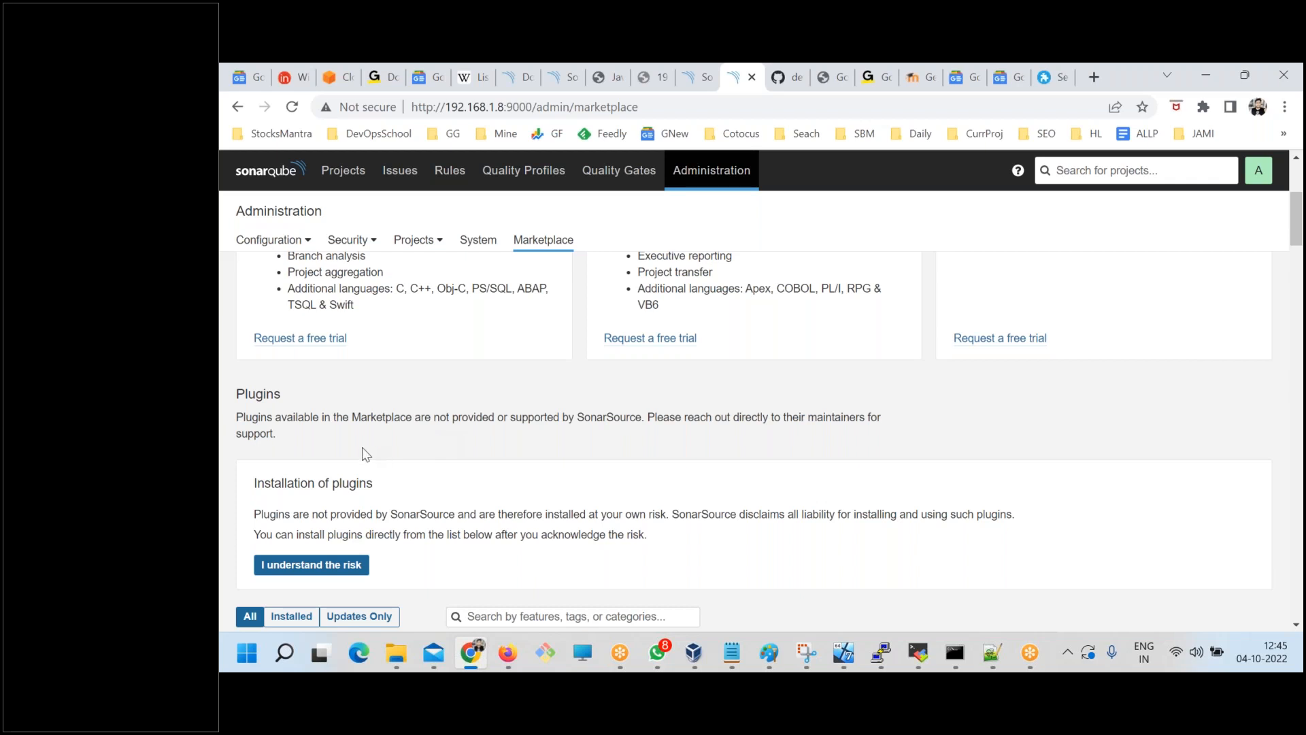
Highlight the "Installation of plugins" notice and acknowledge the risk of installing plugins.
{"action": "scroll", "coordinate": [362, 447], "scroll_direction": "down", "scroll_amount": 1}
{"action": "left_click_drag", "start_coordinate": [264, 398], "coordinate": [411, 398]}
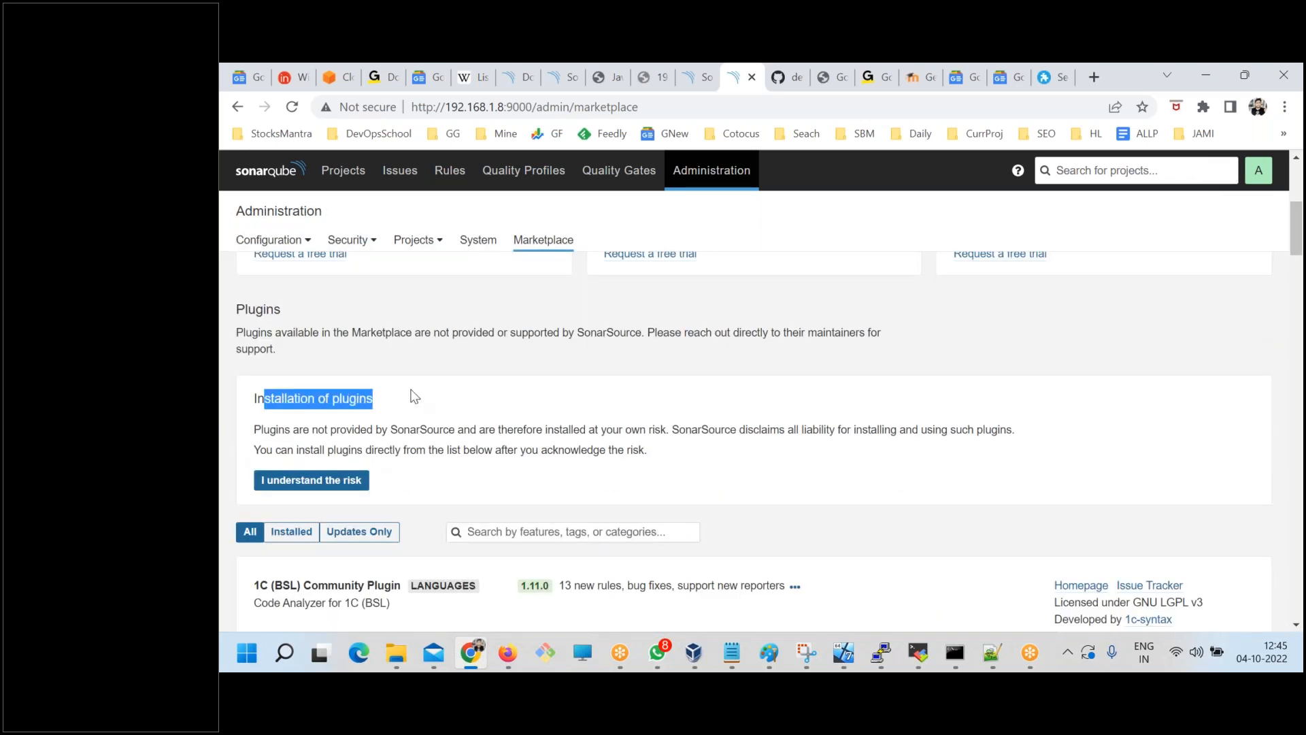
{"action": "left_click", "coordinate": [312, 480]}
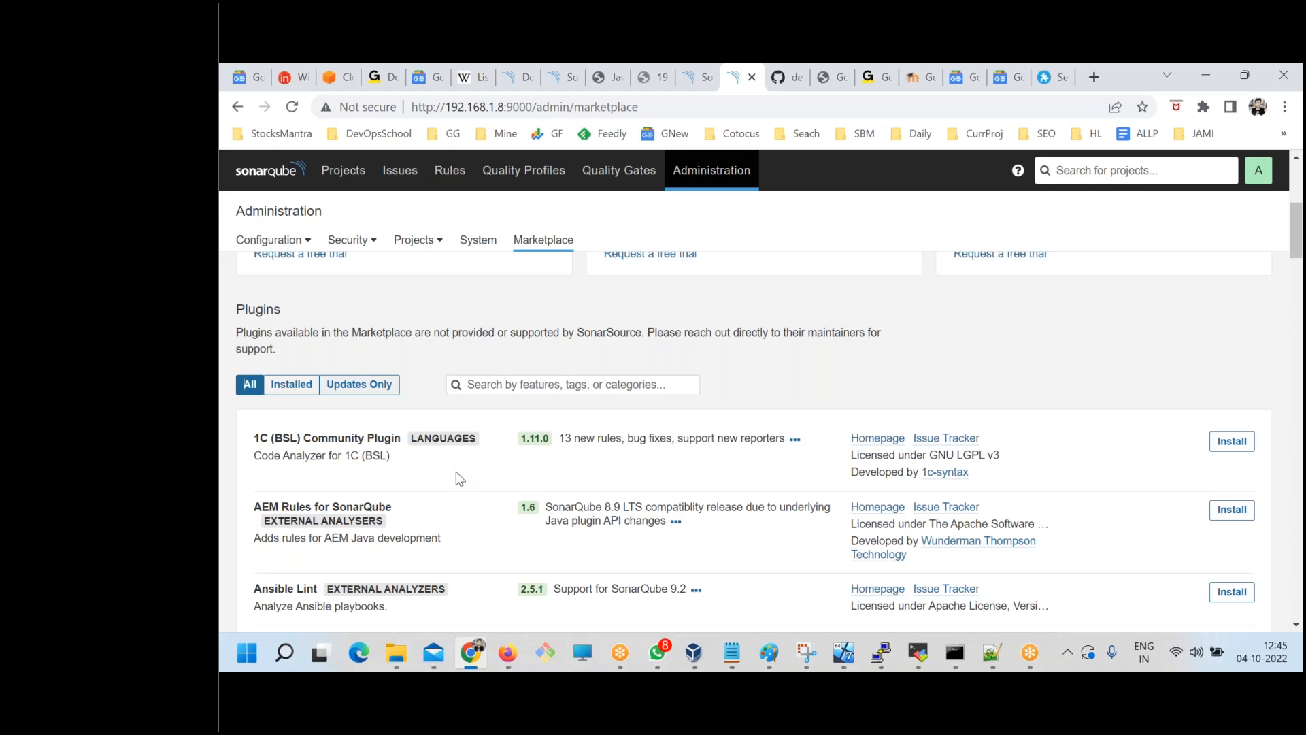
Filter the Marketplace plugin list by the search term "rules".
{"action": "scroll", "coordinate": [456, 472], "scroll_direction": "down", "scroll_amount": 15}
{"action": "scroll", "coordinate": [456, 471], "scroll_direction": "up", "scroll_amount": 20}
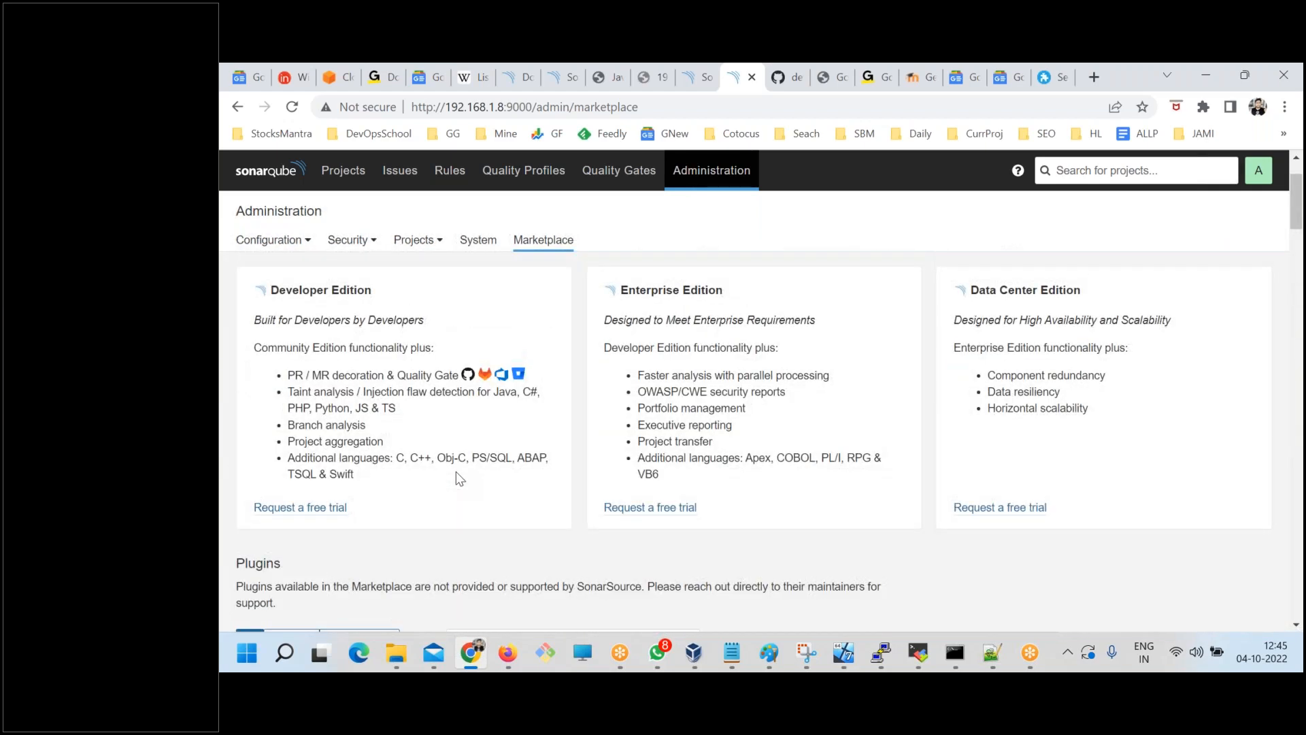
{"action": "scroll", "coordinate": [456, 471], "scroll_direction": "down", "scroll_amount": 3}
{"action": "type", "text": "rules"}
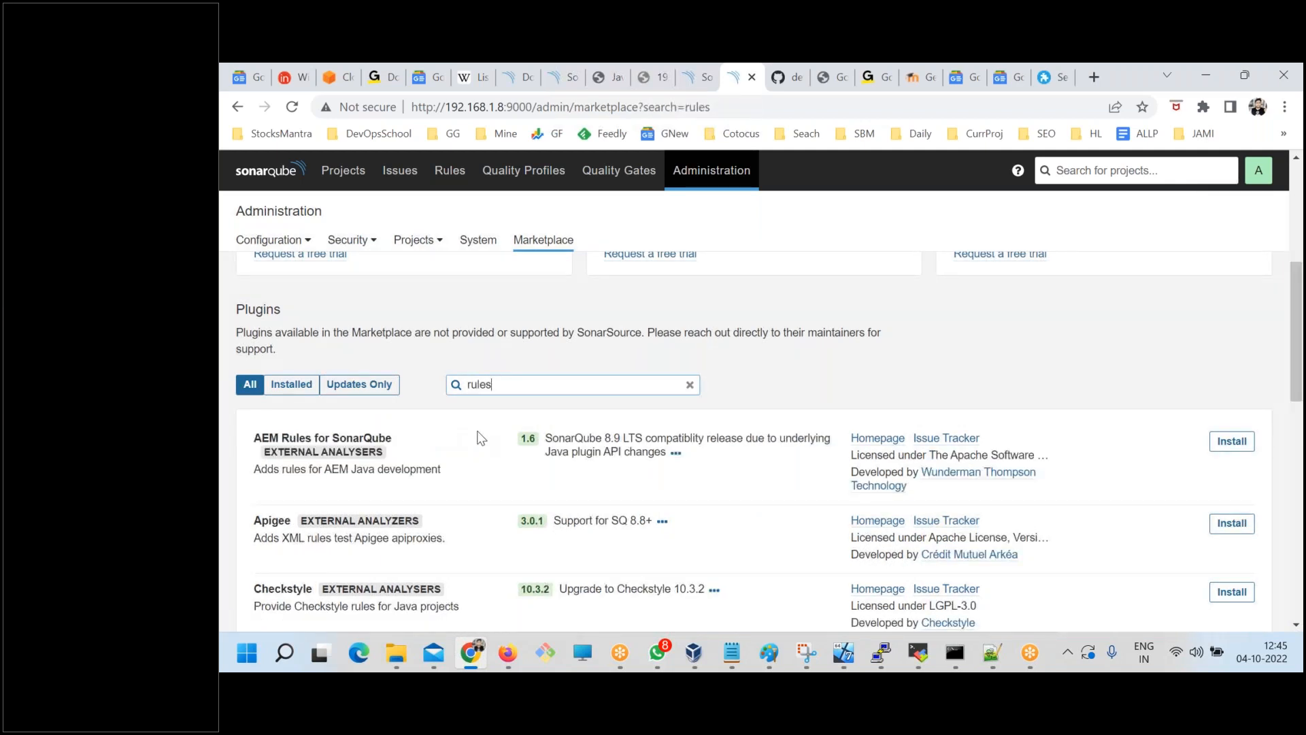
Look through the filtered external analyser plugins and install the Checkstyle plugin, version 10.3.2.
{"action": "scroll", "coordinate": [506, 473], "scroll_direction": "down", "scroll_amount": 1}
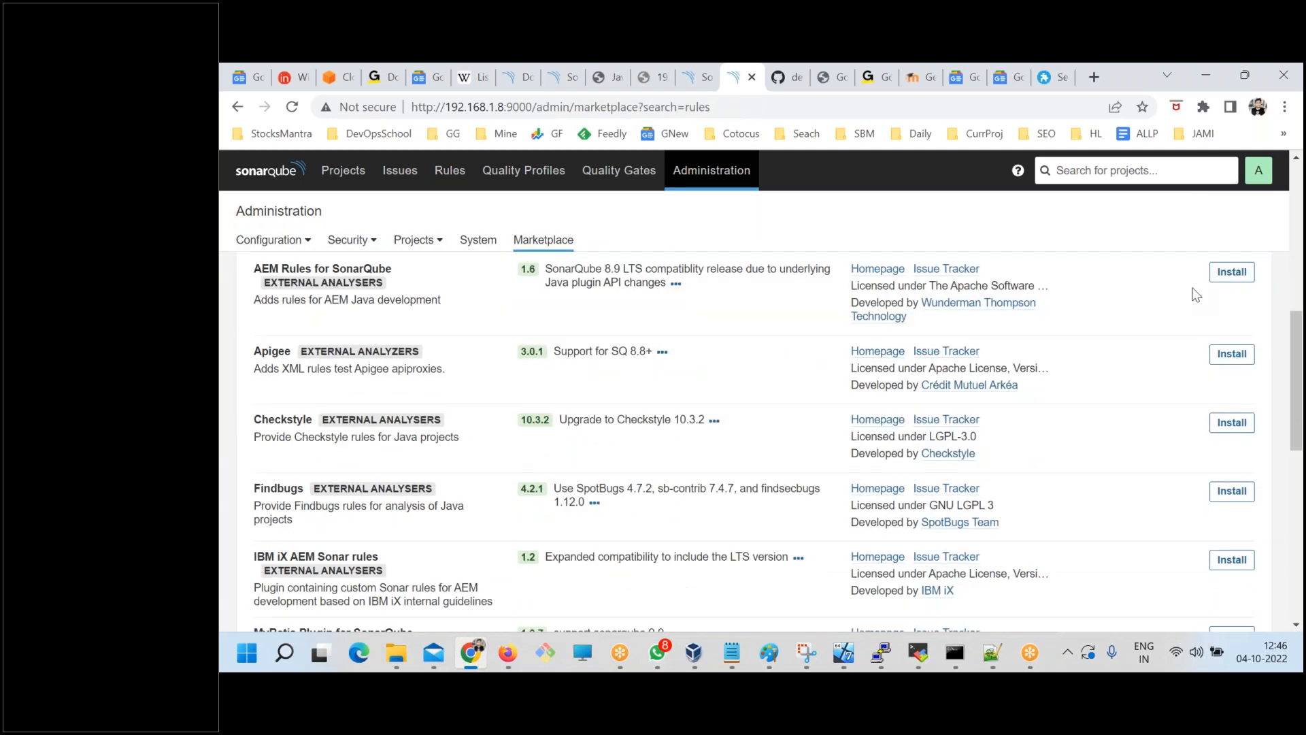
{"action": "scroll", "coordinate": [573, 469], "scroll_direction": "down", "scroll_amount": 4}
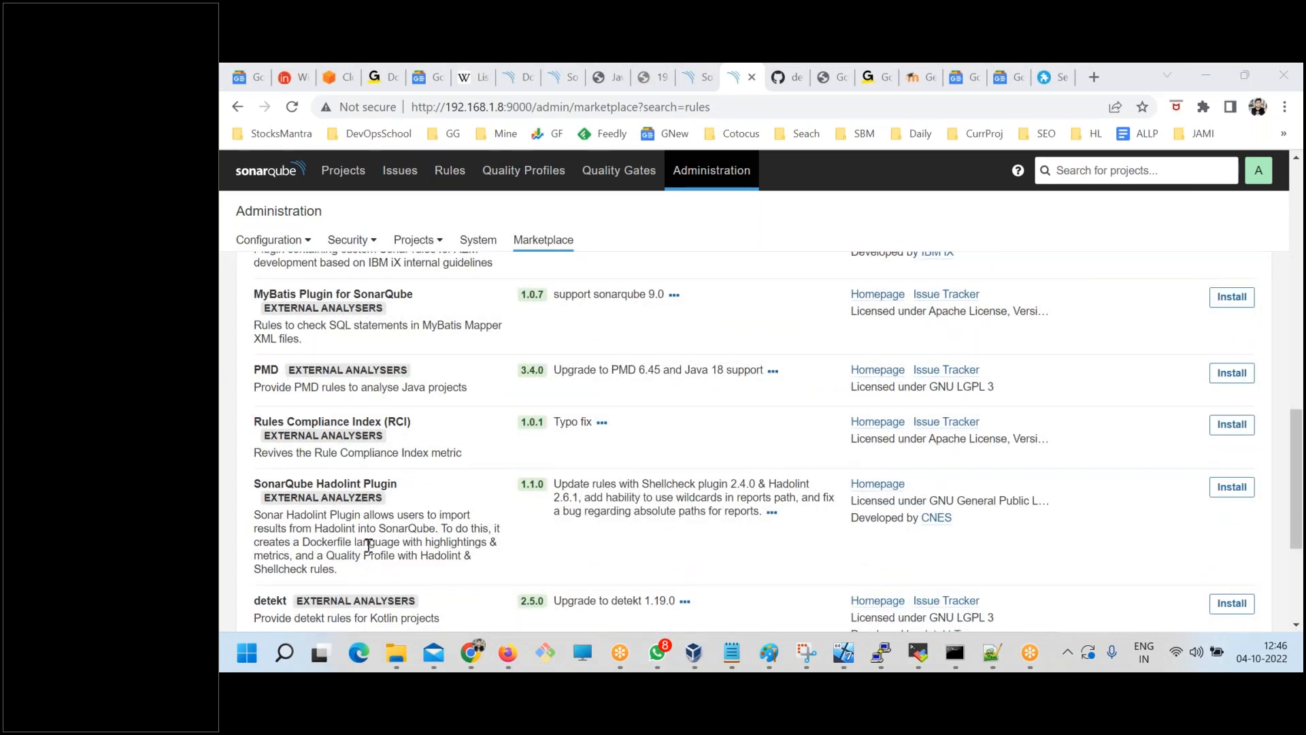
{"action": "scroll", "coordinate": [327, 504], "scroll_direction": "down", "scroll_amount": 3}
{"action": "scroll", "coordinate": [296, 476], "scroll_direction": "up", "scroll_amount": 1}
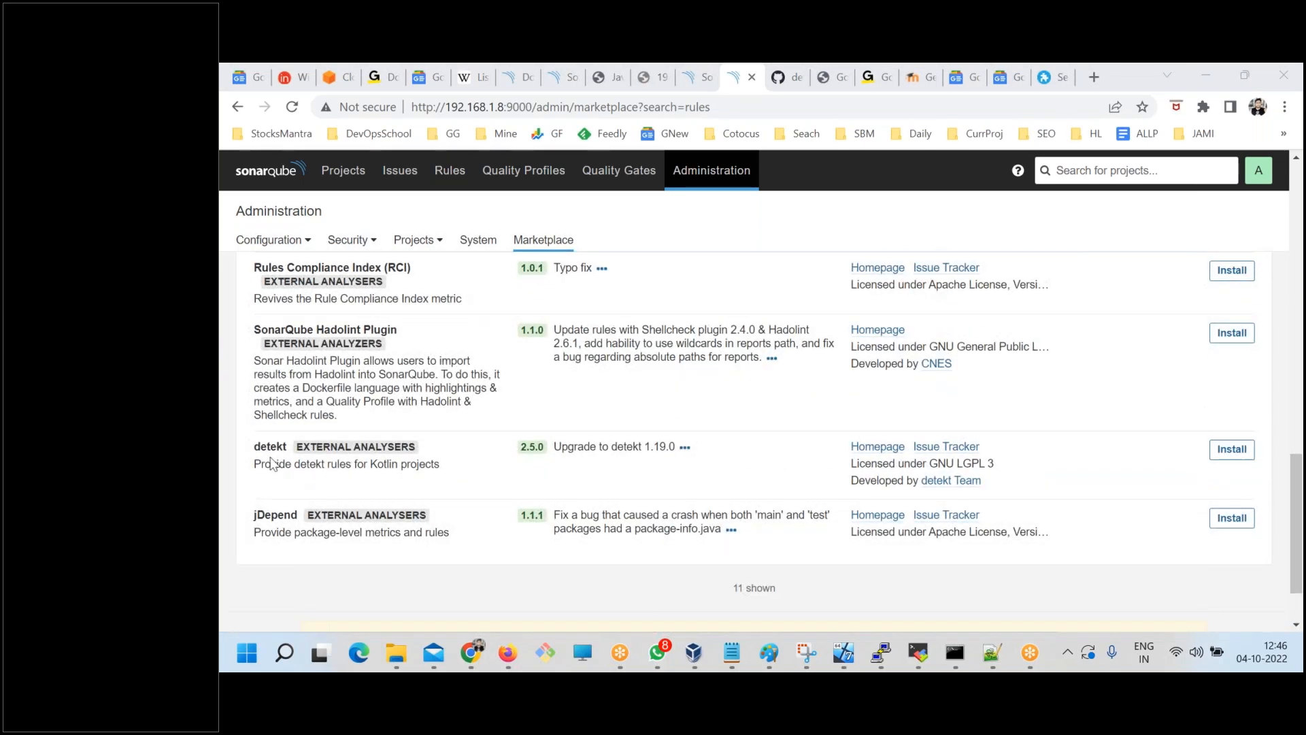
{"action": "scroll", "coordinate": [297, 544], "scroll_direction": "up", "scroll_amount": 4}
{"action": "scroll", "coordinate": [297, 544], "scroll_direction": "up", "scroll_amount": 2}
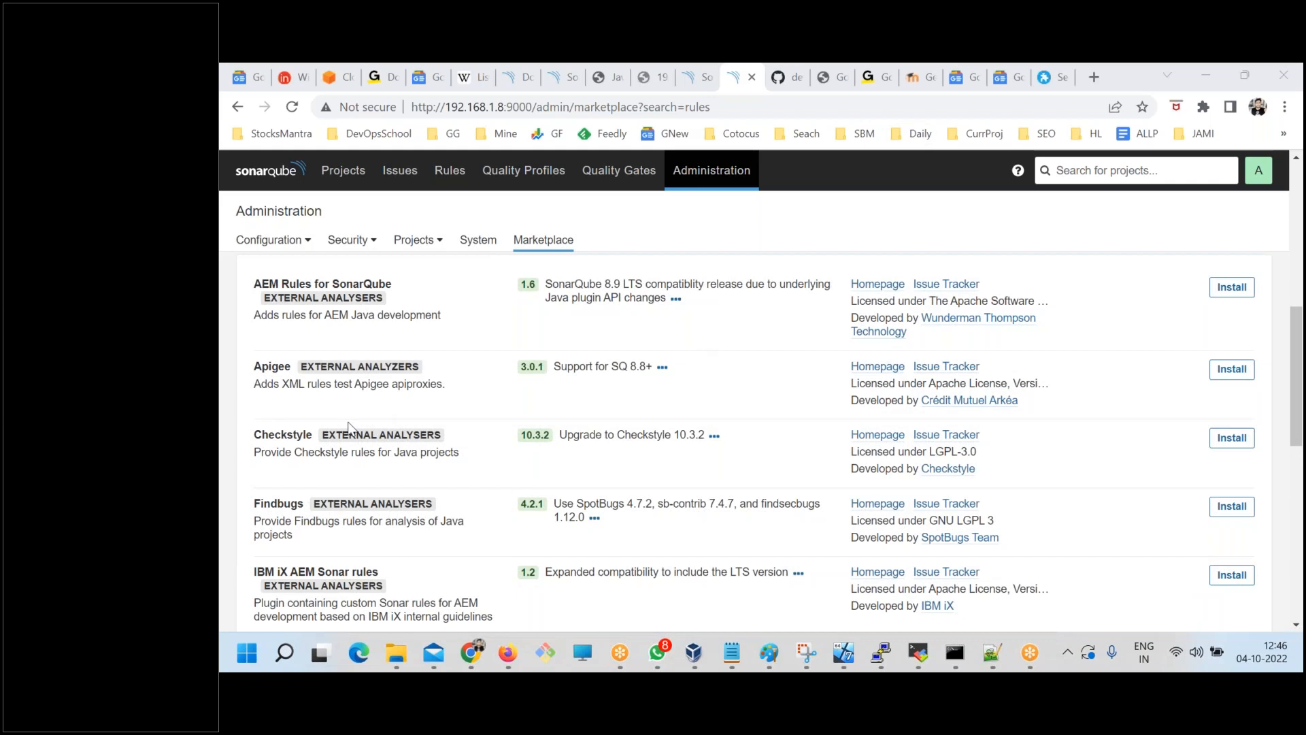
{"action": "left_click", "coordinate": [1225, 443]}
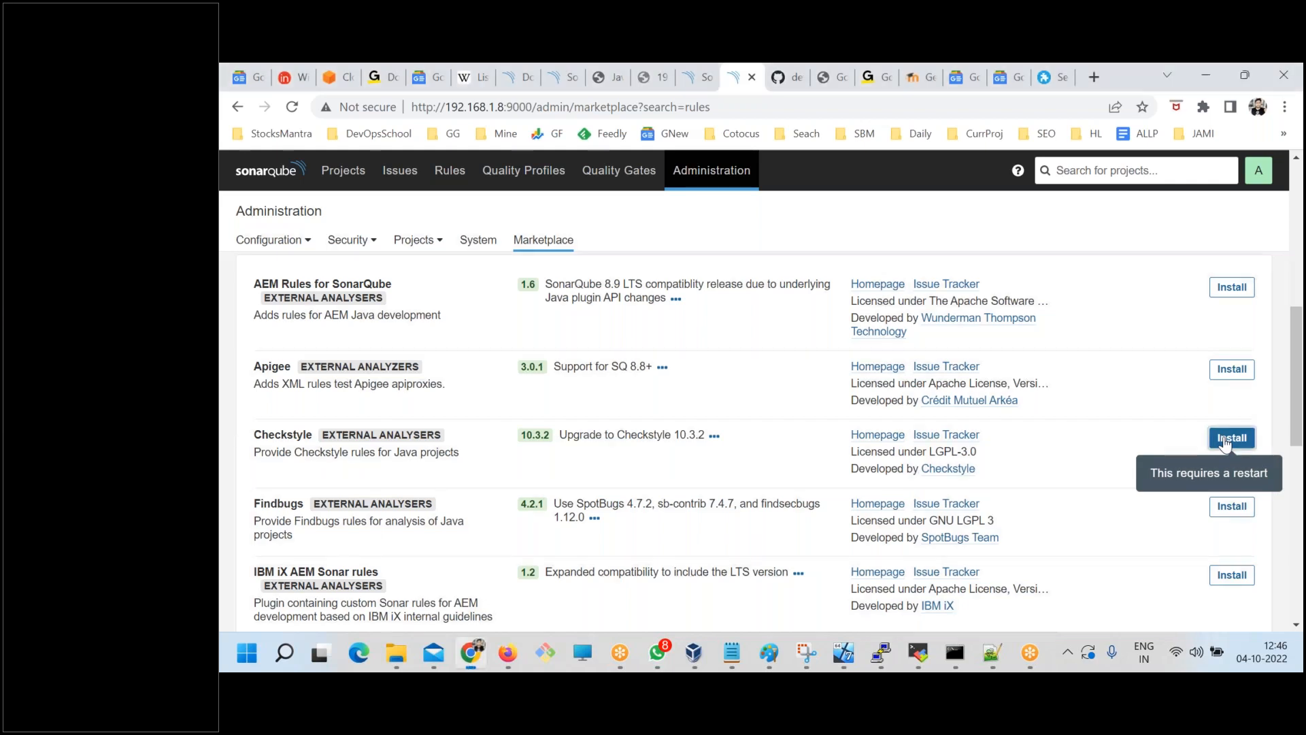
{"action": "left_click", "coordinate": [1225, 443]}
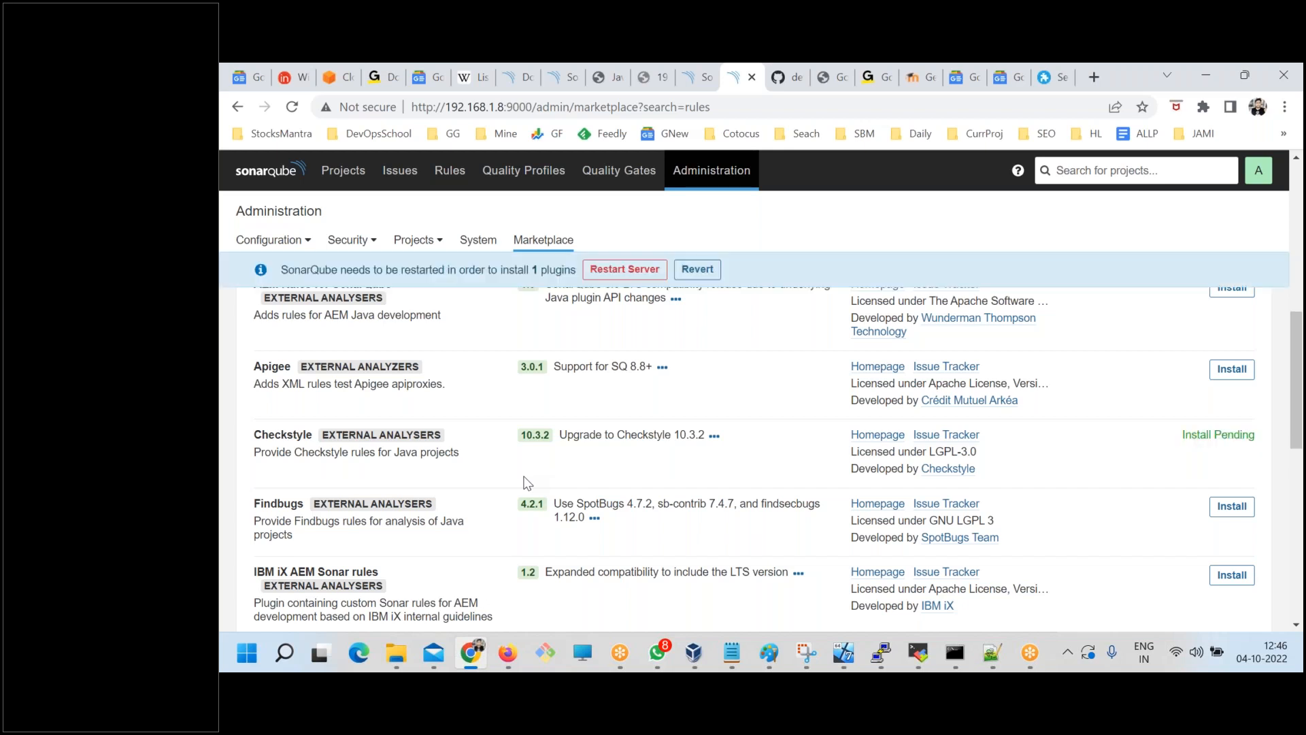
Restart the SonarQube server to apply the plugin installation, and reload the Projects page until the login form is available.
{"action": "left_click", "coordinate": [624, 270]}
{"action": "left_click", "coordinate": [888, 392]}
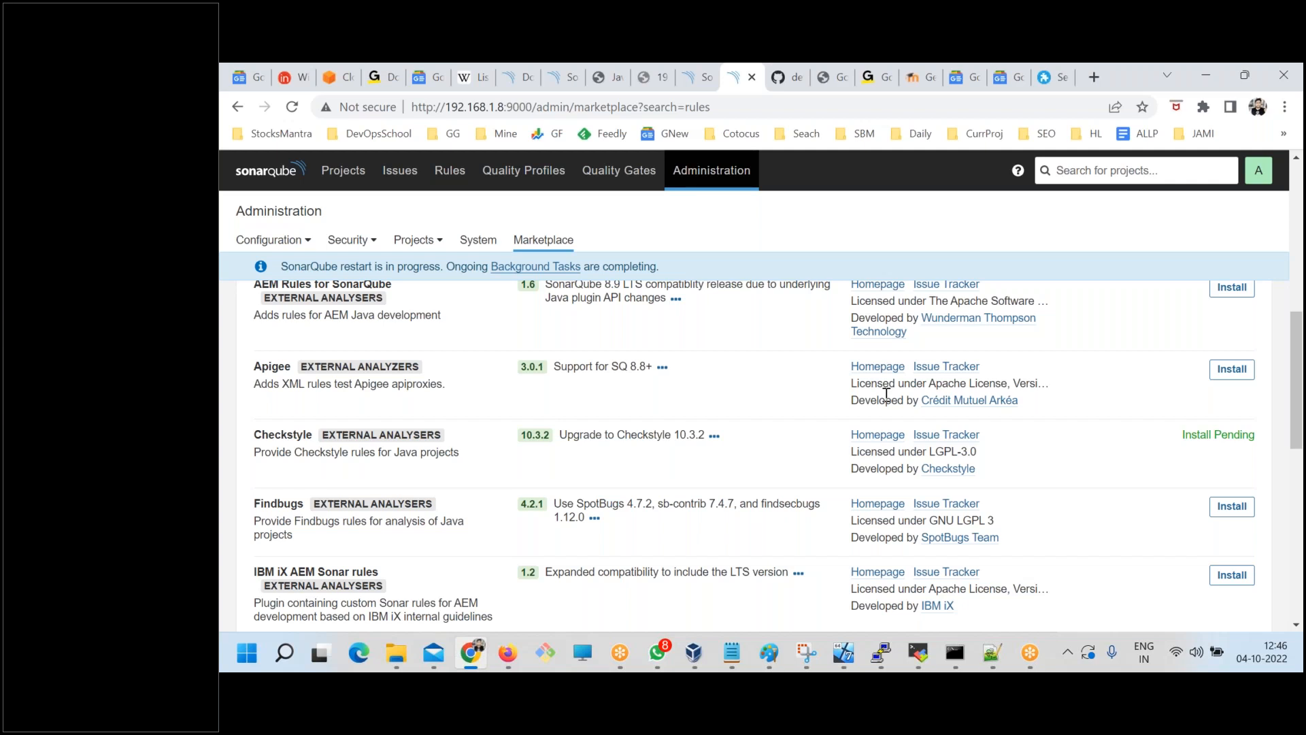
{"action": "left_click", "coordinate": [343, 170]}
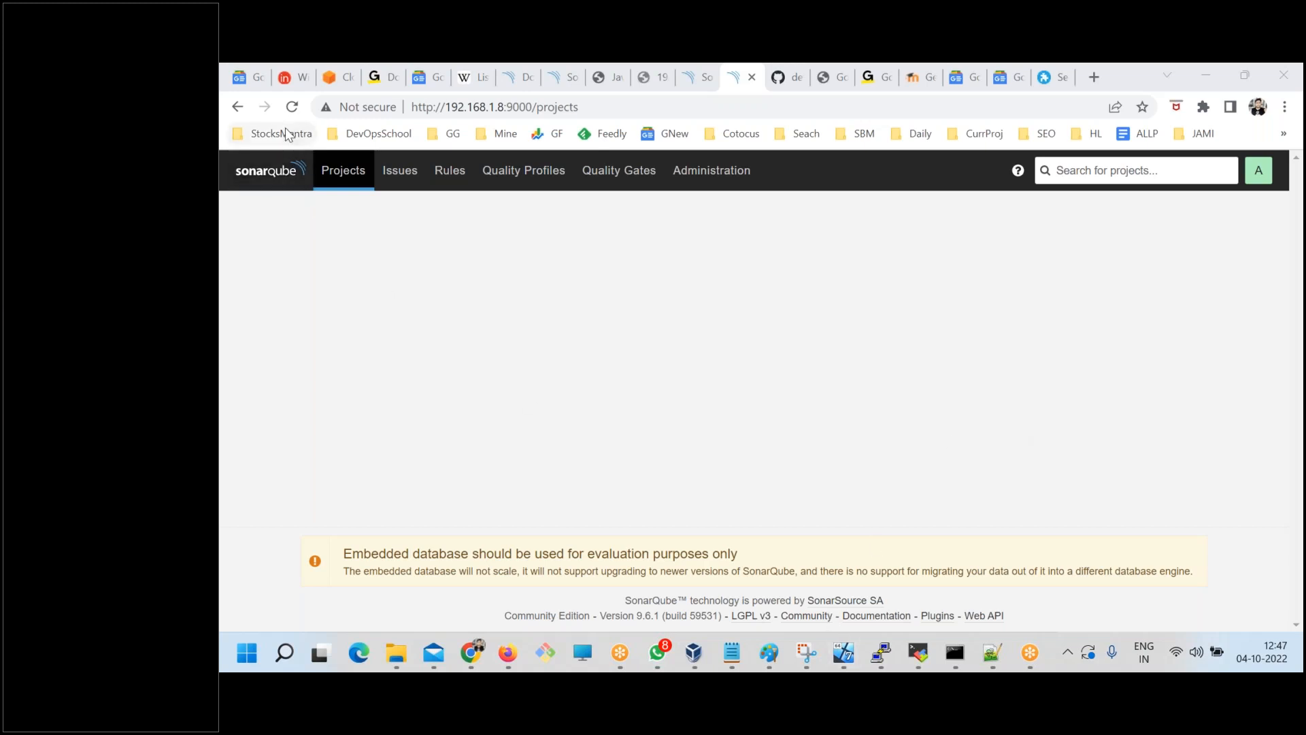
{"action": "left_click", "coordinate": [292, 107]}
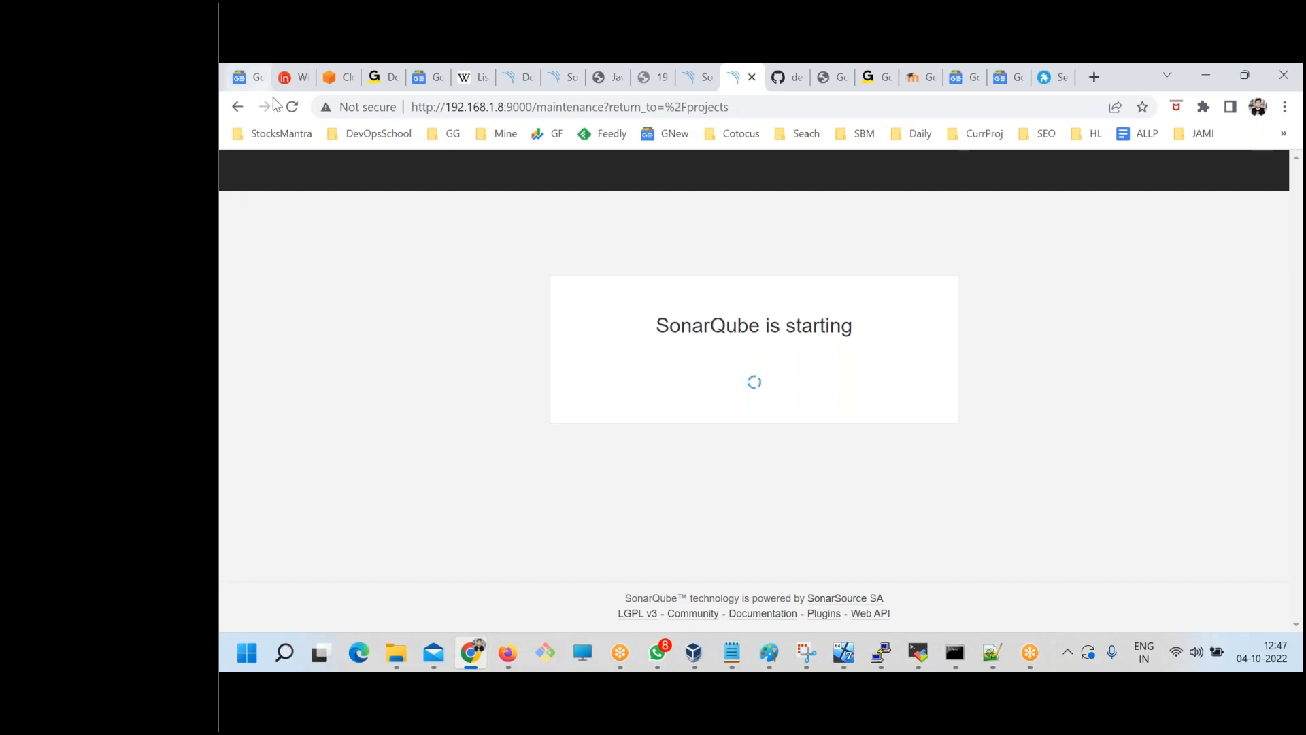
{"action": "left_click", "coordinate": [292, 107]}
{"action": "left_click", "coordinate": [1275, 381]}
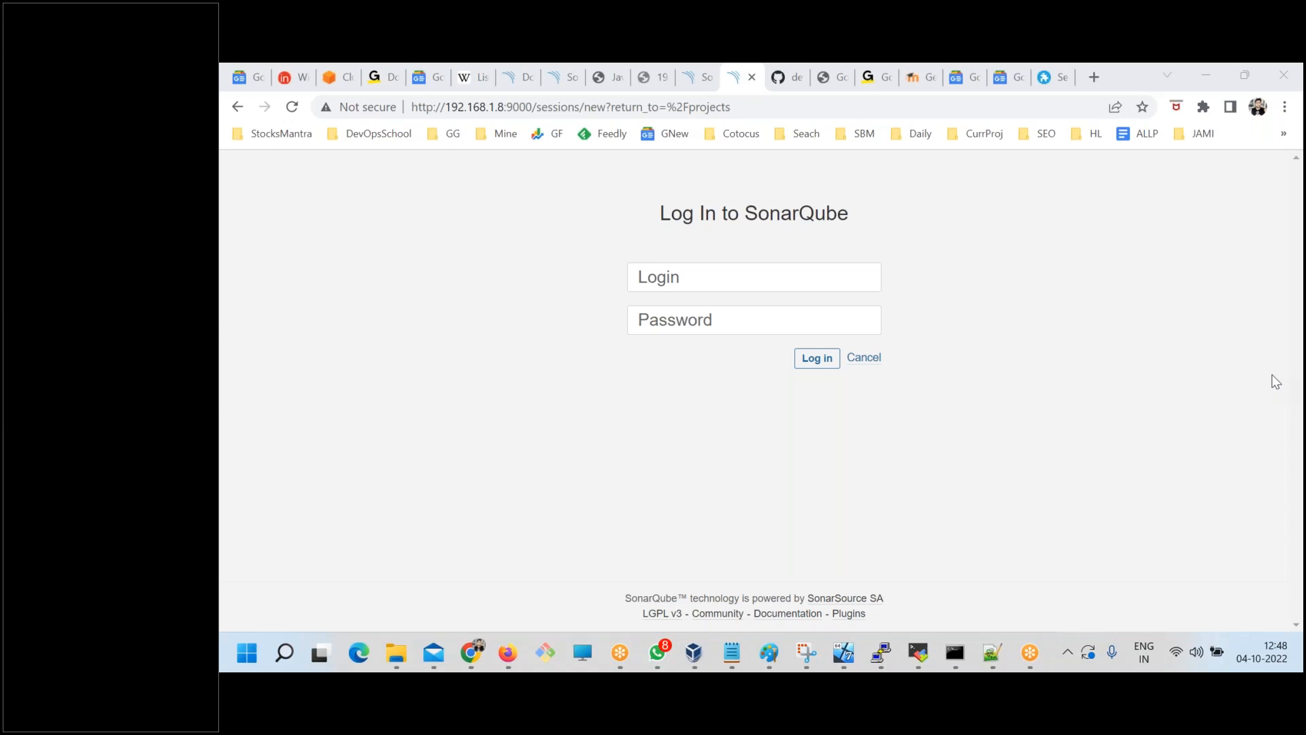
Log in to SonarQube as admin with the account password, dismissing the browser's password warning and declining to save the password.
{"action": "left_click", "coordinate": [688, 275]}
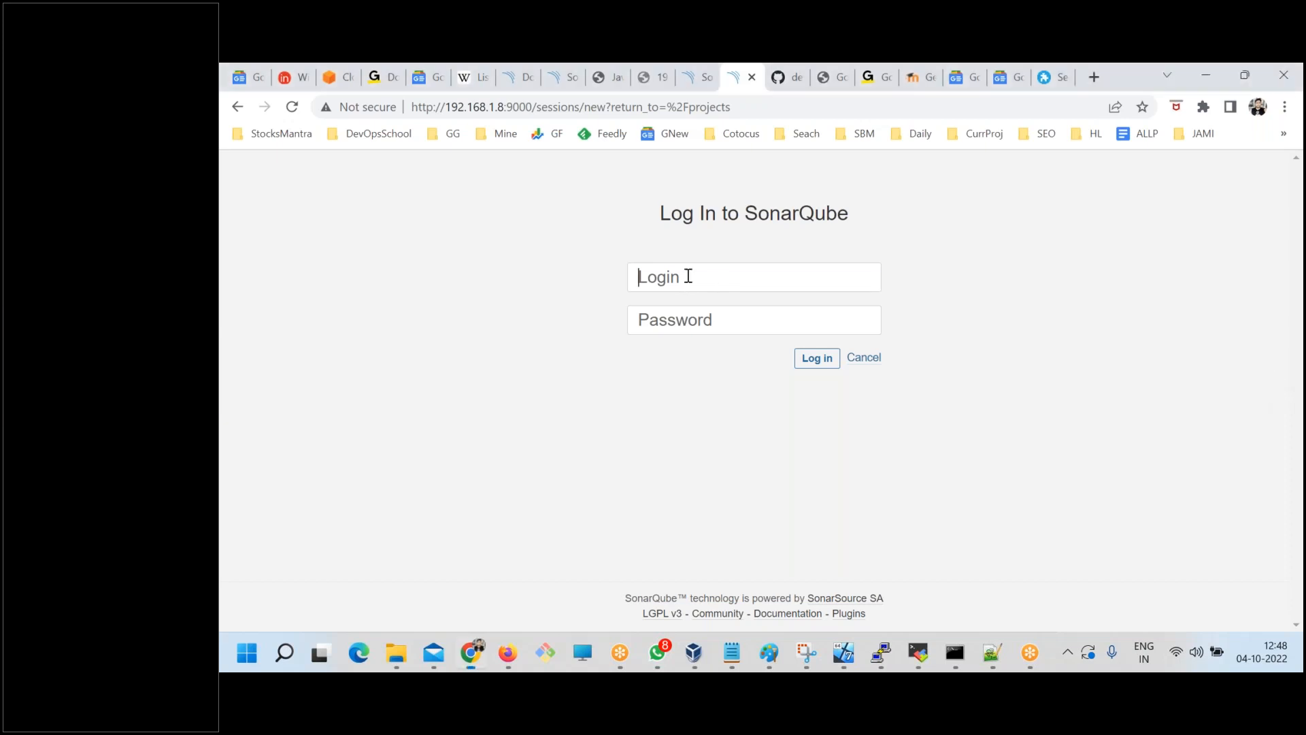
{"action": "type", "text": "admin"}
{"action": "key", "text": "Tab"}
{"action": "type", "text": "a••••••••"}
{"action": "key", "text": "ctrl+a"}
{"action": "type", "text": "•••••••••"}
{"action": "key", "text": "Return"}
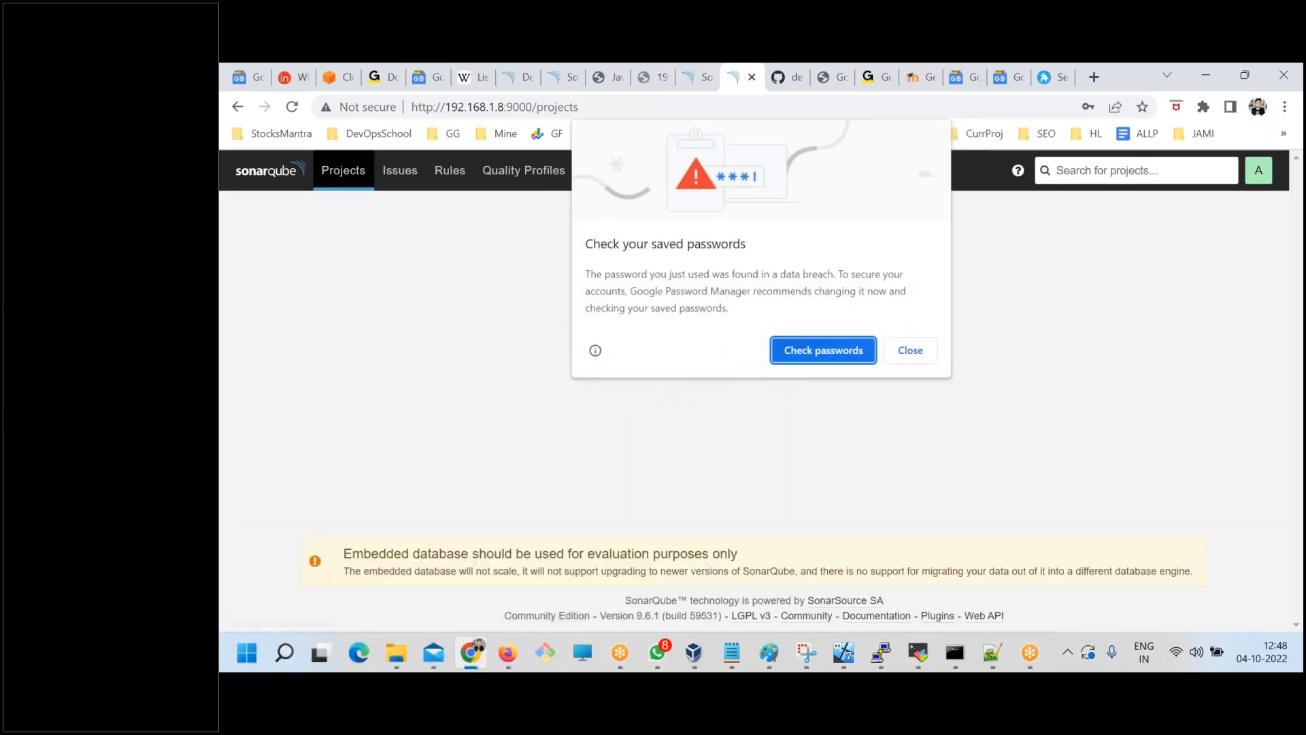
{"action": "left_click", "coordinate": [910, 350]}
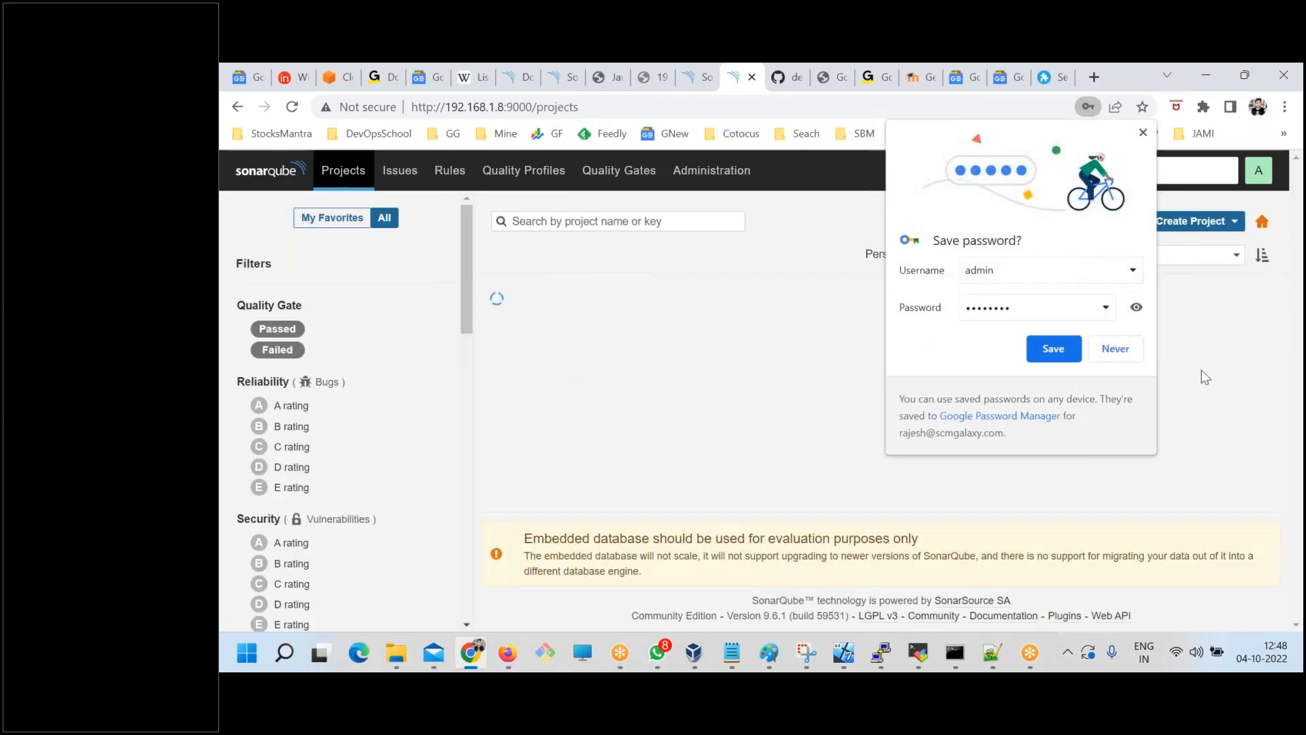
{"action": "left_click", "coordinate": [1119, 347]}
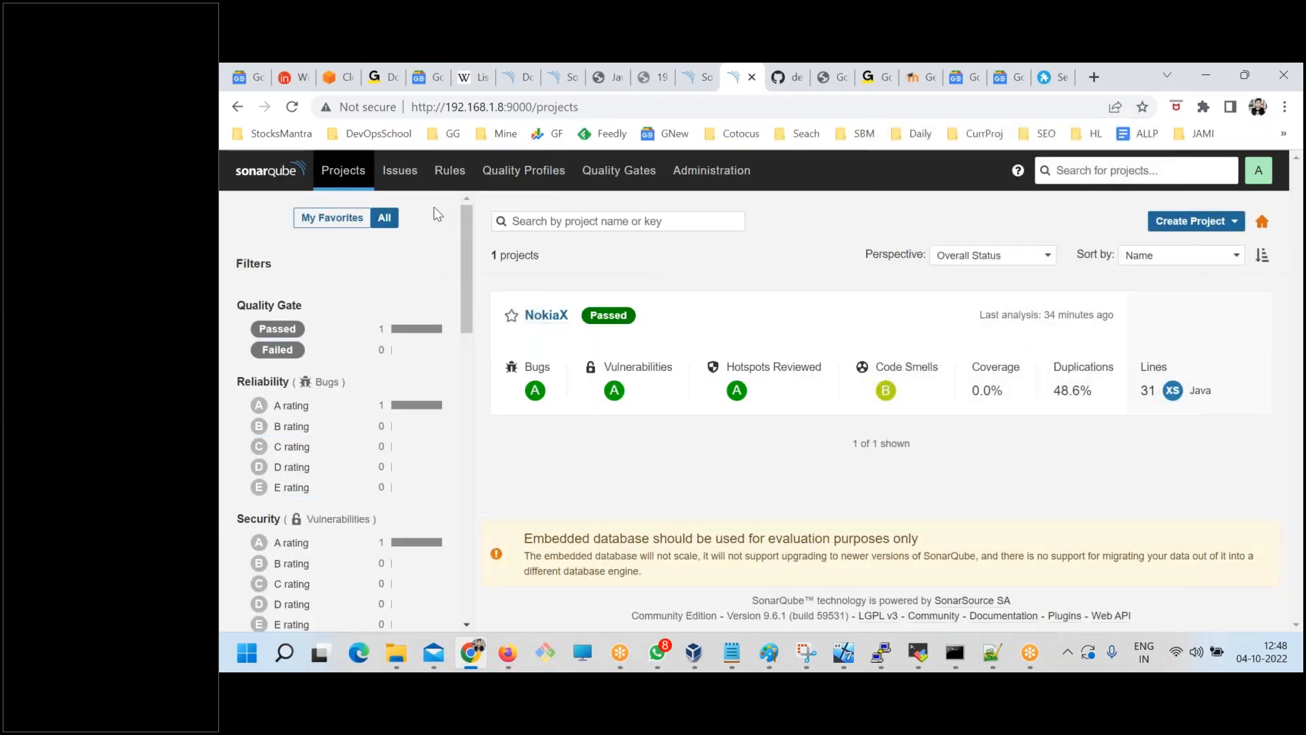
View the Issues page, and open the Rules page with the Language filter expanded.
{"action": "left_click", "coordinate": [408, 174]}
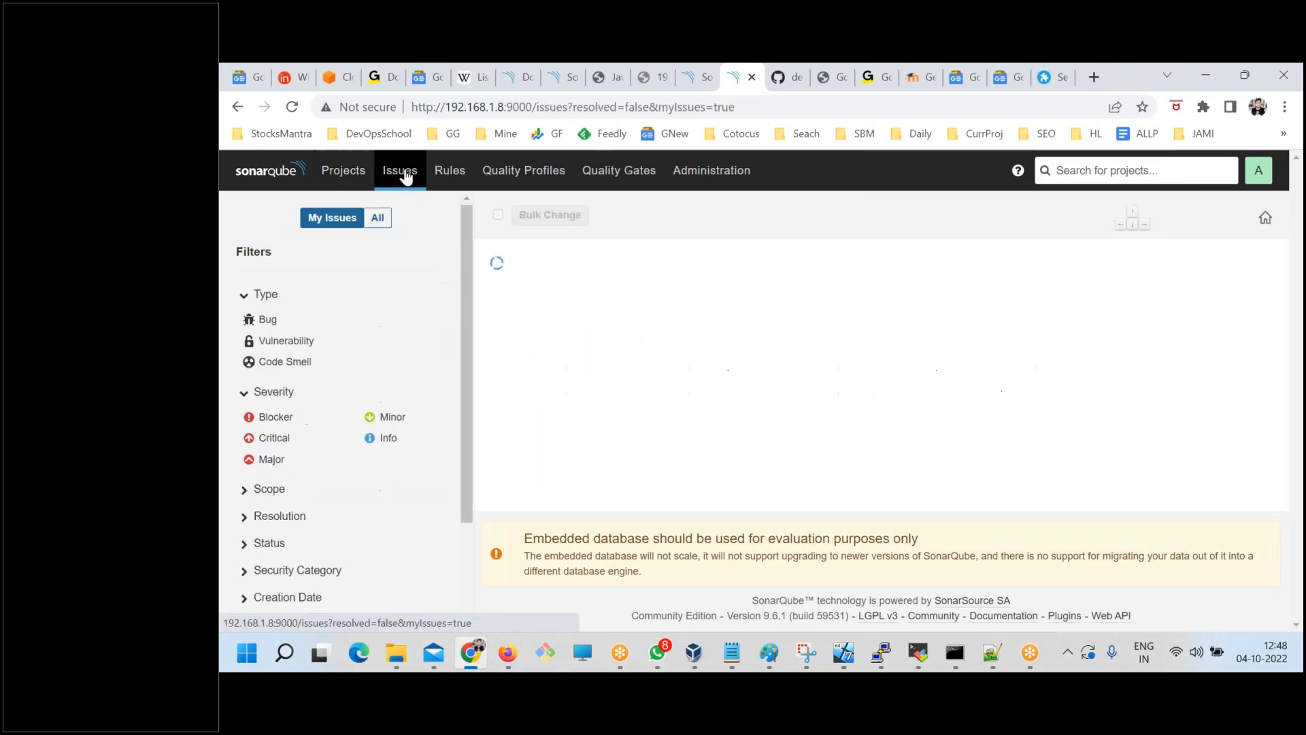
{"action": "left_click", "coordinate": [449, 172]}
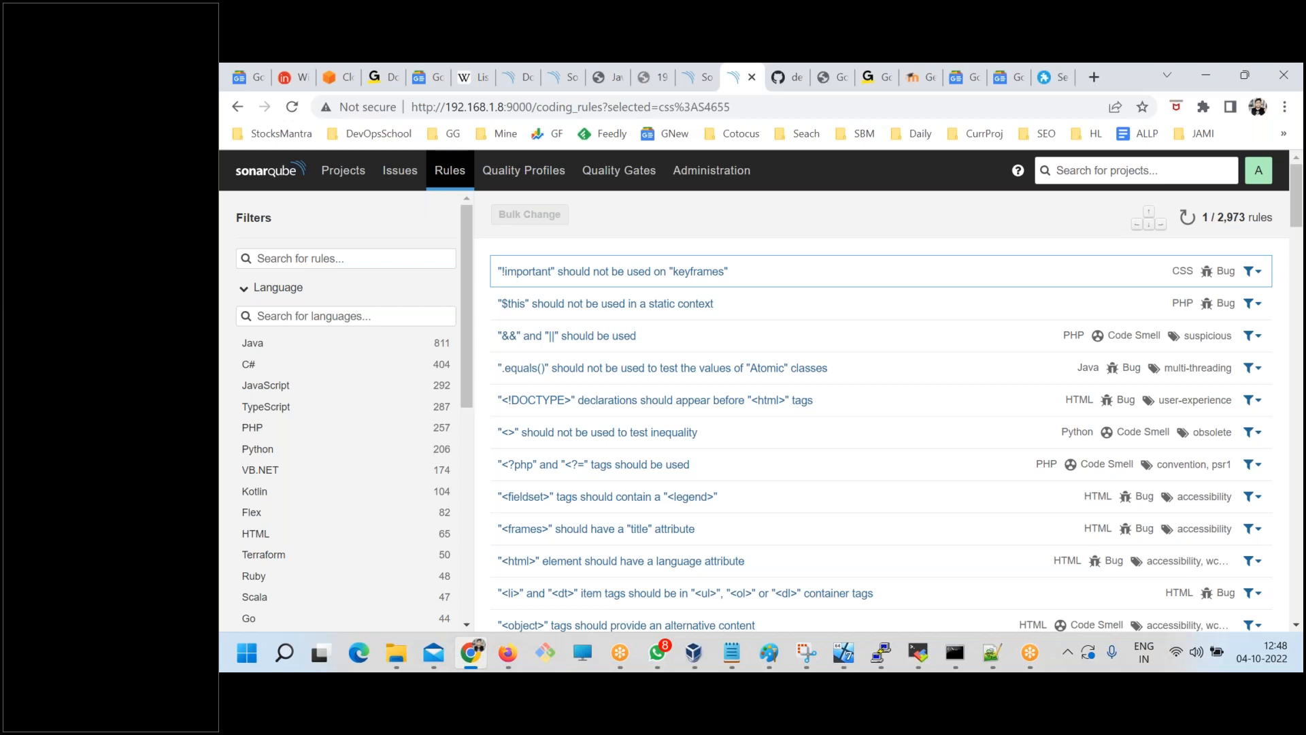
Collapse the Language filter, expand the Repository filter, and look through the rule repositories, including Checkstyle Java.
{"action": "left_click", "coordinate": [245, 288]}
{"action": "scroll", "coordinate": [272, 365], "scroll_direction": "down", "scroll_amount": 1}
{"action": "left_click", "coordinate": [262, 383]}
{"action": "scroll", "coordinate": [348, 521], "scroll_direction": "down", "scroll_amount": 2}
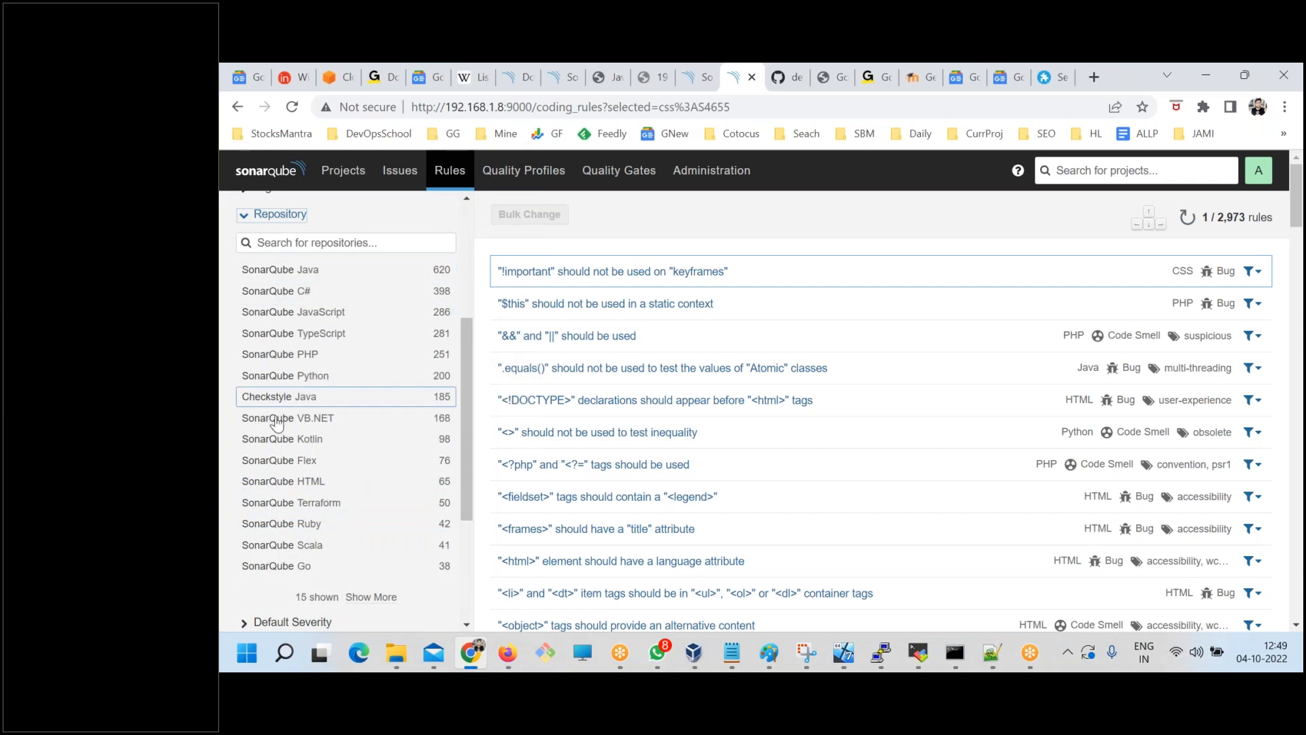
{"action": "scroll", "coordinate": [279, 523], "scroll_direction": "down", "scroll_amount": 2}
{"action": "scroll", "coordinate": [292, 544], "scroll_direction": "up", "scroll_amount": 2}
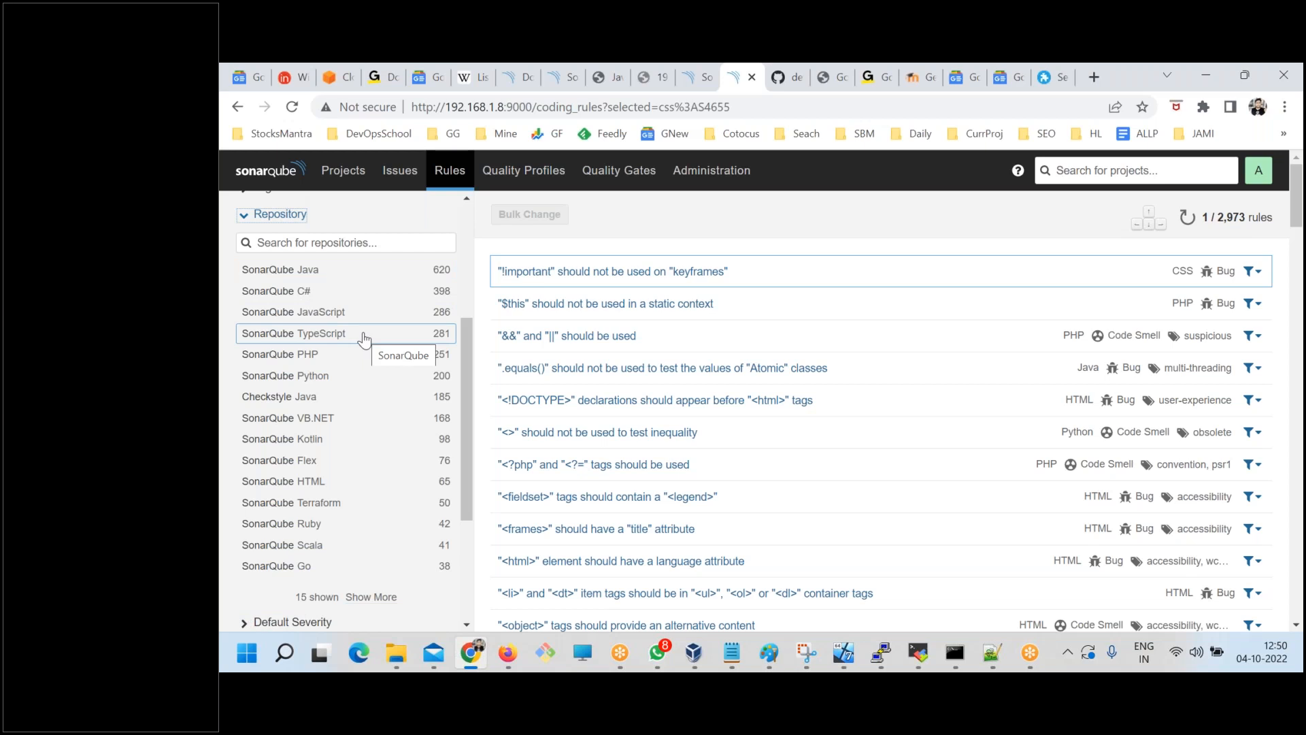
{"action": "scroll", "coordinate": [365, 333], "scroll_direction": "up", "scroll_amount": 4}
{"action": "scroll", "coordinate": [415, 442], "scroll_direction": "down", "scroll_amount": 6}
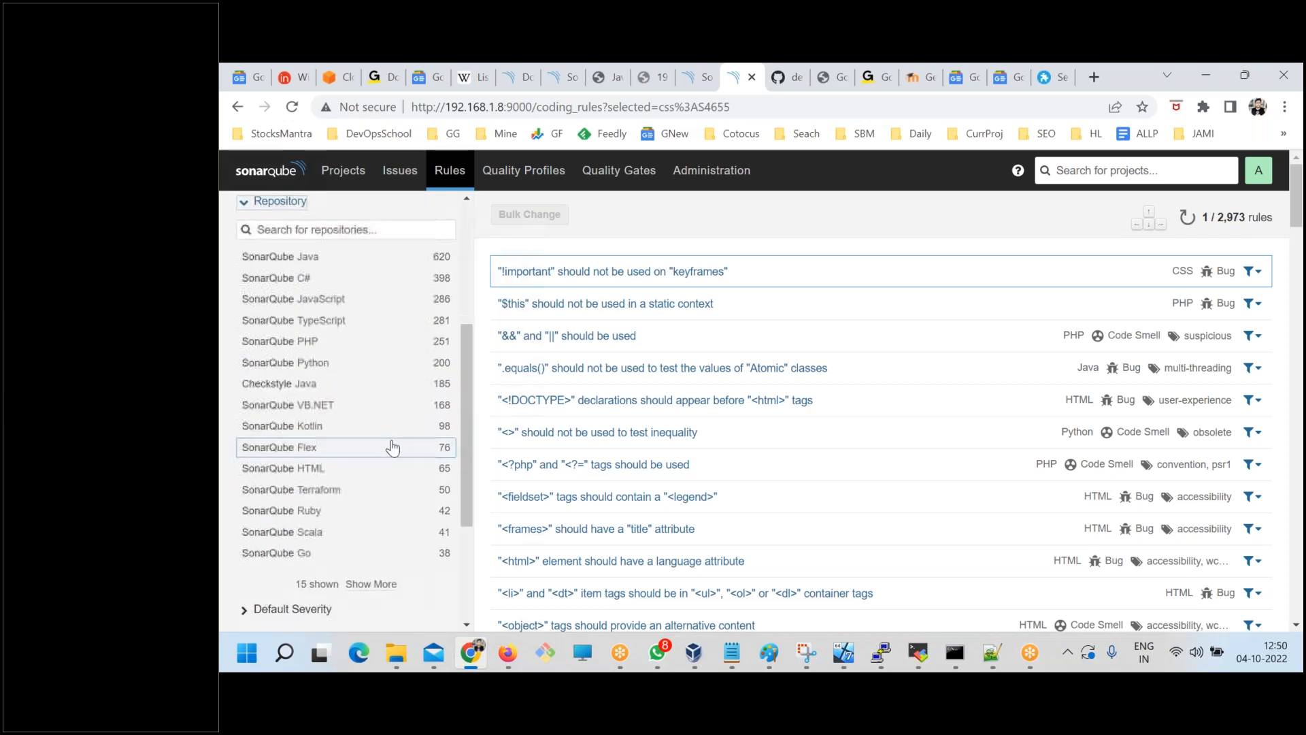
{"action": "scroll", "coordinate": [320, 503], "scroll_direction": "up", "scroll_amount": 4}
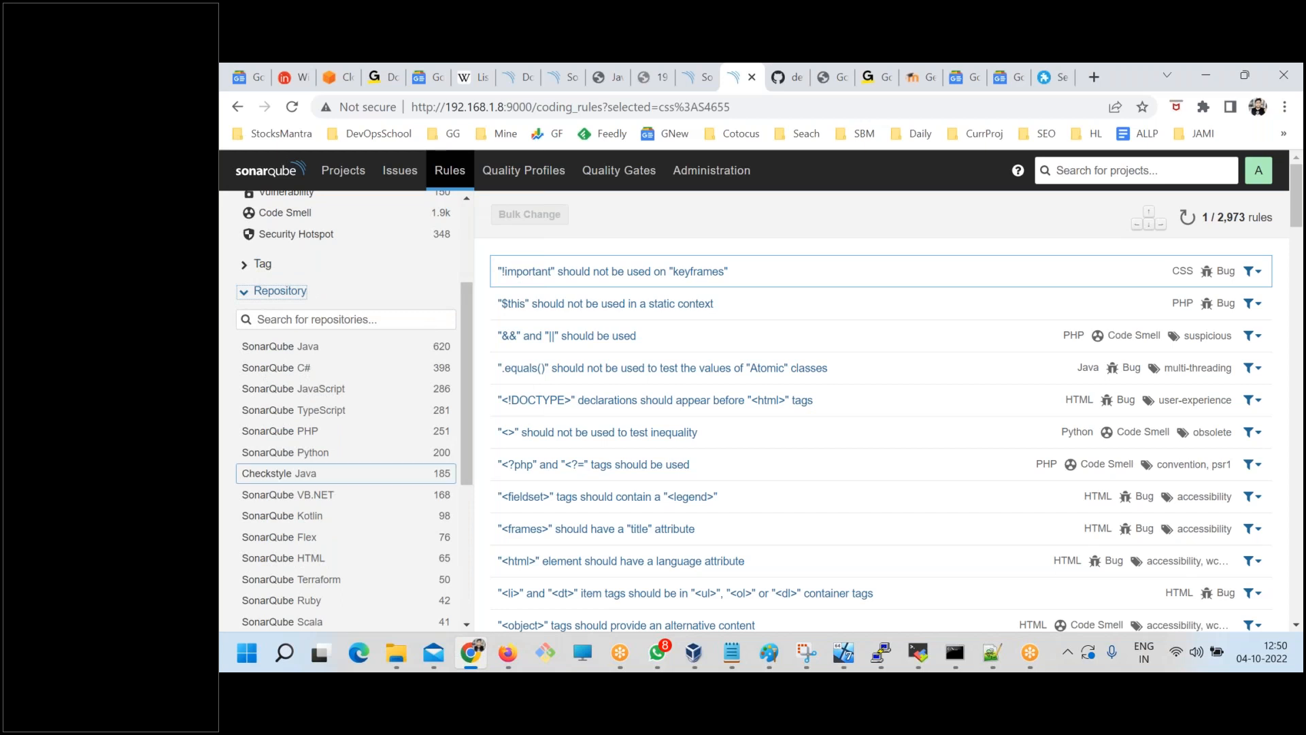
Review the additional languages supported by the Developer Edition on the SonarQube downloads page.
{"action": "left_click", "coordinate": [556, 77]}
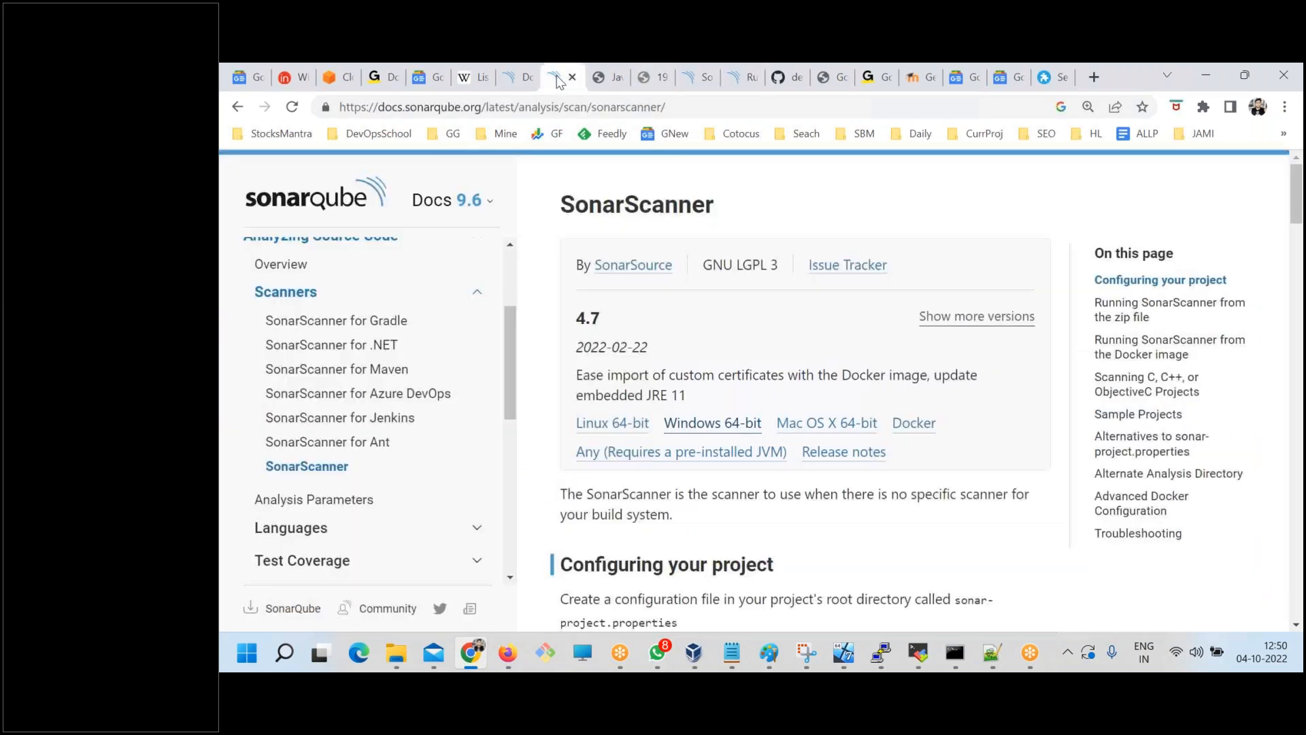
{"action": "left_click", "coordinate": [506, 68]}
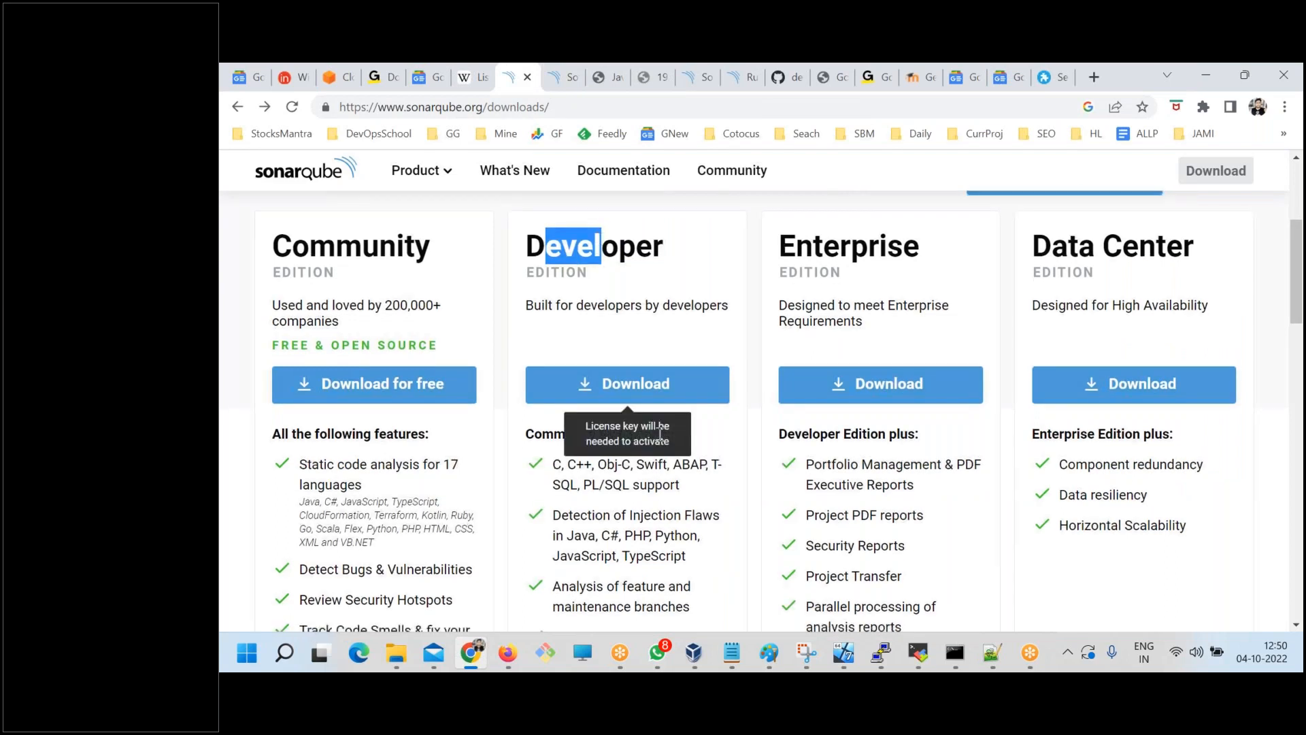
{"action": "scroll", "coordinate": [661, 435], "scroll_direction": "down", "scroll_amount": 1}
{"action": "left_click_drag", "start_coordinate": [680, 405], "coordinate": [554, 387]}
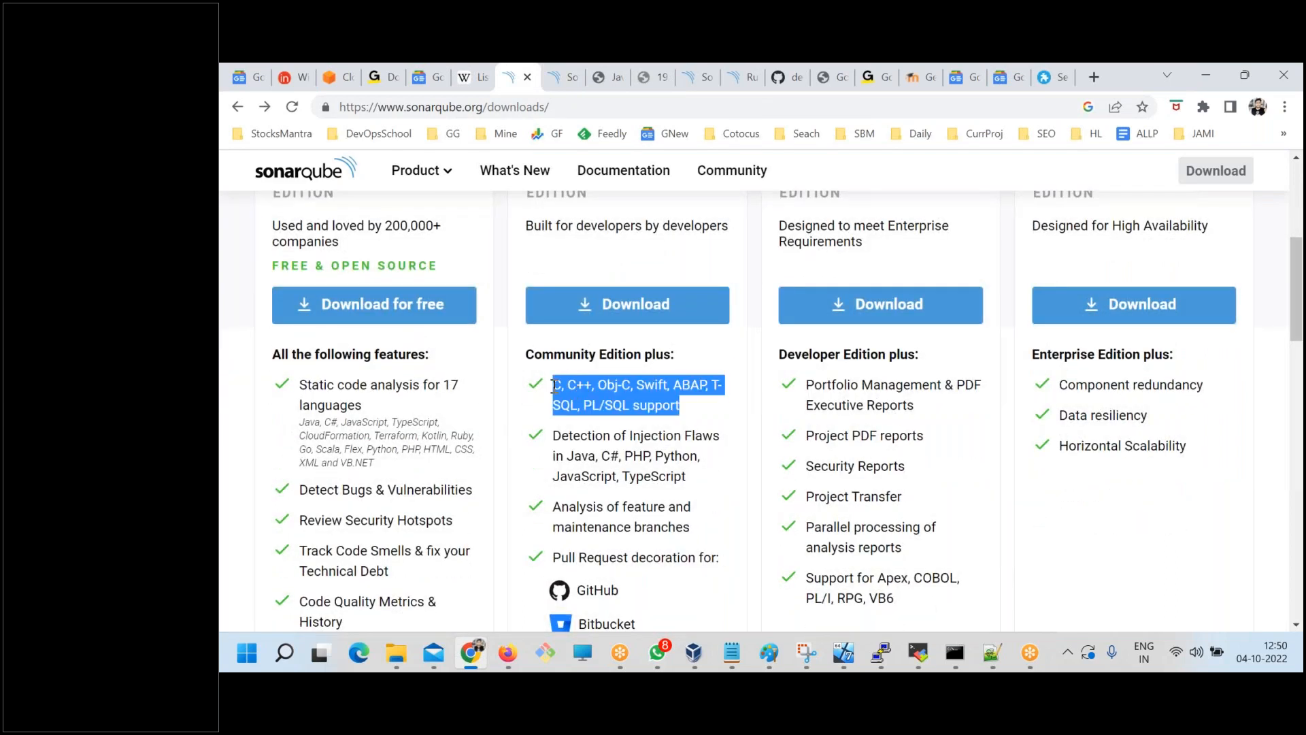
{"action": "left_click", "coordinate": [655, 447]}
{"action": "left_click_drag", "start_coordinate": [663, 433], "coordinate": [554, 386]}
{"action": "left_click", "coordinate": [603, 405]}
{"action": "left_click", "coordinate": [592, 435]}
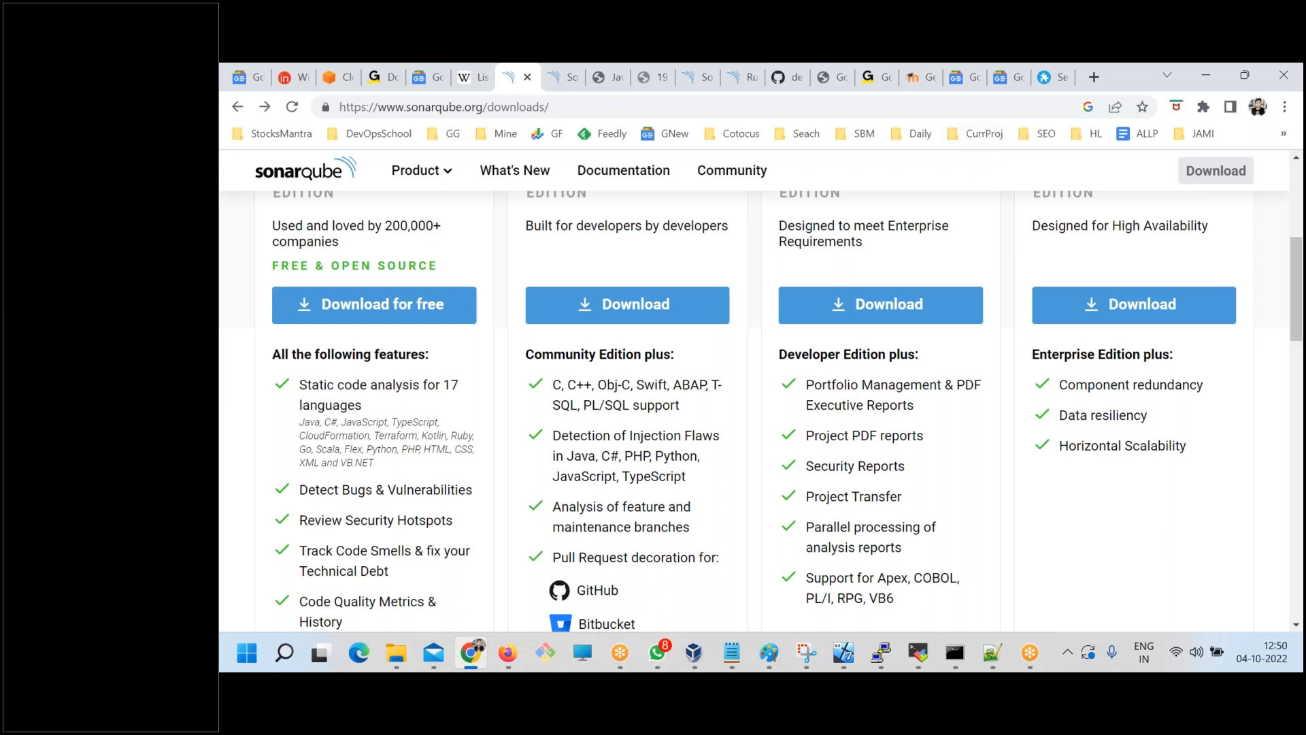
Return to the SonarQube Rules page, collapse the Repository filter, and briefly check the command prompt window.
{"action": "left_click", "coordinate": [742, 77]}
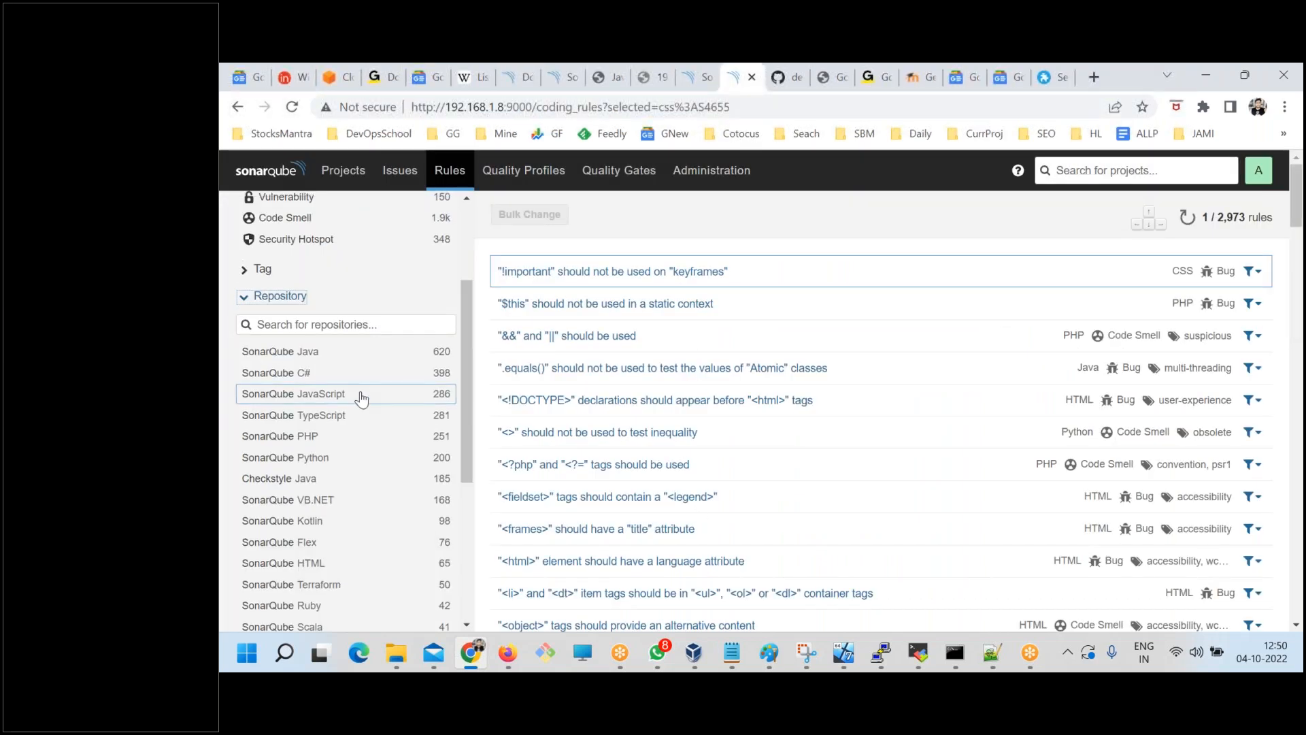
{"action": "scroll", "coordinate": [362, 397], "scroll_direction": "up", "scroll_amount": 3}
{"action": "left_click", "coordinate": [244, 460]}
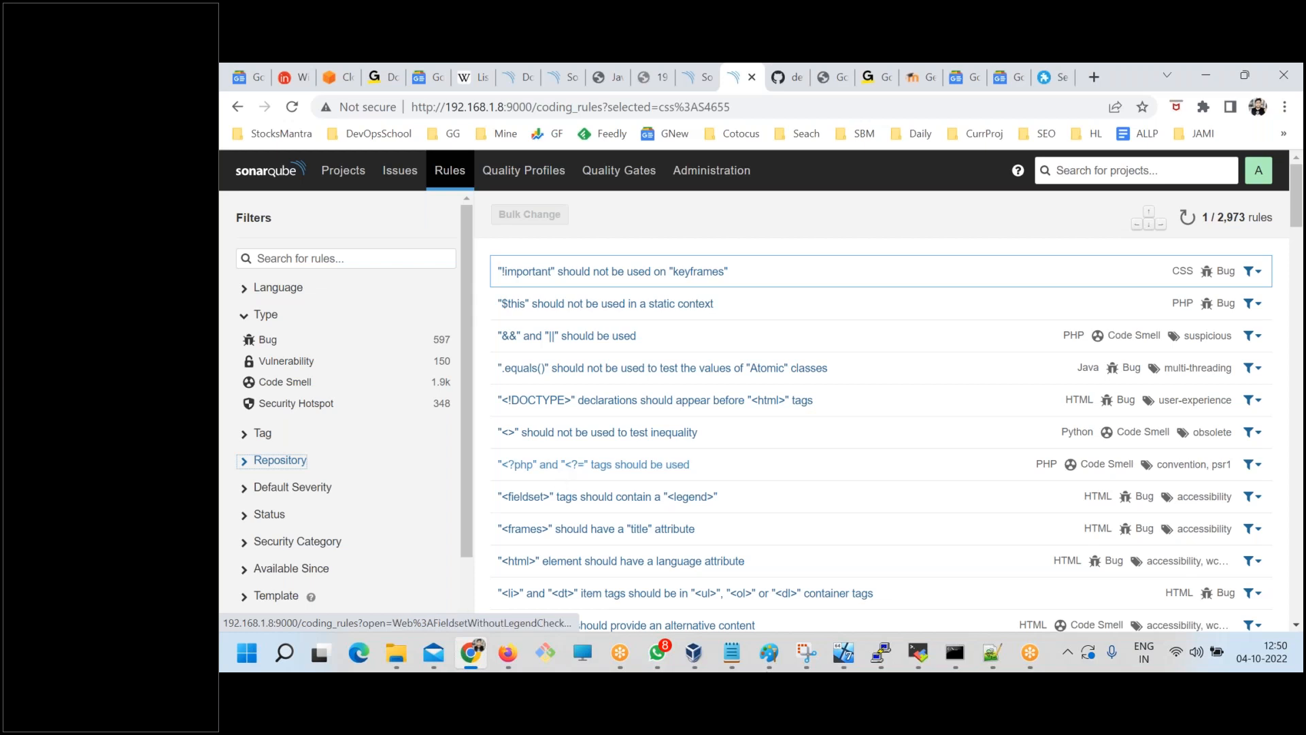
{"action": "left_click", "coordinate": [954, 653]}
{"action": "left_click", "coordinate": [1006, 600]}
{"action": "key", "text": "alt+Tab"}
{"action": "left_click", "coordinate": [1269, 310]}
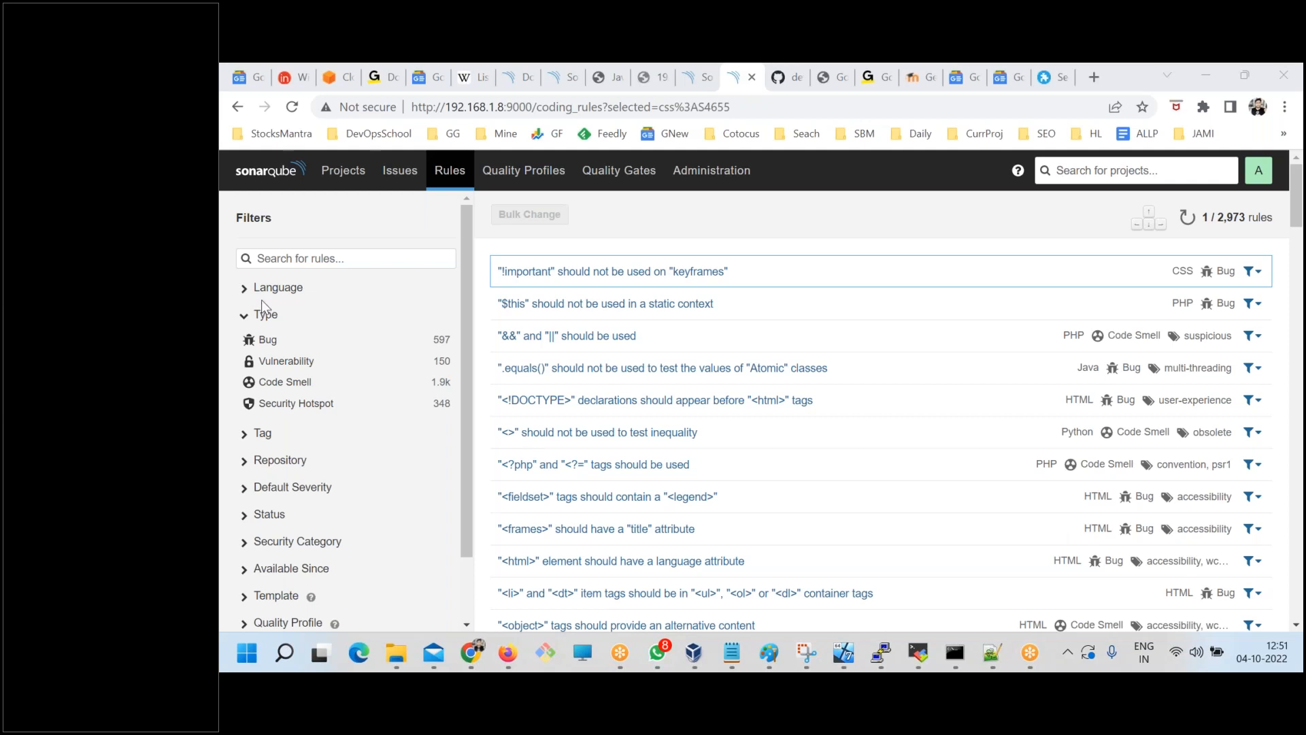
Read the Quality Profiles description, and check the end of the scanner output in the command prompt.
{"action": "left_click", "coordinate": [515, 183]}
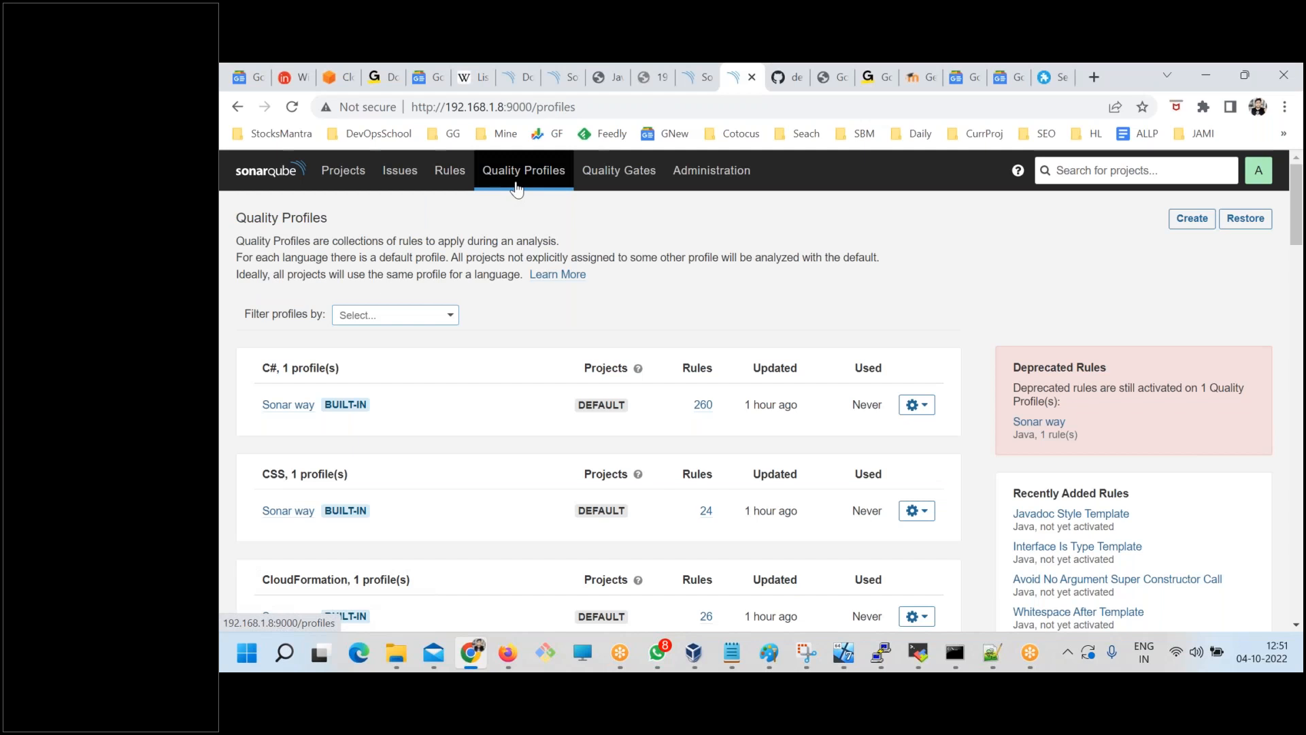
{"action": "left_click_drag", "start_coordinate": [236, 241], "coordinate": [679, 232]}
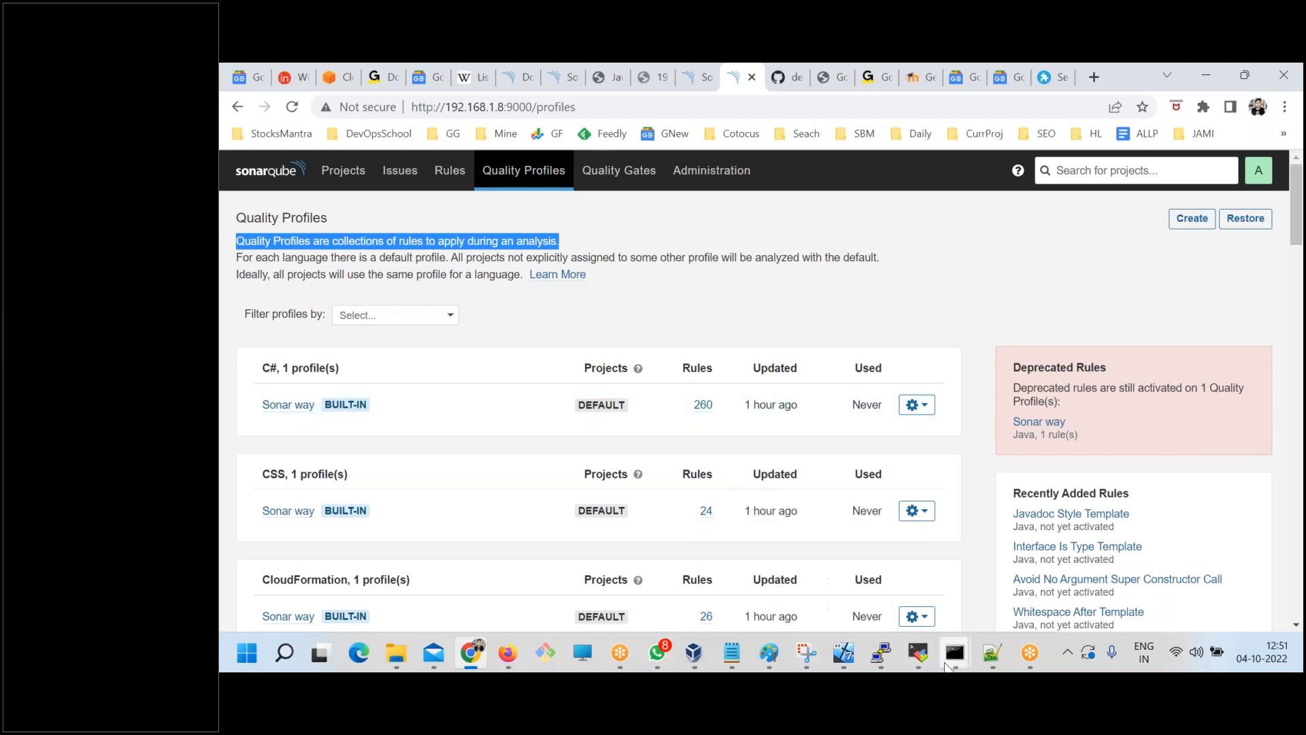
{"action": "mouse_move", "coordinate": [954, 653]}
{"action": "left_click", "coordinate": [1027, 599]}
{"action": "left_click_drag", "start_coordinate": [694, 527], "coordinate": [516, 357]}
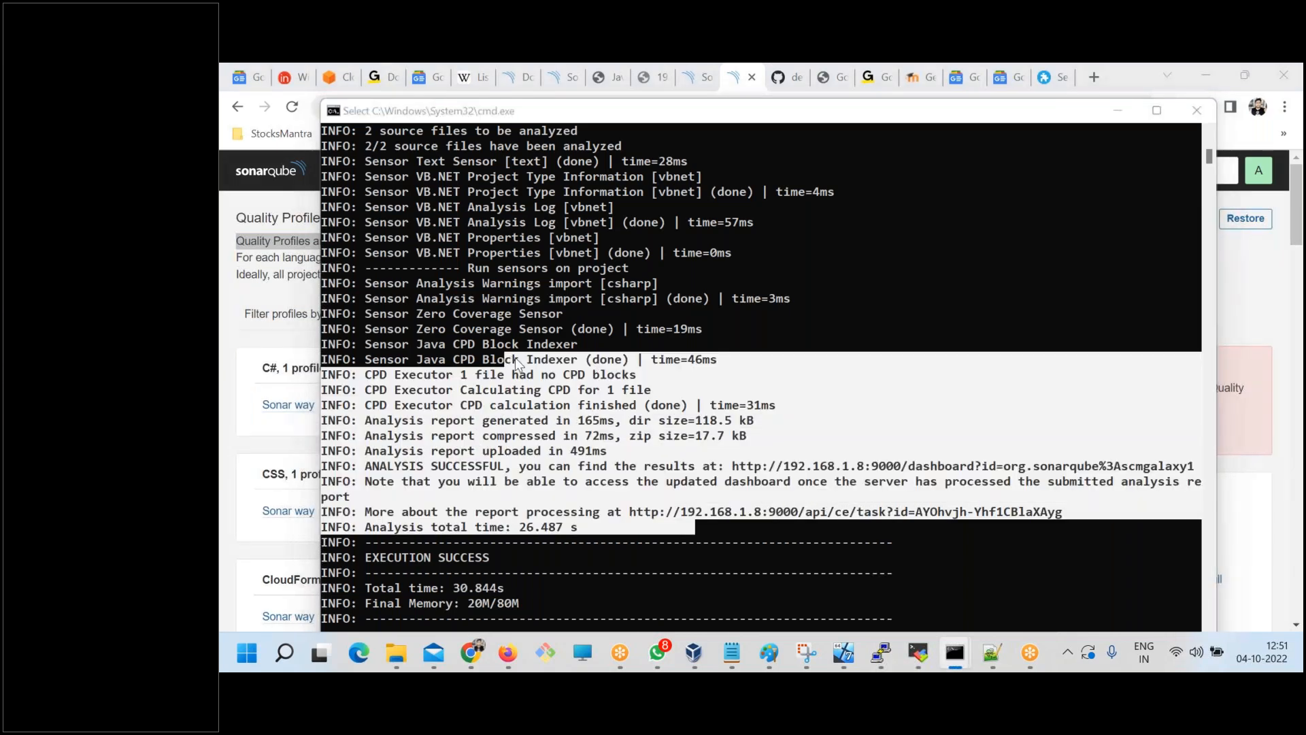
{"action": "key", "text": "alt+Tab"}
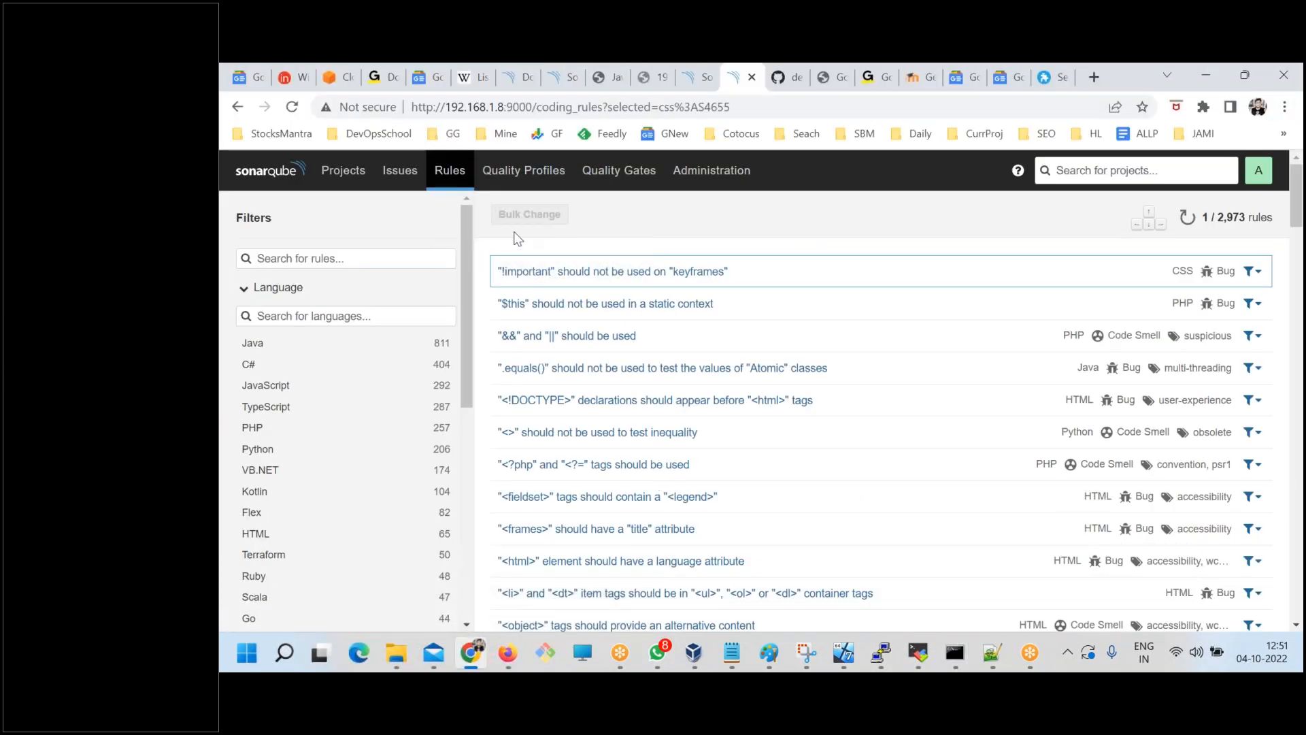
Reopen the Quality Profiles page and look through the built-in profiles per language down to Java.
{"action": "left_click", "coordinate": [524, 170]}
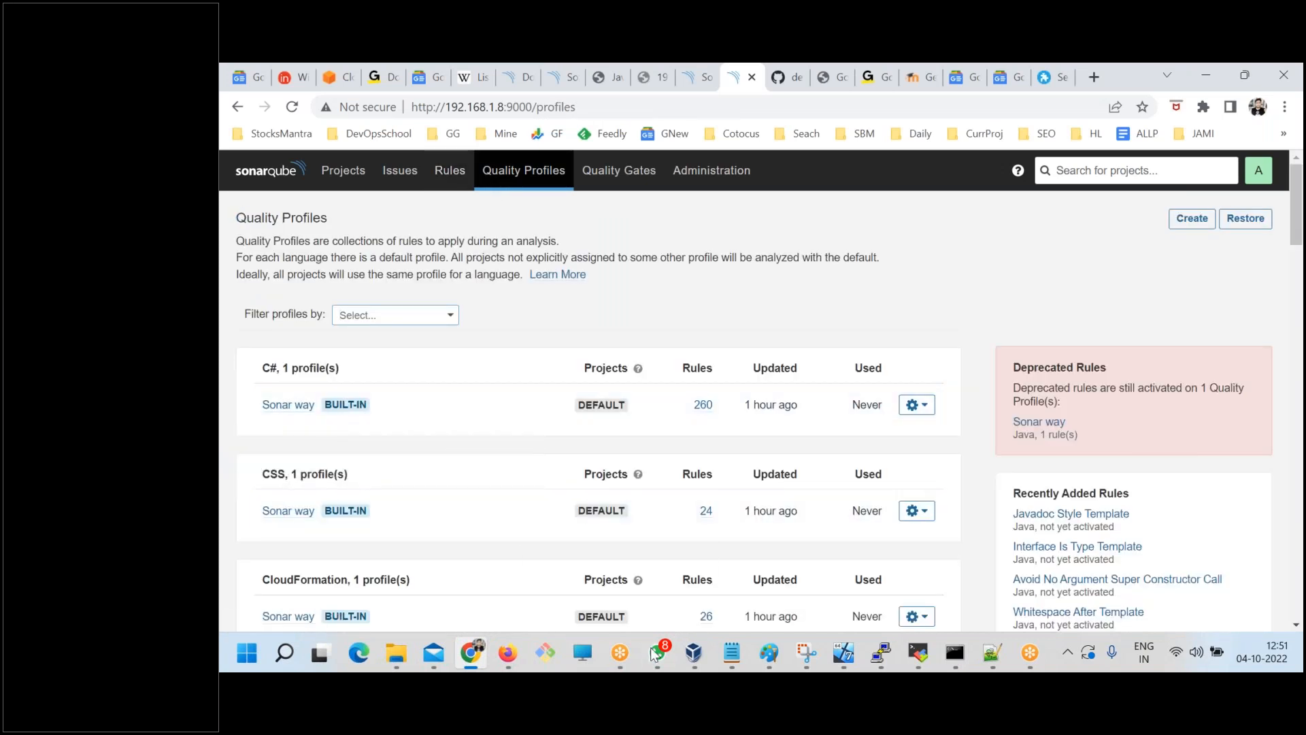
{"action": "mouse_move", "coordinate": [653, 655]}
{"action": "left_click_drag", "start_coordinate": [251, 406], "coordinate": [318, 410]}
{"action": "left_click", "coordinate": [317, 419]}
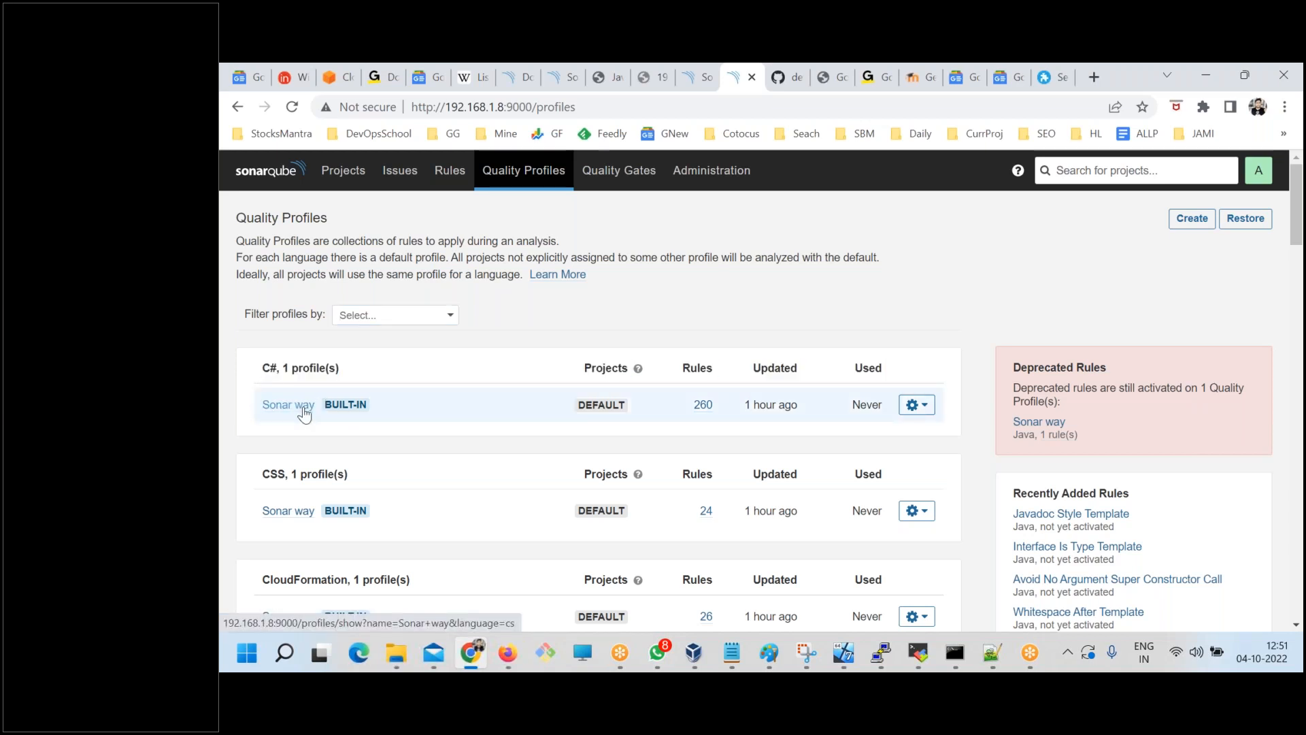
{"action": "left_click_drag", "start_coordinate": [266, 360], "coordinate": [286, 371]}
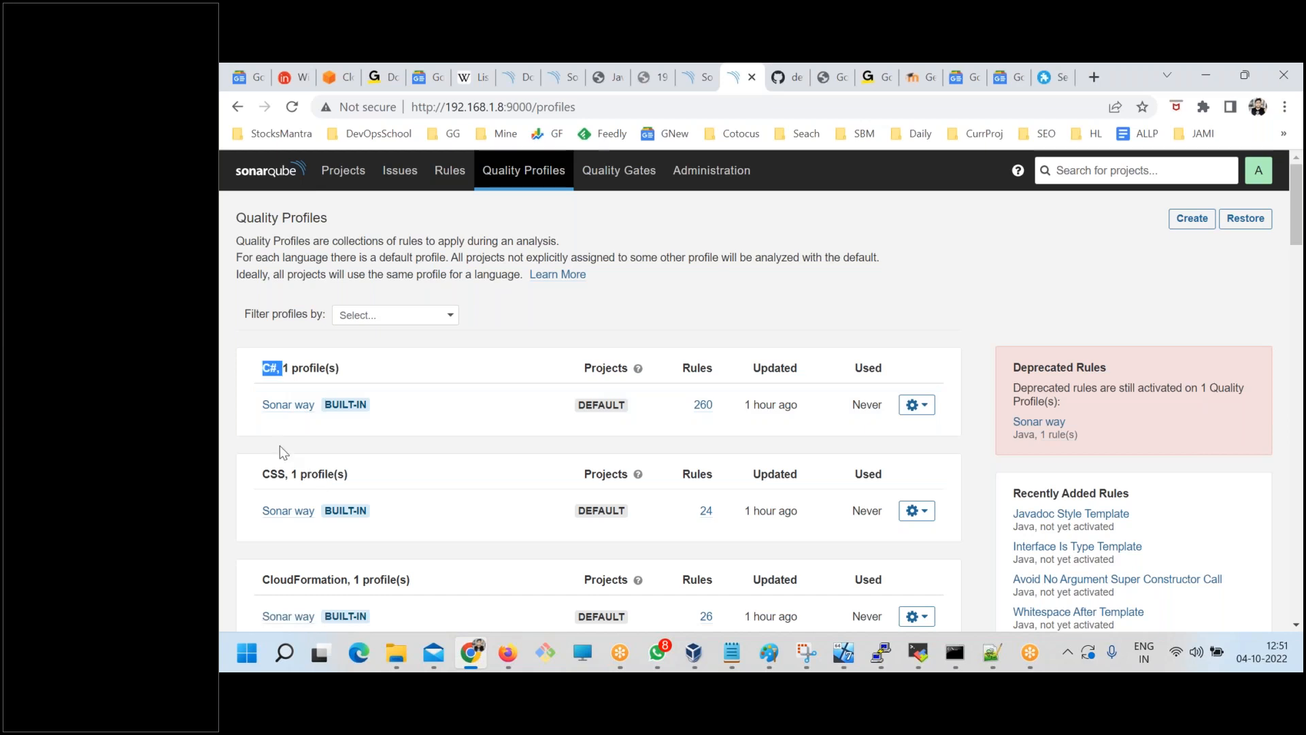
{"action": "scroll", "coordinate": [292, 463], "scroll_direction": "down", "scroll_amount": 1}
{"action": "scroll", "coordinate": [292, 409], "scroll_direction": "down", "scroll_amount": 12}
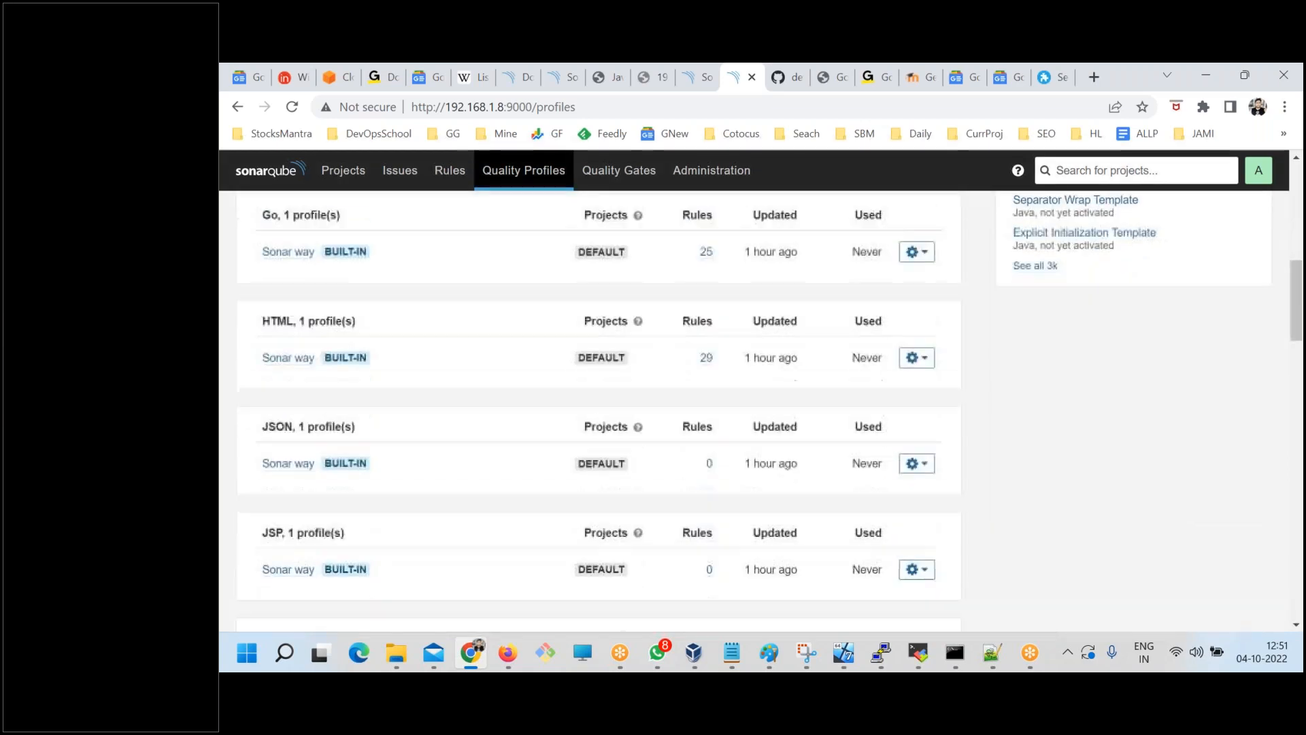
{"action": "scroll", "coordinate": [337, 476], "scroll_direction": "down", "scroll_amount": 1}
Examine the Java Sonar way profile's default status, rules, and updated and last-used times.
{"action": "left_click_drag", "start_coordinate": [263, 283], "coordinate": [343, 318]}
{"action": "double_click", "coordinate": [297, 283]}
{"action": "left_click_drag", "start_coordinate": [572, 320], "coordinate": [264, 328]}
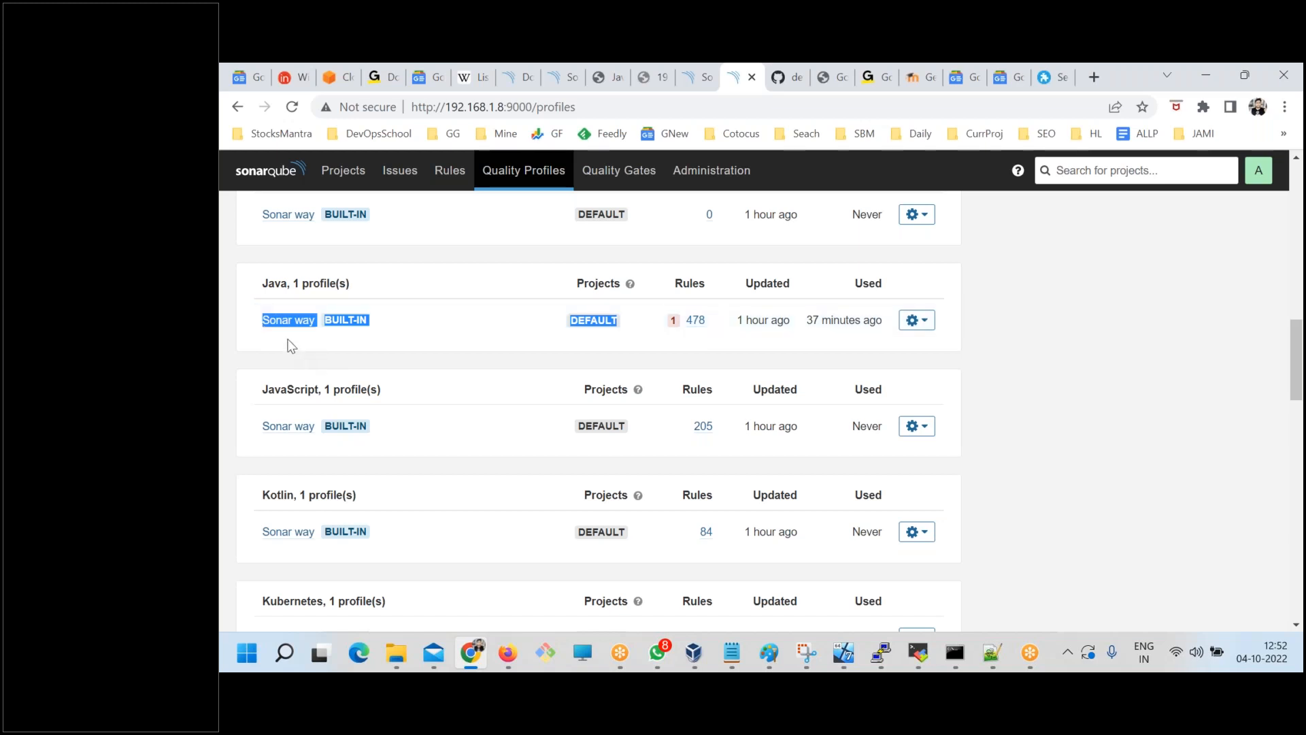
{"action": "left_click_drag", "start_coordinate": [706, 330], "coordinate": [792, 320]}
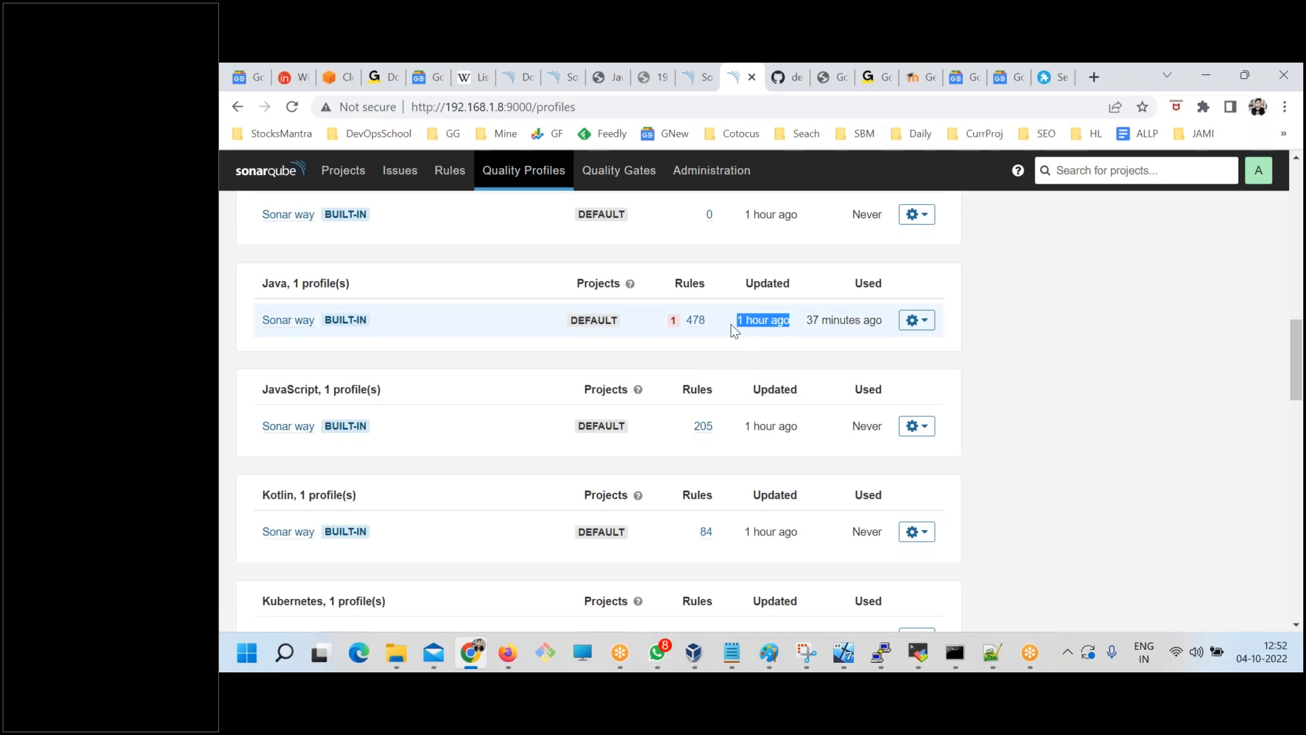
{"action": "left_click", "coordinate": [805, 351]}
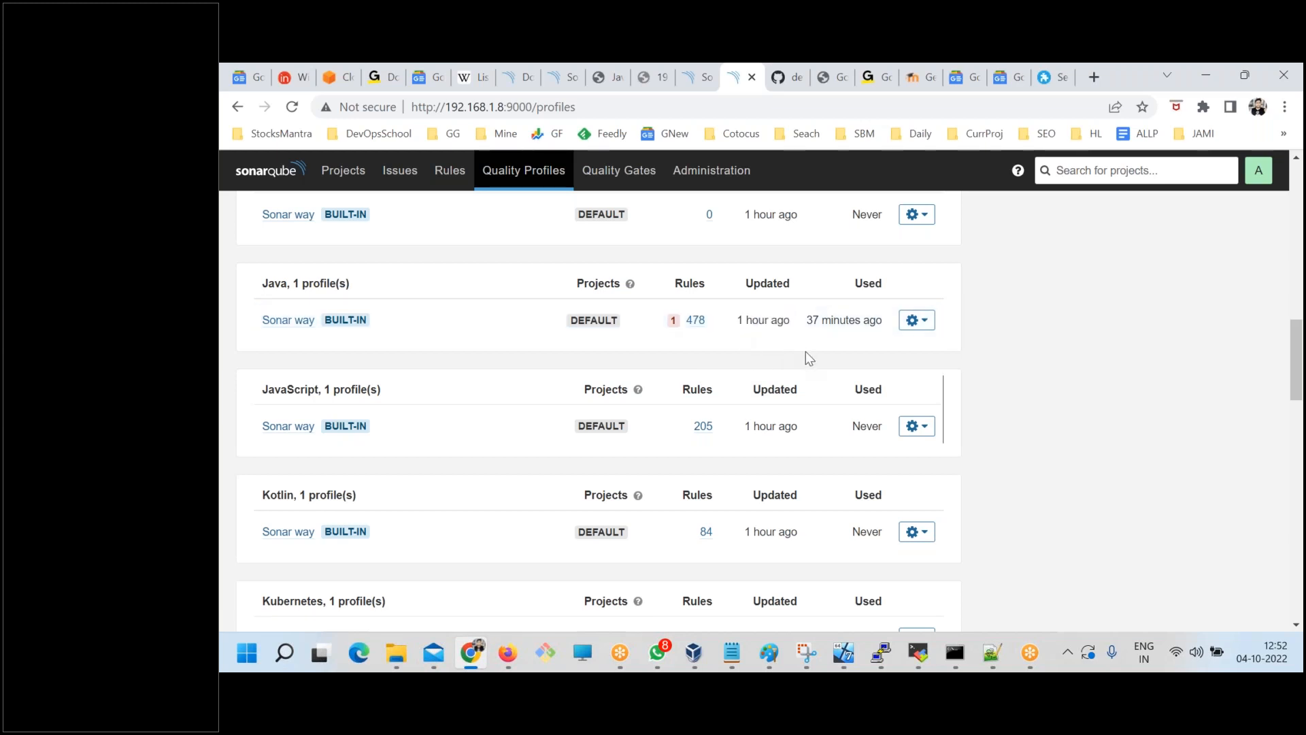
{"action": "left_click_drag", "start_coordinate": [803, 319], "coordinate": [883, 319]}
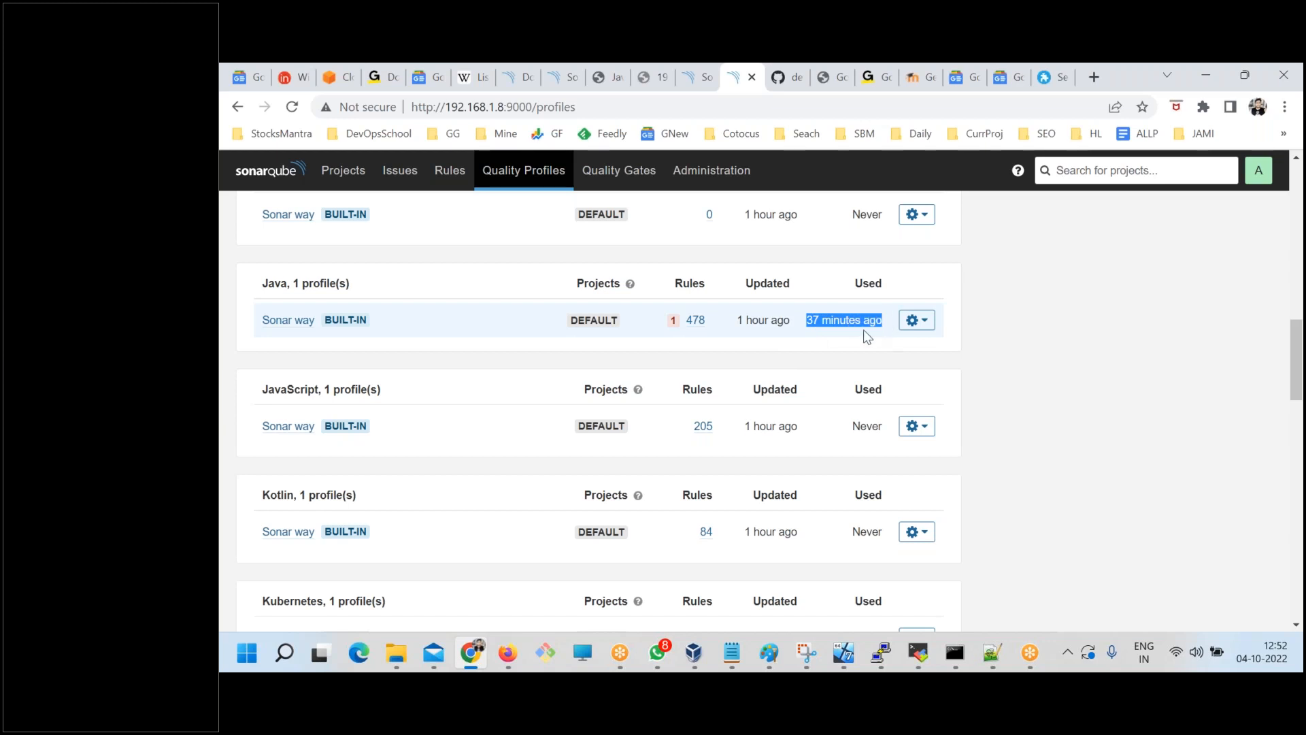
Search back through the scanner output in the command prompt for the quality profile applied to Java.
{"action": "left_click", "coordinate": [955, 653]}
{"action": "left_click", "coordinate": [980, 619]}
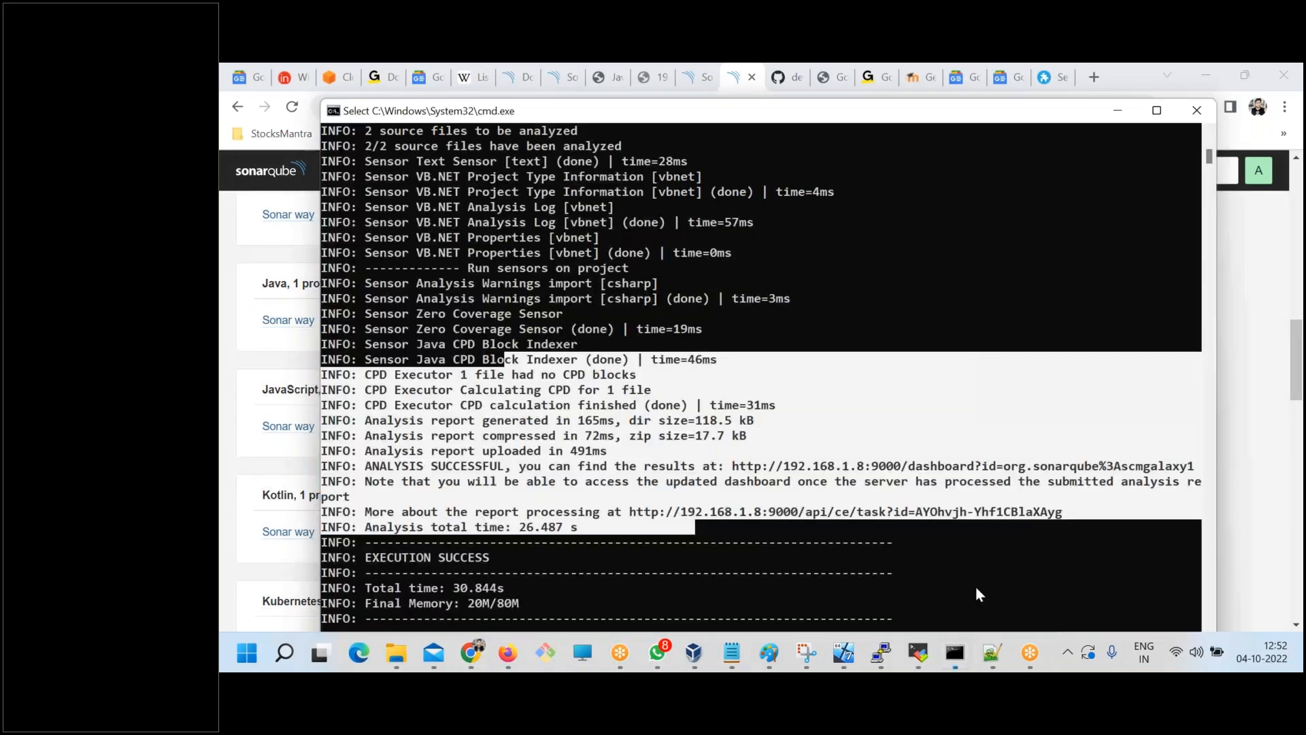
{"action": "scroll", "coordinate": [527, 459], "scroll_direction": "up", "scroll_amount": 2}
{"action": "scroll", "coordinate": [527, 460], "scroll_direction": "up", "scroll_amount": 5}
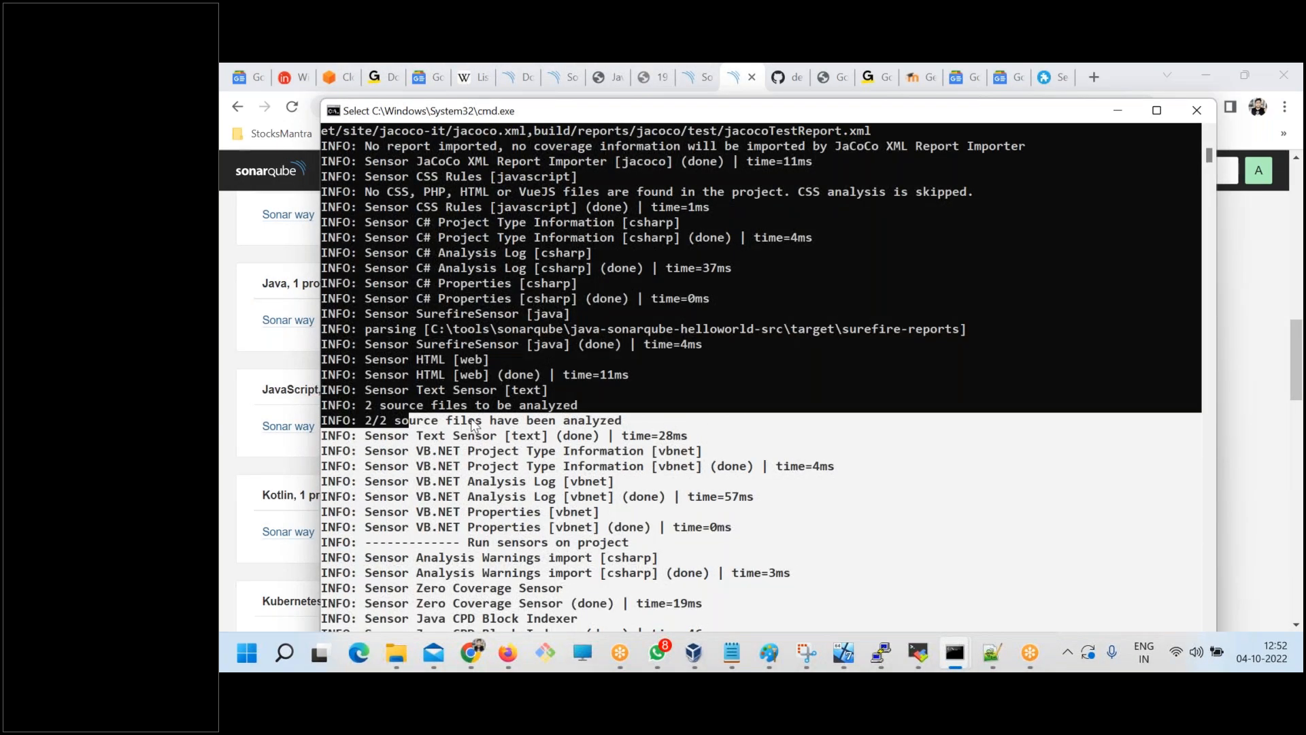
{"action": "scroll", "coordinate": [472, 419], "scroll_direction": "up", "scroll_amount": 1}
{"action": "scroll", "coordinate": [622, 373], "scroll_direction": "up", "scroll_amount": 2}
{"action": "left_click_drag", "start_coordinate": [502, 253], "coordinate": [549, 345]}
{"action": "left_click", "coordinate": [470, 268]}
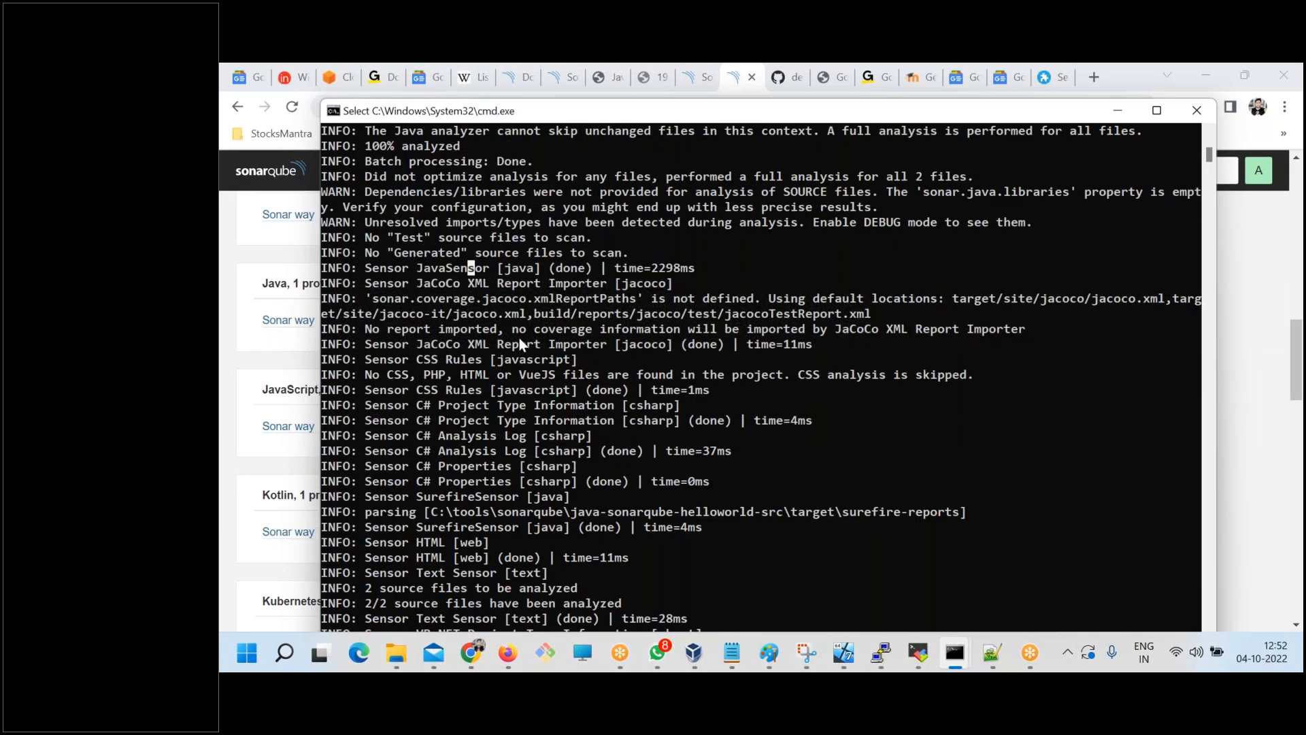
{"action": "scroll", "coordinate": [518, 340], "scroll_direction": "up", "scroll_amount": 2}
{"action": "scroll", "coordinate": [519, 364], "scroll_direction": "up", "scroll_amount": 2}
{"action": "left_click_drag", "start_coordinate": [412, 162], "coordinate": [559, 329]}
{"action": "scroll", "coordinate": [574, 370], "scroll_direction": "up", "scroll_amount": 1}
{"action": "scroll", "coordinate": [574, 371], "scroll_direction": "up", "scroll_amount": 4}
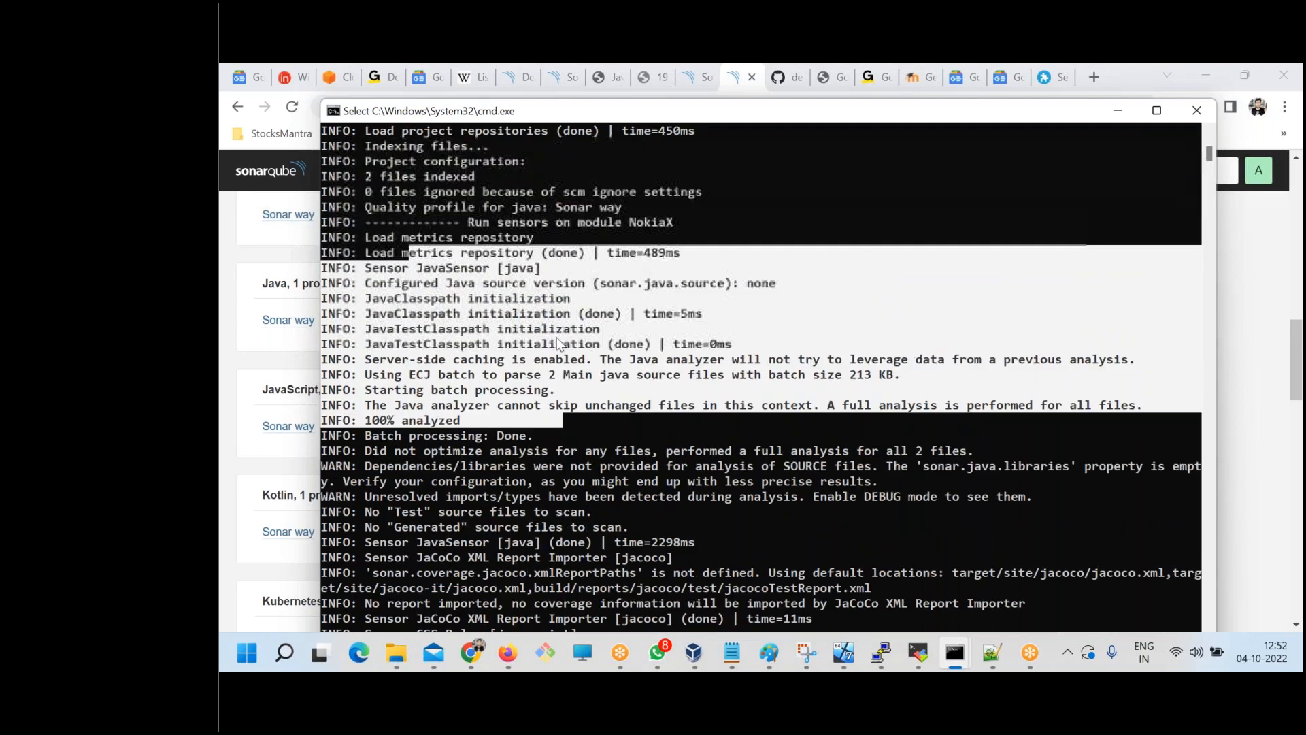
{"action": "left_click_drag", "start_coordinate": [366, 298], "coordinate": [621, 300]}
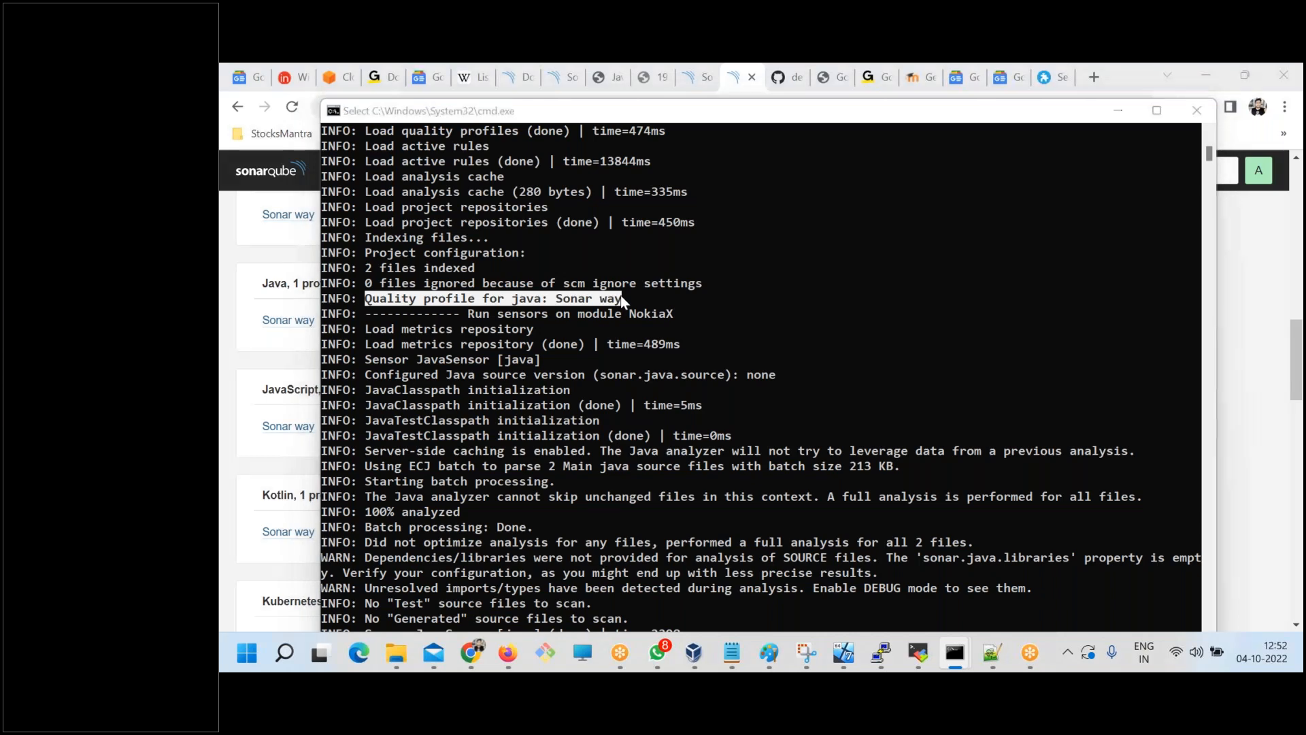
Return to the Quality Profiles page and compare the Java Sonar way entry with the scanner log.
{"action": "key", "text": "alt+Tab"}
{"action": "left_click_drag", "start_coordinate": [256, 323], "coordinate": [311, 325]}
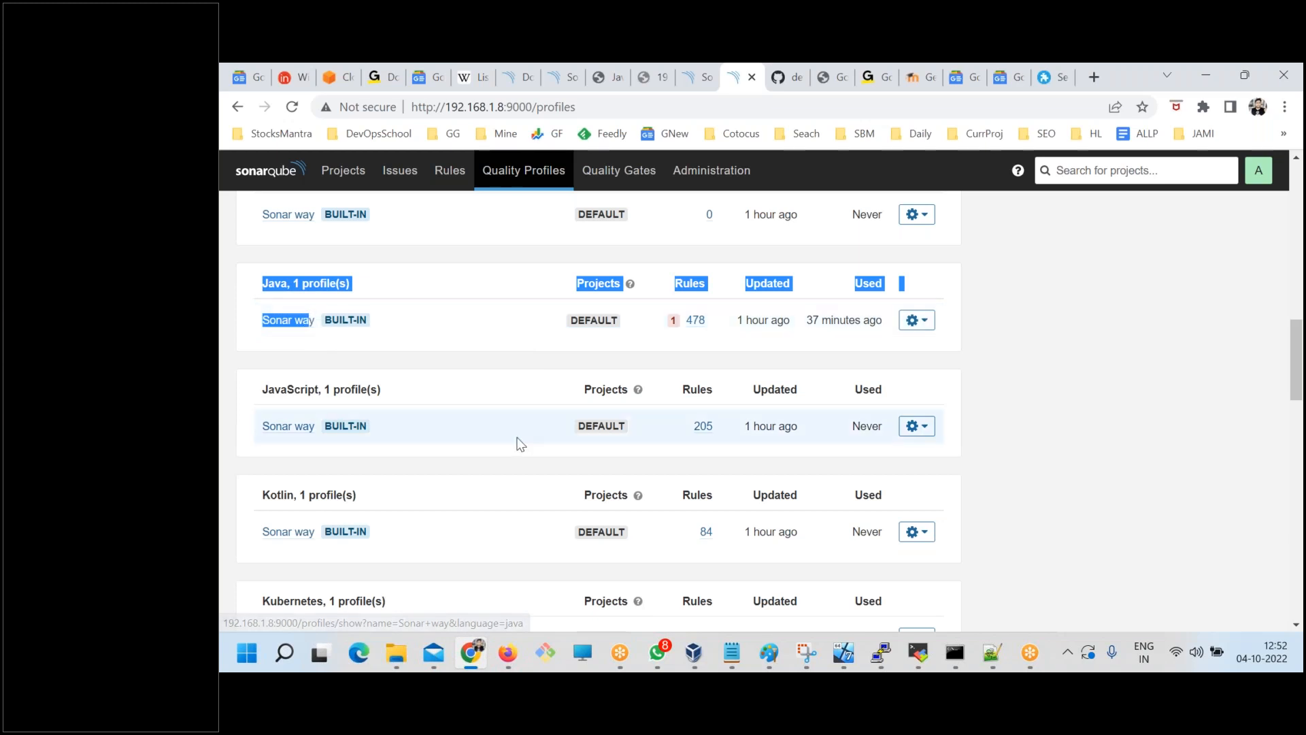
{"action": "scroll", "coordinate": [521, 444], "scroll_direction": "up", "scroll_amount": 8}
{"action": "scroll", "coordinate": [521, 444], "scroll_direction": "up", "scroll_amount": 6}
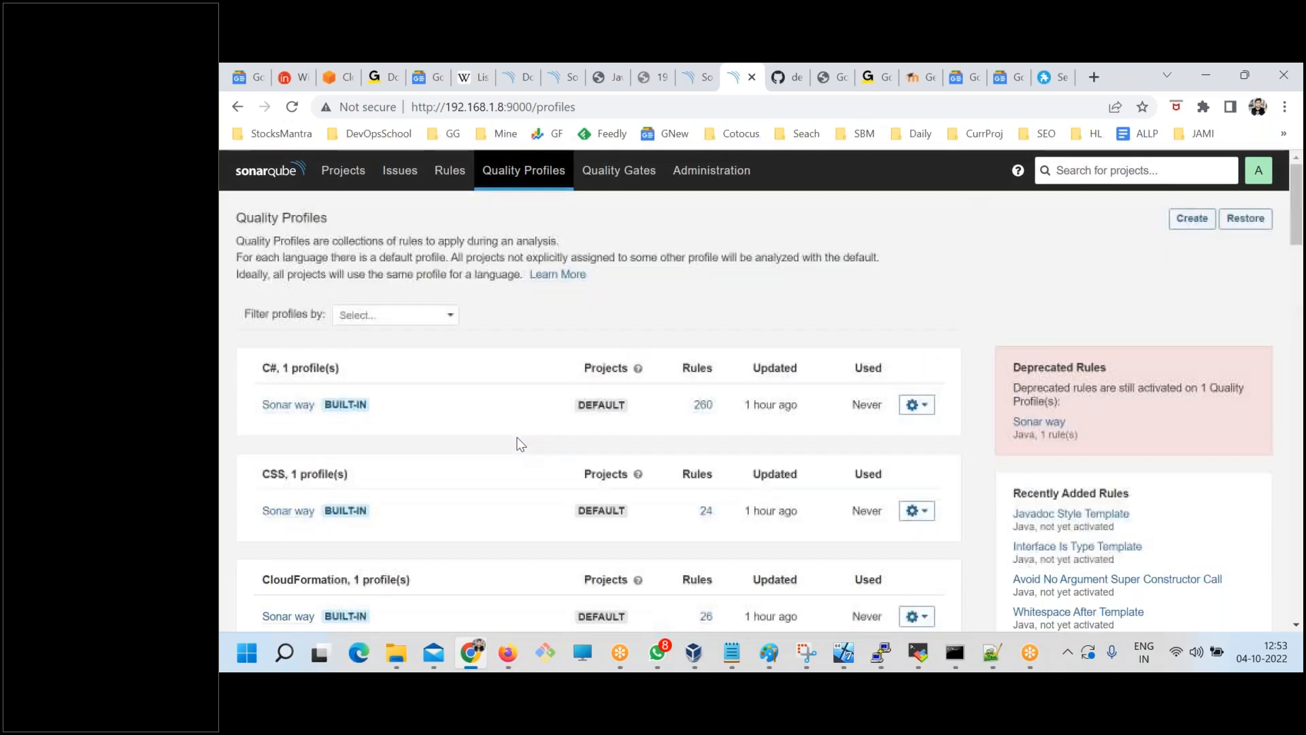
Start a new quality profile and name it devopsschool.
{"action": "left_click", "coordinate": [1257, 138]}
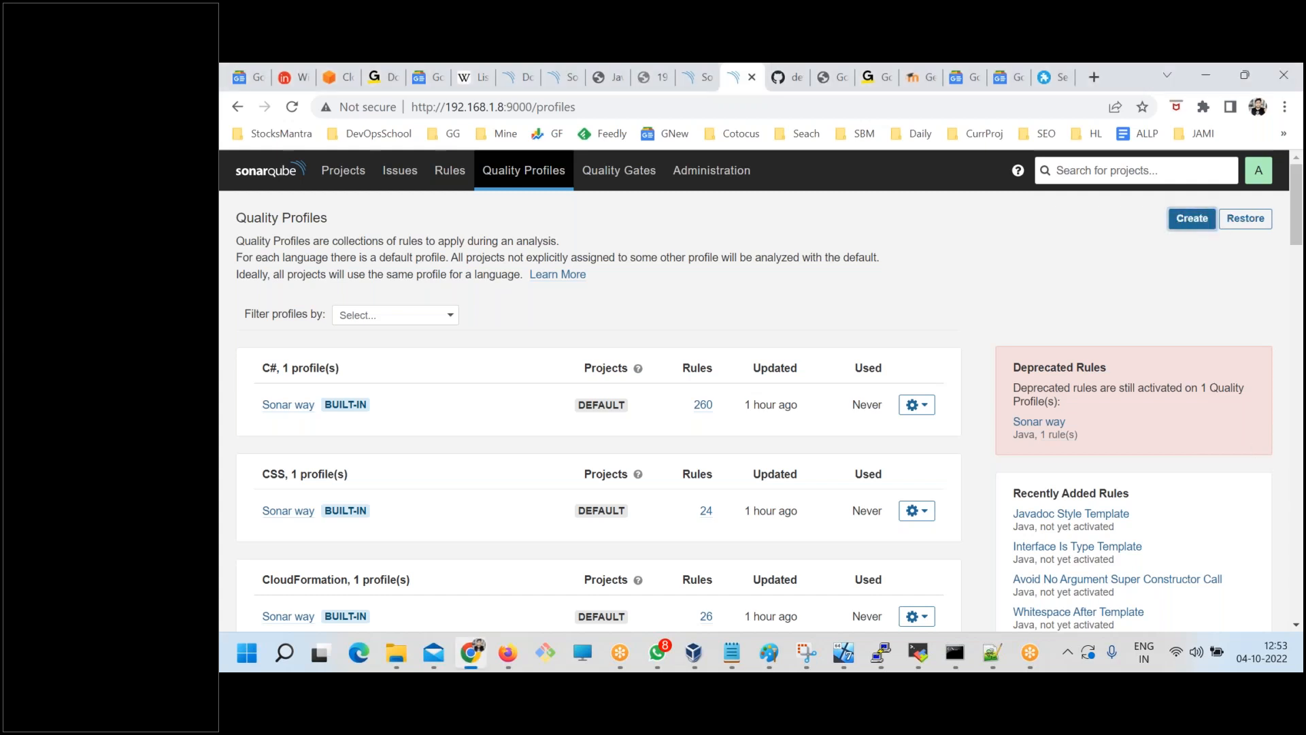
{"action": "left_click", "coordinate": [1185, 218]}
{"action": "type", "text": "d"}
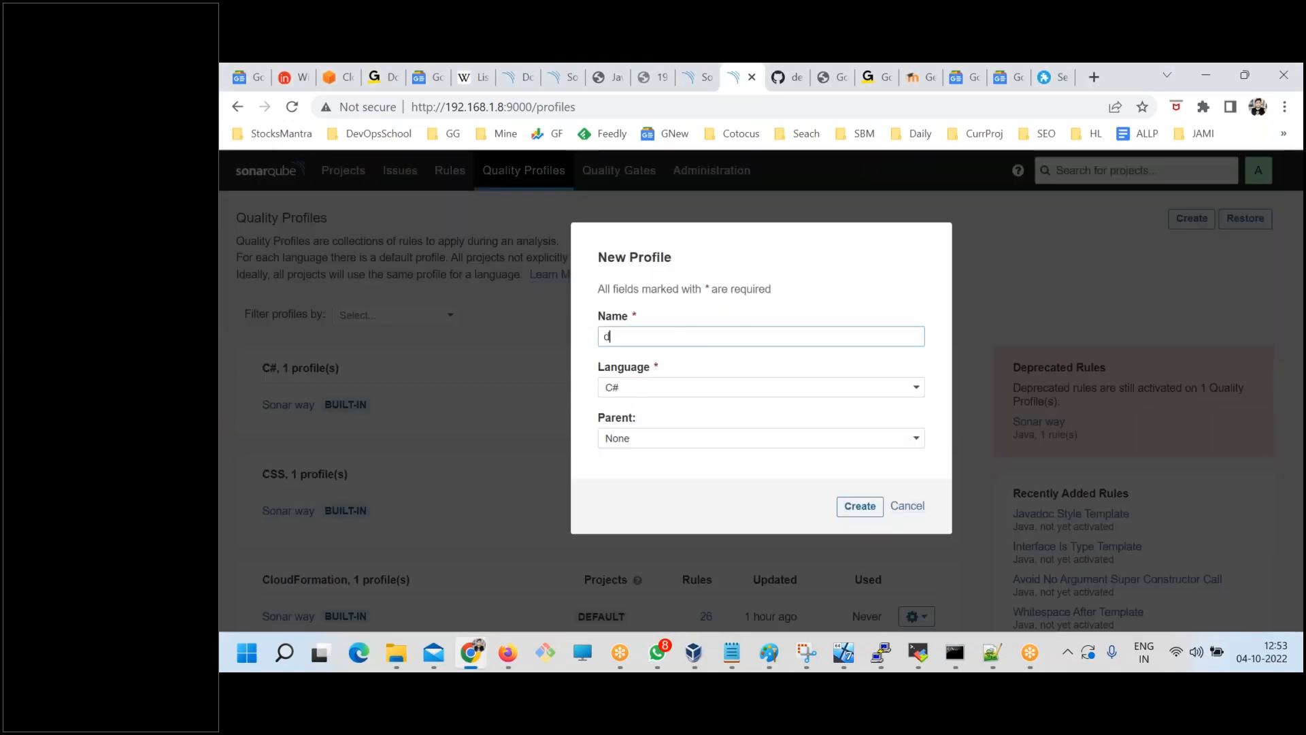
{"action": "type", "text": "evopsschool"}
{"action": "key", "text": "ctrl+a"}
{"action": "left_click", "coordinate": [697, 339]}
{"action": "key", "text": "ctrl+a"}
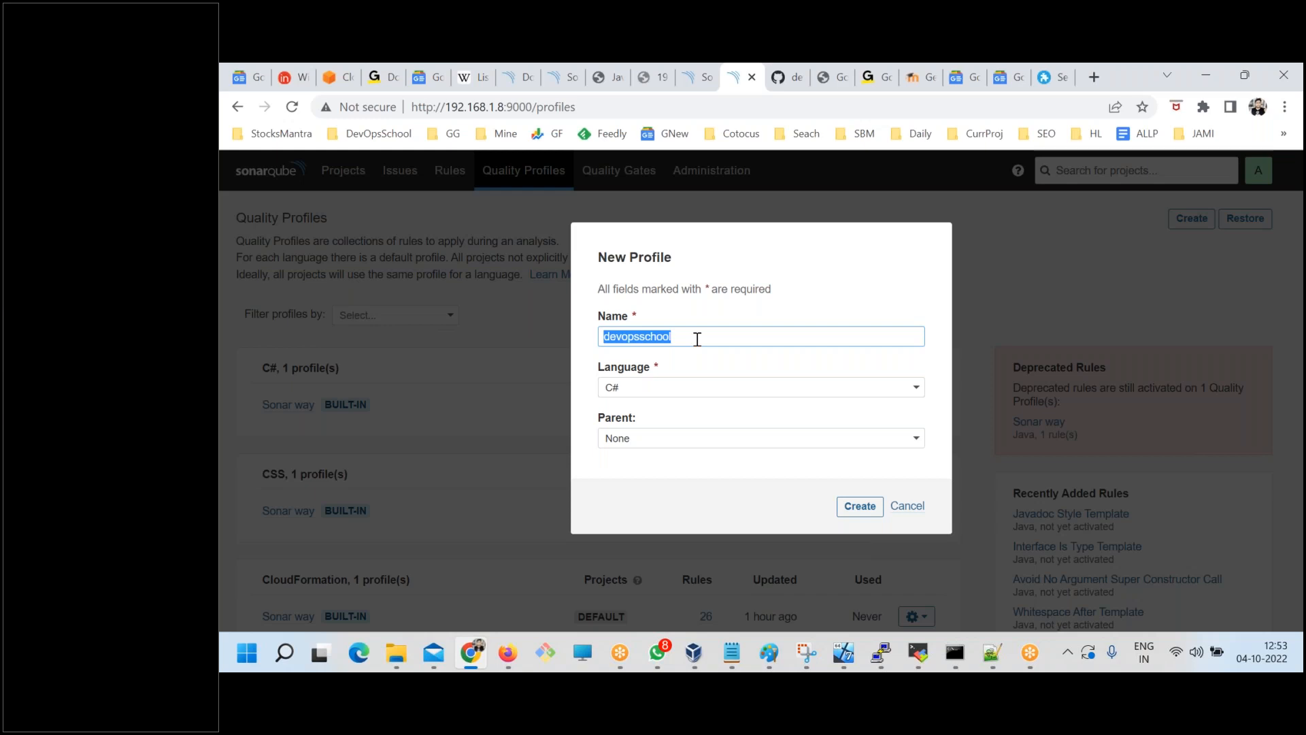
Set the new profile's language to Java, keep the parent at None, and create it without a Checkstyle configuration file.
{"action": "left_click", "coordinate": [656, 394]}
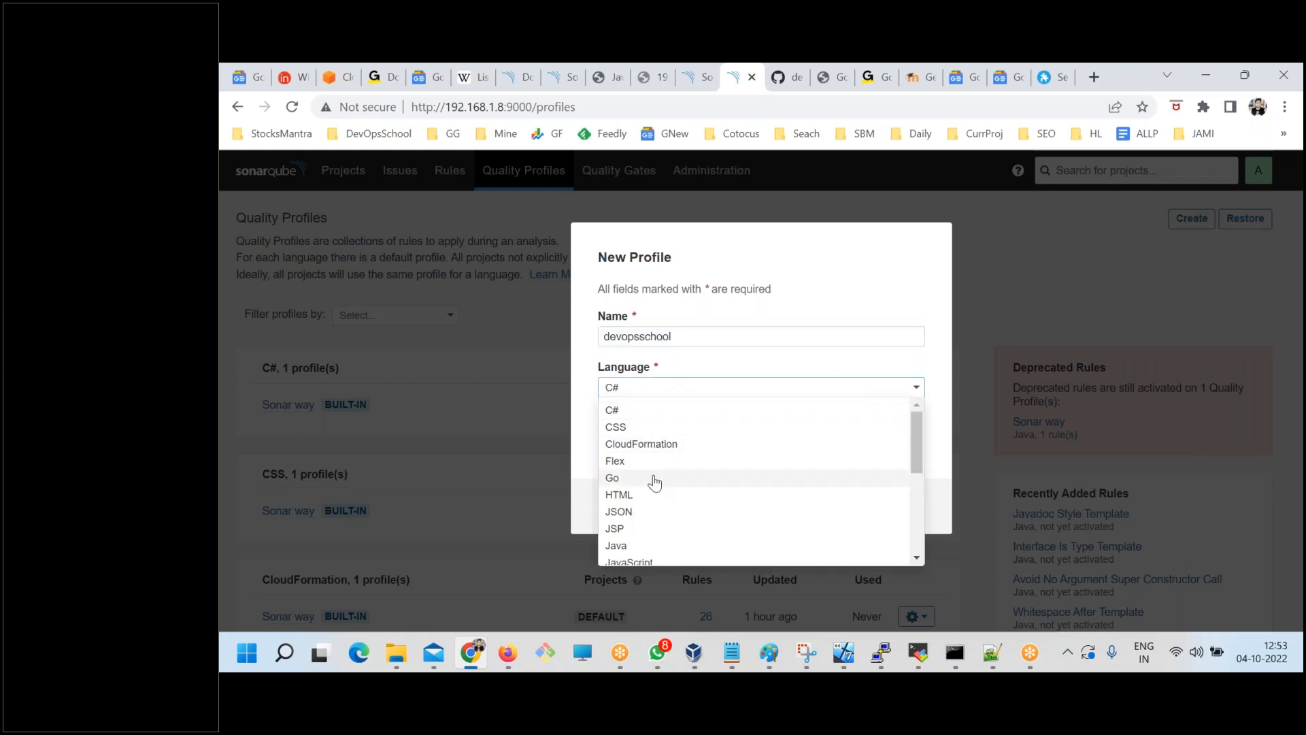
{"action": "scroll", "coordinate": [655, 482], "scroll_direction": "down", "scroll_amount": 2}
{"action": "left_click", "coordinate": [624, 458]}
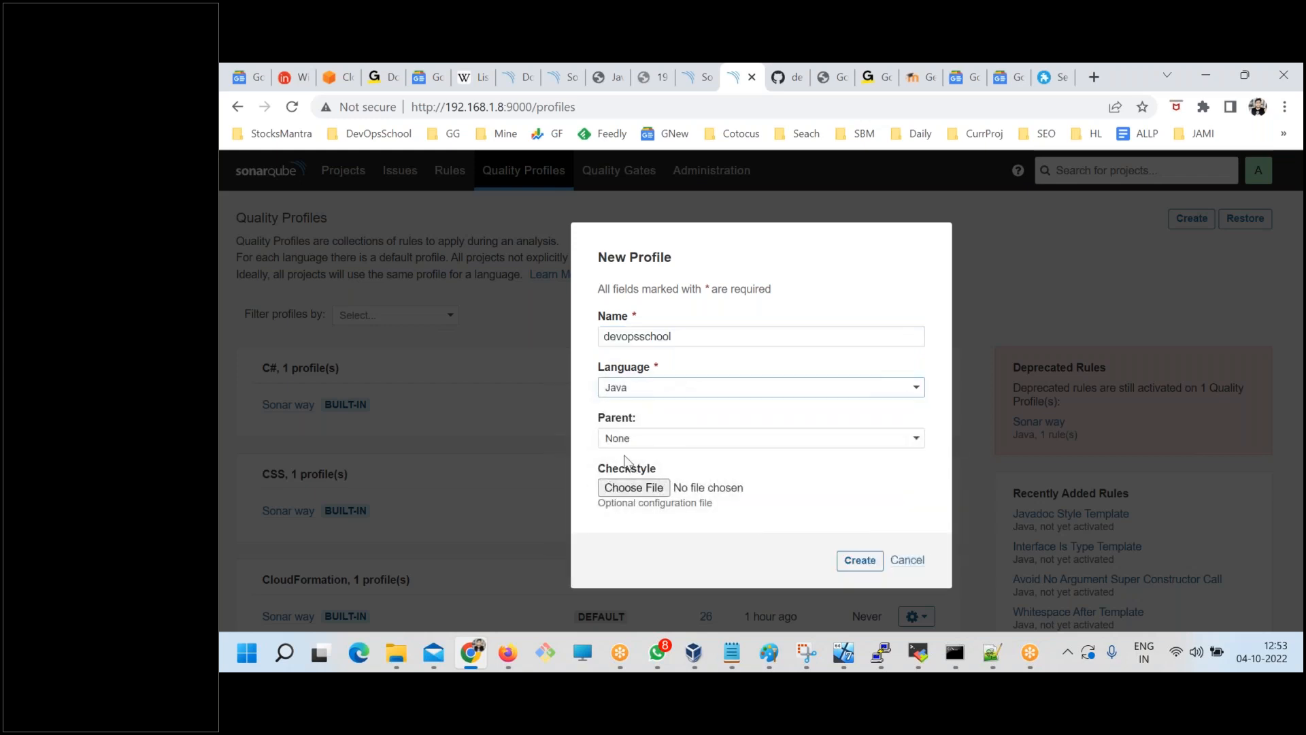
{"action": "left_click_drag", "start_coordinate": [597, 417], "coordinate": [644, 418]}
{"action": "left_click_drag", "start_coordinate": [601, 470], "coordinate": [696, 468]}
{"action": "left_click", "coordinate": [614, 517]}
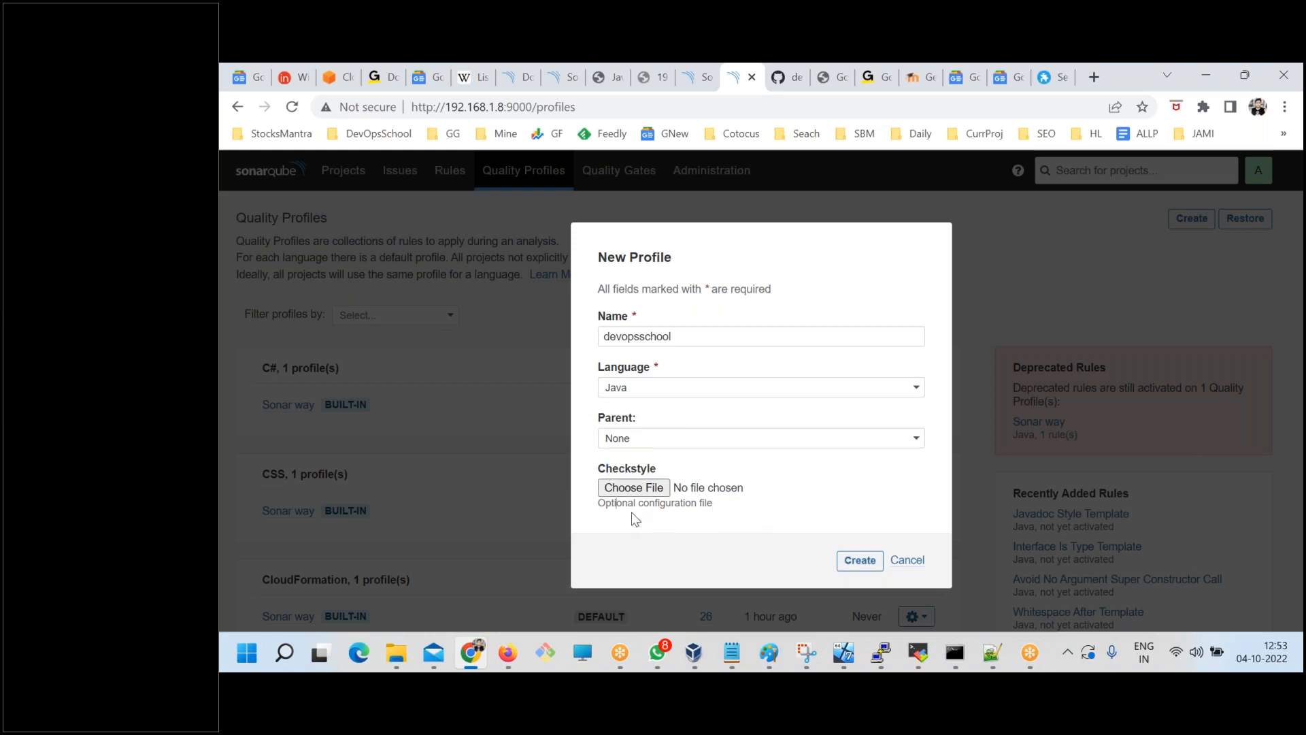
{"action": "left_click_drag", "start_coordinate": [614, 503], "coordinate": [697, 505]}
{"action": "left_click", "coordinate": [665, 526]}
{"action": "left_click_drag", "start_coordinate": [599, 470], "coordinate": [654, 471]}
{"action": "mouse_move", "coordinate": [723, 511]}
{"action": "left_mouse_down"}
{"action": "mouse_move", "coordinate": [609, 471]}
{"action": "mouse_move", "coordinate": [723, 519]}
{"action": "left_mouse_up"}
{"action": "left_click", "coordinate": [857, 562]}
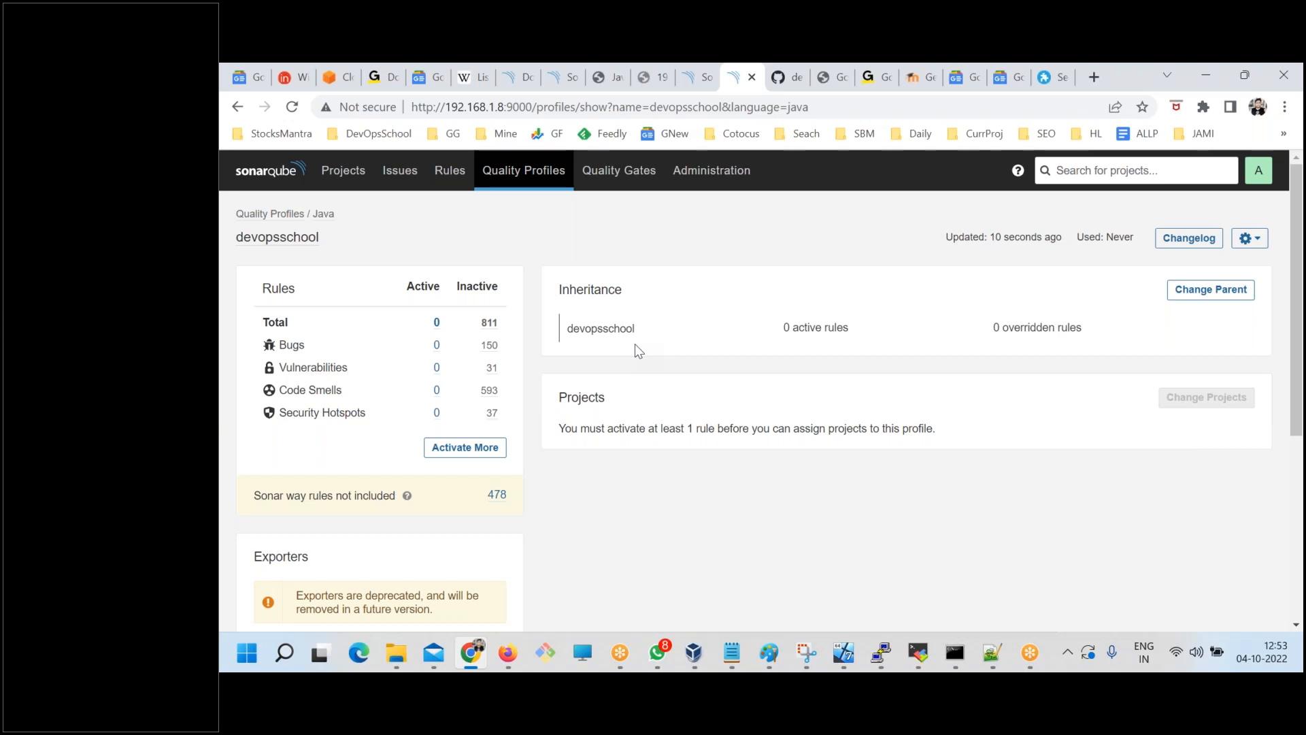
List the inactive rules for devopsschool and activate the ".equals()" rule for testing the values of "Atomic" classes.
{"action": "left_click", "coordinate": [445, 443]}
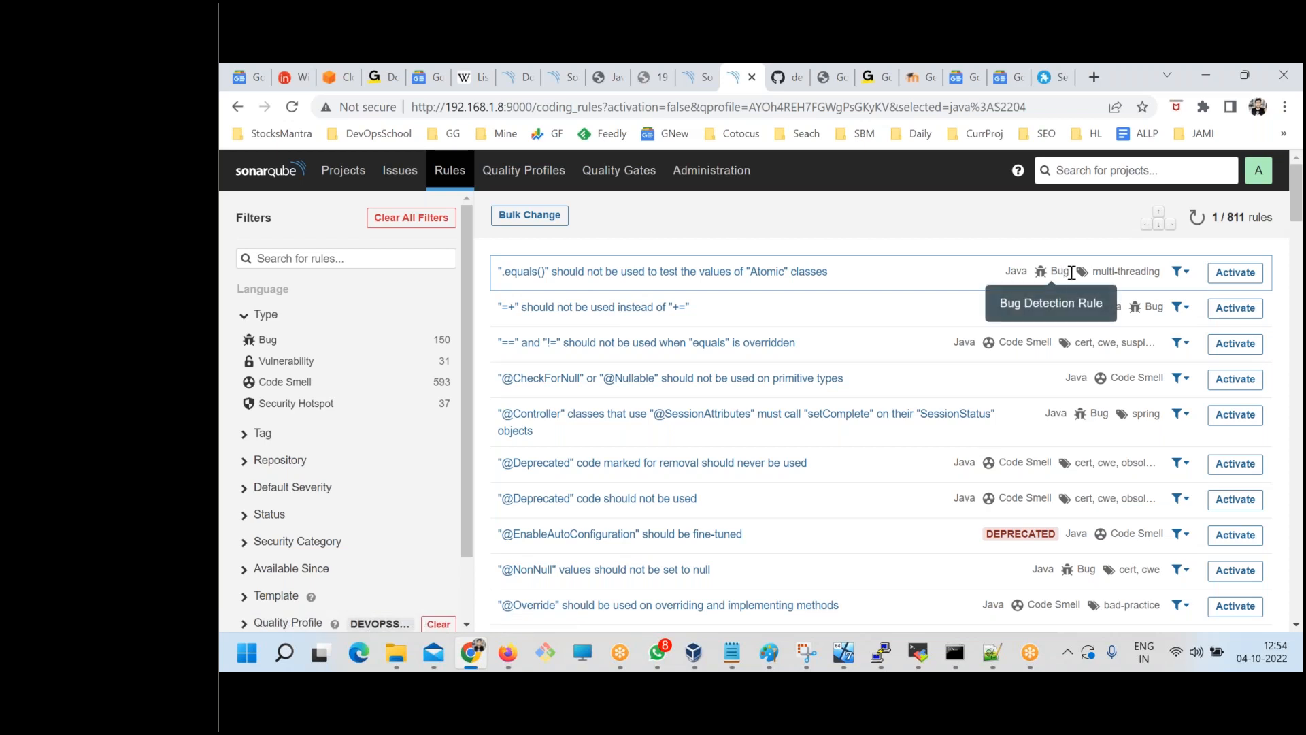
{"action": "double_click", "coordinate": [1244, 218]}
{"action": "left_click", "coordinate": [1268, 299]}
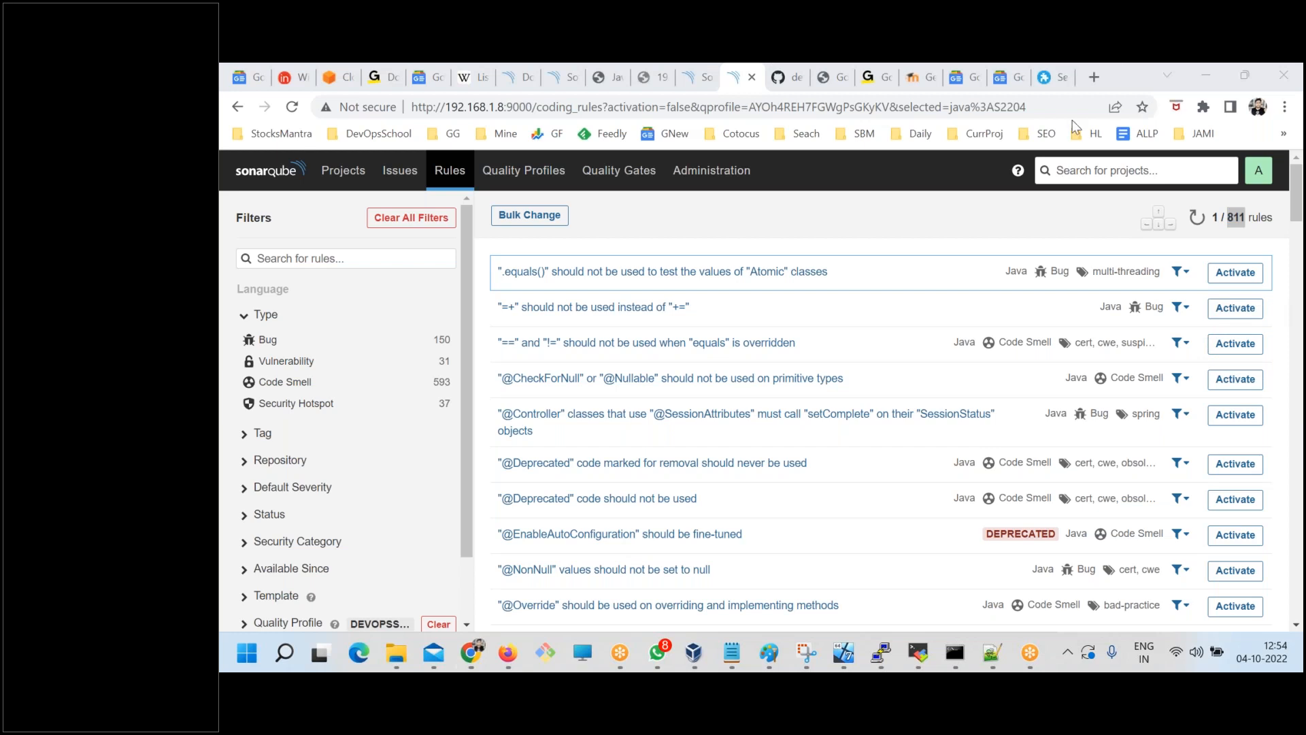
{"action": "left_click", "coordinate": [1236, 279]}
{"action": "left_click", "coordinate": [1235, 272]}
{"action": "left_click", "coordinate": [852, 428]}
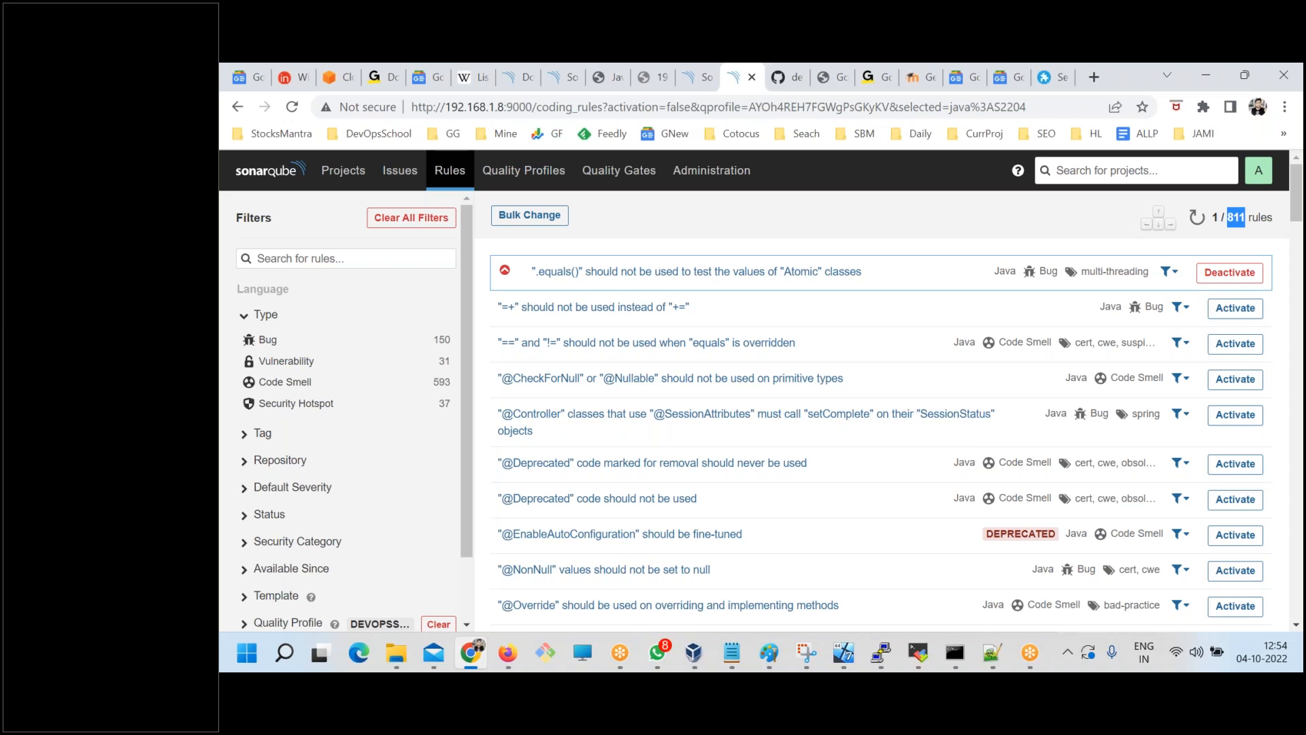
Bulk-activate all the listed Java rules in the devopsschool profile and dismiss the summary.
{"action": "left_click", "coordinate": [534, 216]}
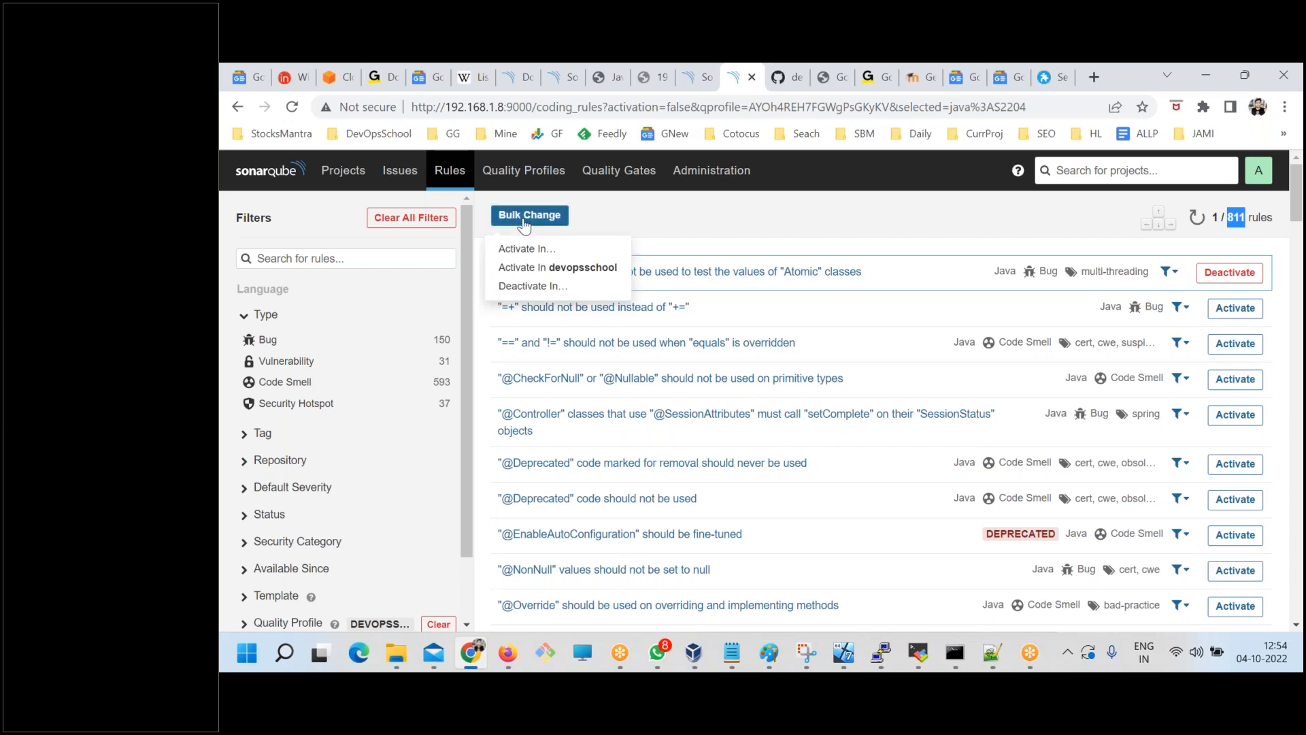
{"action": "left_click", "coordinate": [541, 268]}
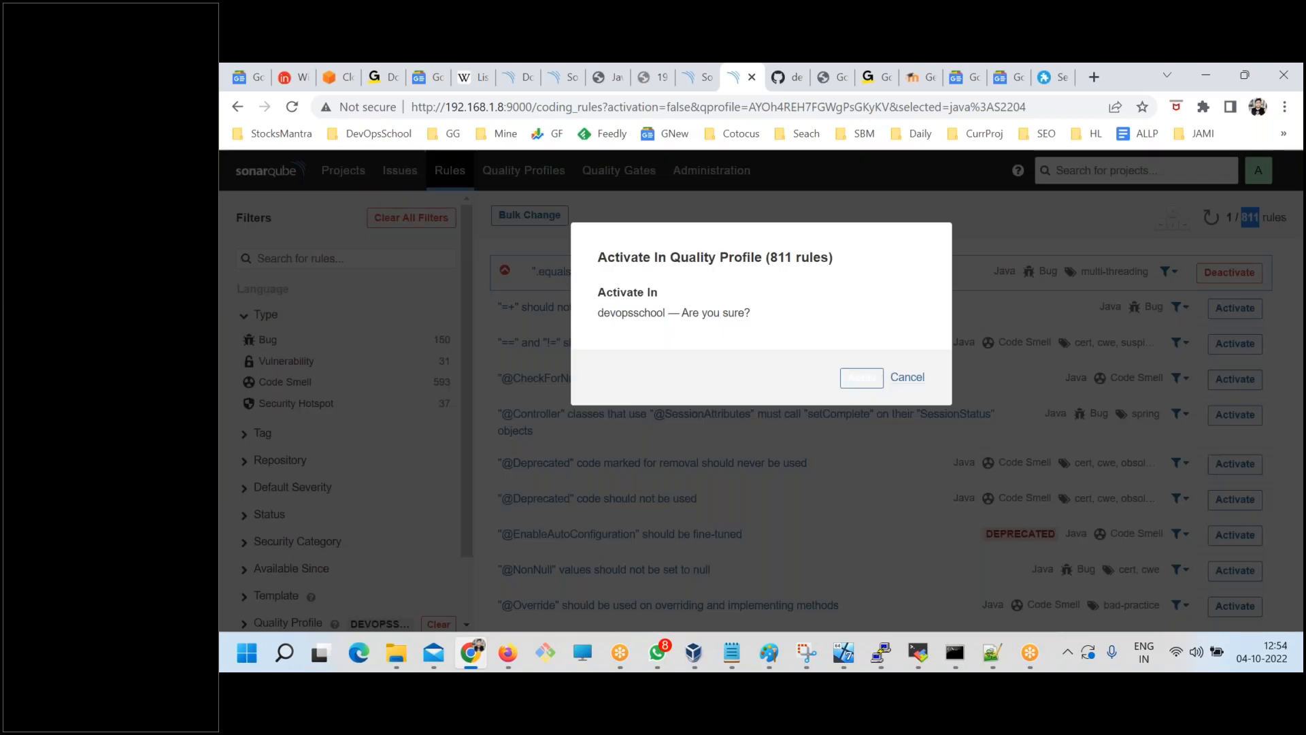
{"action": "left_click", "coordinate": [868, 374]}
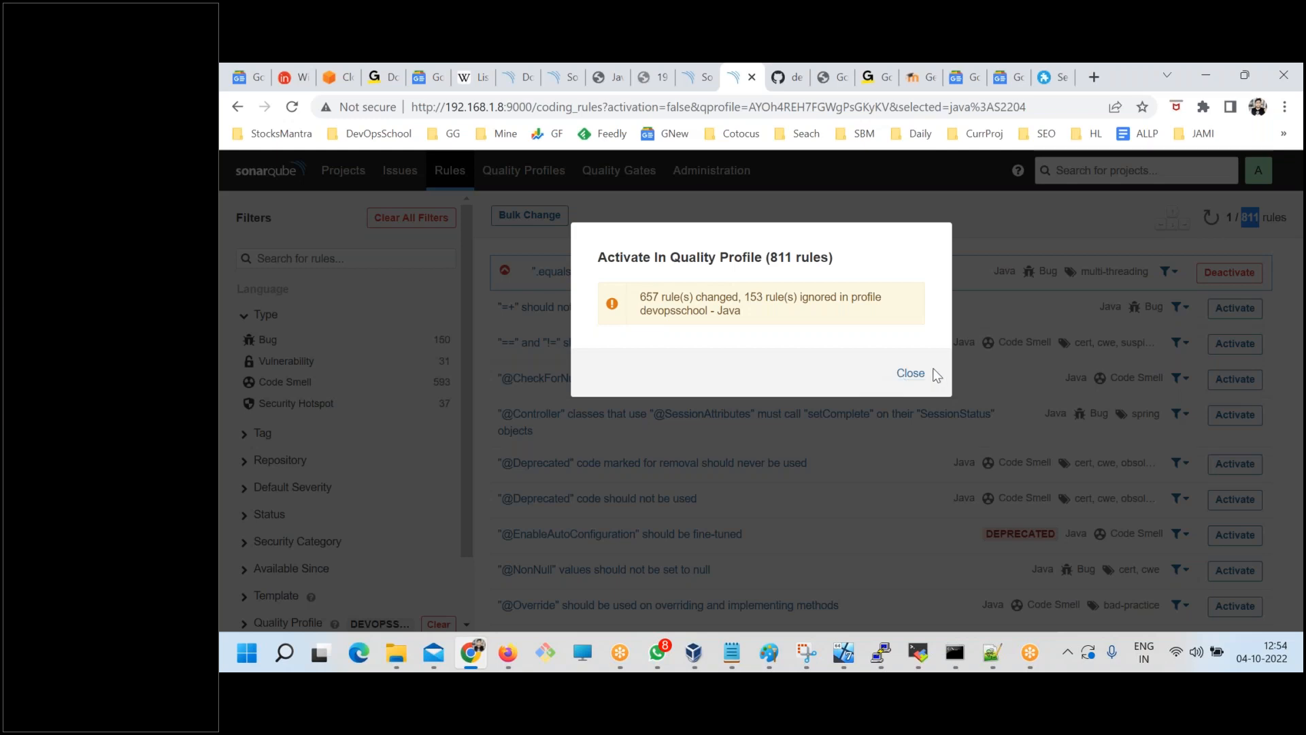
{"action": "left_click", "coordinate": [910, 374]}
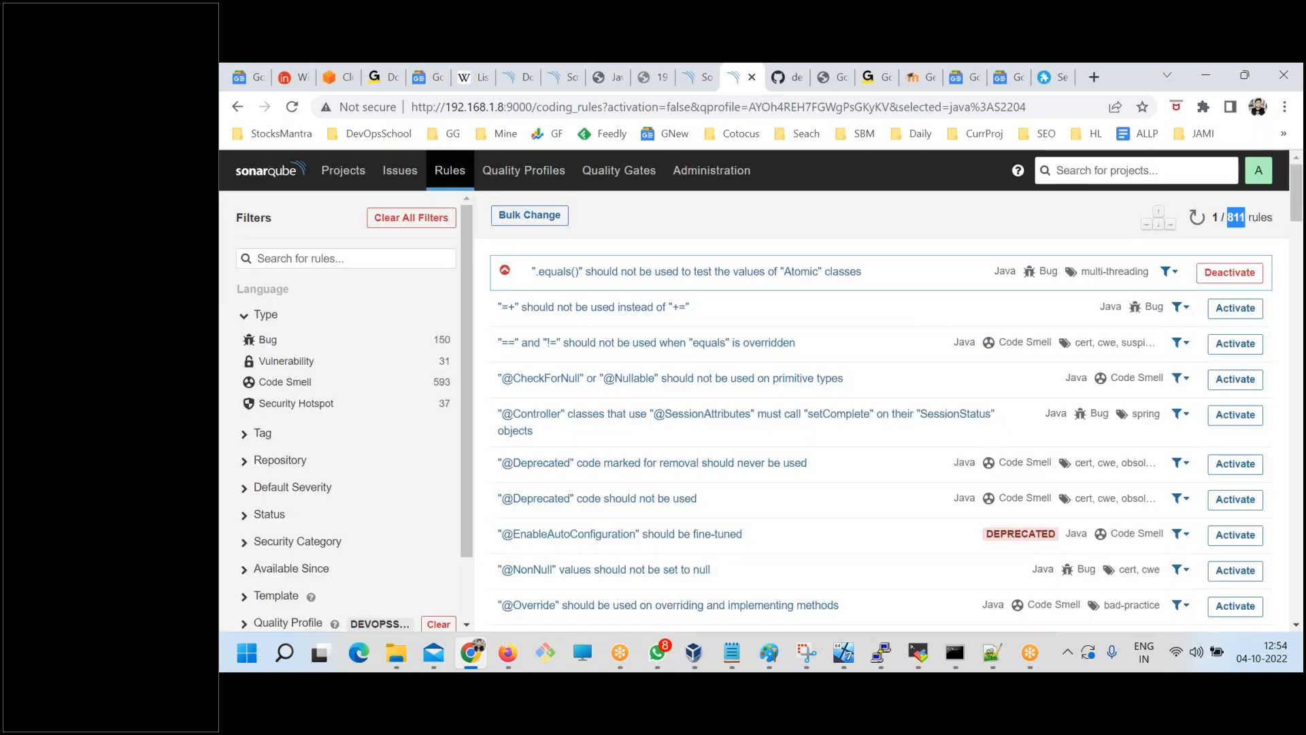
Return to the Quality Profiles page and check the devopsschool entry under Java, including its project count.
{"action": "left_click", "coordinate": [524, 171]}
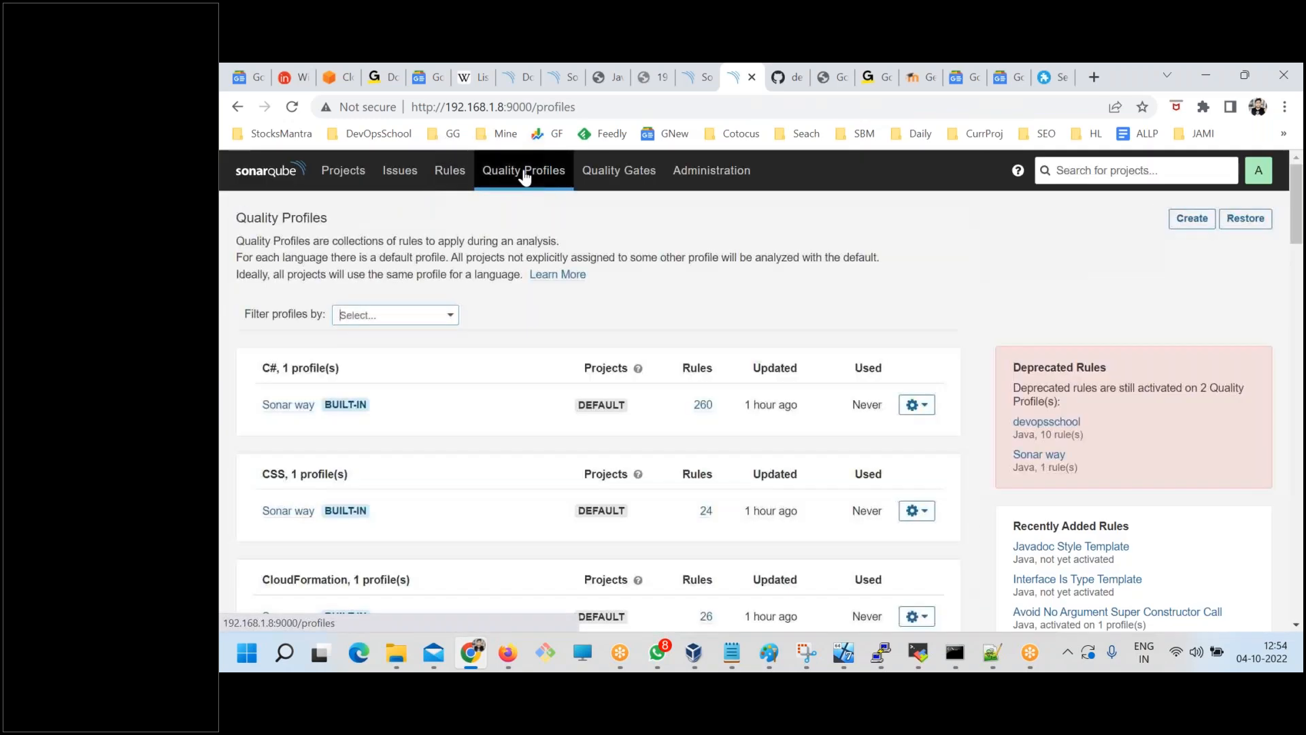
{"action": "scroll", "coordinate": [342, 489], "scroll_direction": "down", "scroll_amount": 10}
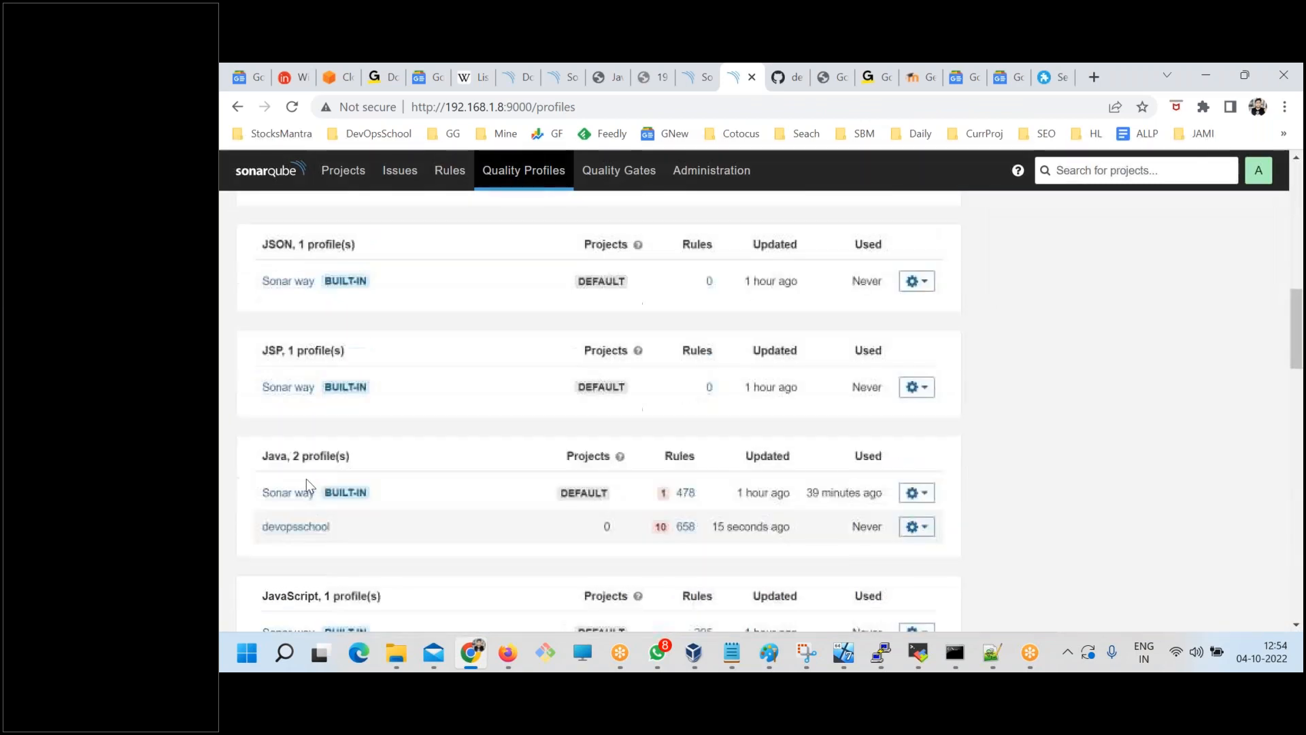
{"action": "scroll", "coordinate": [305, 479], "scroll_direction": "down", "scroll_amount": 1}
{"action": "left_click_drag", "start_coordinate": [332, 439], "coordinate": [262, 438]}
{"action": "left_click", "coordinate": [389, 455]}
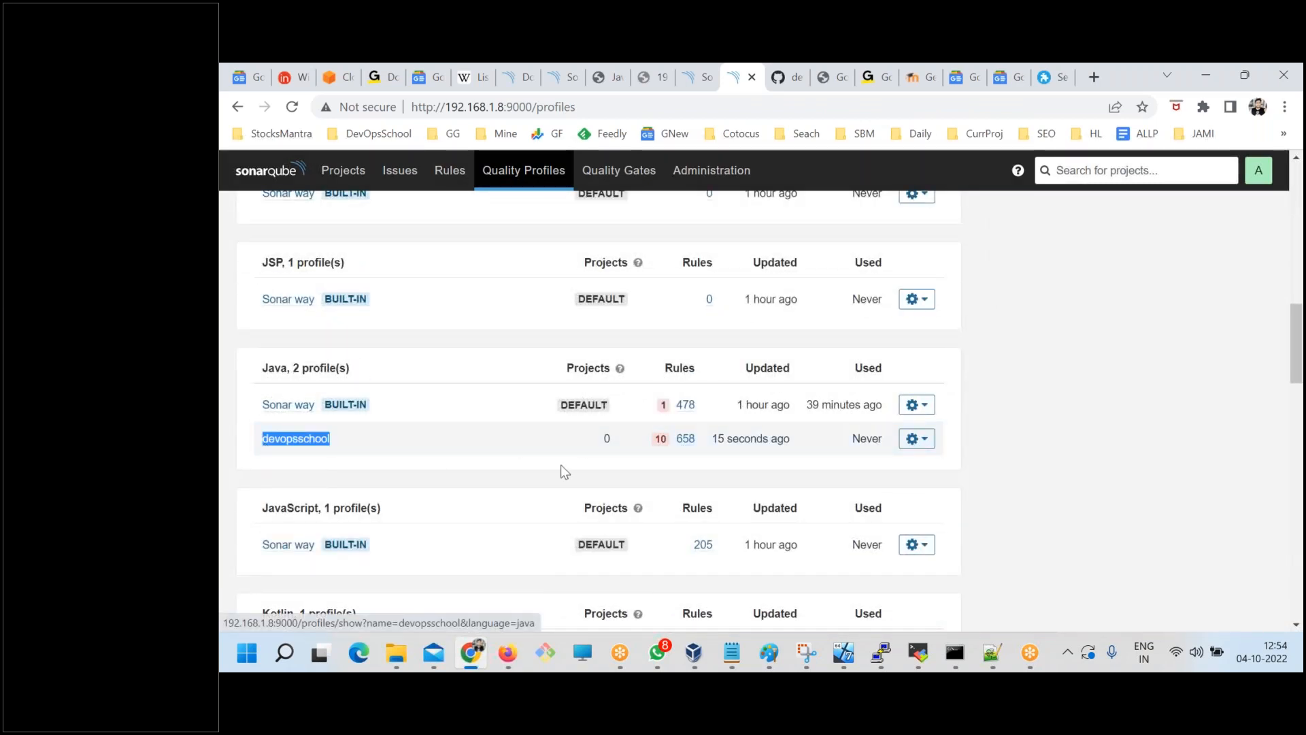
{"action": "left_click_drag", "start_coordinate": [611, 438], "coordinate": [598, 443]}
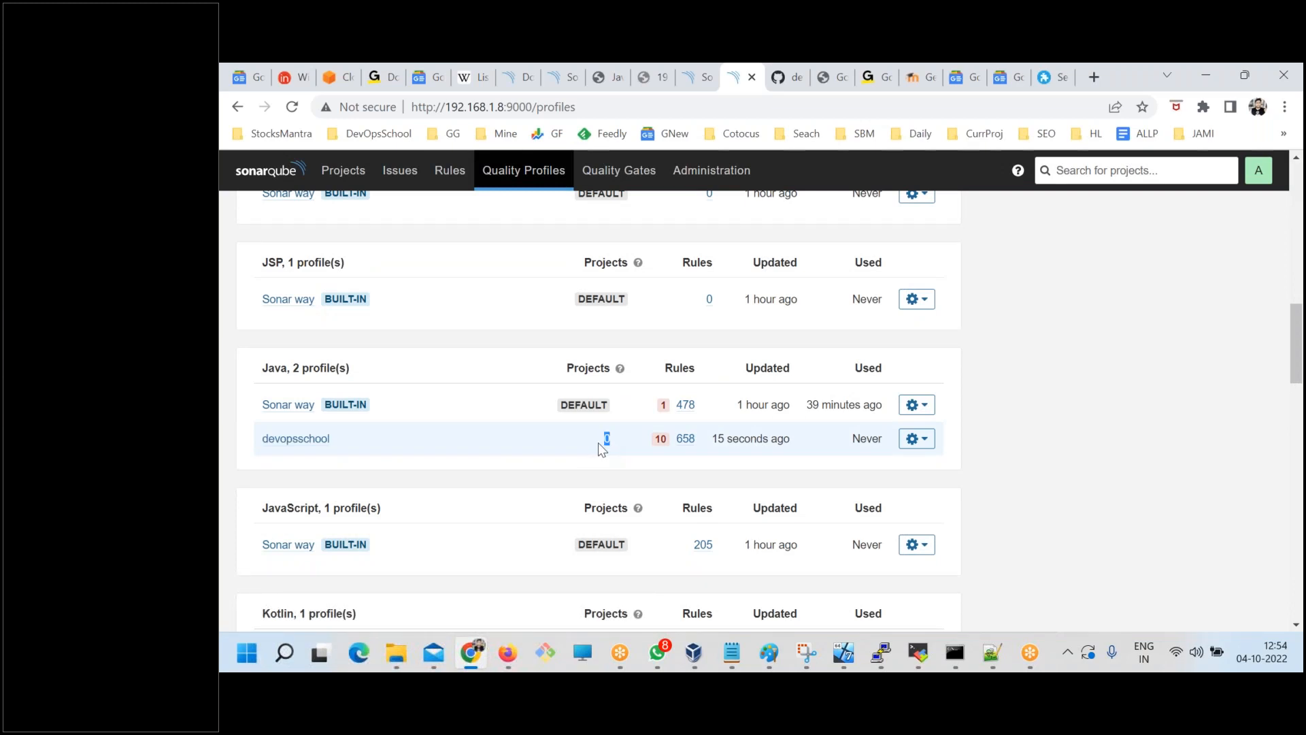
Open the devopsschool profile and assign the NokiaX project to it.
{"action": "left_click", "coordinate": [284, 440]}
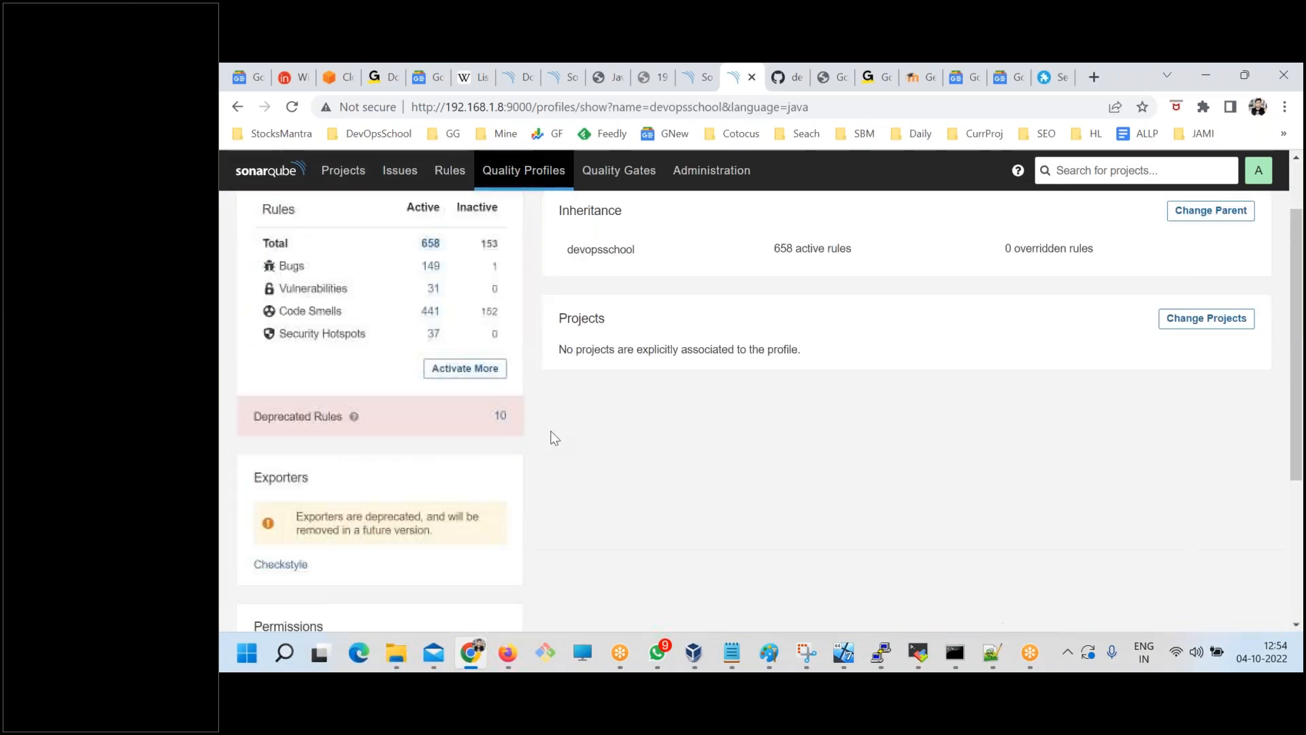
{"action": "left_click", "coordinate": [1199, 401]}
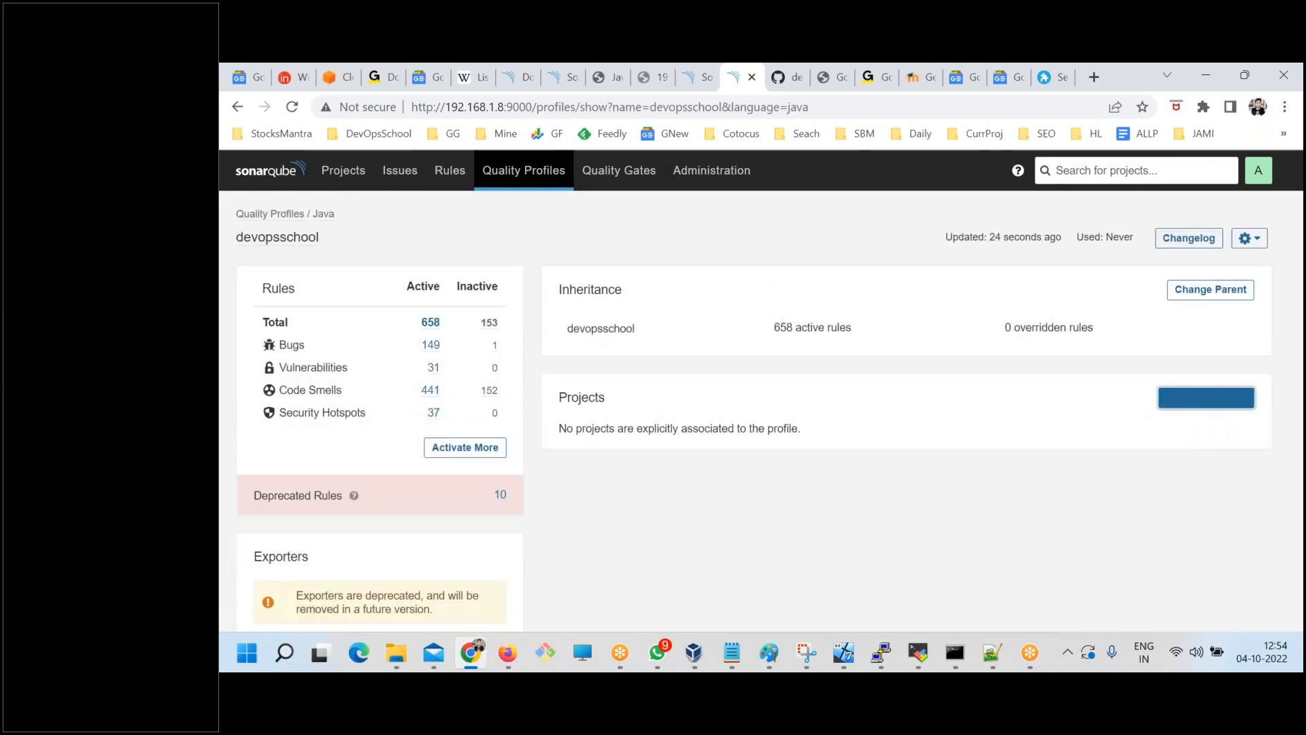
{"action": "left_click", "coordinate": [662, 310]}
{"action": "left_click", "coordinate": [581, 378]}
{"action": "left_click_drag", "start_coordinate": [977, 408], "coordinate": [989, 519]}
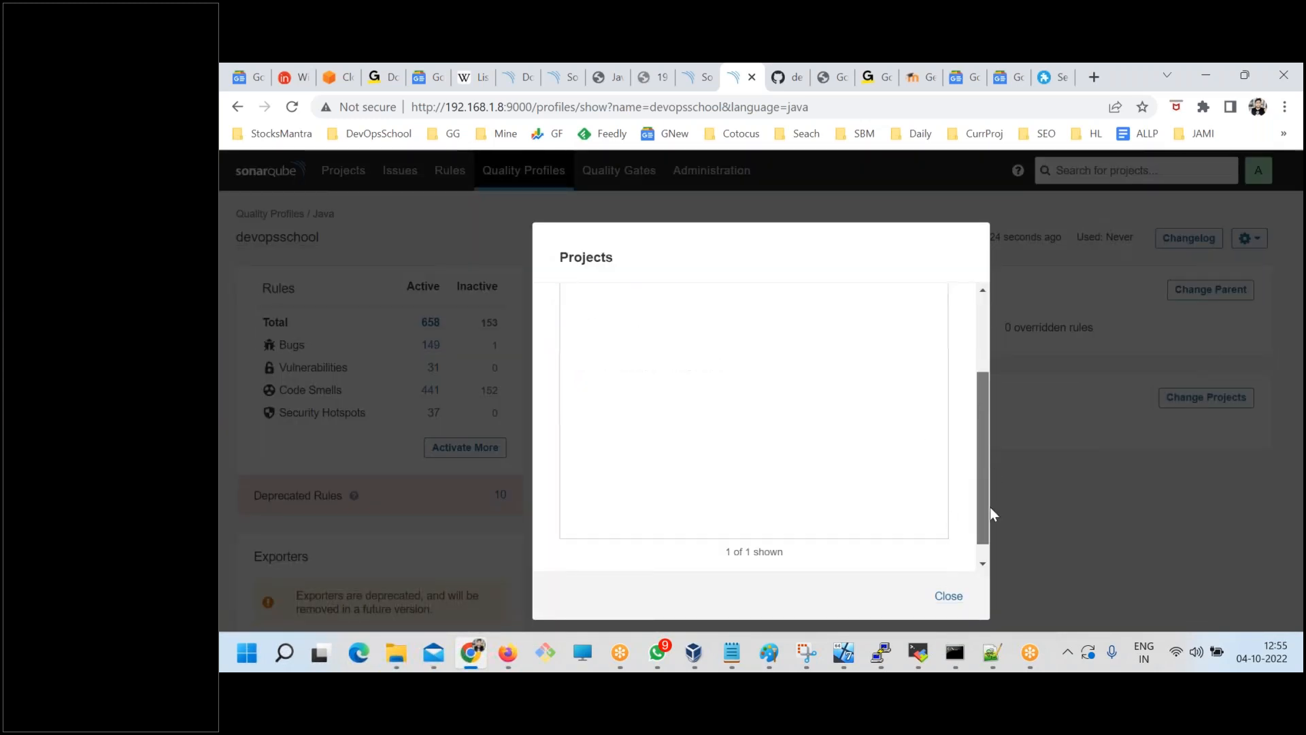
{"action": "left_click", "coordinate": [948, 596]}
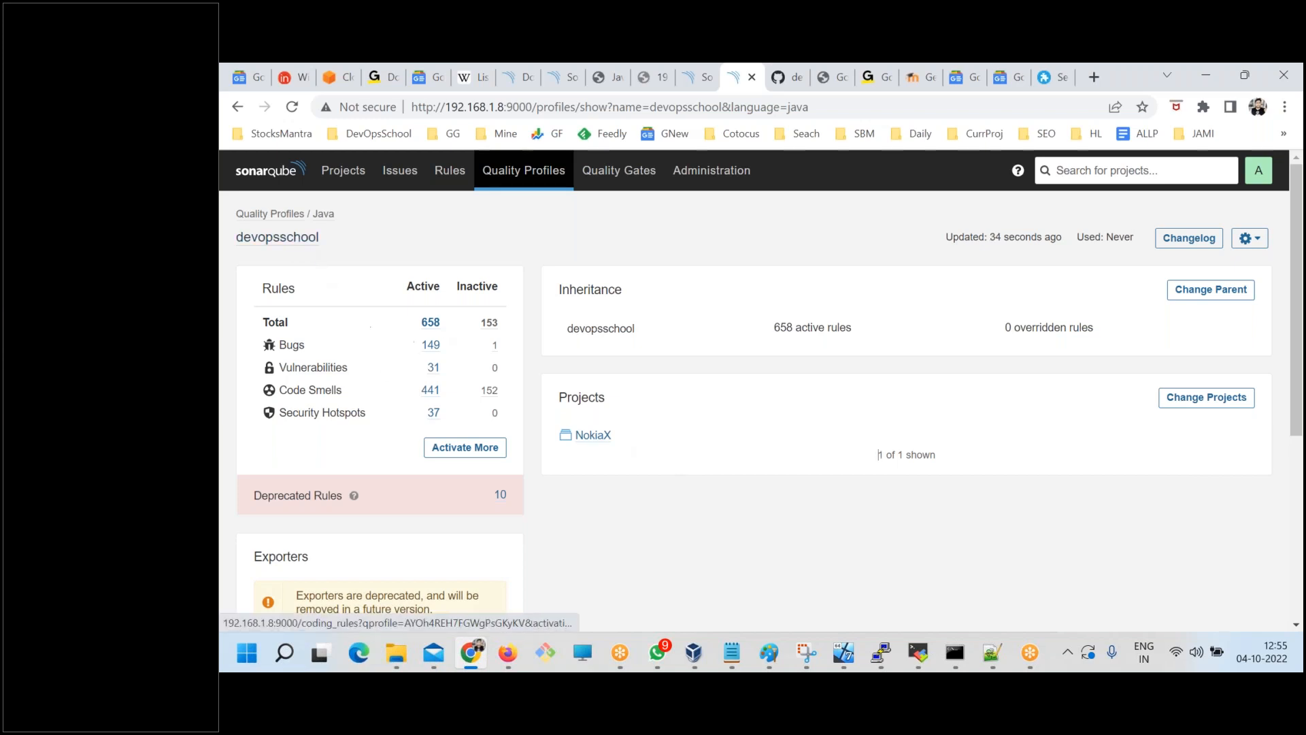
Go back to the Quality Profiles list and review the actions available for the Java devopsschool profile.
{"action": "left_click", "coordinate": [521, 179]}
{"action": "scroll", "coordinate": [688, 431], "scroll_direction": "down", "scroll_amount": 10}
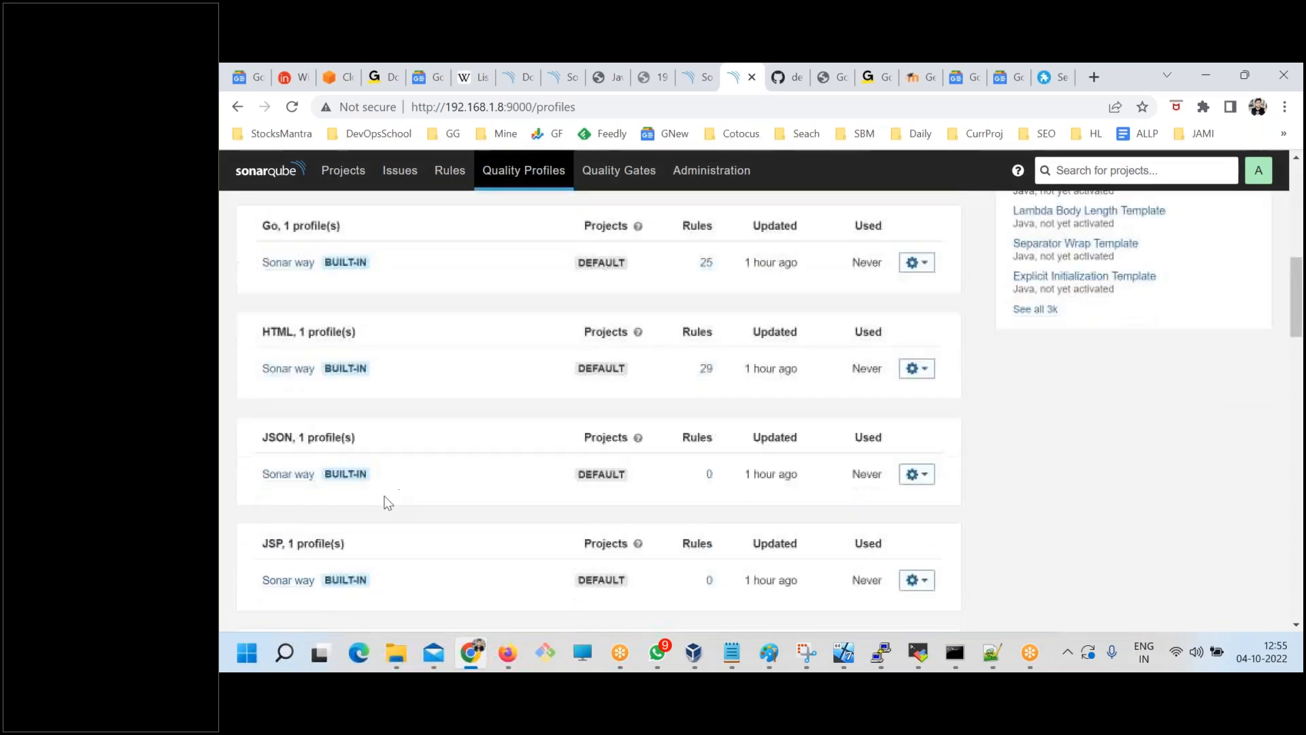
{"action": "scroll", "coordinate": [401, 487], "scroll_direction": "down", "scroll_amount": 3}
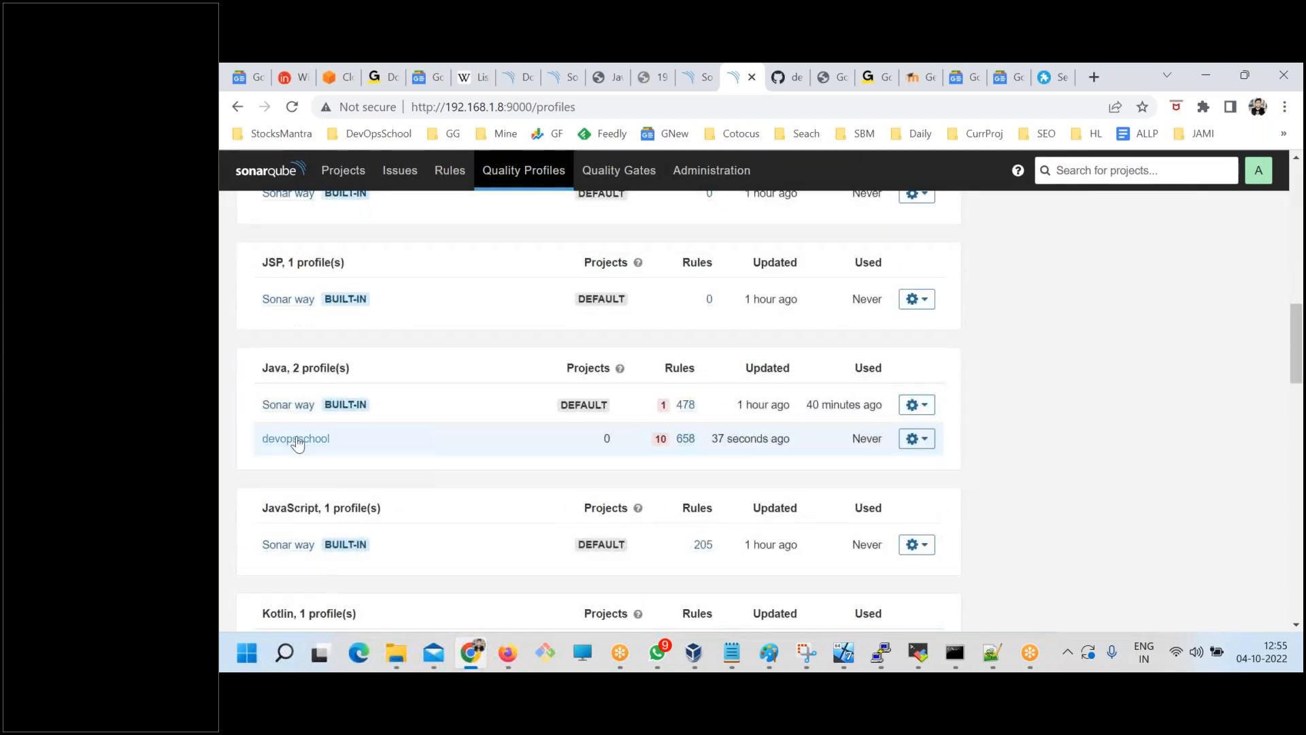
{"action": "left_click", "coordinate": [927, 445]}
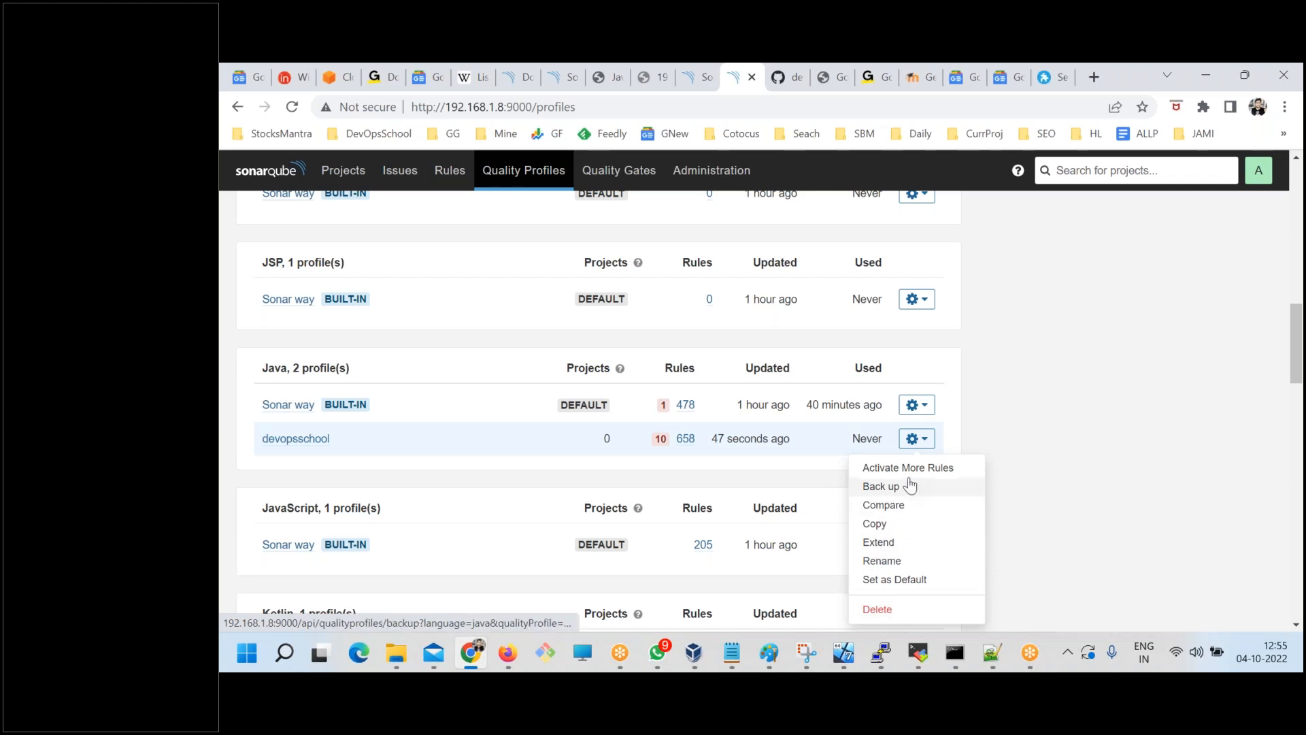
{"action": "left_click", "coordinate": [554, 454]}
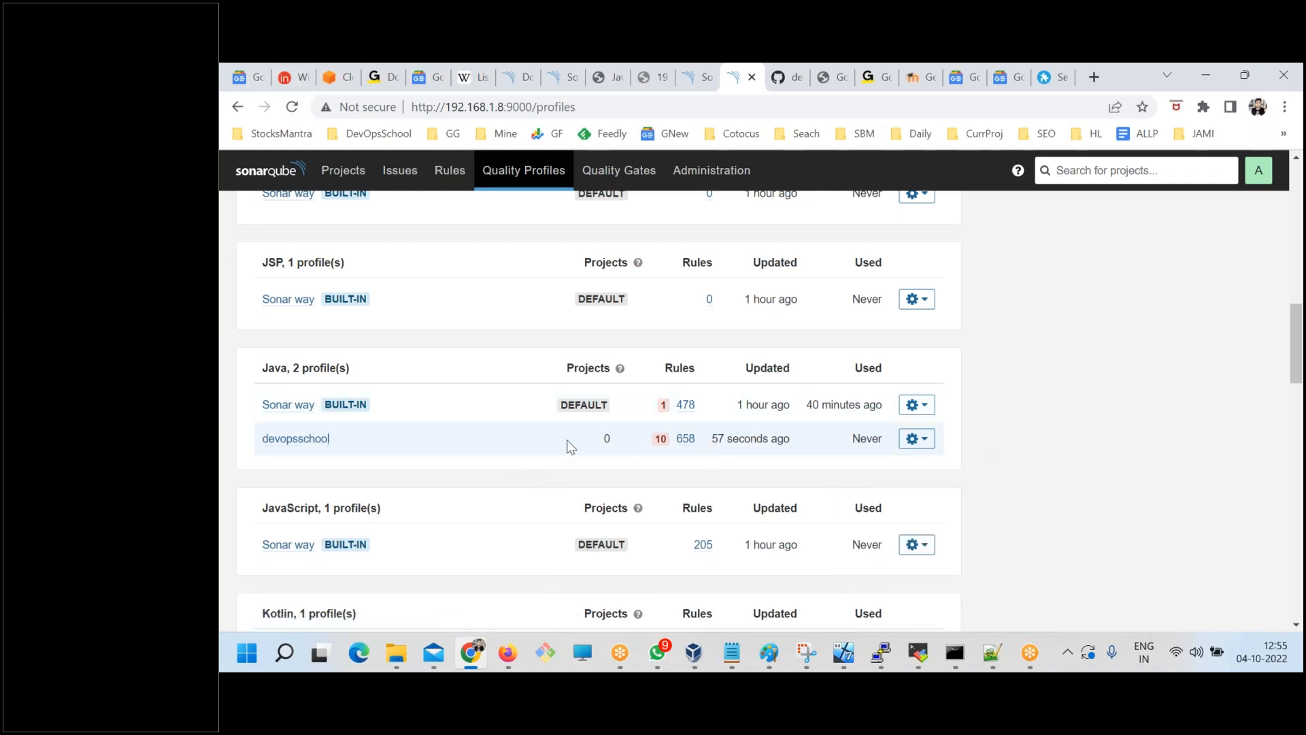
Reload the Quality Profiles page and check the devopsschool profile's project count and last-used status.
{"action": "left_click_drag", "start_coordinate": [331, 440], "coordinate": [263, 366]}
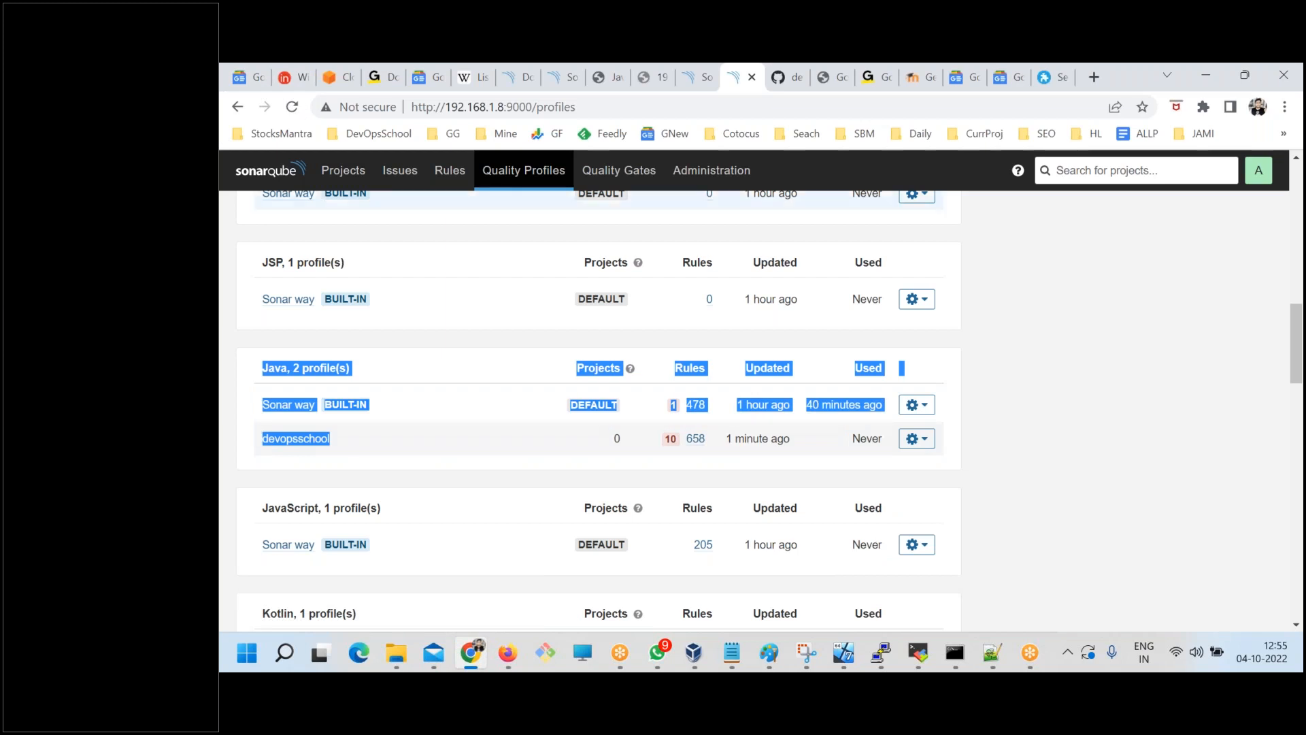
{"action": "left_click", "coordinate": [292, 107]}
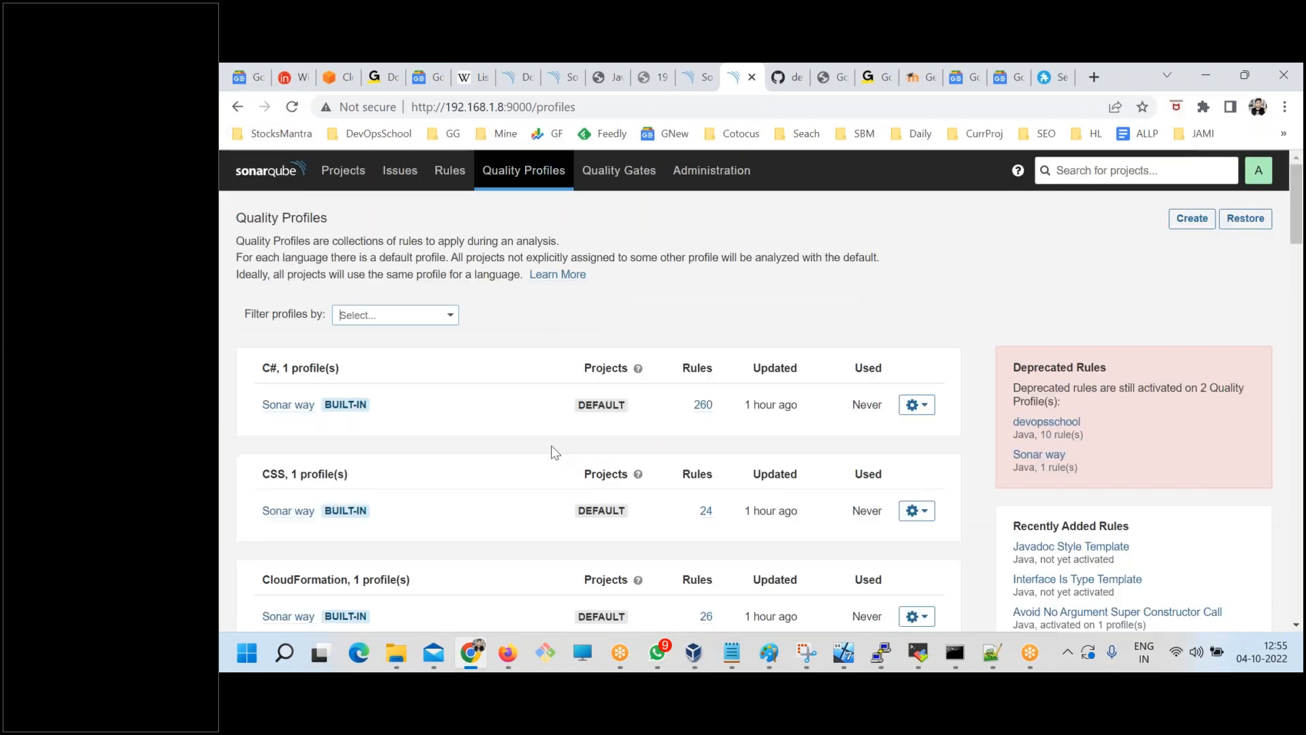
{"action": "scroll", "coordinate": [552, 464], "scroll_direction": "down", "scroll_amount": 8}
{"action": "scroll", "coordinate": [553, 468], "scroll_direction": "down", "scroll_amount": 5}
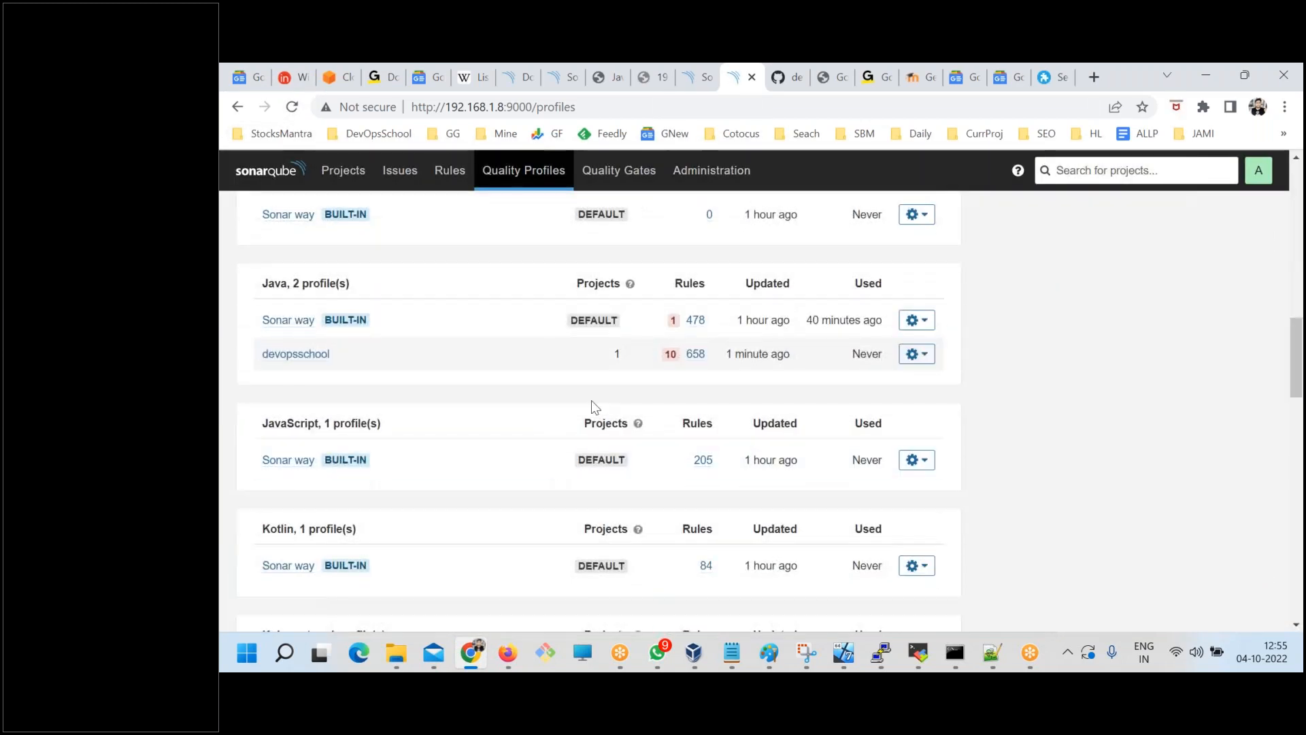
{"action": "double_click", "coordinate": [615, 354]}
{"action": "left_click_drag", "start_coordinate": [878, 354], "coordinate": [854, 356]}
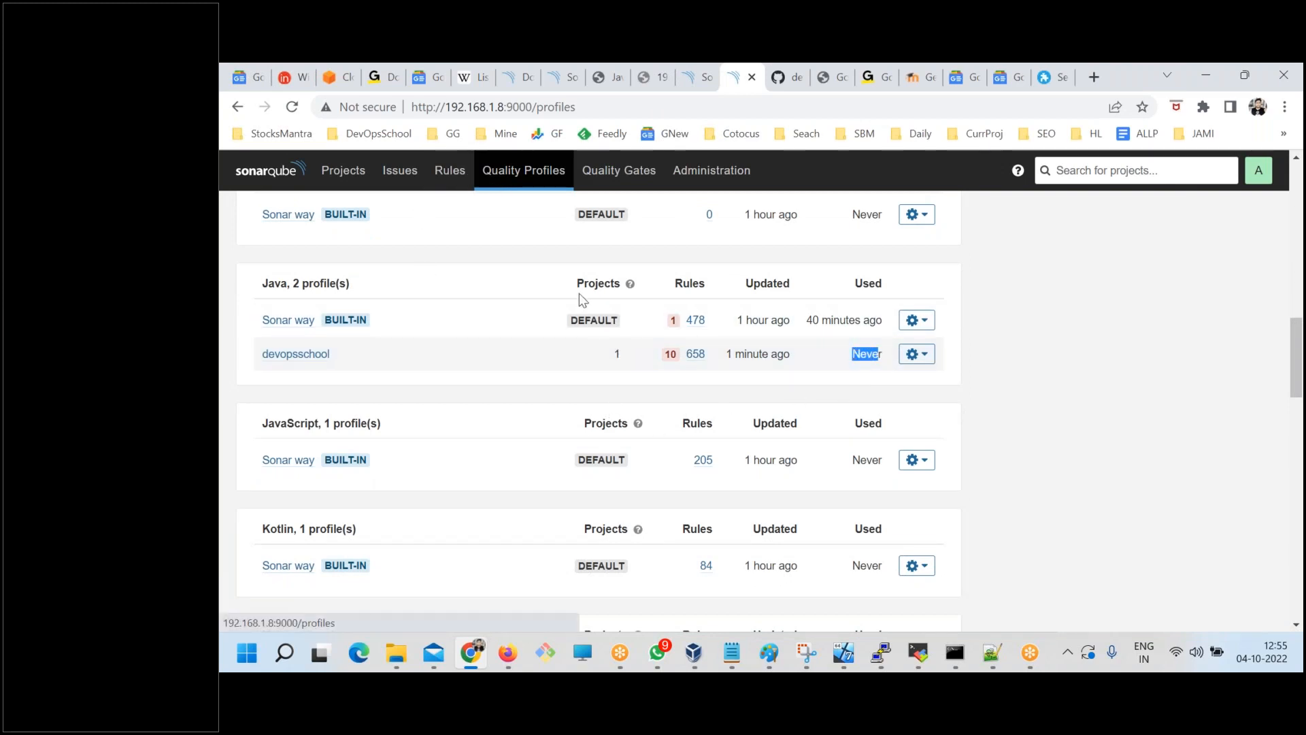
Switch to the command prompt, rerun sonar-scanner.bat in java-sonarqube-helloworld-src, and check its log for the Java quality profile.
{"action": "left_click", "coordinate": [955, 653]}
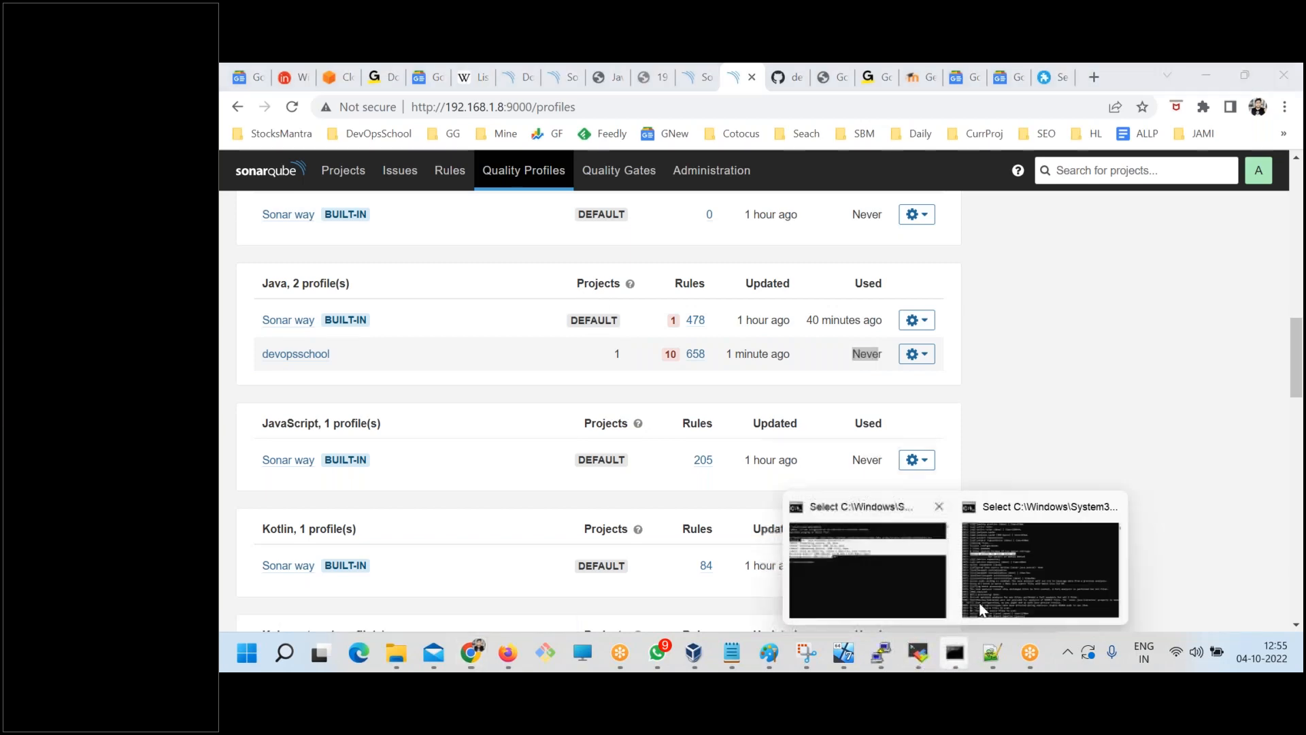
{"action": "left_click", "coordinate": [1084, 569]}
{"action": "scroll", "coordinate": [945, 496], "scroll_direction": "down", "scroll_amount": 20}
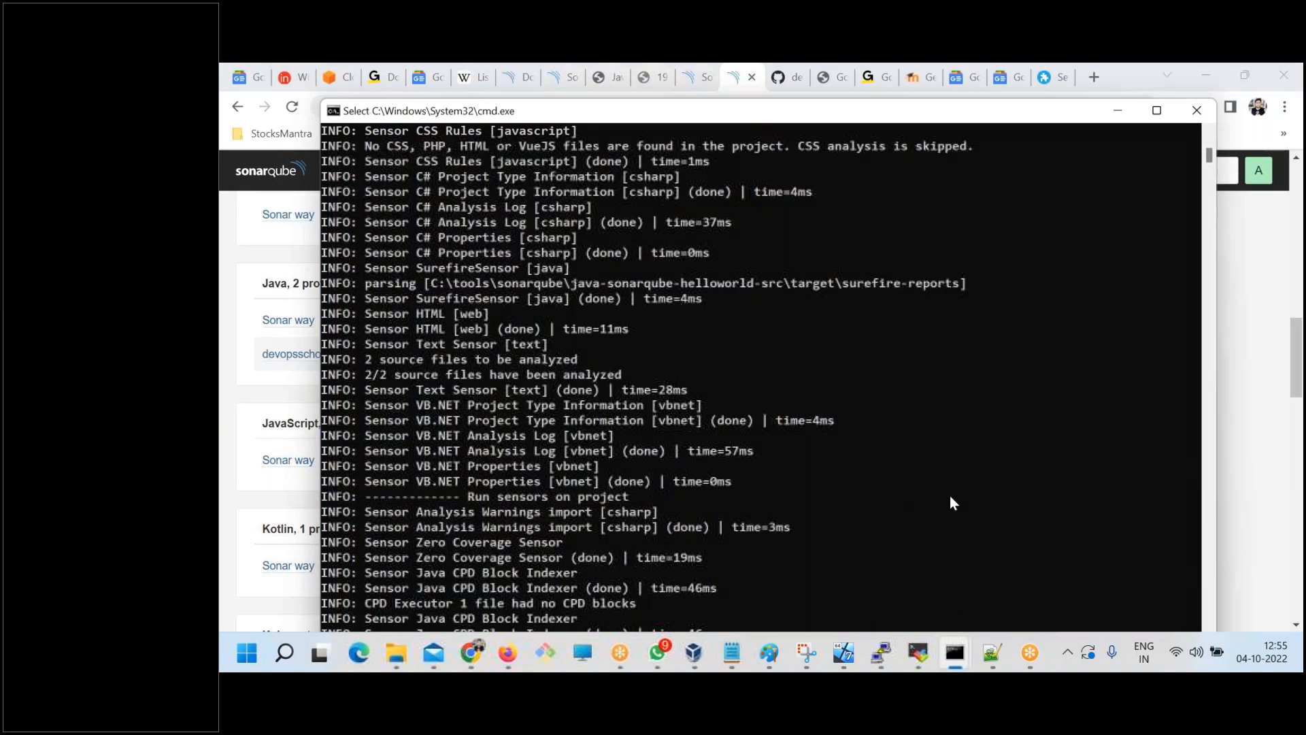
{"action": "key", "text": "Up"}
{"action": "key", "text": "Up"}
{"action": "key", "text": "Return"}
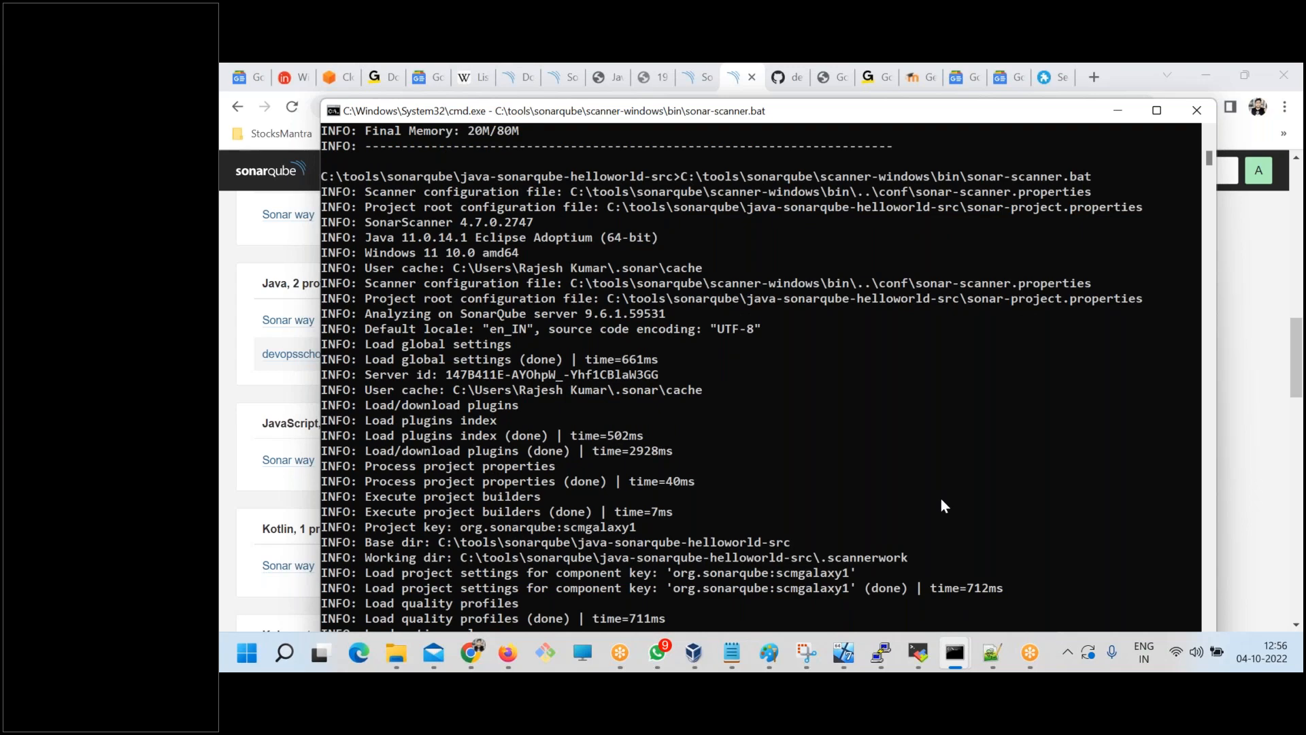
{"action": "scroll", "coordinate": [886, 506], "scroll_direction": "down", "scroll_amount": 6}
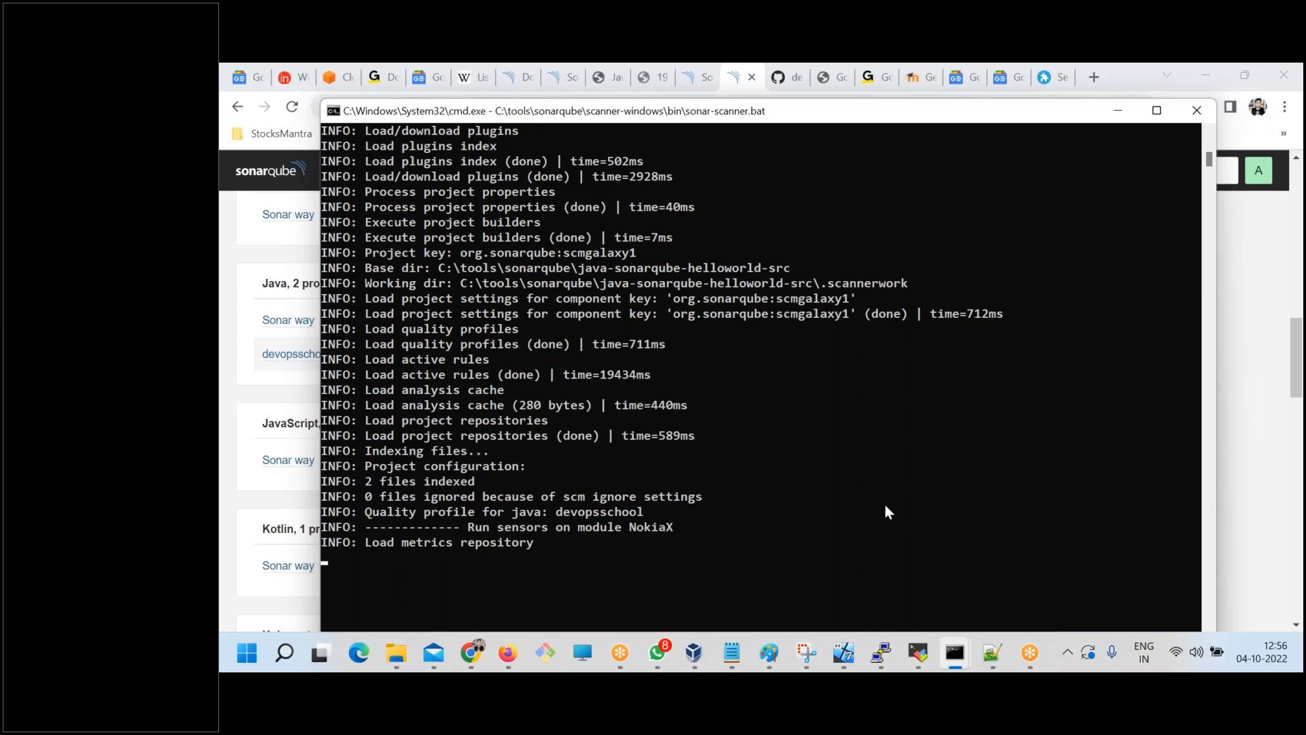
Switch to the browser, open the devopsschool Java profile and view its active rules, then return to the profile page.
{"action": "left_click", "coordinate": [471, 653]}
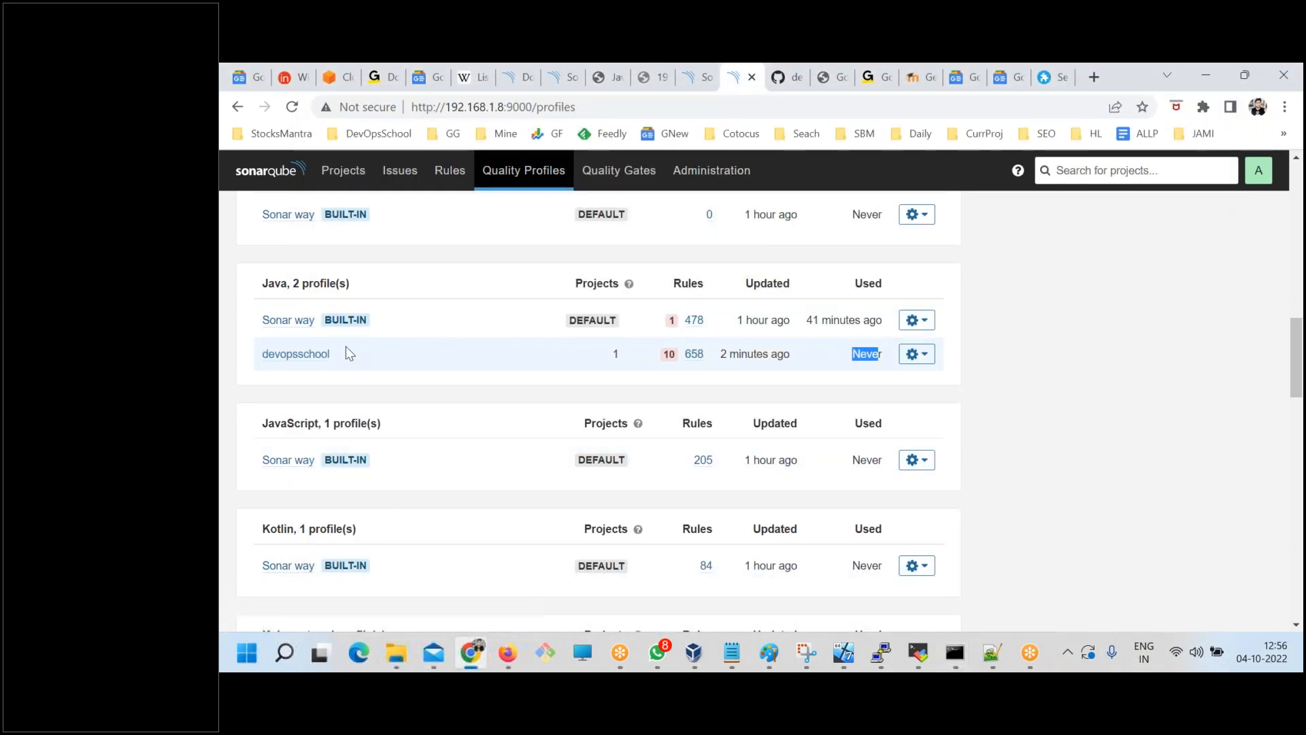
{"action": "left_click", "coordinate": [293, 357]}
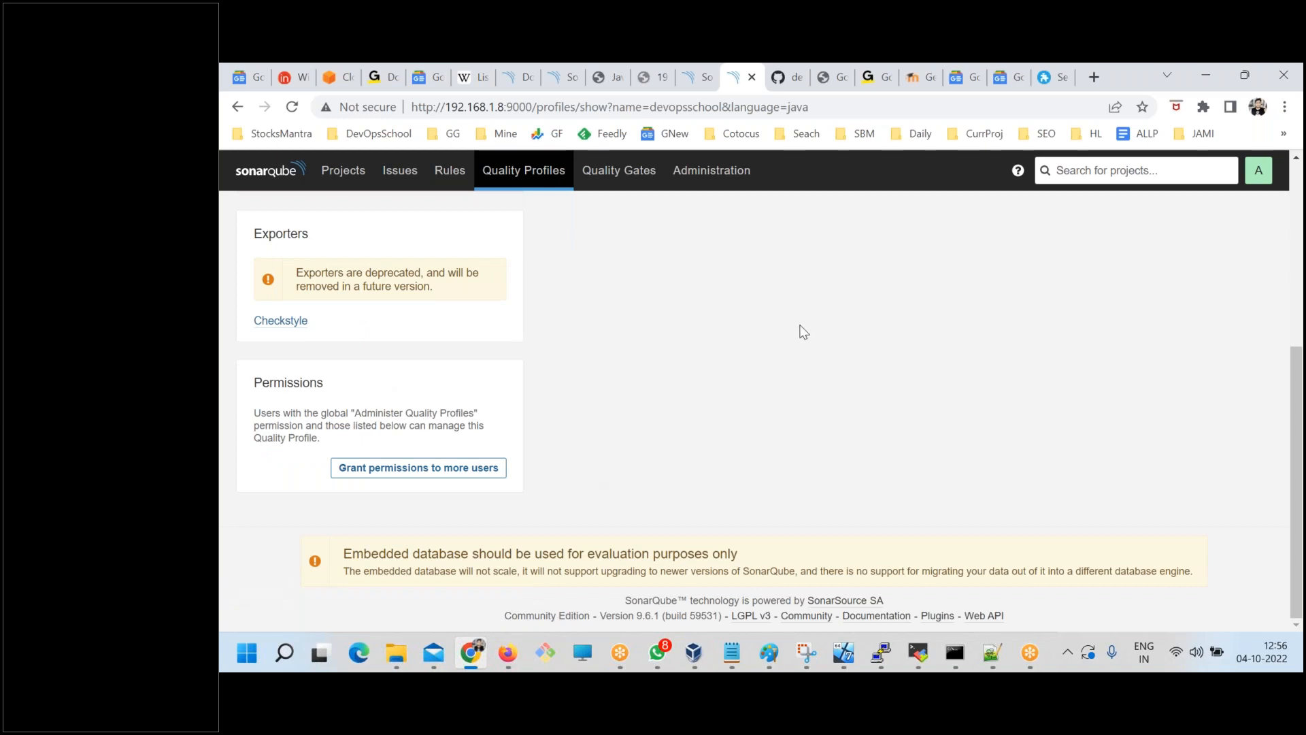
{"action": "scroll", "coordinate": [505, 370], "scroll_direction": "up", "scroll_amount": 5}
{"action": "left_click", "coordinate": [431, 321]}
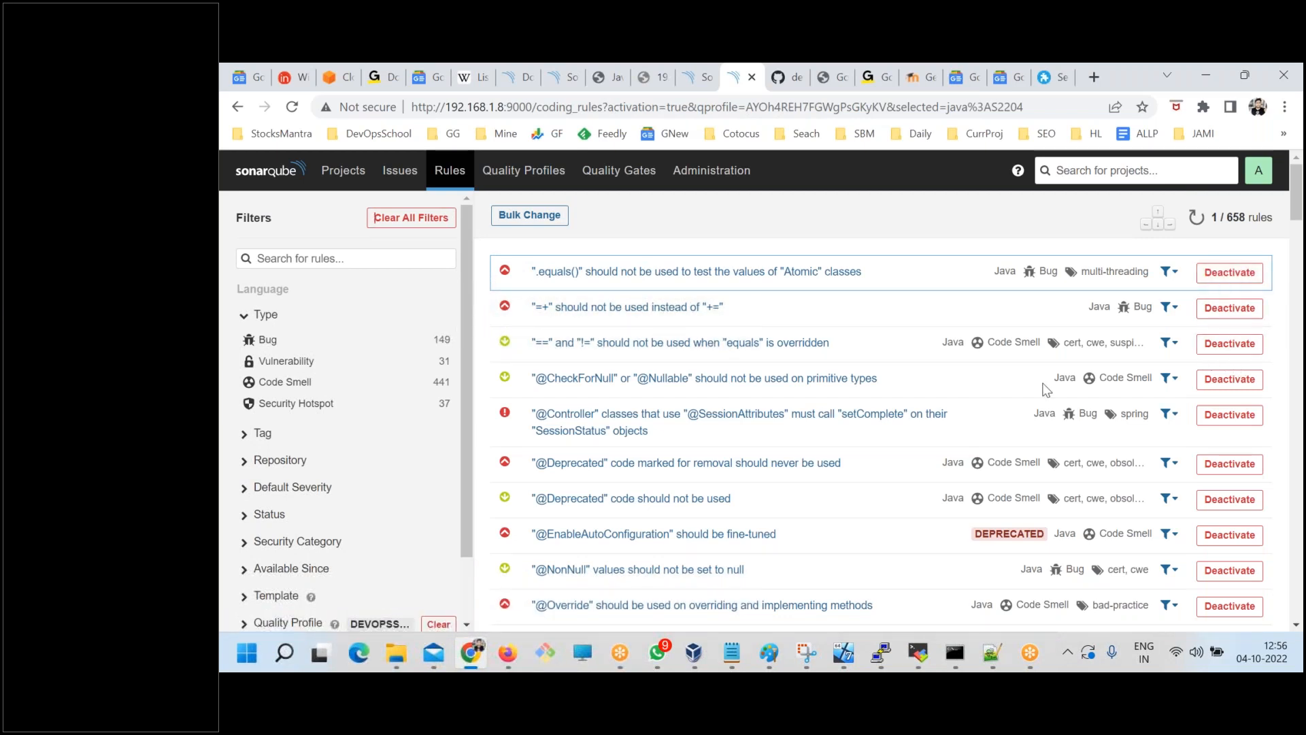
{"action": "left_click", "coordinate": [236, 109]}
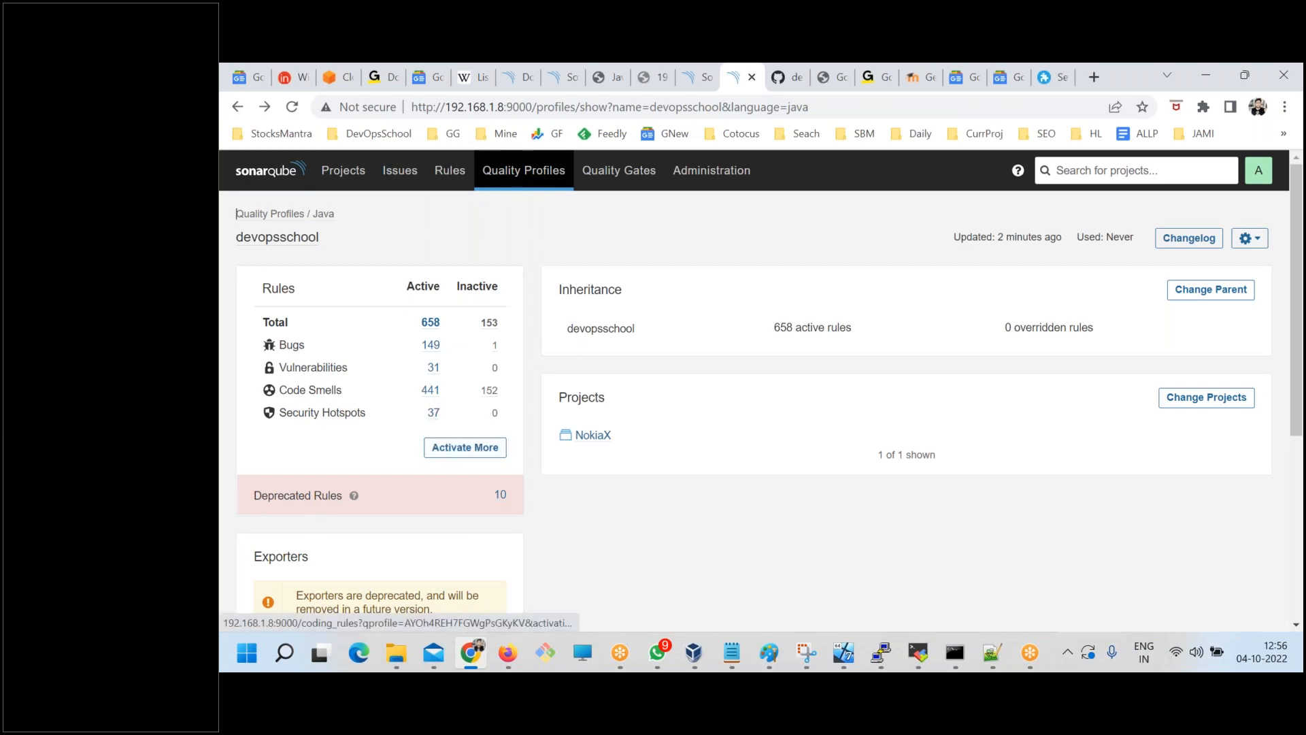
List the inactive rules available for devopsschool and check the similar-rule filters for Abbreviation As Word In Name Template.
{"action": "left_click", "coordinate": [460, 457]}
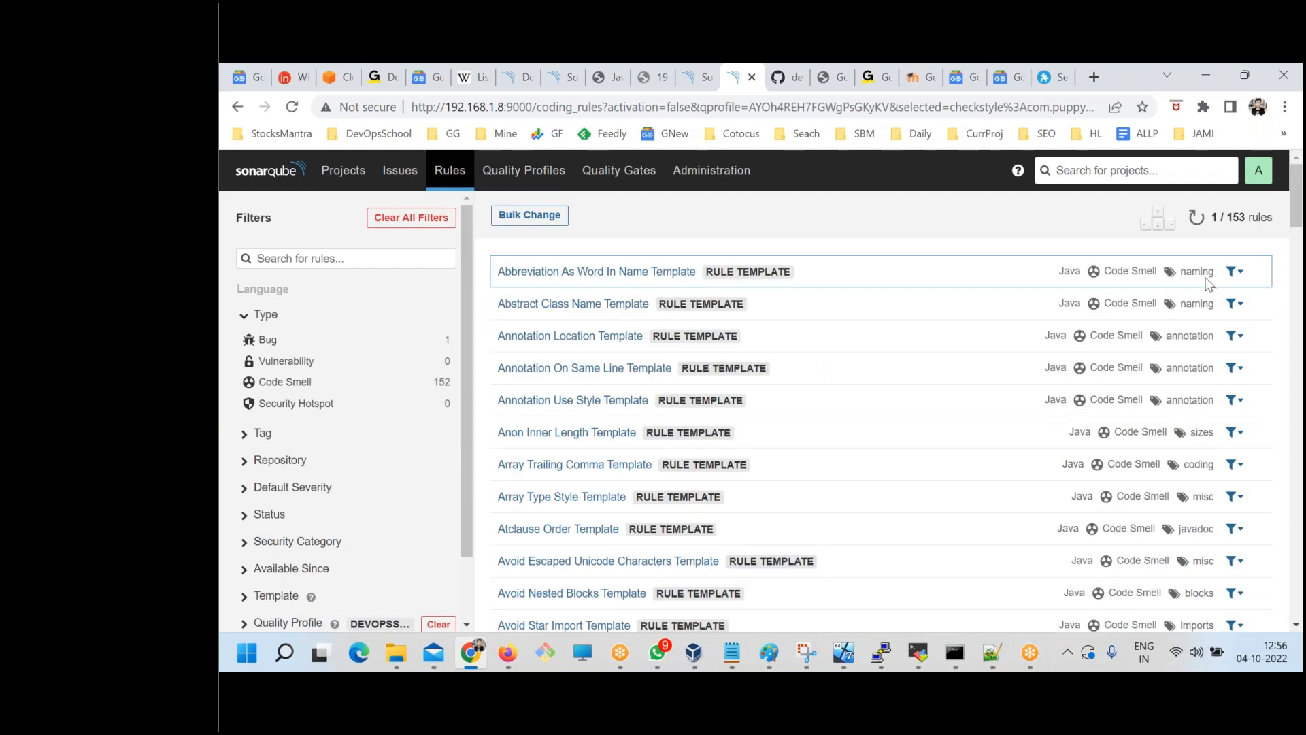
{"action": "left_click", "coordinate": [1235, 272]}
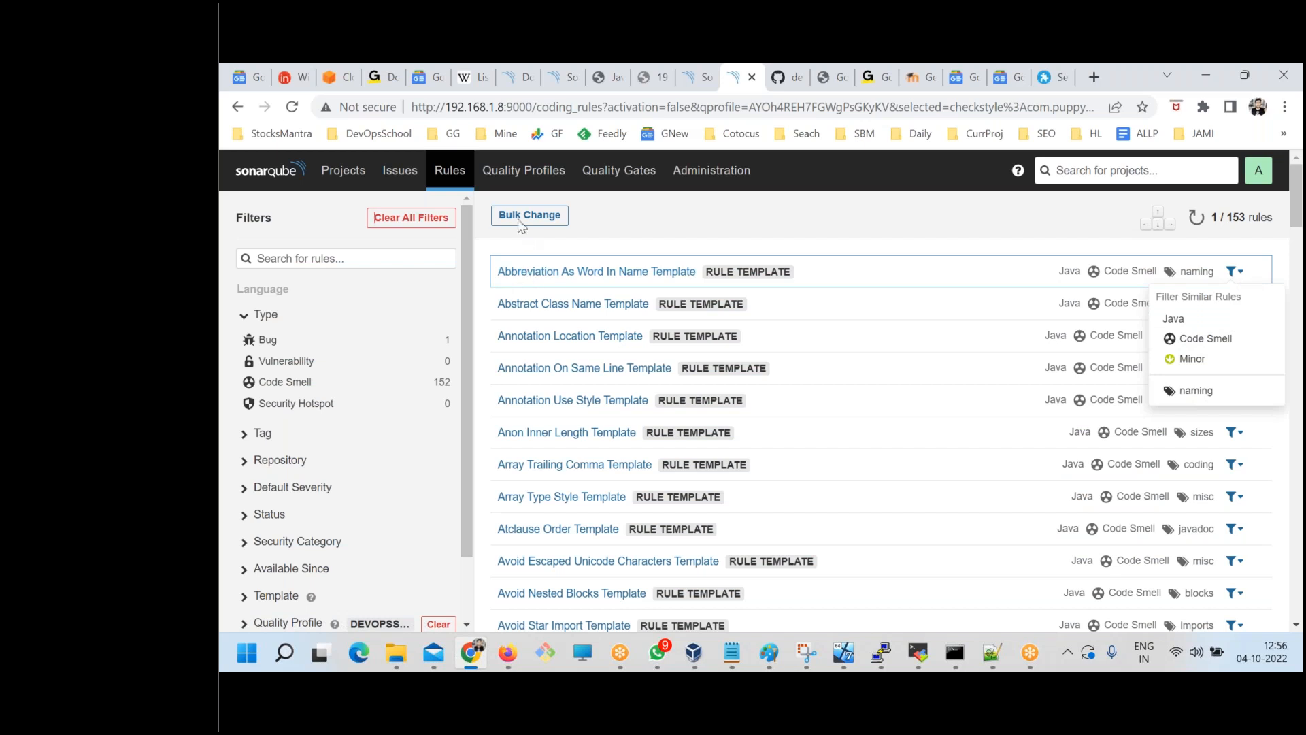
{"action": "left_click", "coordinate": [1284, 463]}
{"action": "scroll", "coordinate": [1248, 500], "scroll_direction": "down", "scroll_amount": 5}
{"action": "scroll", "coordinate": [1249, 499], "scroll_direction": "up", "scroll_amount": 5}
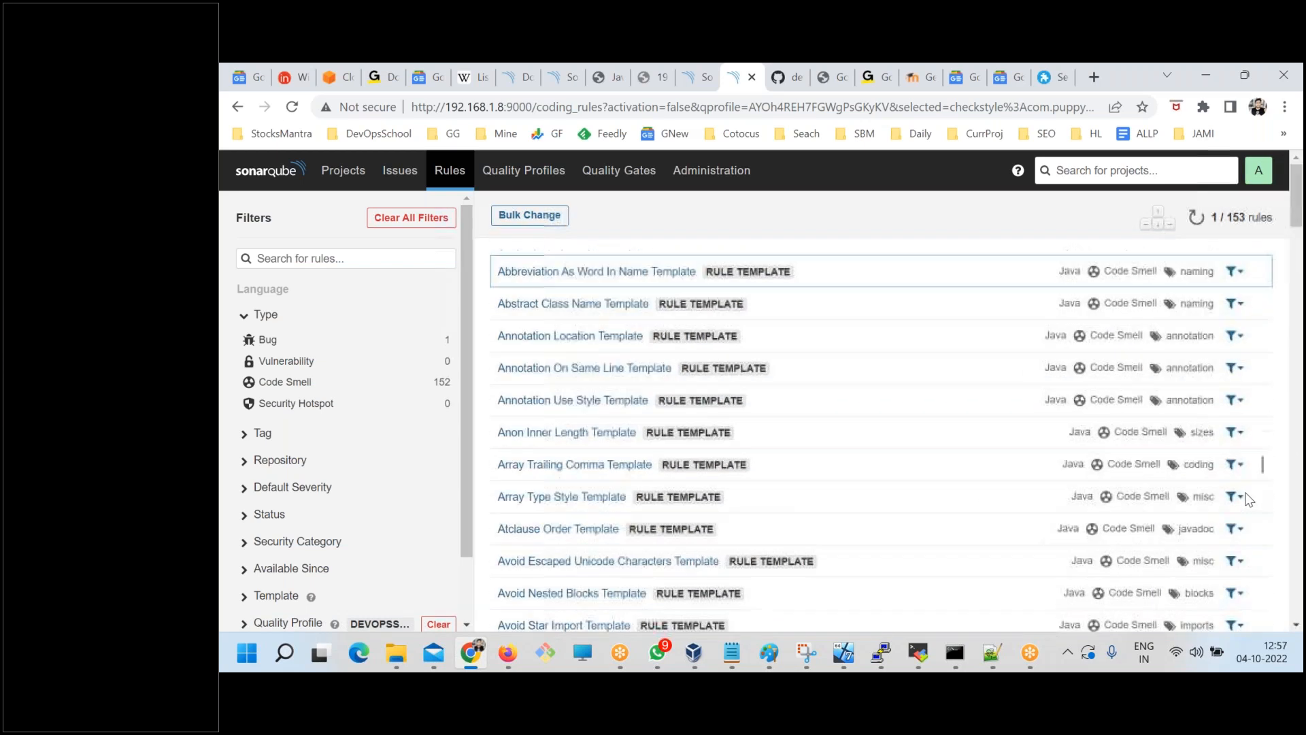
Try to bulk-deactivate the listed inactive rules in the devopsschool - Java profile and dismiss the result.
{"action": "left_click", "coordinate": [521, 223]}
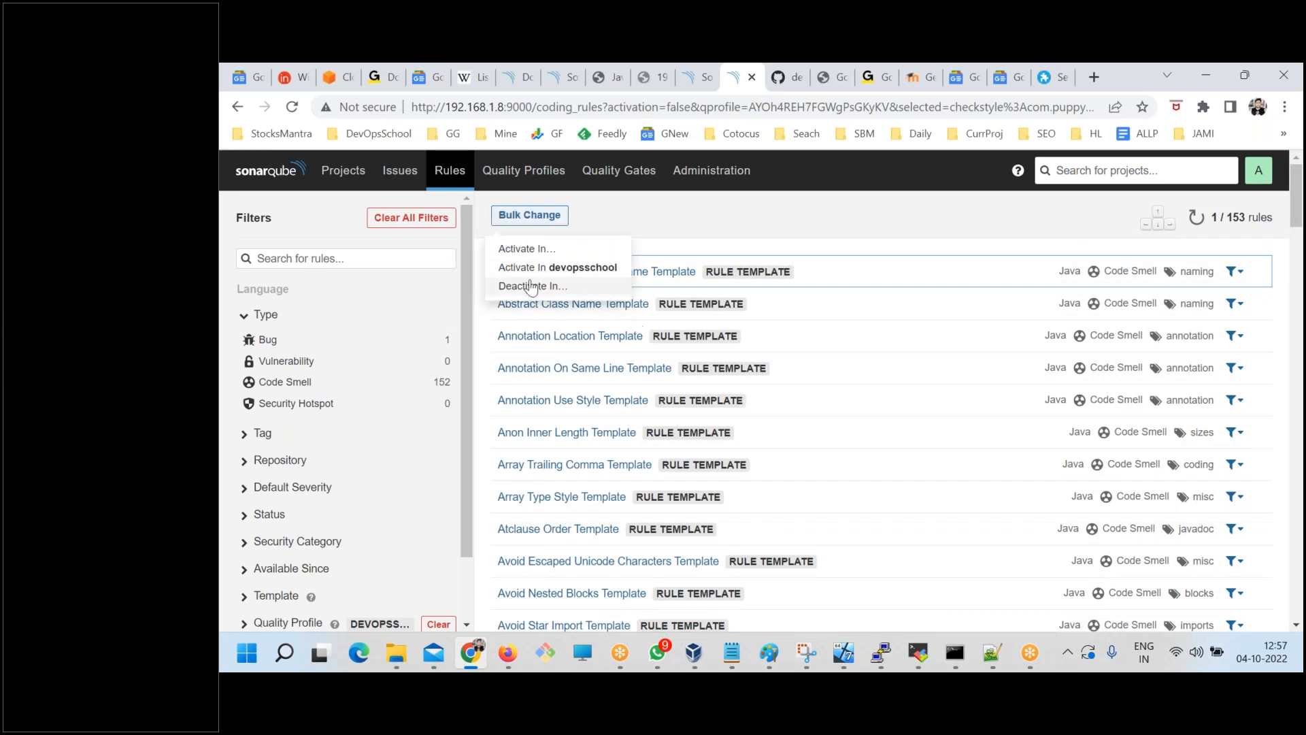
{"action": "left_click", "coordinate": [1027, 266]}
{"action": "left_click", "coordinate": [505, 224]}
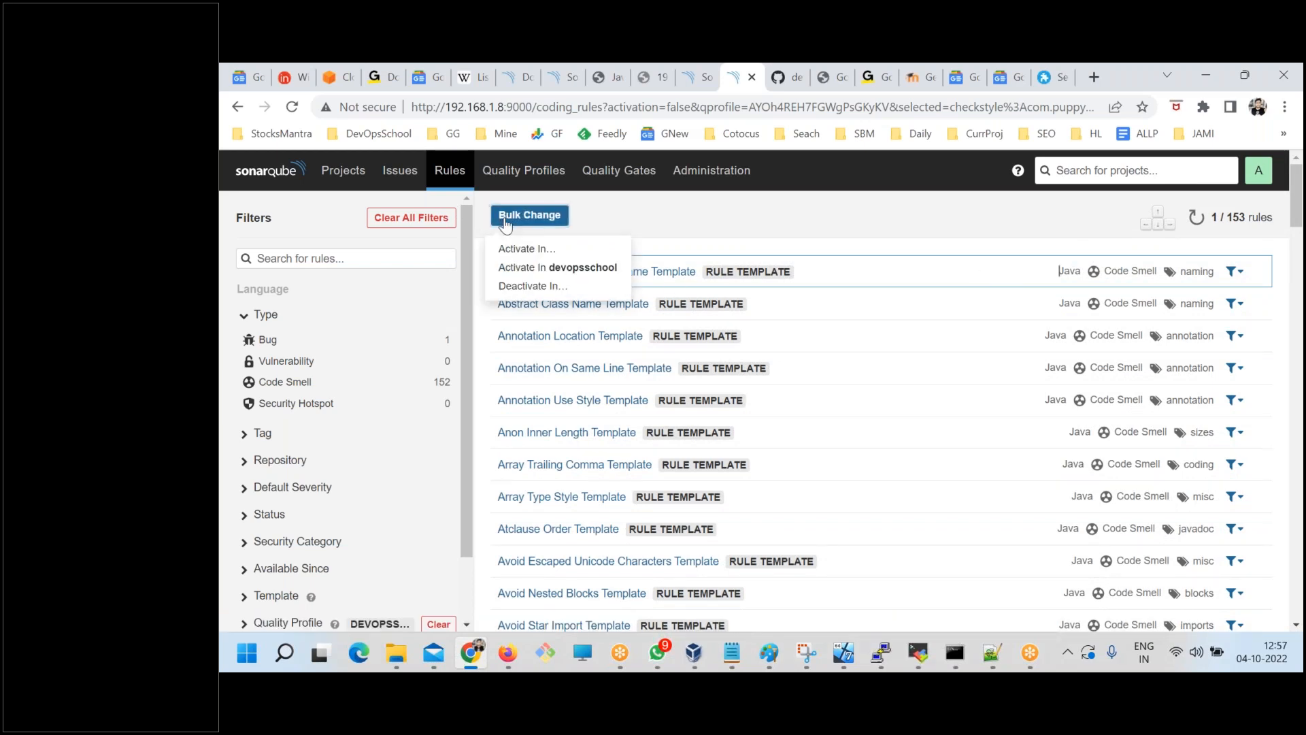
{"action": "left_click", "coordinate": [522, 286]}
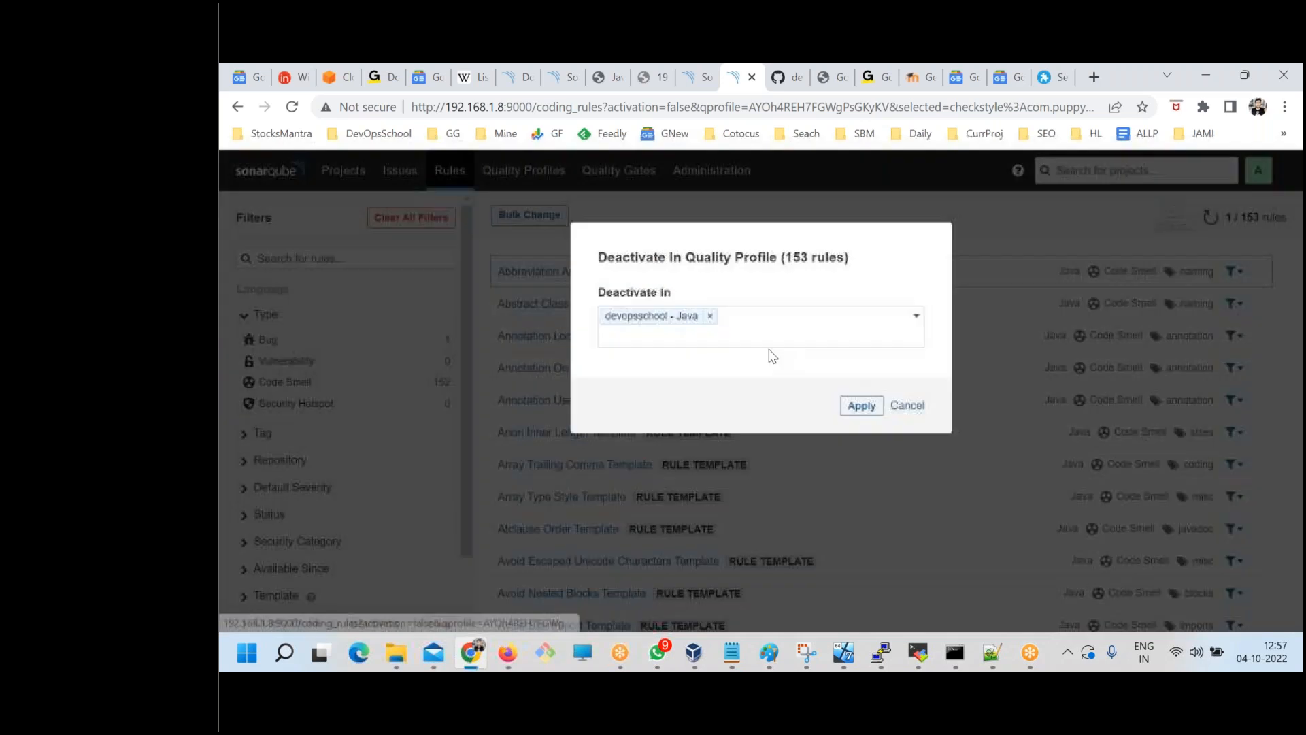
{"action": "left_click", "coordinate": [861, 406]}
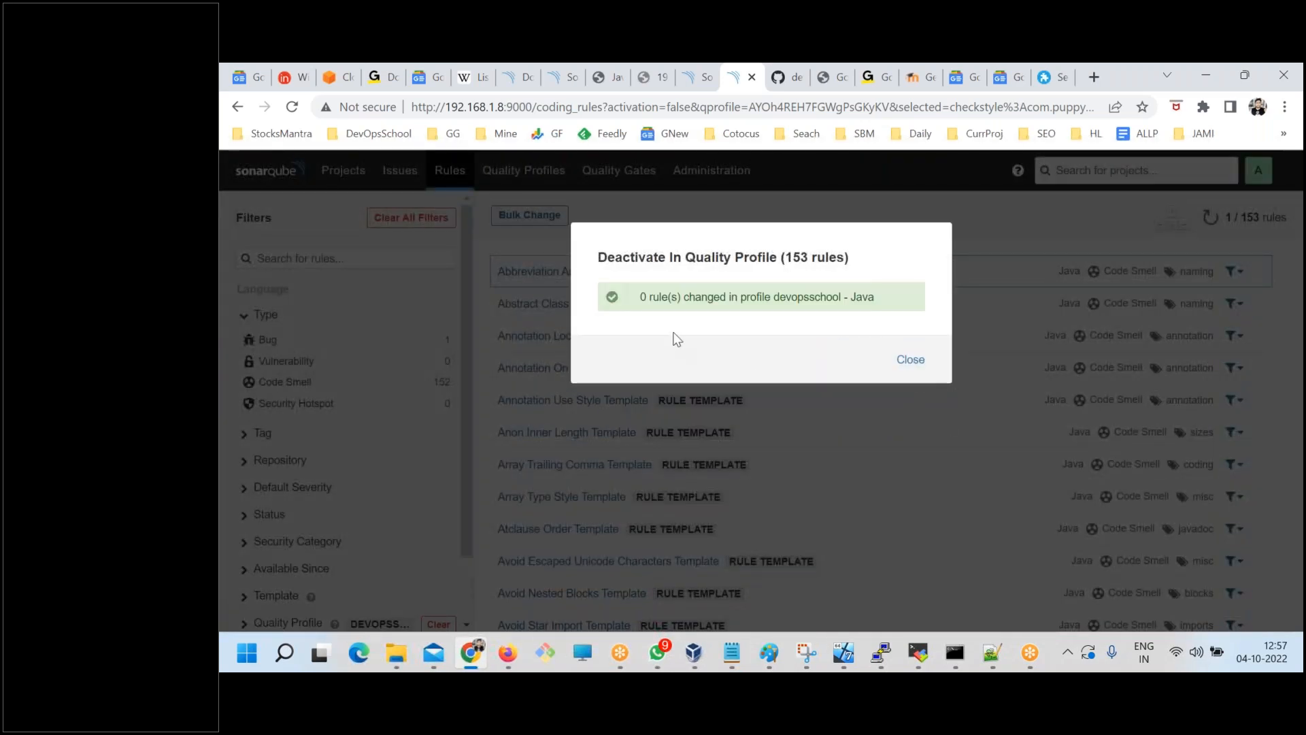
{"action": "left_click_drag", "start_coordinate": [711, 298], "coordinate": [867, 326]}
{"action": "left_click", "coordinate": [925, 360]}
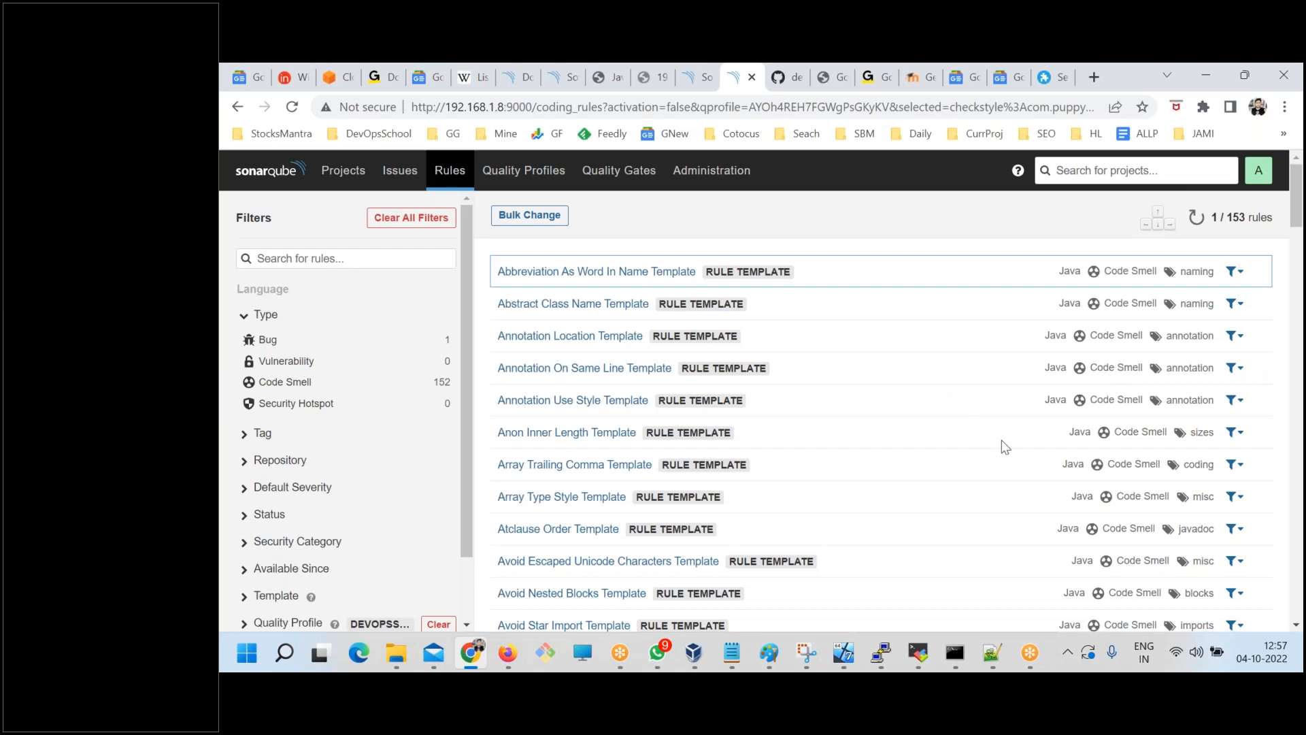
Open the Abstract Class Name Template rule, read its description and parameters, and return to the rules list.
{"action": "left_click", "coordinate": [526, 308]}
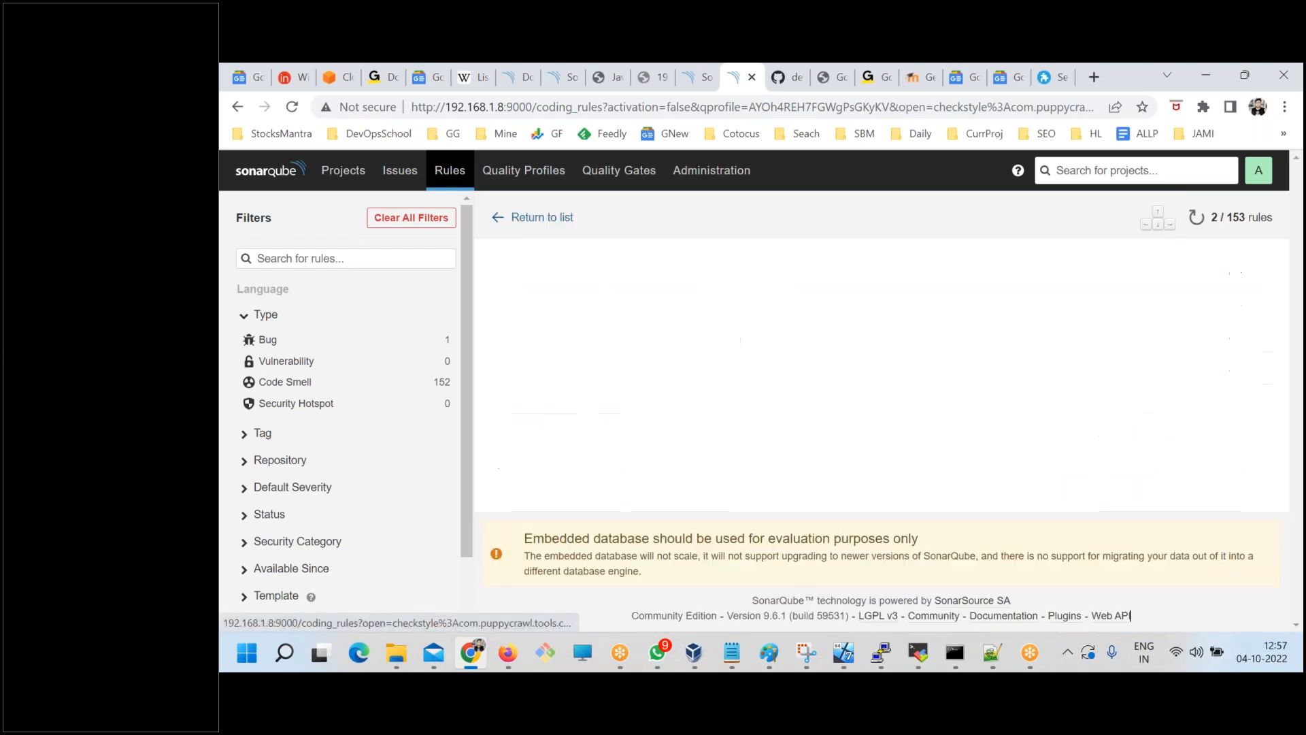
{"action": "scroll", "coordinate": [687, 472], "scroll_direction": "down", "scroll_amount": 3}
{"action": "scroll", "coordinate": [689, 486], "scroll_direction": "up", "scroll_amount": 3}
{"action": "scroll", "coordinate": [614, 507], "scroll_direction": "down", "scroll_amount": 4}
{"action": "scroll", "coordinate": [614, 506], "scroll_direction": "up", "scroll_amount": 4}
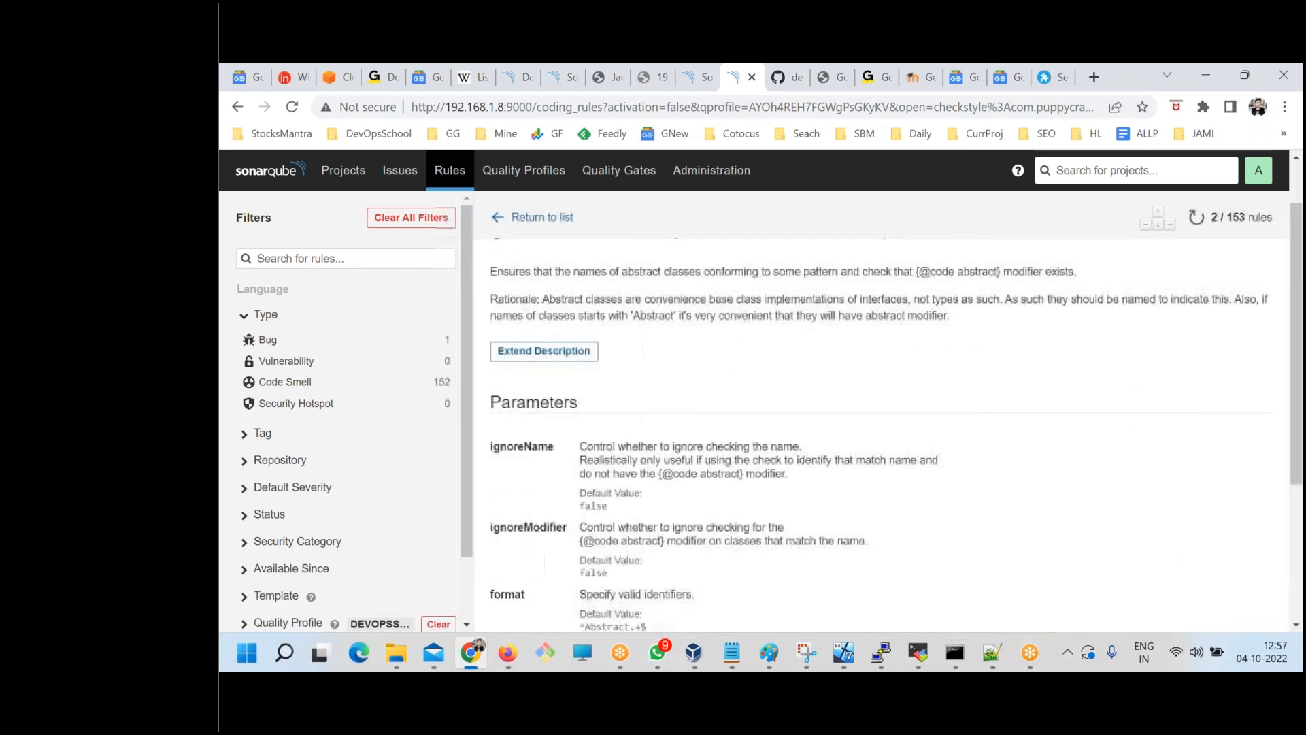
{"action": "left_click", "coordinate": [500, 218]}
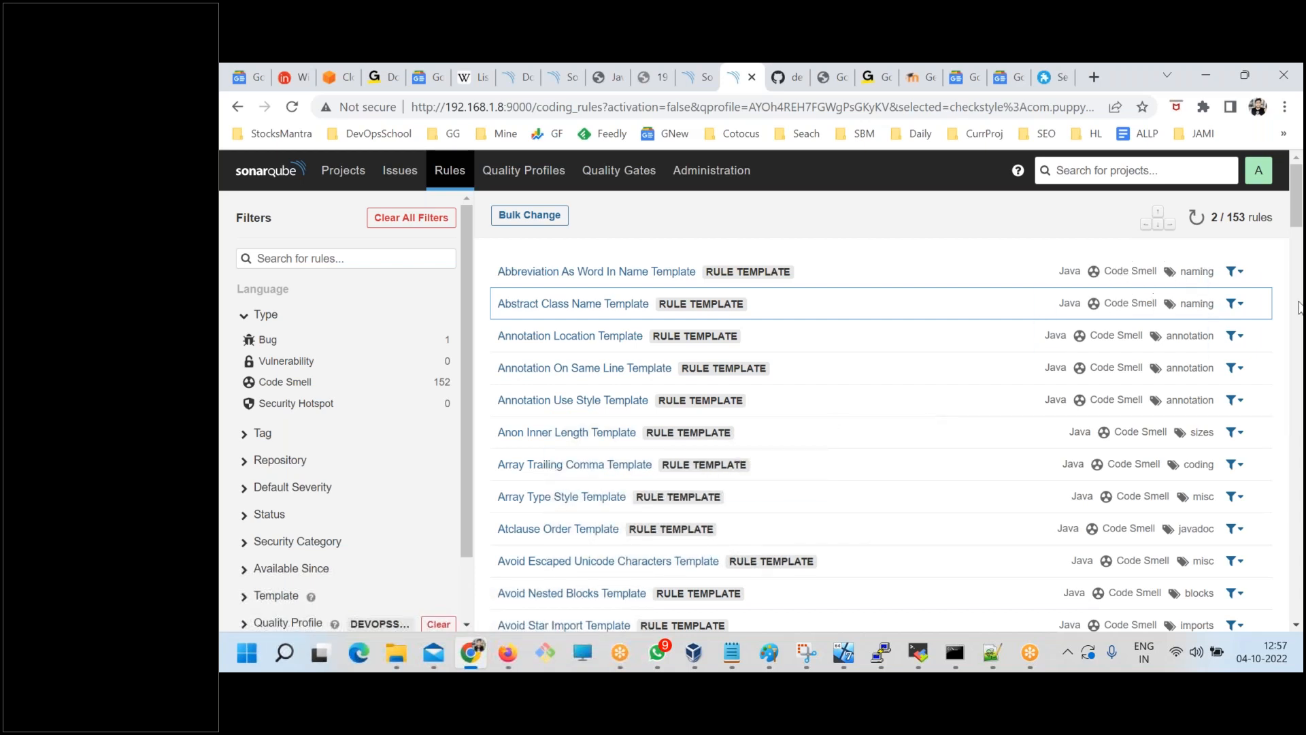
Recheck the first template's similar-rule filters, consult SONARQUBE.txt in Notepad, highlighting "Code would review code", and return to the browser.
{"action": "left_click", "coordinate": [1233, 272]}
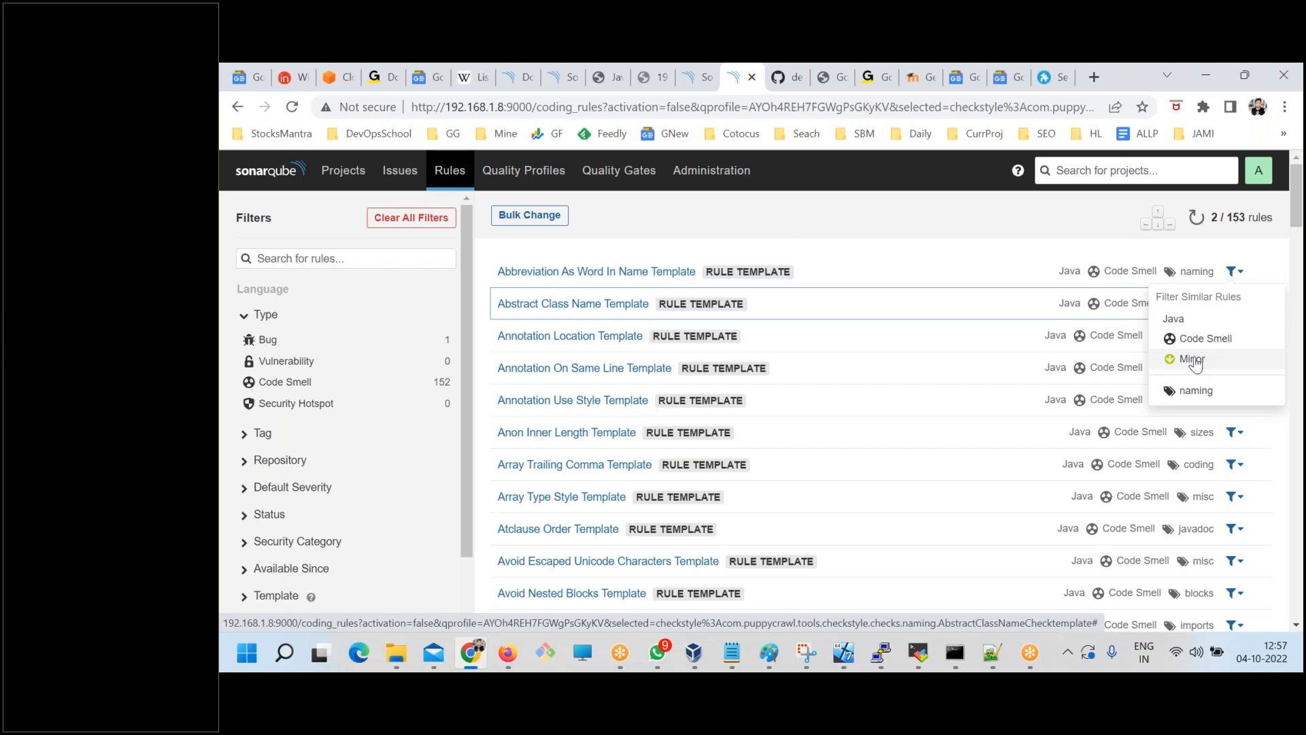
{"action": "left_click", "coordinate": [732, 653]}
{"action": "scroll", "coordinate": [329, 351], "scroll_direction": "up", "scroll_amount": 2}
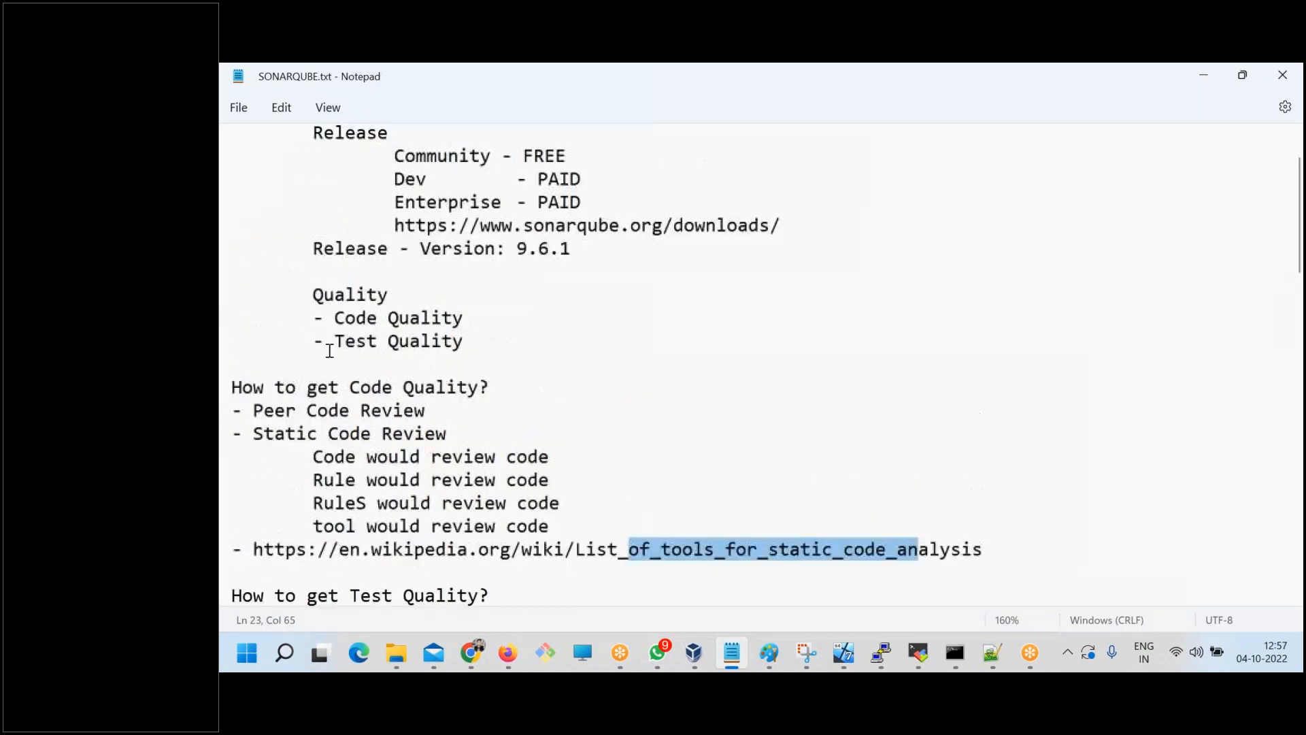
{"action": "scroll", "coordinate": [330, 351], "scroll_direction": "down", "scroll_amount": 2}
{"action": "left_click_drag", "start_coordinate": [313, 294], "coordinate": [544, 294]}
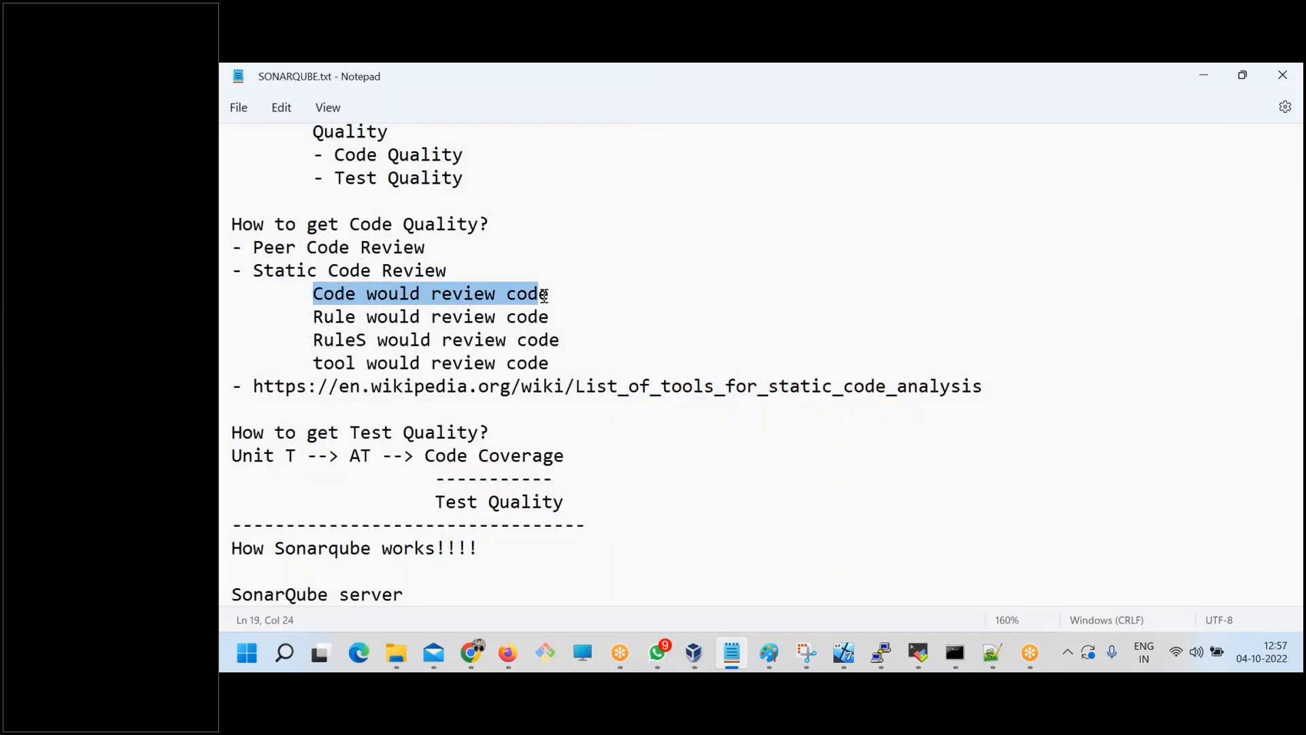
{"action": "key", "text": "alt+Tab"}
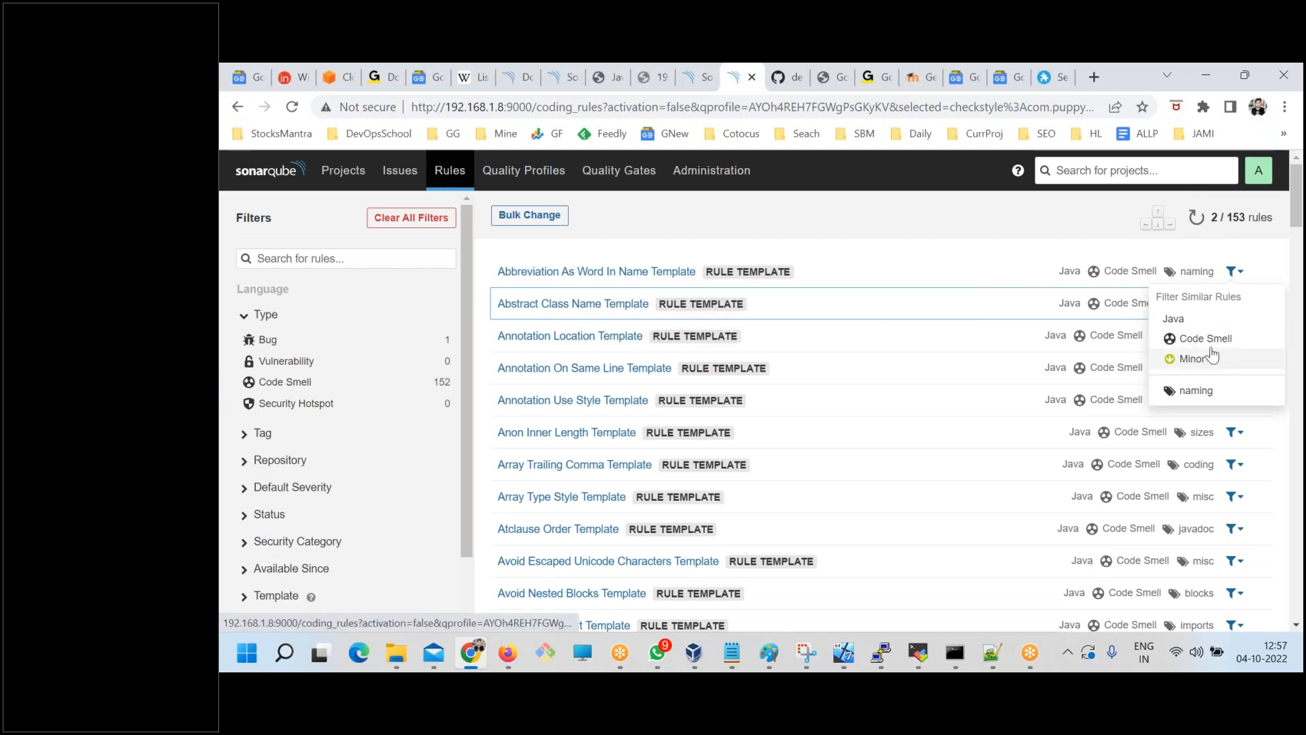
Open the Issues list and check the severity options of the duplicated-blocks issue in src/ComplexMethod.java.
{"action": "left_click", "coordinate": [893, 253]}
{"action": "left_click", "coordinate": [392, 178]}
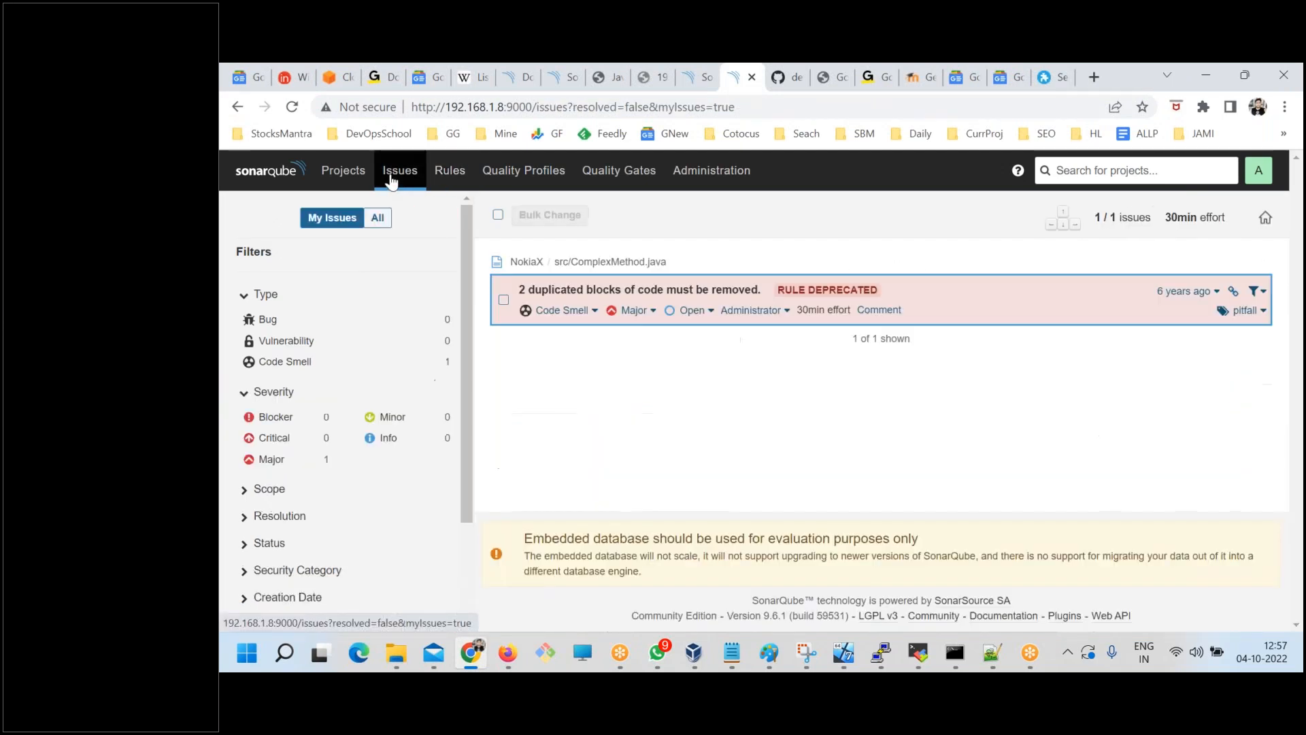
{"action": "left_click", "coordinate": [641, 312]}
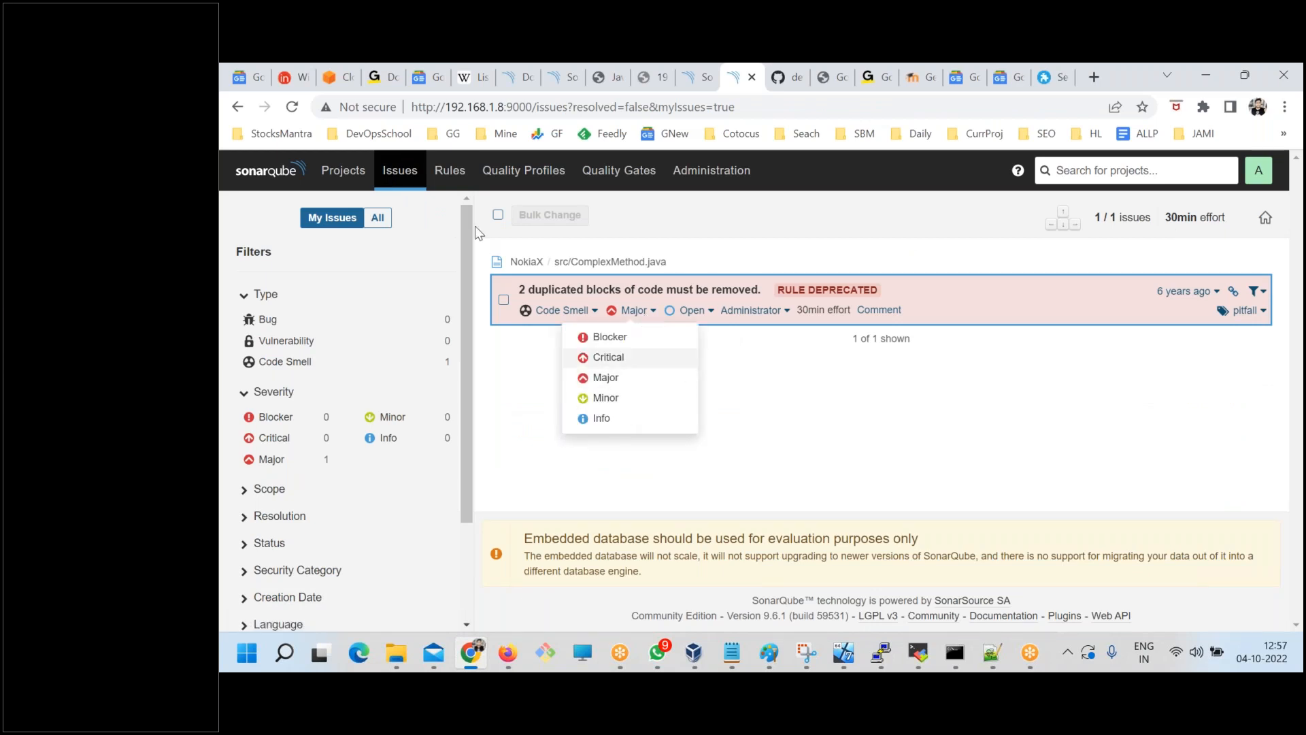
Open the CSS rule about "!important" on "keyframes" from all rules, examine its noncompliant and compliant examples, and return to the list.
{"action": "left_click", "coordinate": [445, 176]}
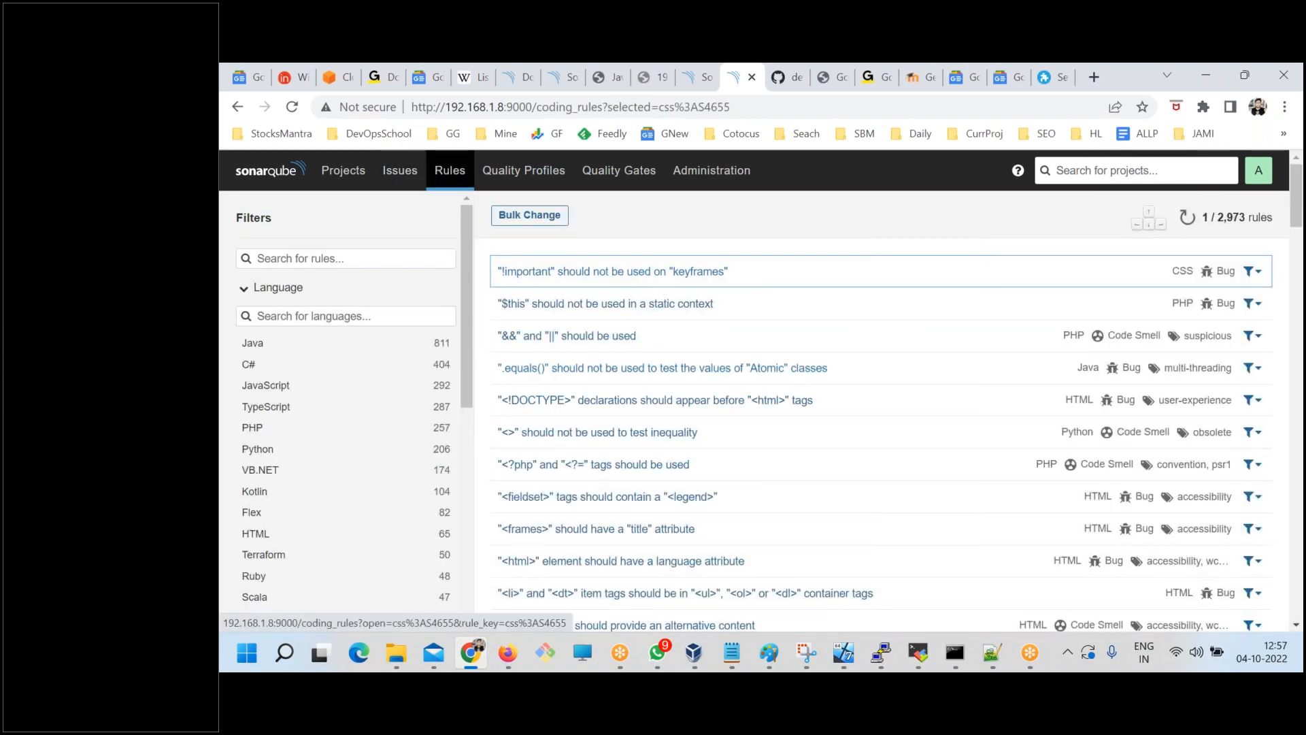
{"action": "left_click", "coordinate": [708, 273]}
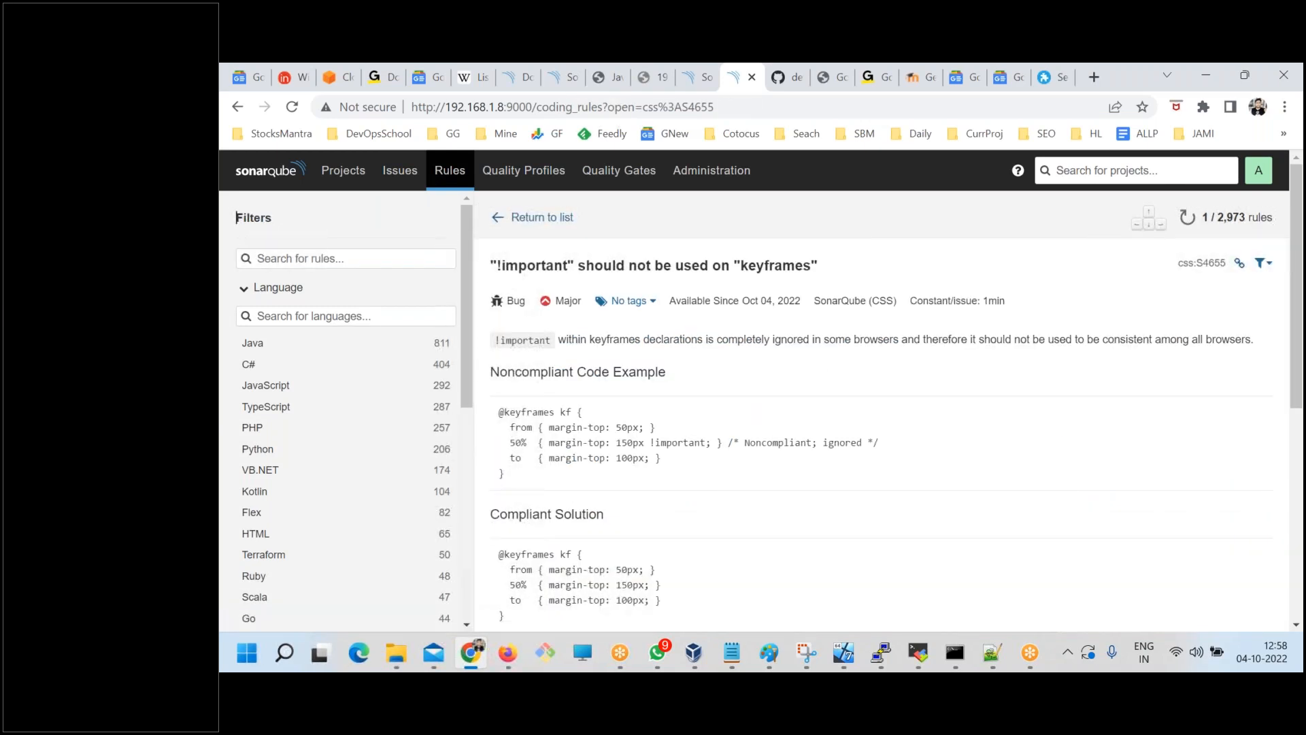
{"action": "scroll", "coordinate": [677, 516], "scroll_direction": "down", "scroll_amount": 5}
{"action": "scroll", "coordinate": [640, 517], "scroll_direction": "up", "scroll_amount": 4}
{"action": "scroll", "coordinate": [640, 517], "scroll_direction": "up", "scroll_amount": 1}
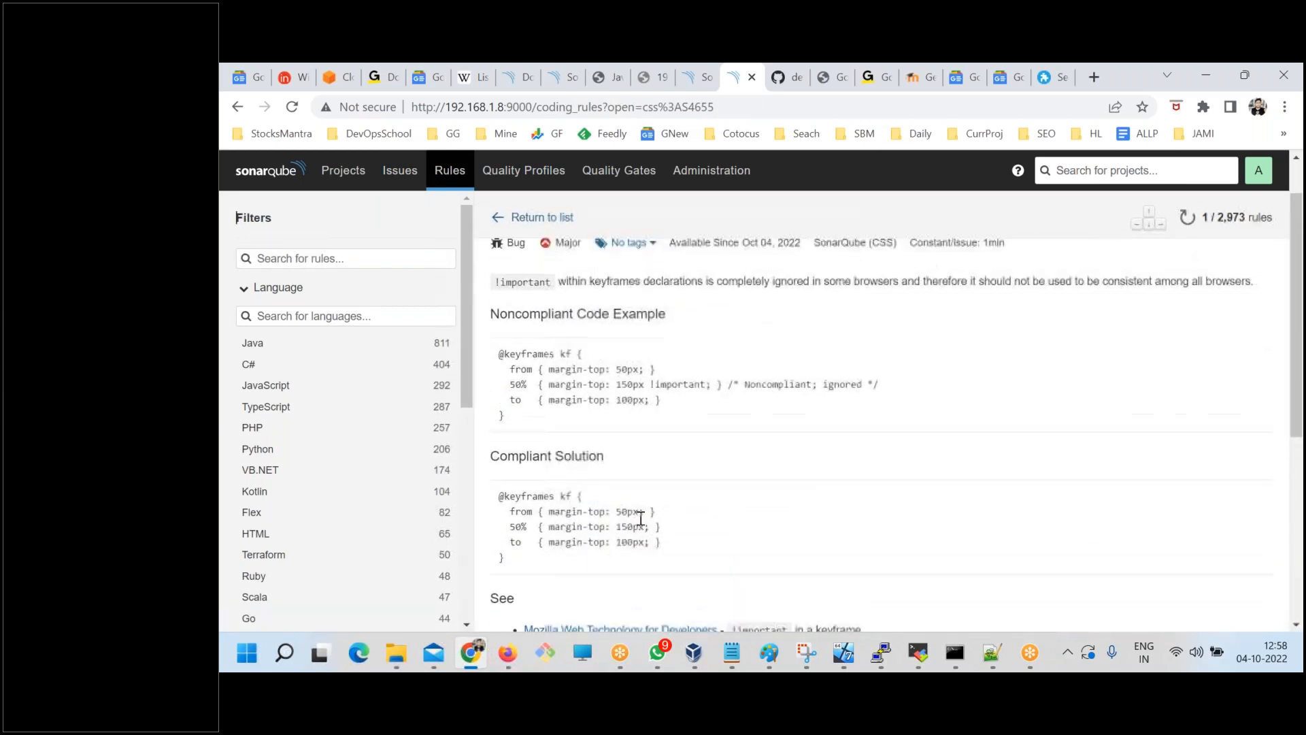
{"action": "left_click", "coordinate": [544, 217]}
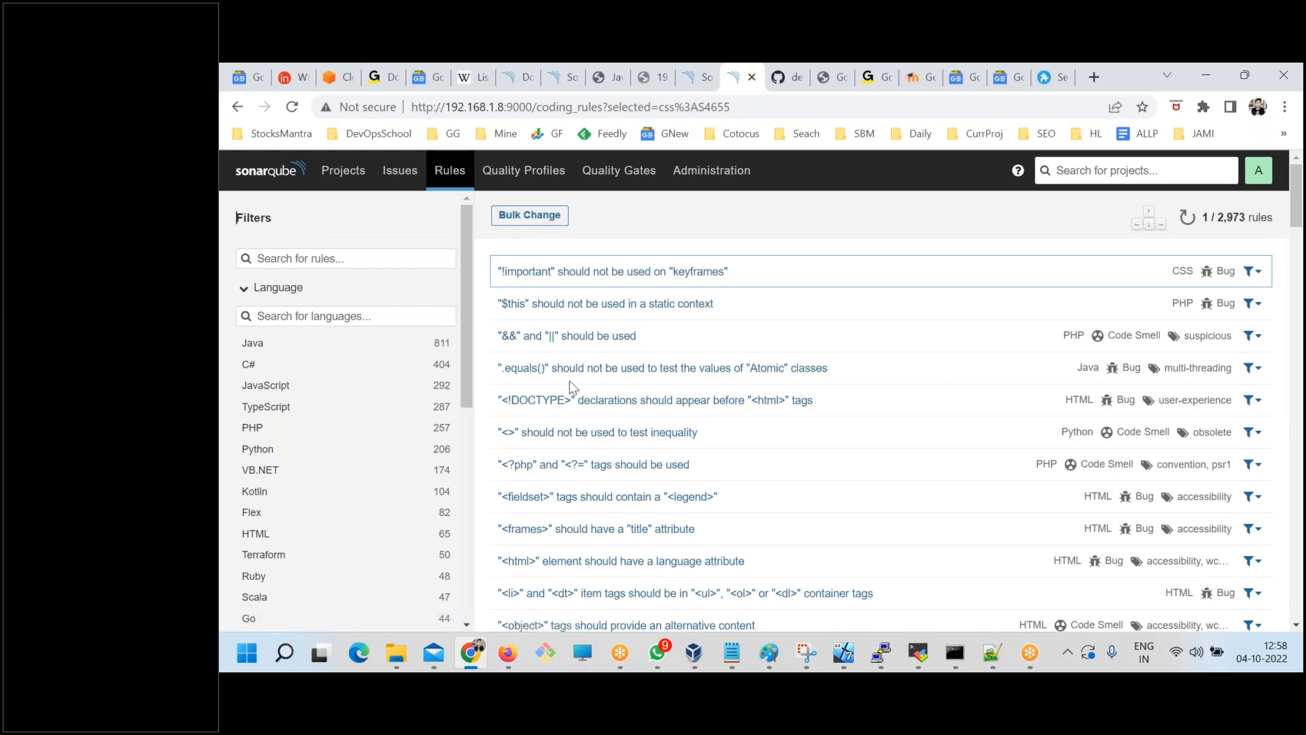
Switch back to the Notepad notes, highlight "Code would review code" under Static Code Review again, and return to the browser.
{"action": "key", "text": "alt+Tab"}
{"action": "left_click", "coordinate": [563, 318]}
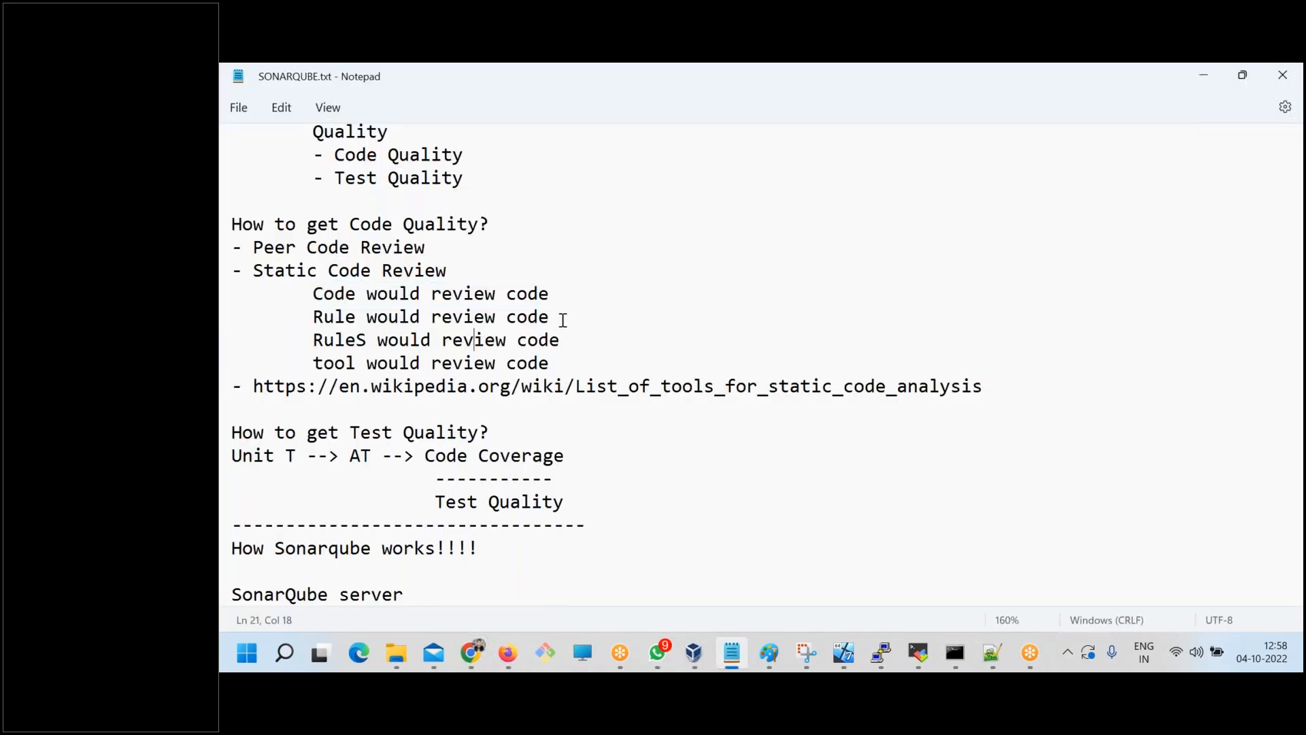
{"action": "left_click_drag", "start_coordinate": [566, 297], "coordinate": [310, 294]}
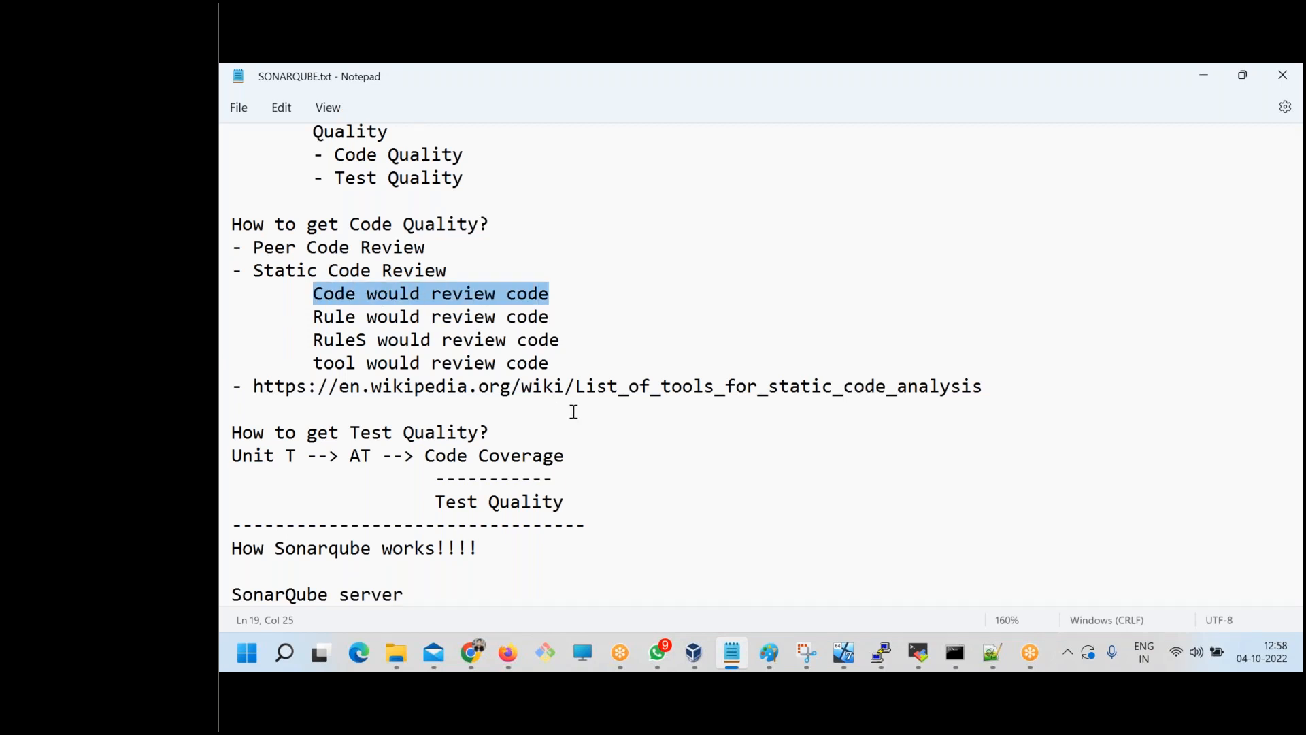
{"action": "key", "text": "alt+Tab"}
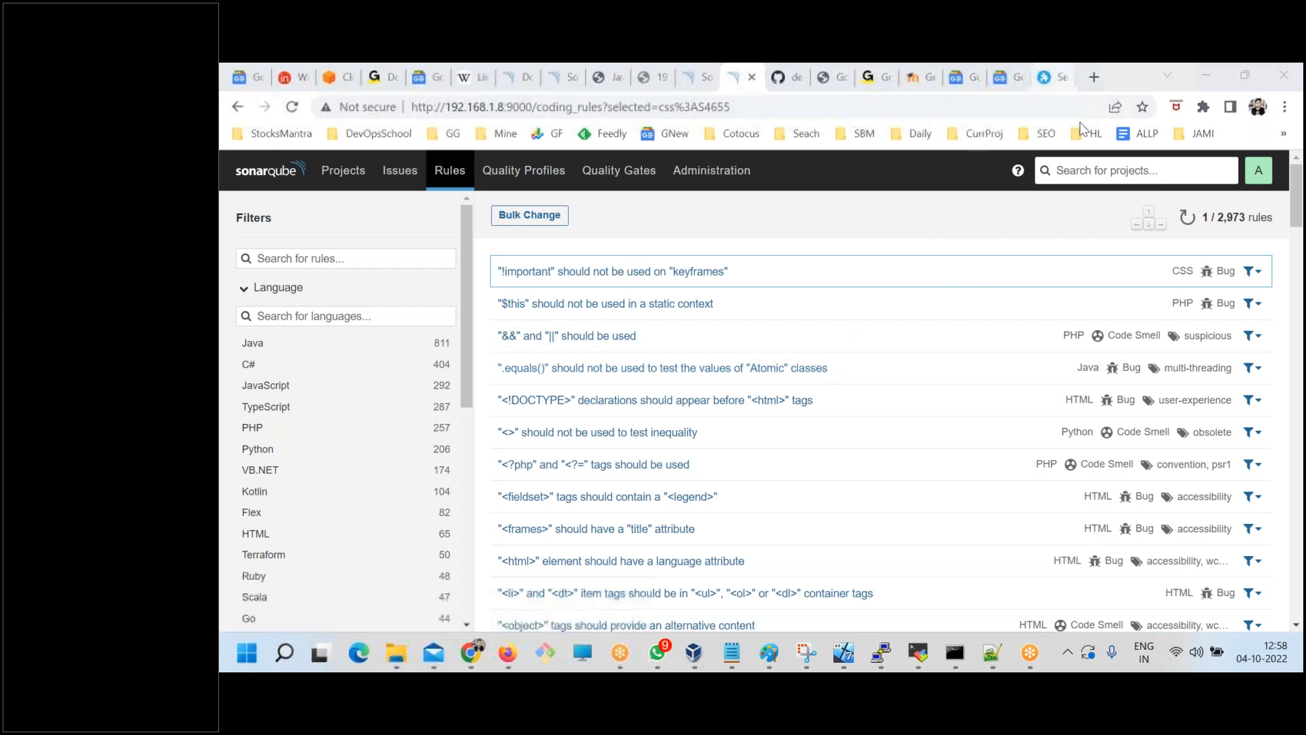
Search Google for "sonarqube custom rules" in a new browser tab.
{"action": "left_click", "coordinate": [1091, 77]}
{"action": "left_click", "coordinate": [1093, 77]}
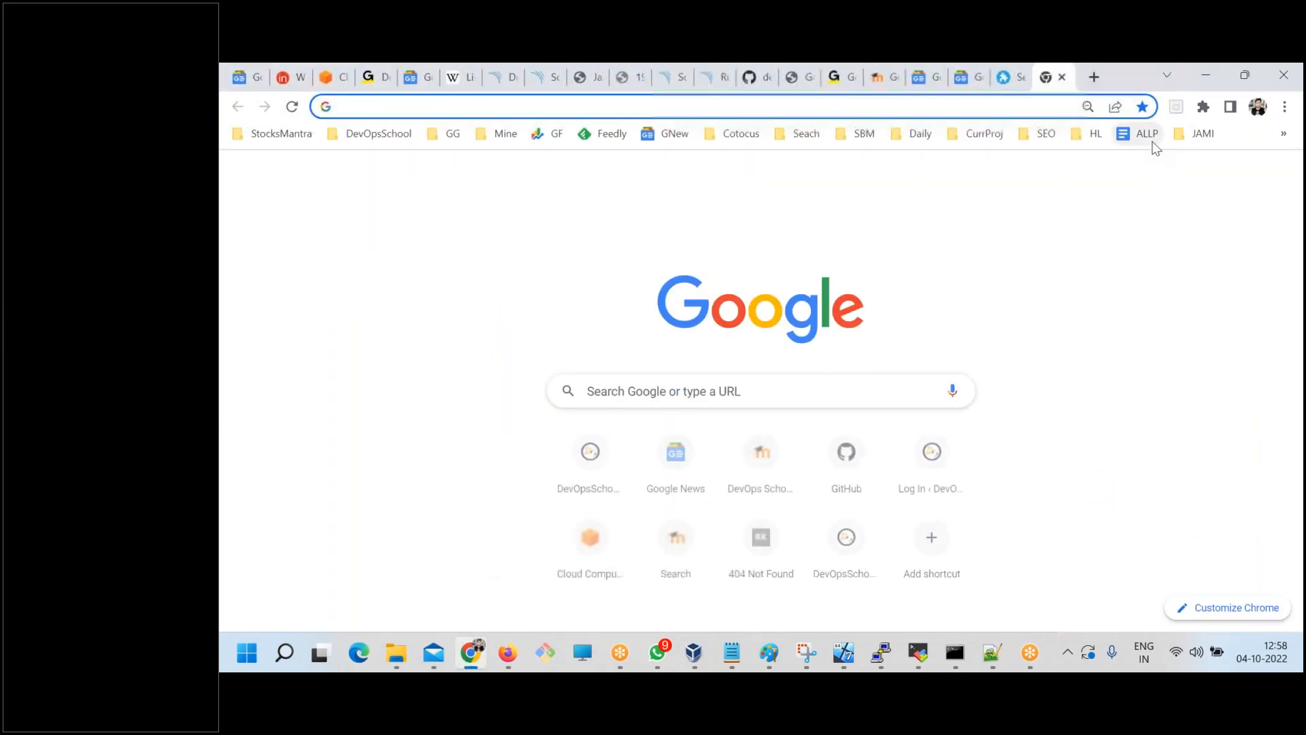
{"action": "type", "text": "sonarqube plu"}
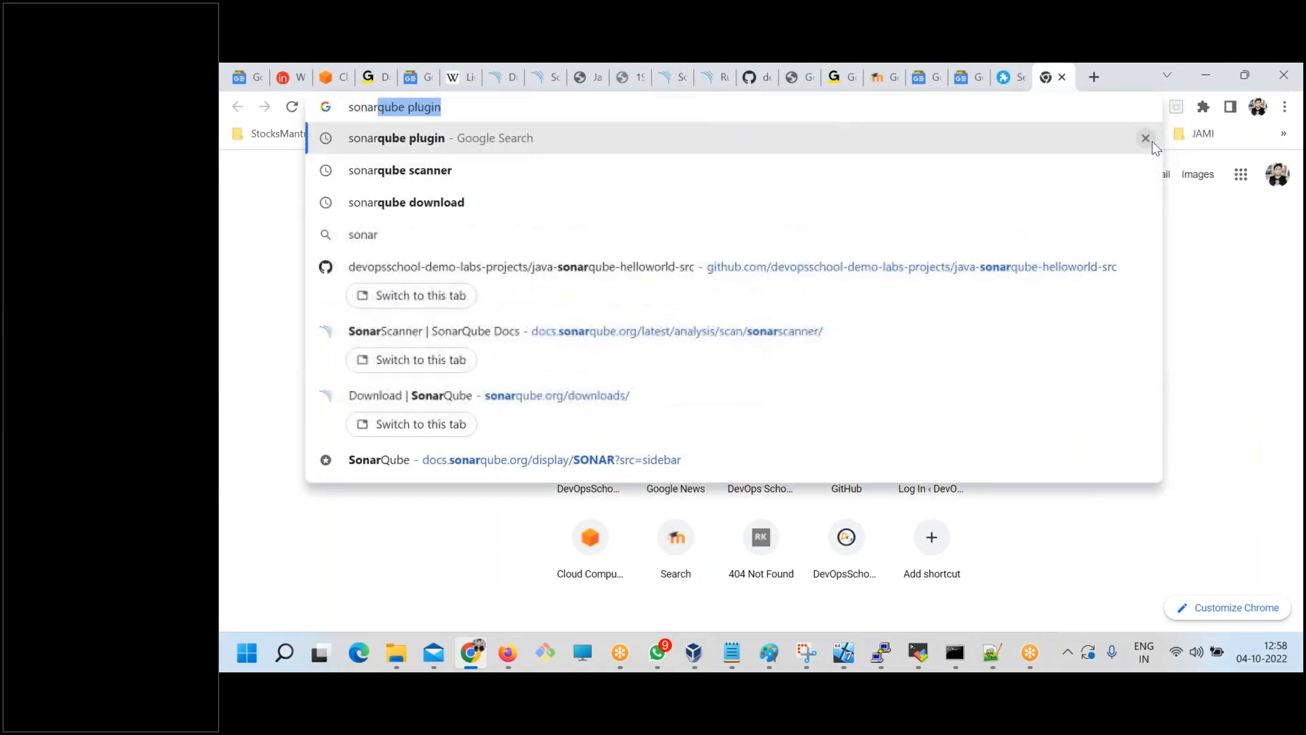
{"action": "key", "text": "BackSpace"}
{"action": "key", "text": "BackSpace"}
{"action": "key", "text": "BackSpace"}
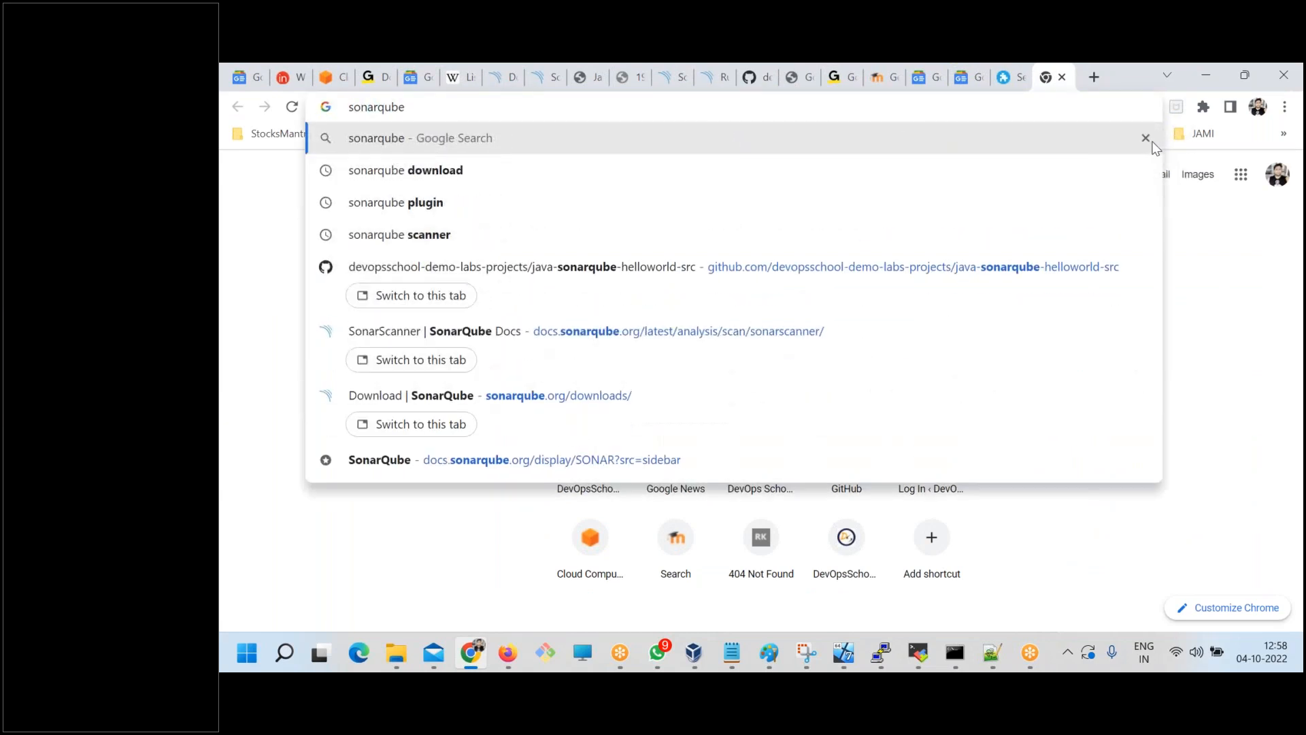
{"action": "type", "text": "cus"}
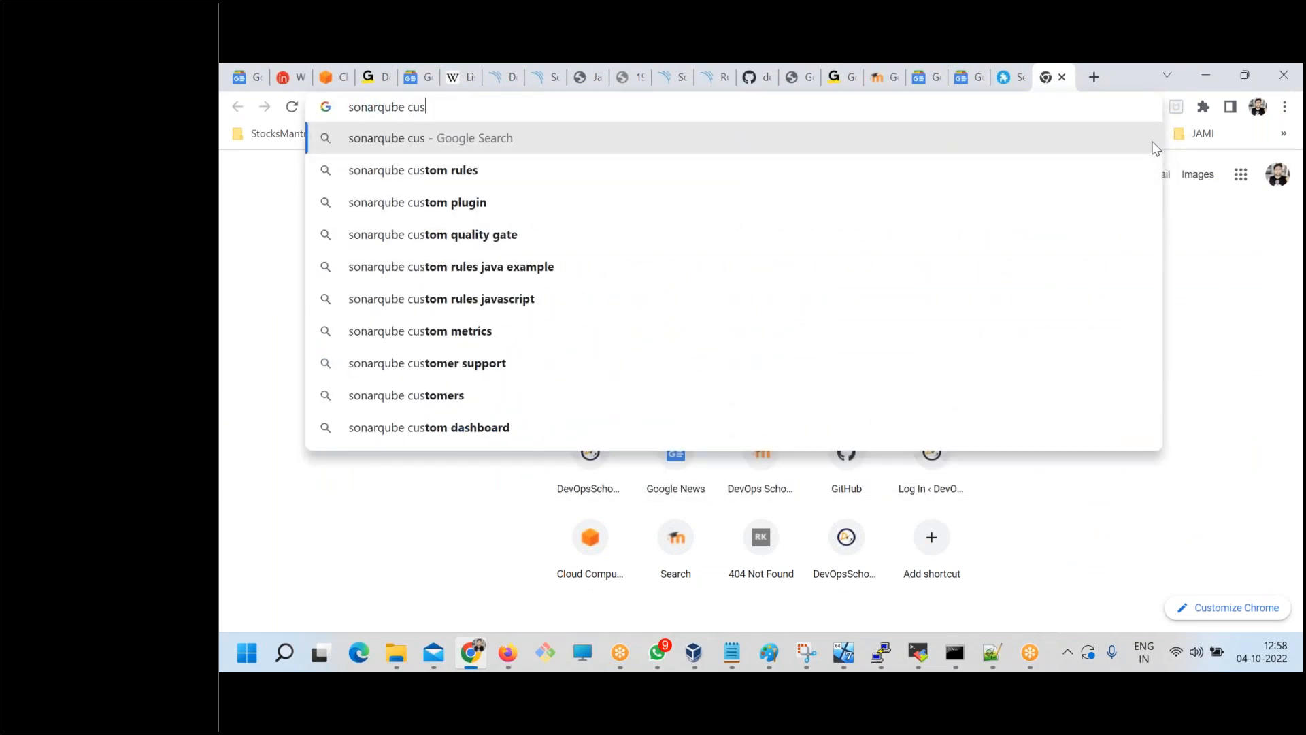
{"action": "key", "text": "Down"}
{"action": "key", "text": "Return"}
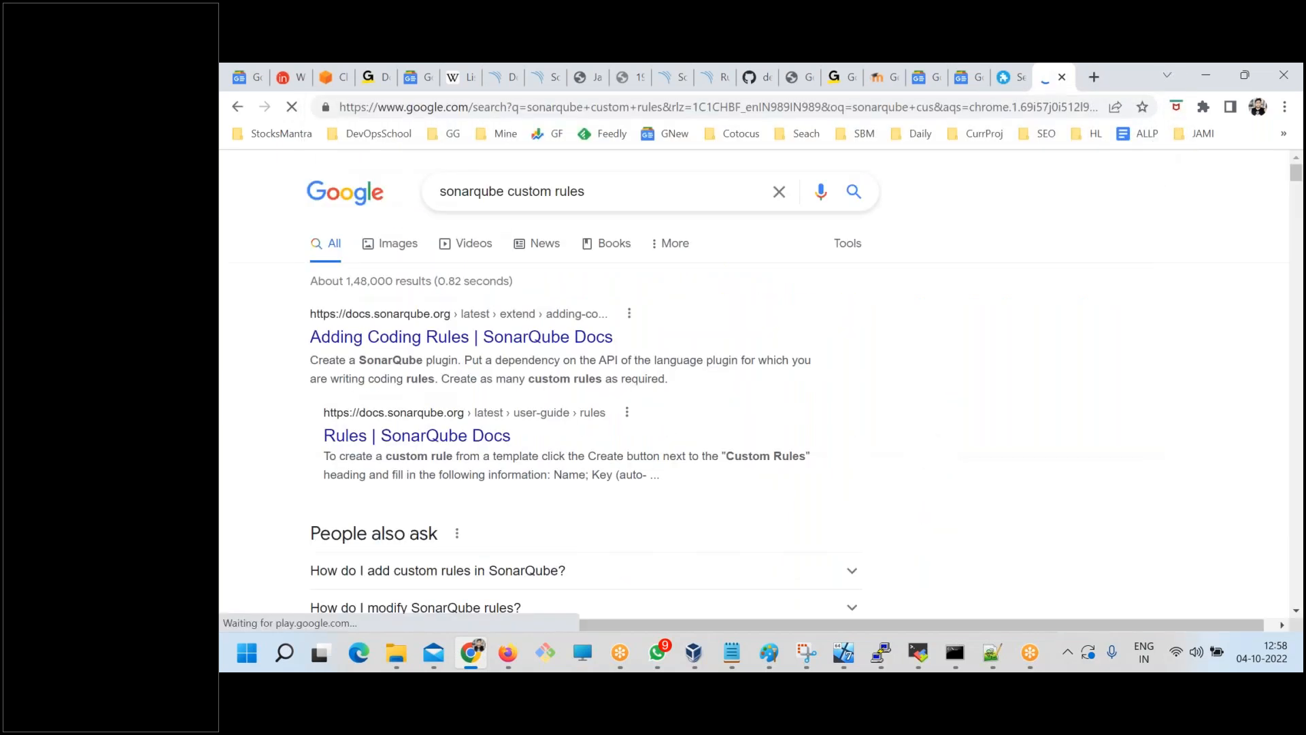
Open the Adding Coding Rules page of the SonarQube Docs in a new tab and read the section on adding rules using Java.
{"action": "right_click", "coordinate": [422, 339]}
{"action": "left_click", "coordinate": [476, 353]}
{"action": "key", "text": "ctrl+Tab"}
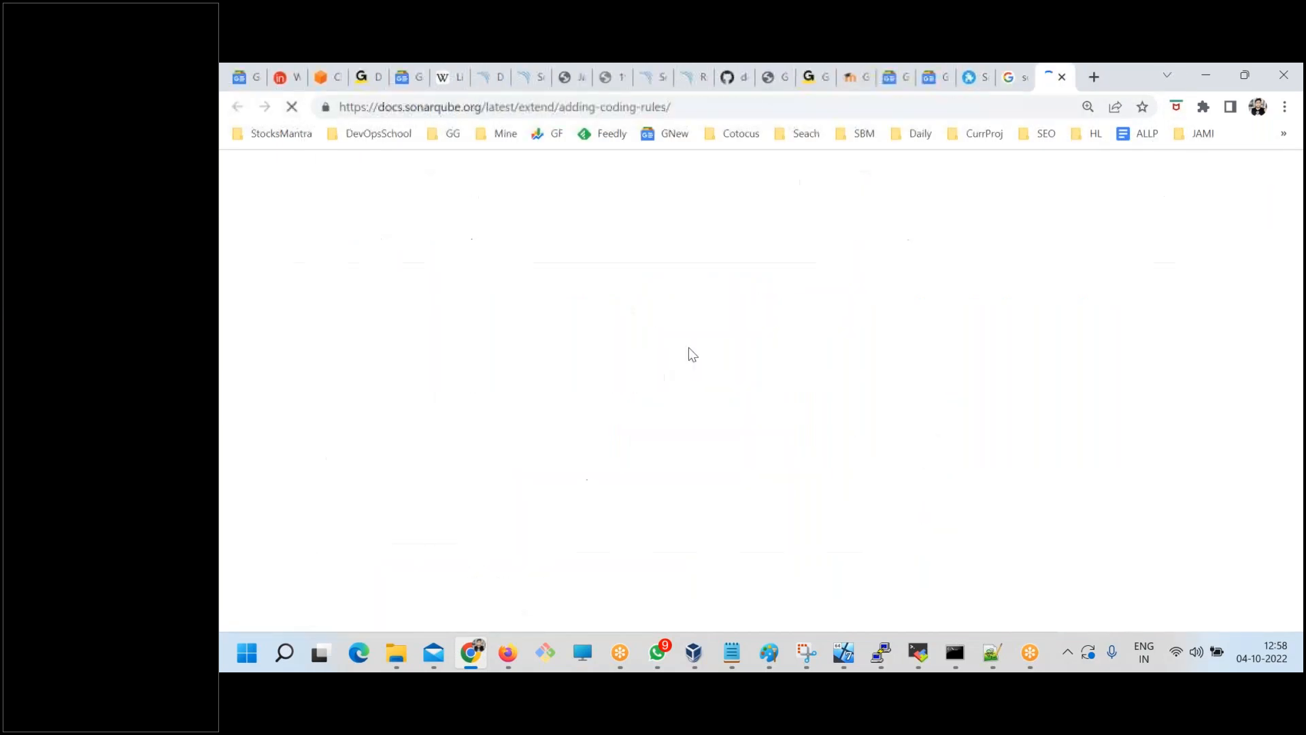
{"action": "scroll", "coordinate": [738, 458], "scroll_direction": "down", "scroll_amount": 10}
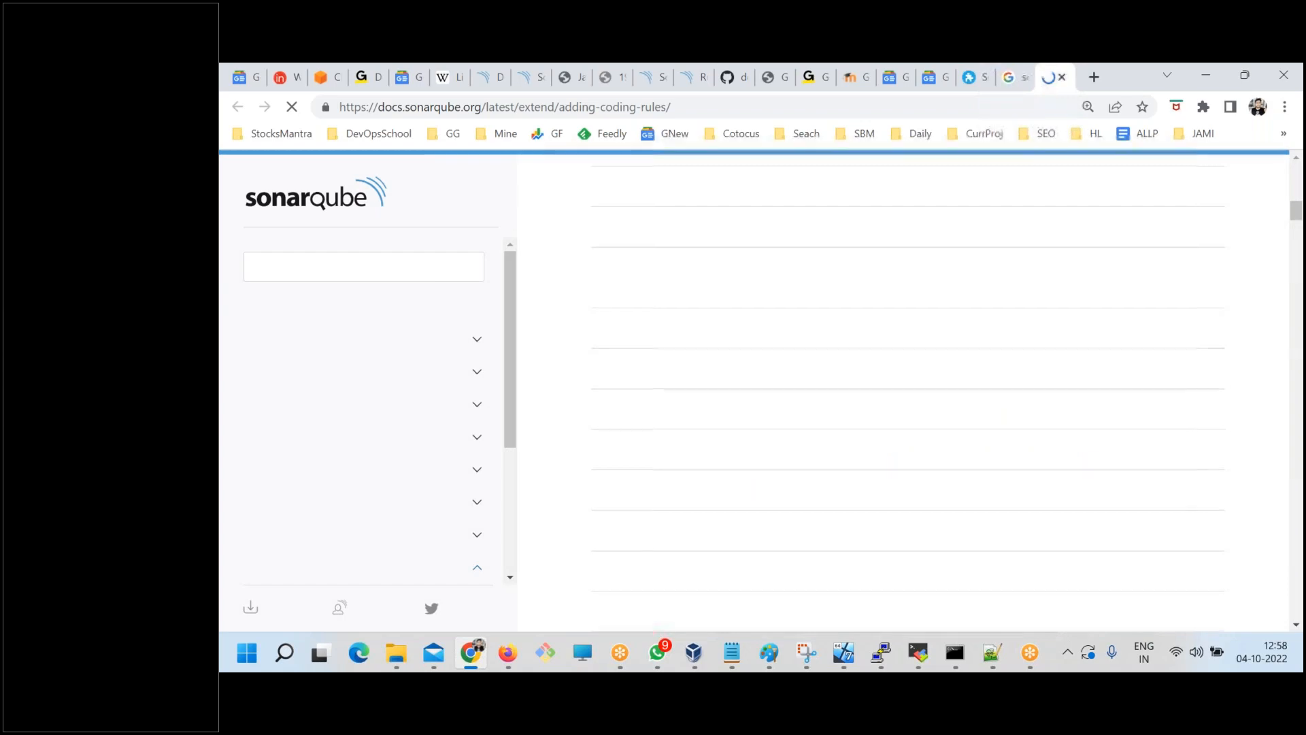
{"action": "scroll", "coordinate": [809, 444], "scroll_direction": "down", "scroll_amount": 15}
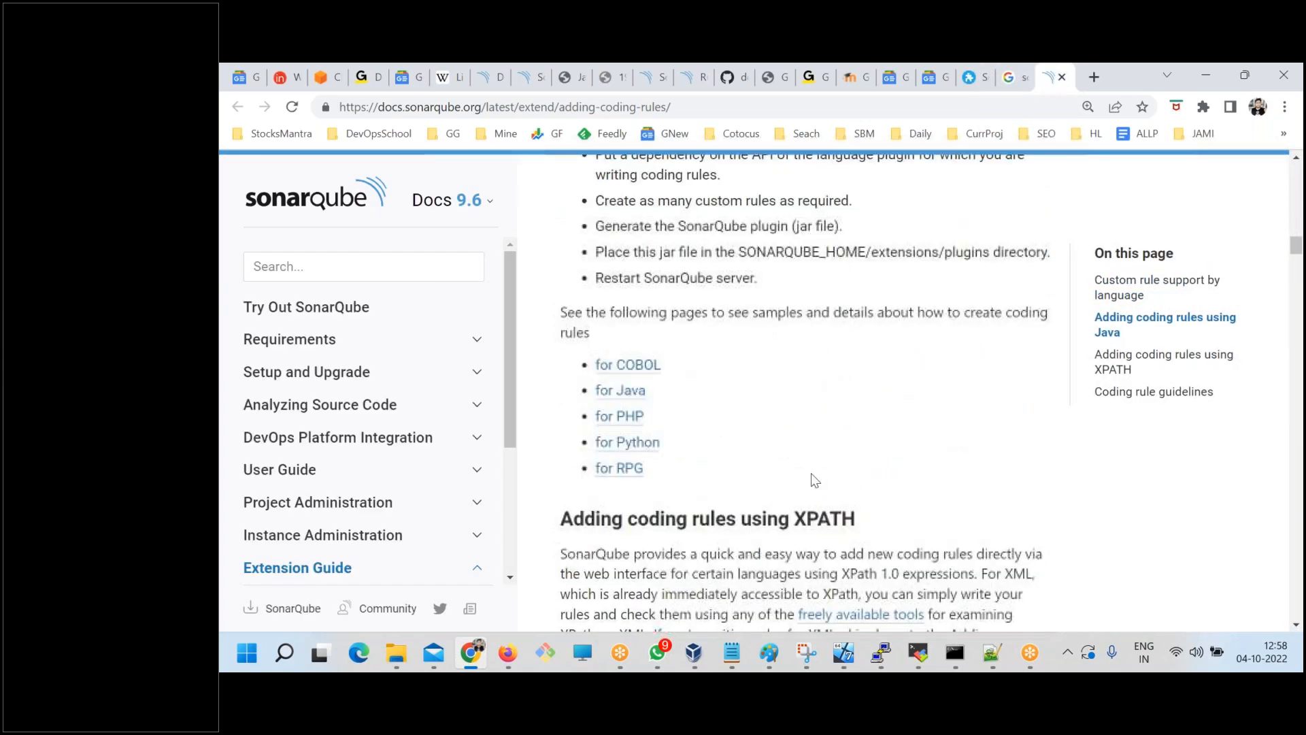
Open the Java language page from the Adding Coding Rules docs and read through its sections, including Custom Rules and its API changes.
{"action": "scroll", "coordinate": [793, 467], "scroll_direction": "up", "scroll_amount": 5}
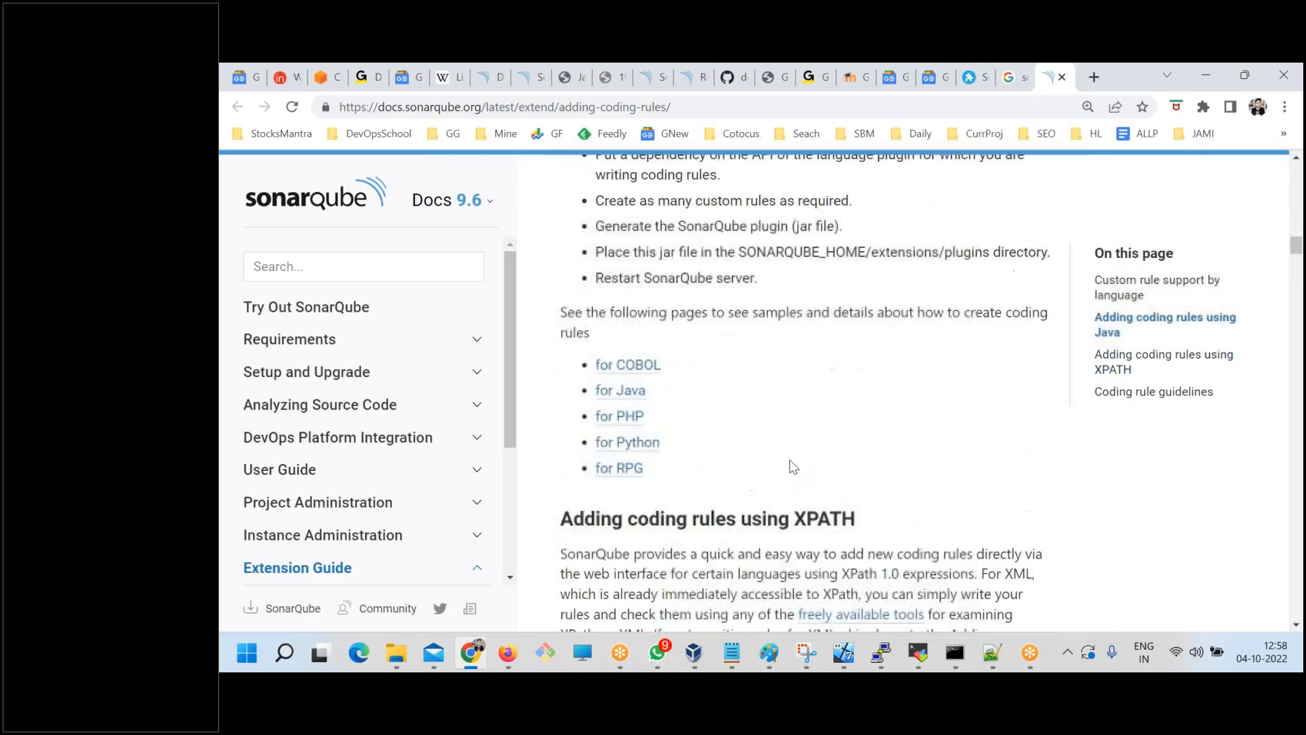
{"action": "left_click", "coordinate": [620, 390]}
{"action": "scroll", "coordinate": [721, 463], "scroll_direction": "down", "scroll_amount": 2}
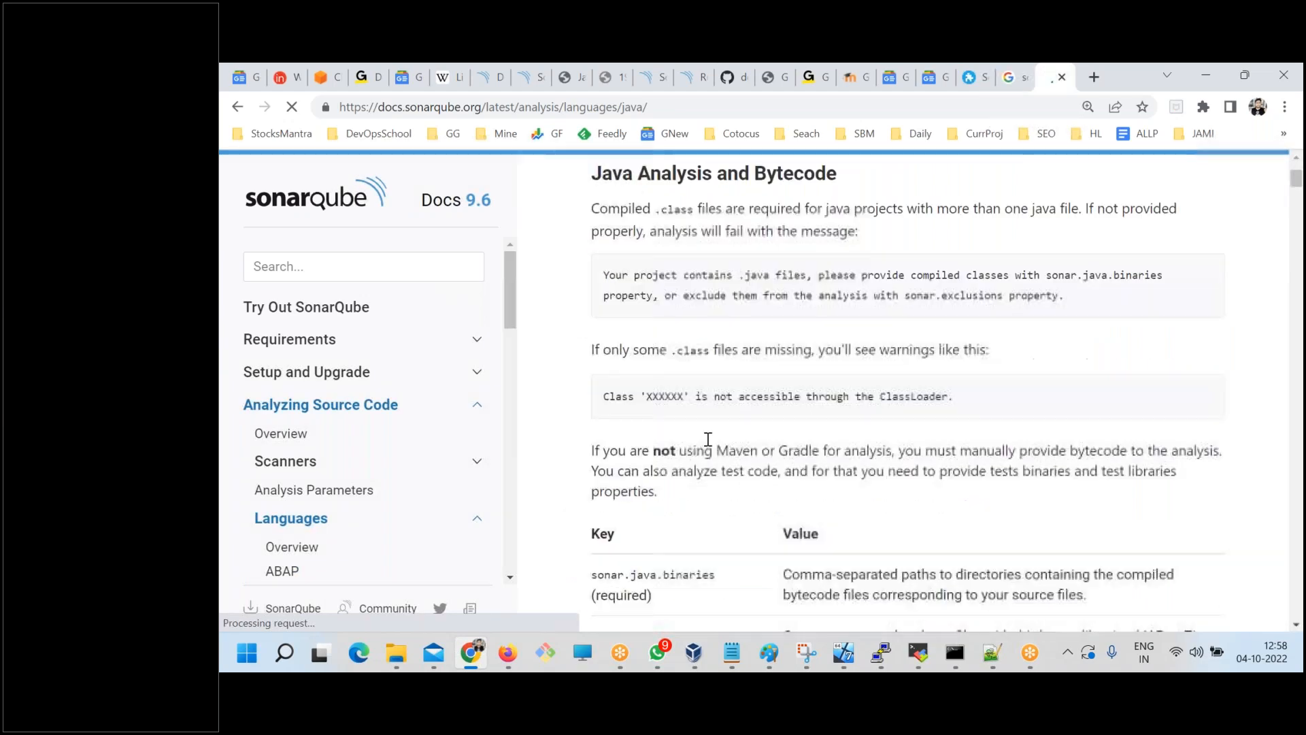
{"action": "scroll", "coordinate": [658, 355], "scroll_direction": "down", "scroll_amount": 5}
{"action": "left_click_drag", "start_coordinate": [558, 205], "coordinate": [658, 334]}
{"action": "scroll", "coordinate": [813, 483], "scroll_direction": "down", "scroll_amount": 5}
{"action": "scroll", "coordinate": [802, 455], "scroll_direction": "up", "scroll_amount": 2}
{"action": "scroll", "coordinate": [789, 428], "scroll_direction": "down", "scroll_amount": 7}
{"action": "scroll", "coordinate": [785, 420], "scroll_direction": "down", "scroll_amount": 18}
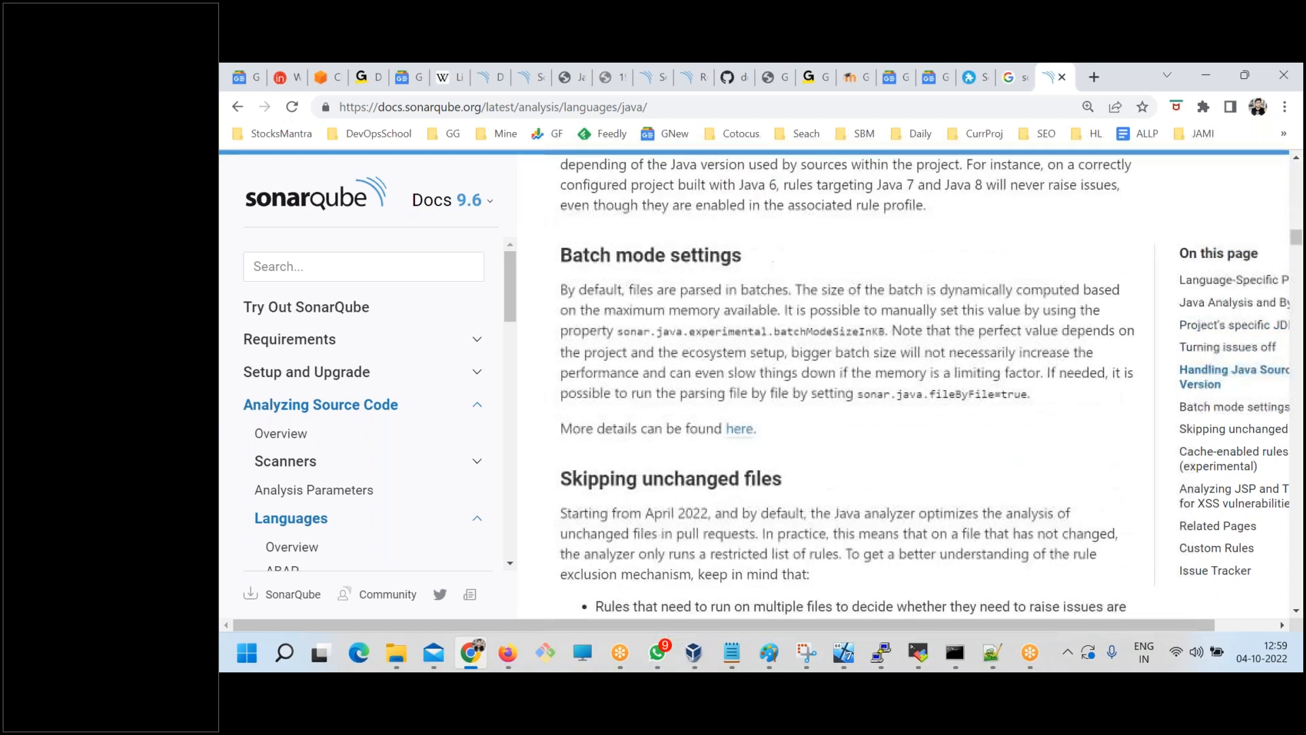
{"action": "scroll", "coordinate": [764, 442], "scroll_direction": "down", "scroll_amount": 10}
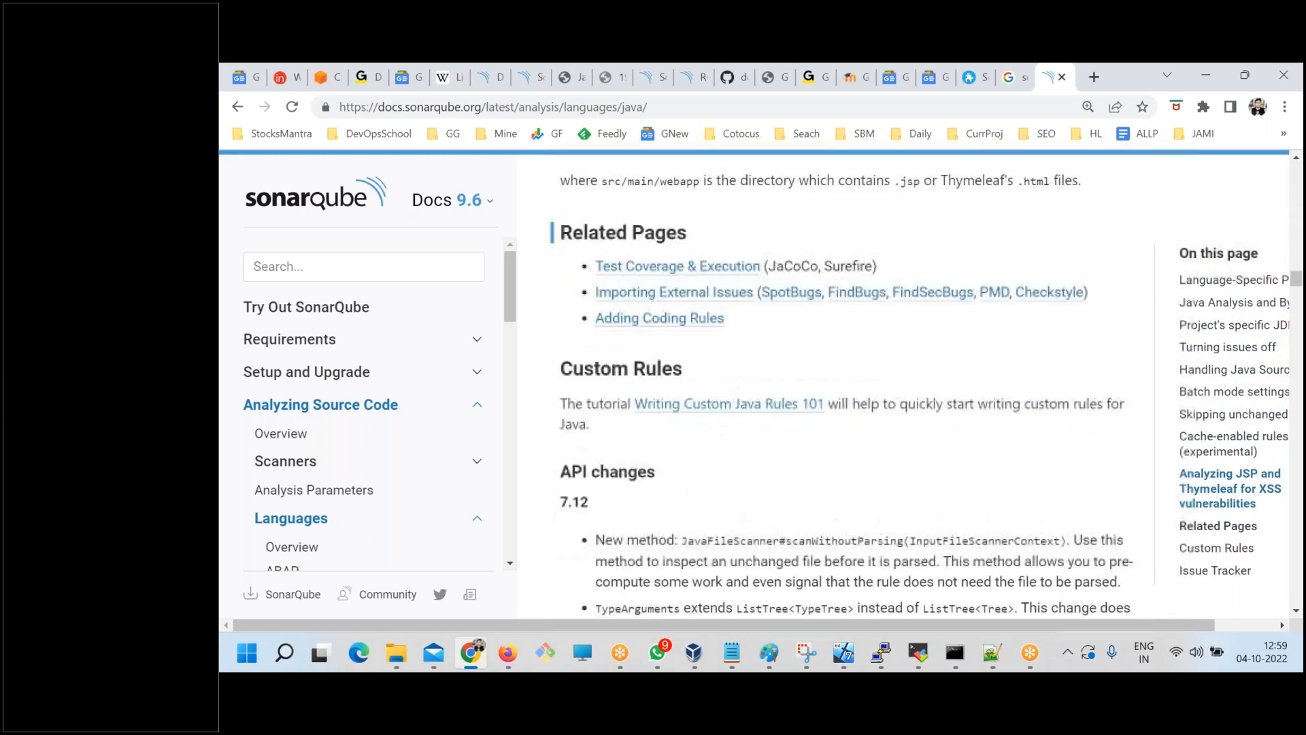
{"action": "scroll", "coordinate": [765, 442], "scroll_direction": "down", "scroll_amount": 8}
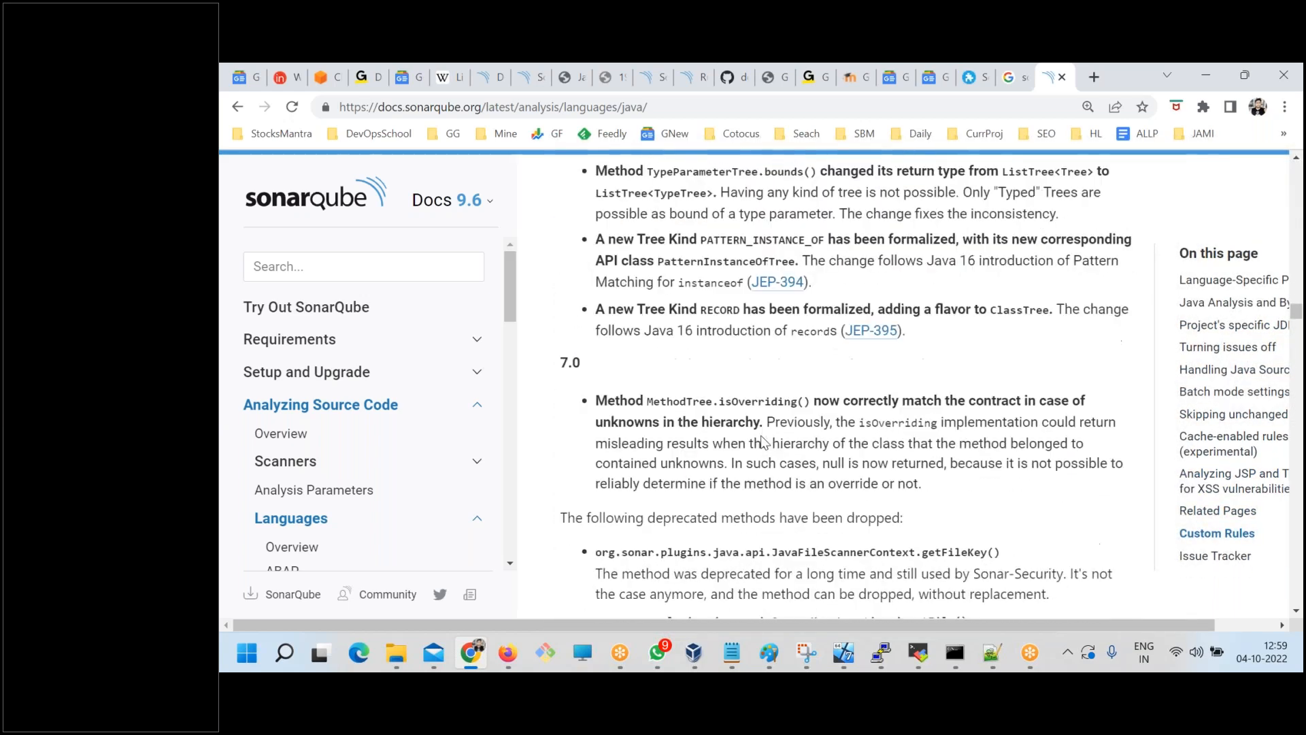
{"action": "scroll", "coordinate": [764, 442], "scroll_direction": "down", "scroll_amount": 5}
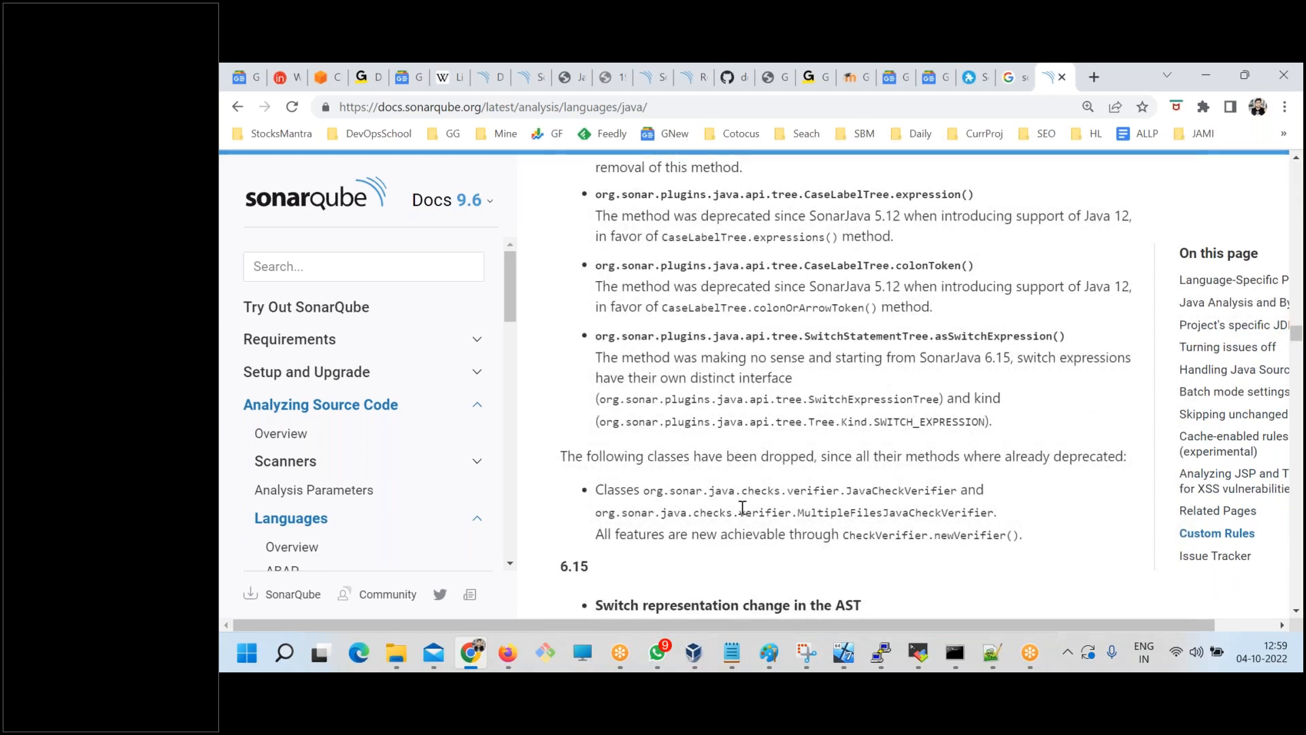
{"action": "scroll", "coordinate": [742, 506], "scroll_direction": "down", "scroll_amount": 5}
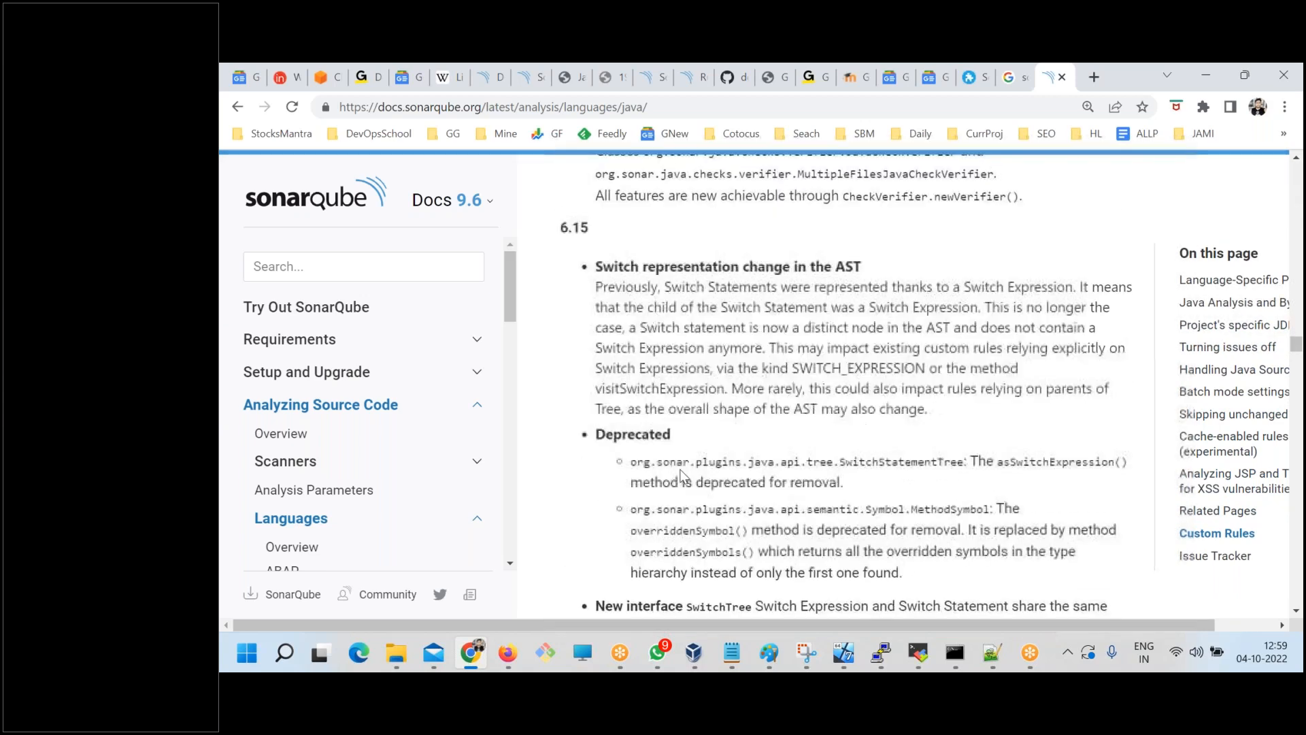
Switch to the Notepad notes, highlight "Code", "review code" and "Rule" under Static Code Review, and return to the browser.
{"action": "left_click", "coordinate": [732, 653]}
{"action": "double_click", "coordinate": [313, 293]}
{"action": "left_click_drag", "start_coordinate": [380, 293], "coordinate": [355, 293]}
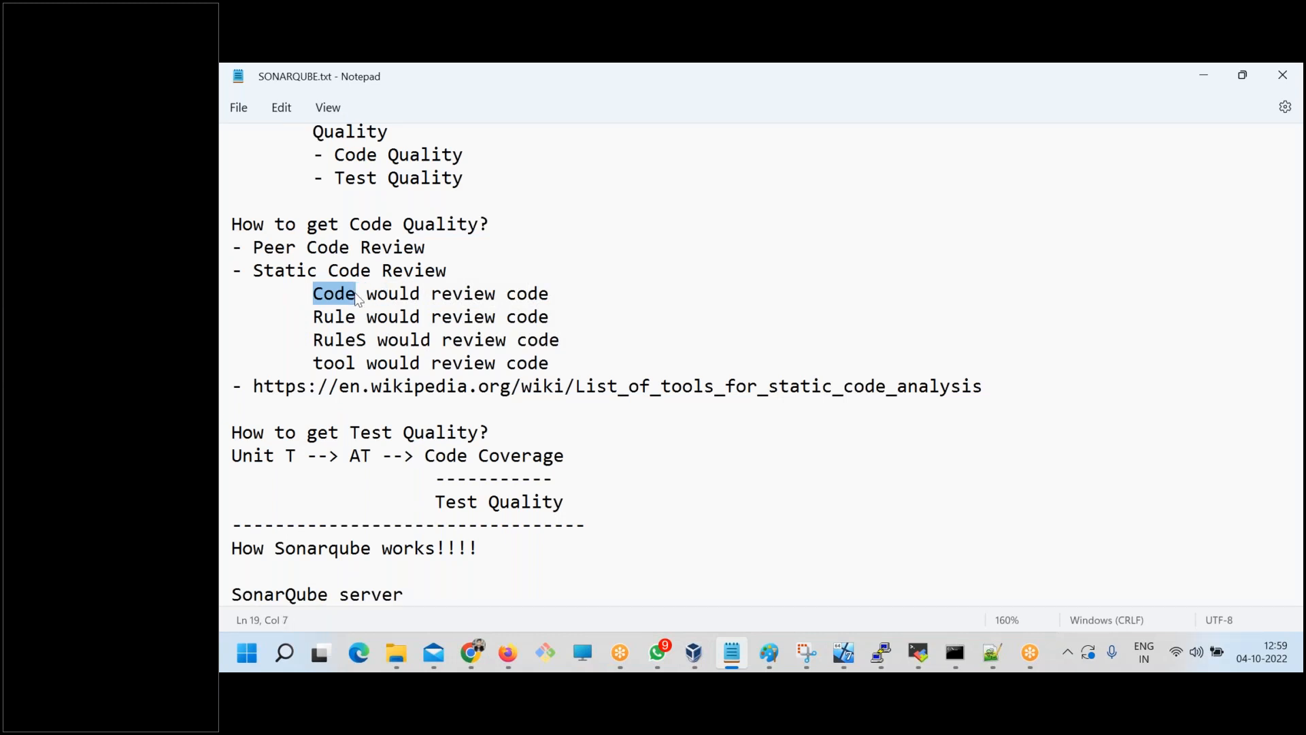
{"action": "left_click_drag", "start_coordinate": [551, 293], "coordinate": [443, 291]}
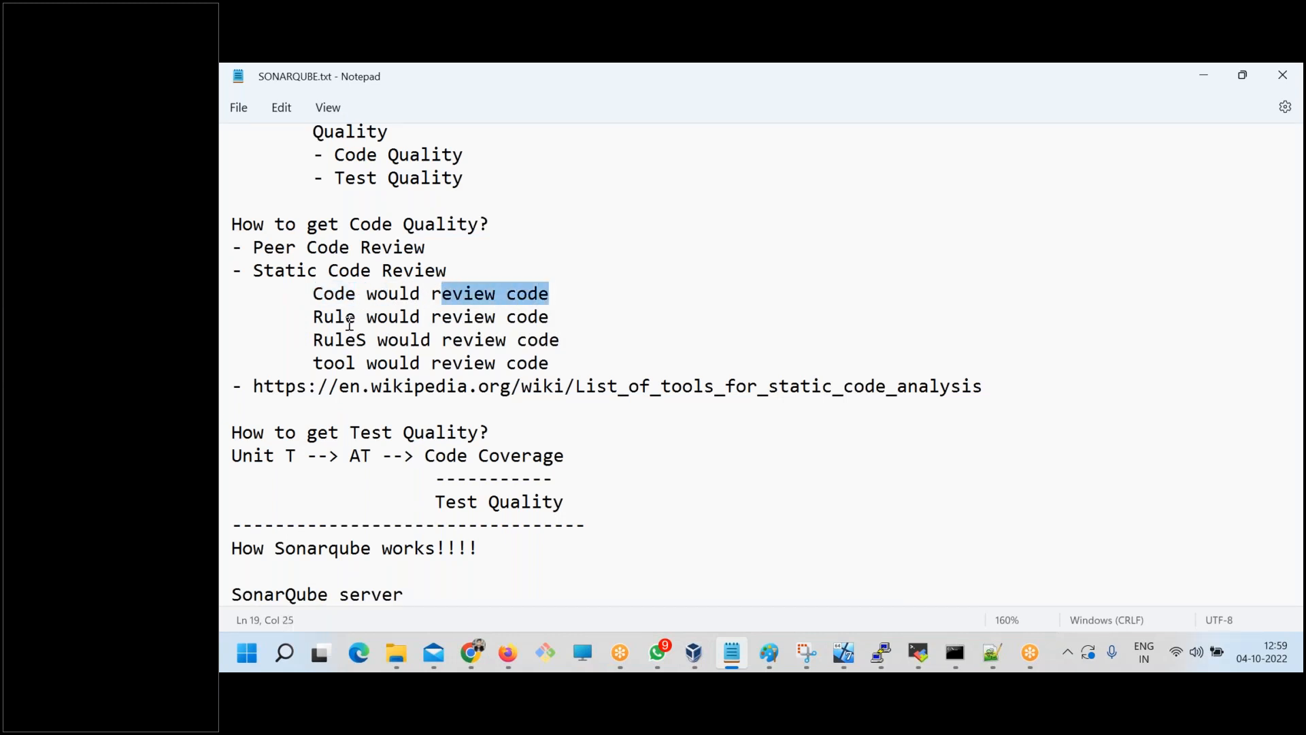
{"action": "double_click", "coordinate": [325, 318]}
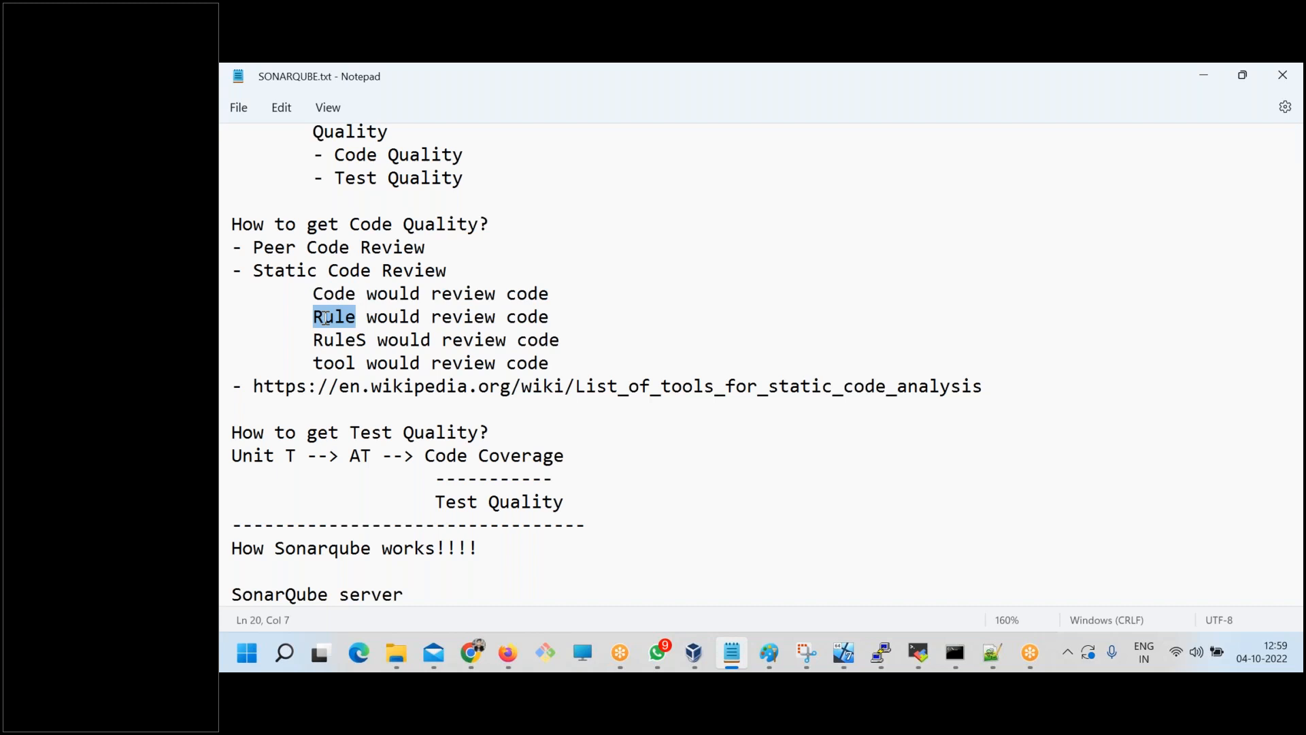
{"action": "double_click", "coordinate": [333, 294]}
{"action": "double_click", "coordinate": [339, 319]}
{"action": "left_click", "coordinate": [484, 649]}
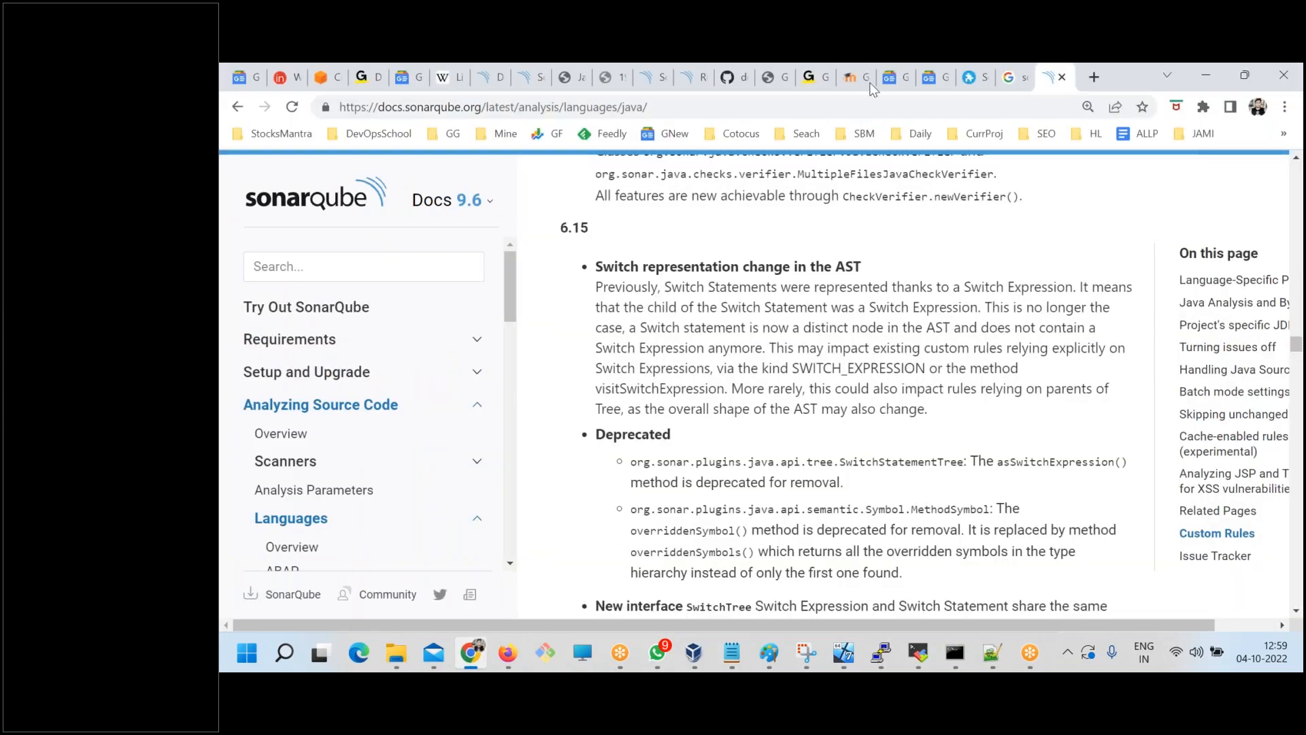
Return to the SonarQube rules list and view the similar-rule filter options for the "!important" on "keyframes" rule.
{"action": "left_click", "coordinate": [688, 77]}
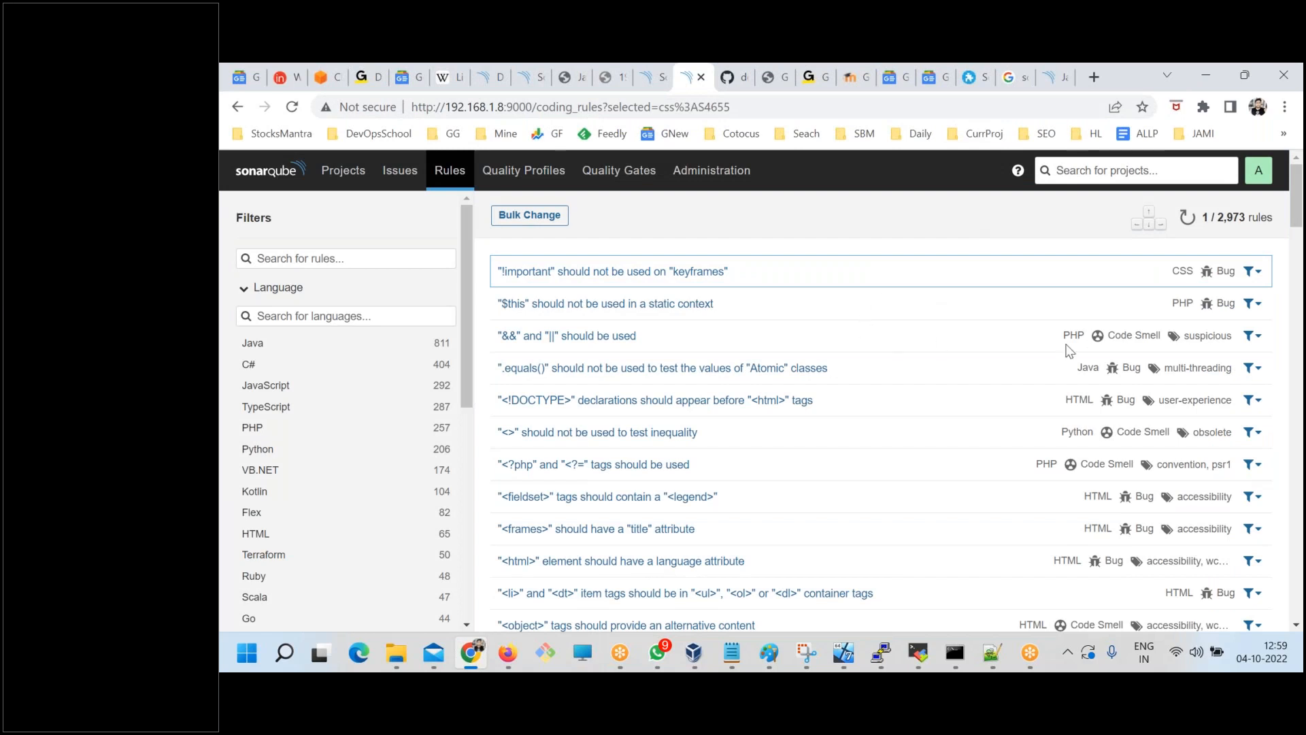
{"action": "left_click", "coordinate": [1264, 220]}
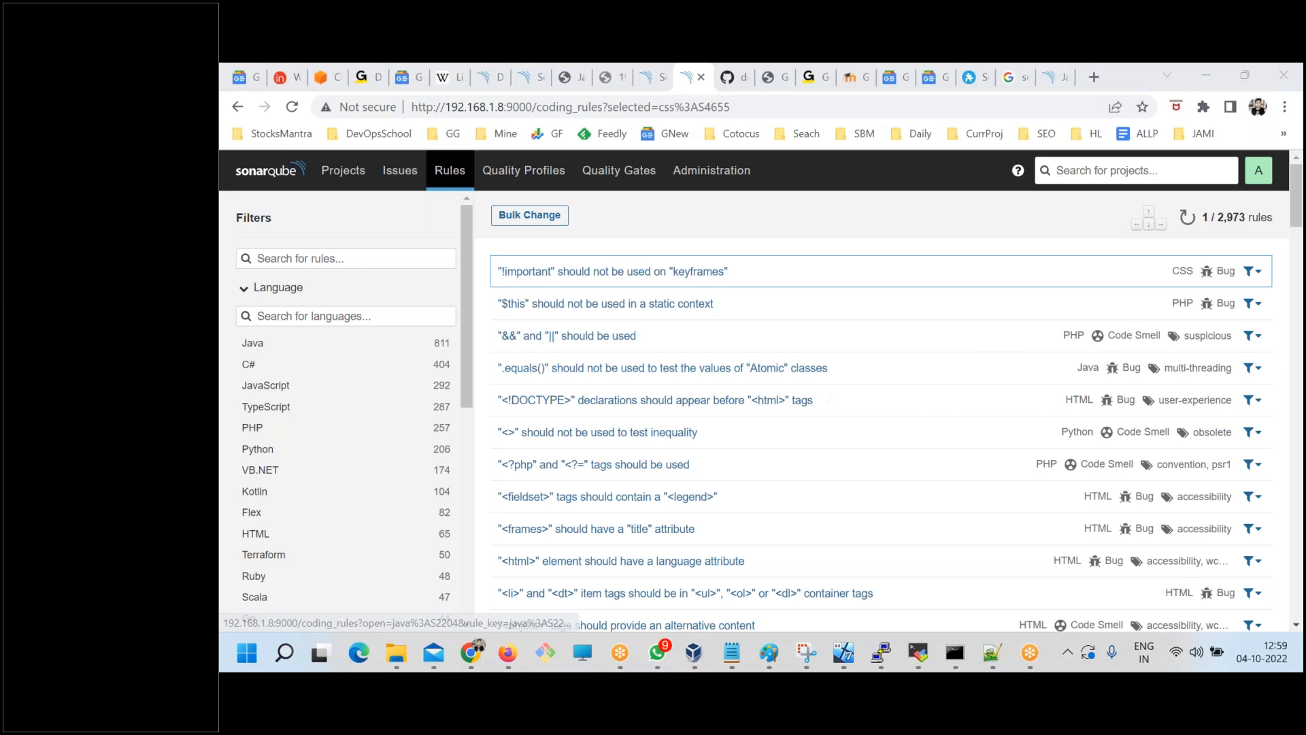
{"action": "left_click", "coordinate": [1251, 272]}
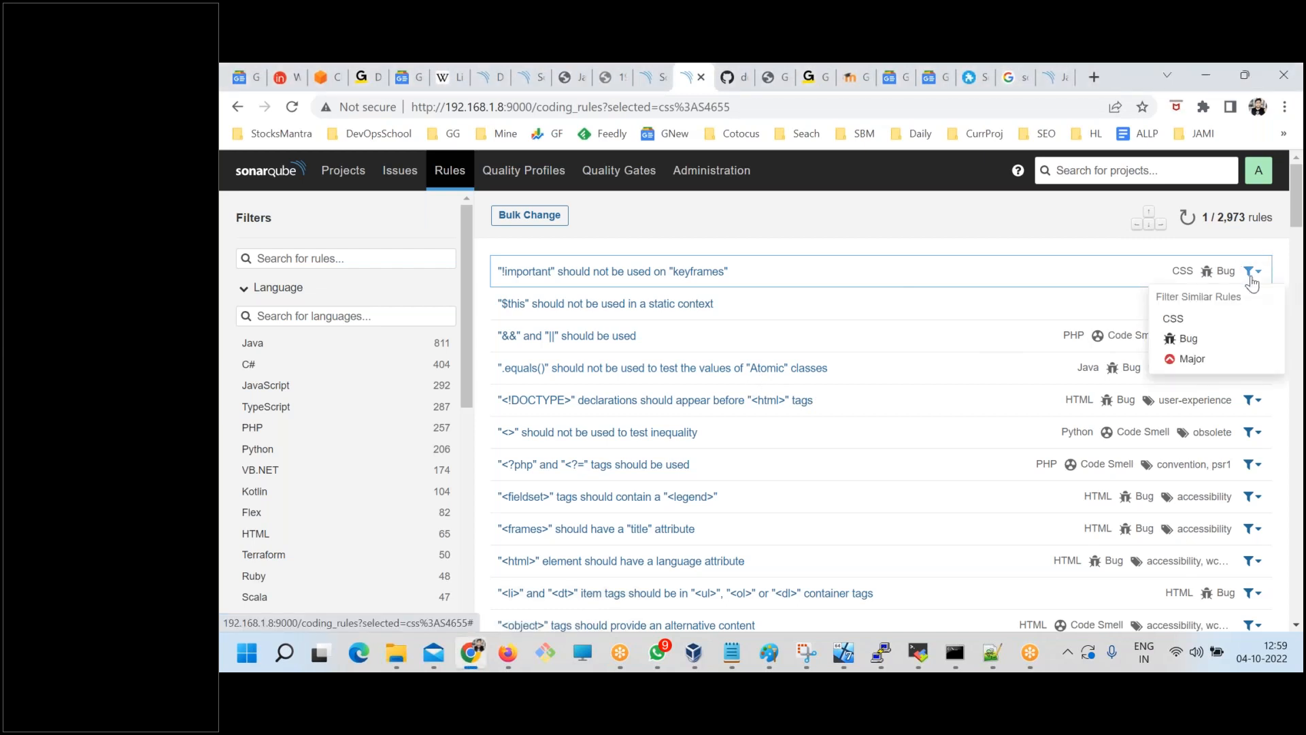
{"action": "left_click", "coordinate": [841, 237]}
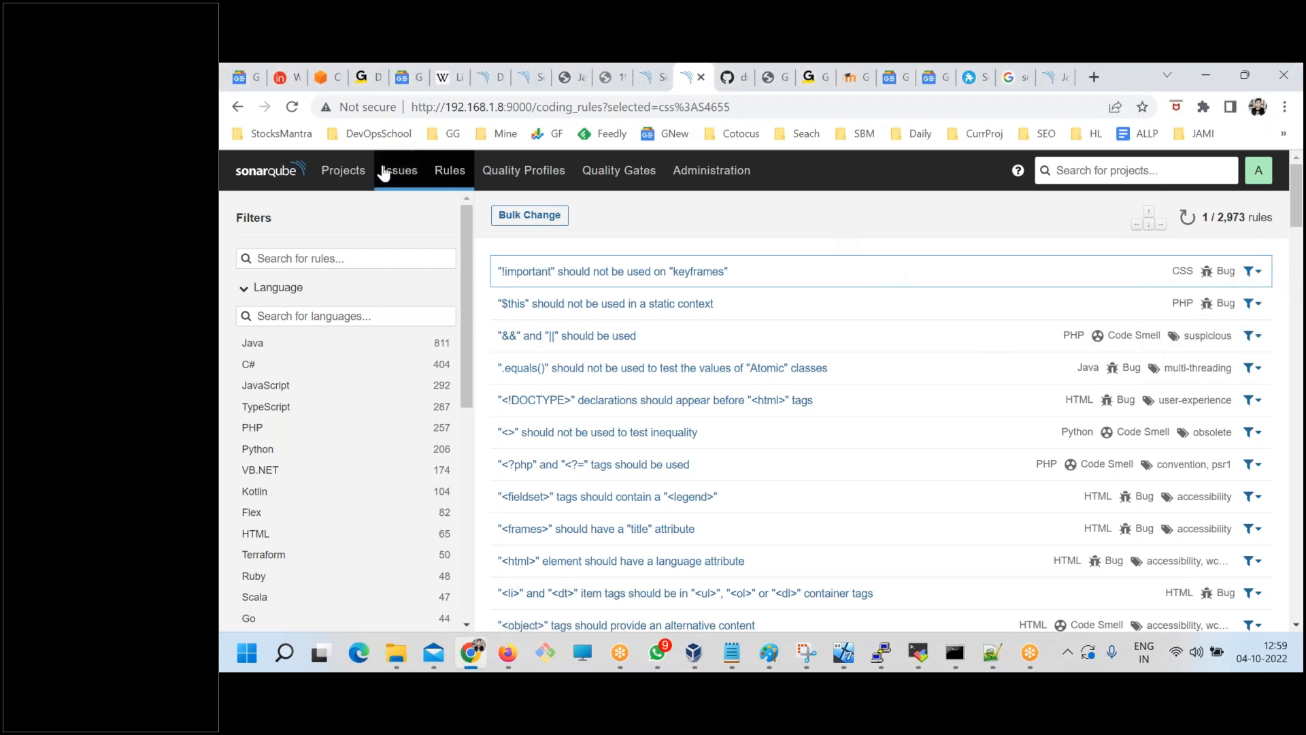
Open the NokiaX project overview and examine its overall code measures.
{"action": "left_click", "coordinate": [342, 171]}
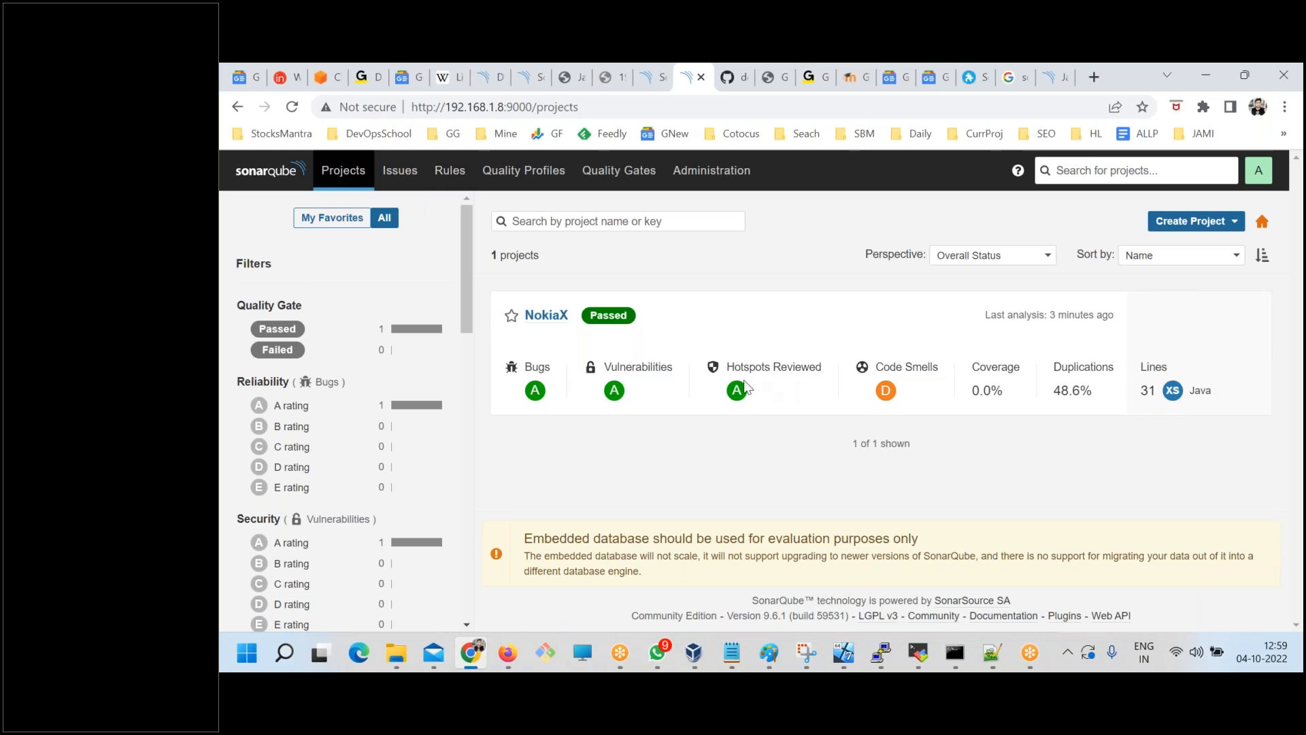
{"action": "left_click", "coordinate": [546, 315]}
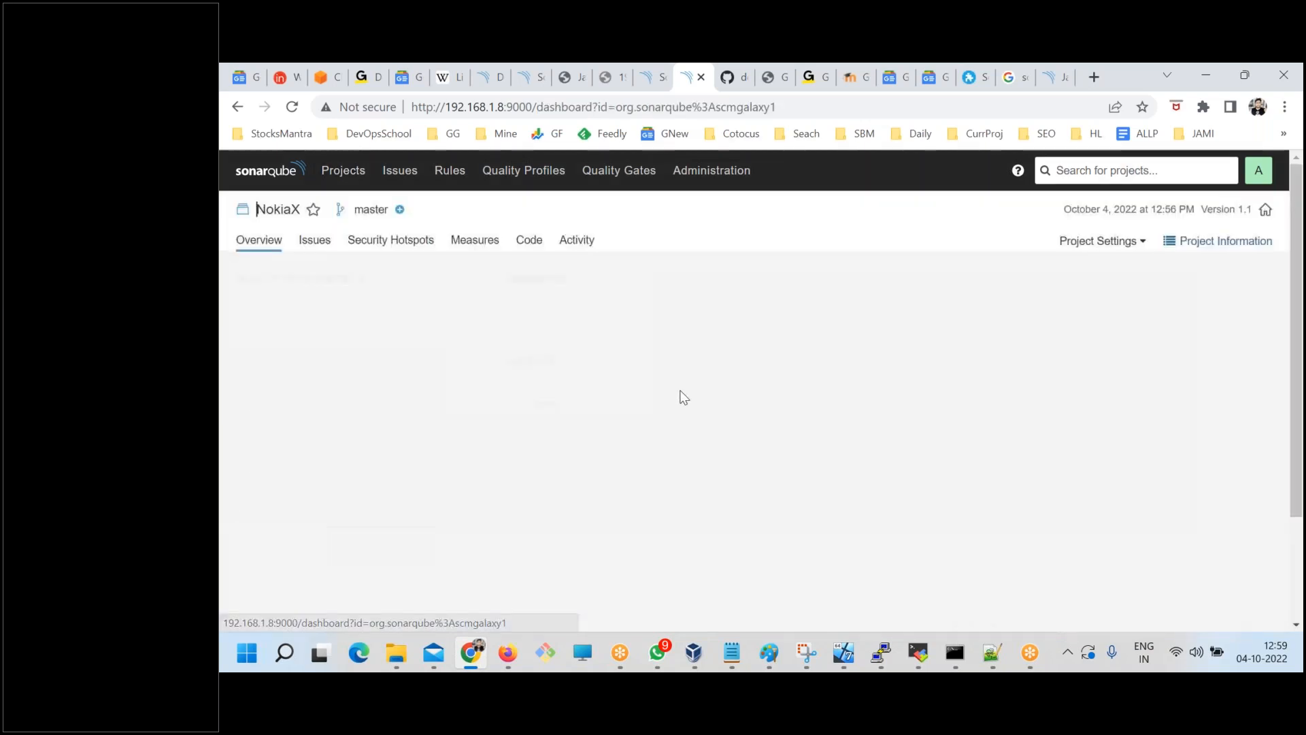
{"action": "scroll", "coordinate": [683, 454], "scroll_direction": "down", "scroll_amount": 4}
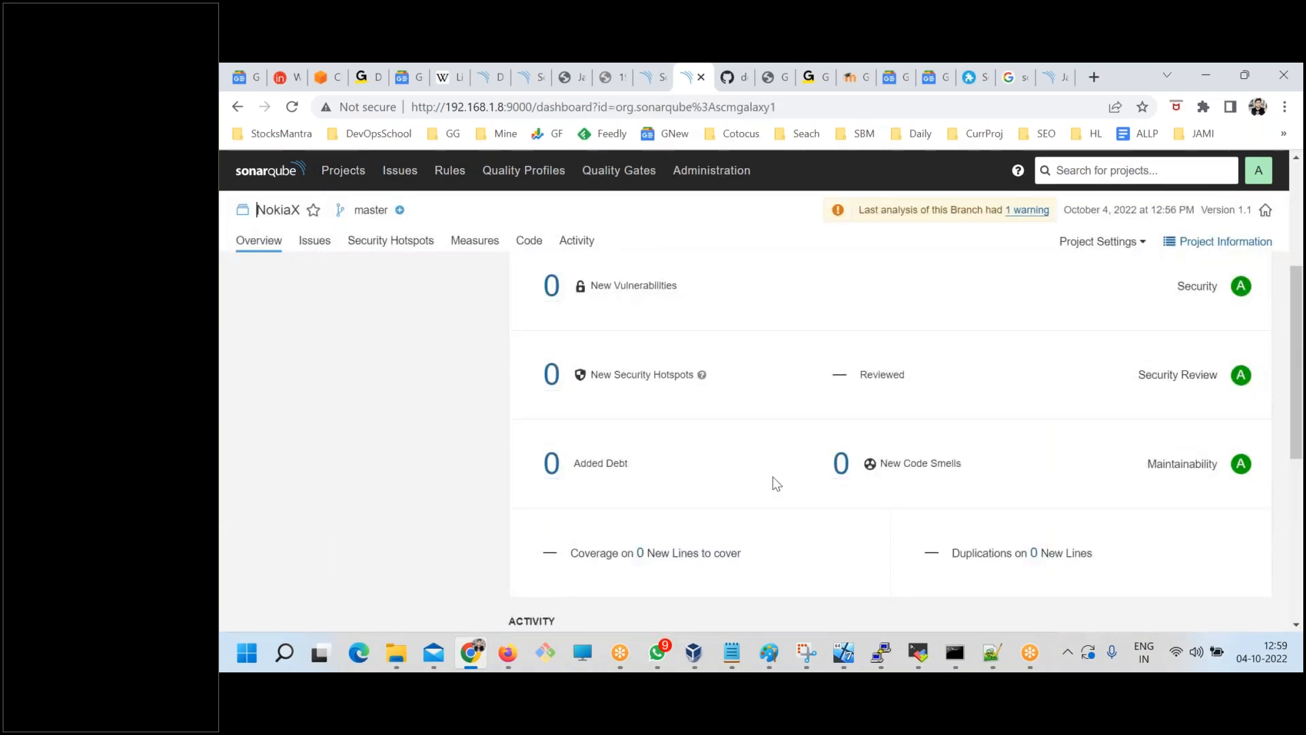
{"action": "scroll", "coordinate": [776, 481], "scroll_direction": "up", "scroll_amount": 4}
{"action": "left_click", "coordinate": [762, 392]}
{"action": "scroll", "coordinate": [850, 455], "scroll_direction": "down", "scroll_amount": 5}
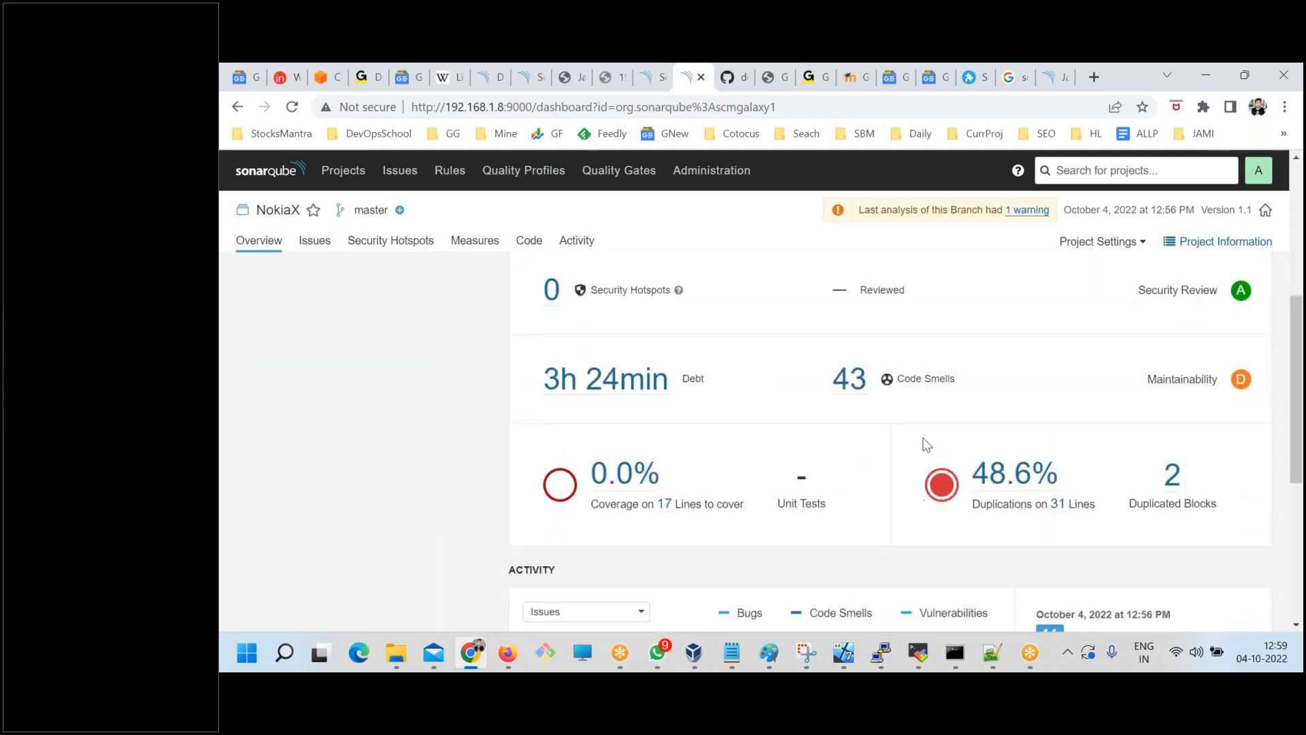
Open NokiaX's code smells from the overall code measures and look through the issue list.
{"action": "left_click", "coordinate": [850, 381]}
{"action": "scroll", "coordinate": [776, 451], "scroll_direction": "down", "scroll_amount": 1}
{"action": "scroll", "coordinate": [776, 451], "scroll_direction": "up", "scroll_amount": 1}
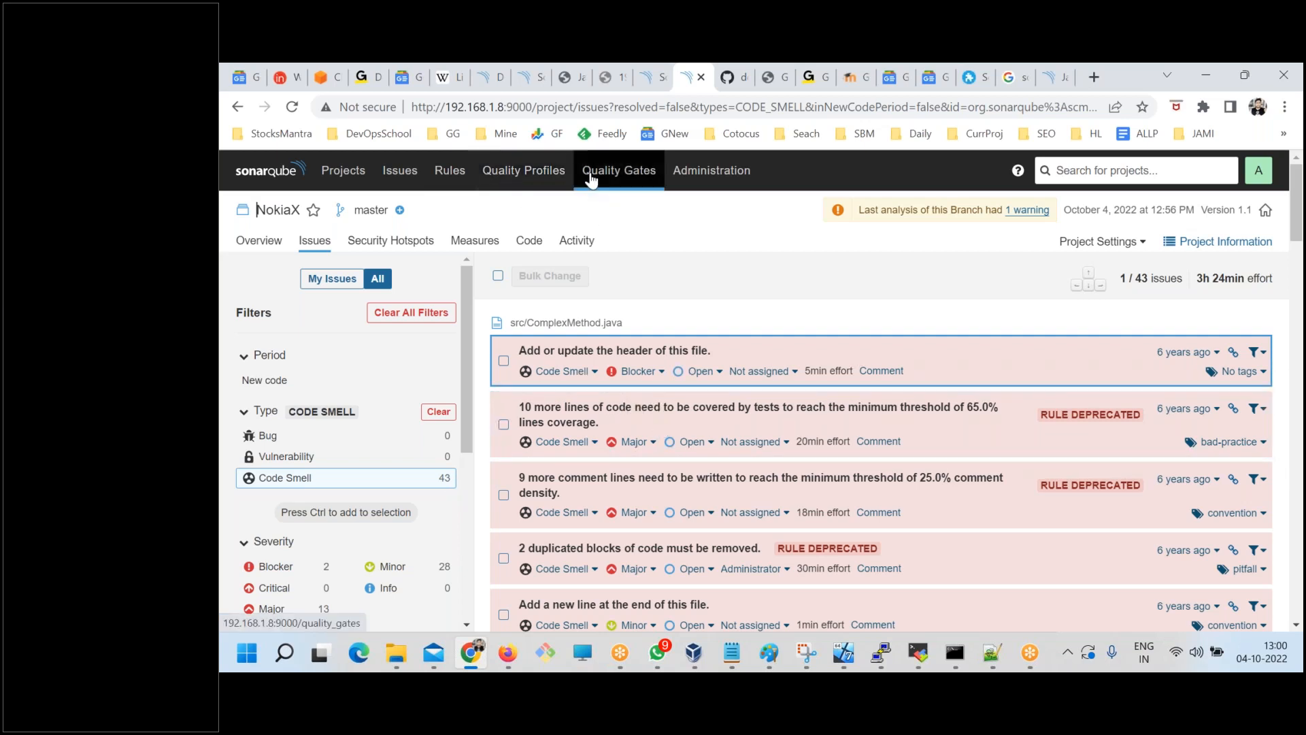
Open the devopsschool Java quality profile and list all of its active rules.
{"action": "left_click", "coordinate": [526, 176]}
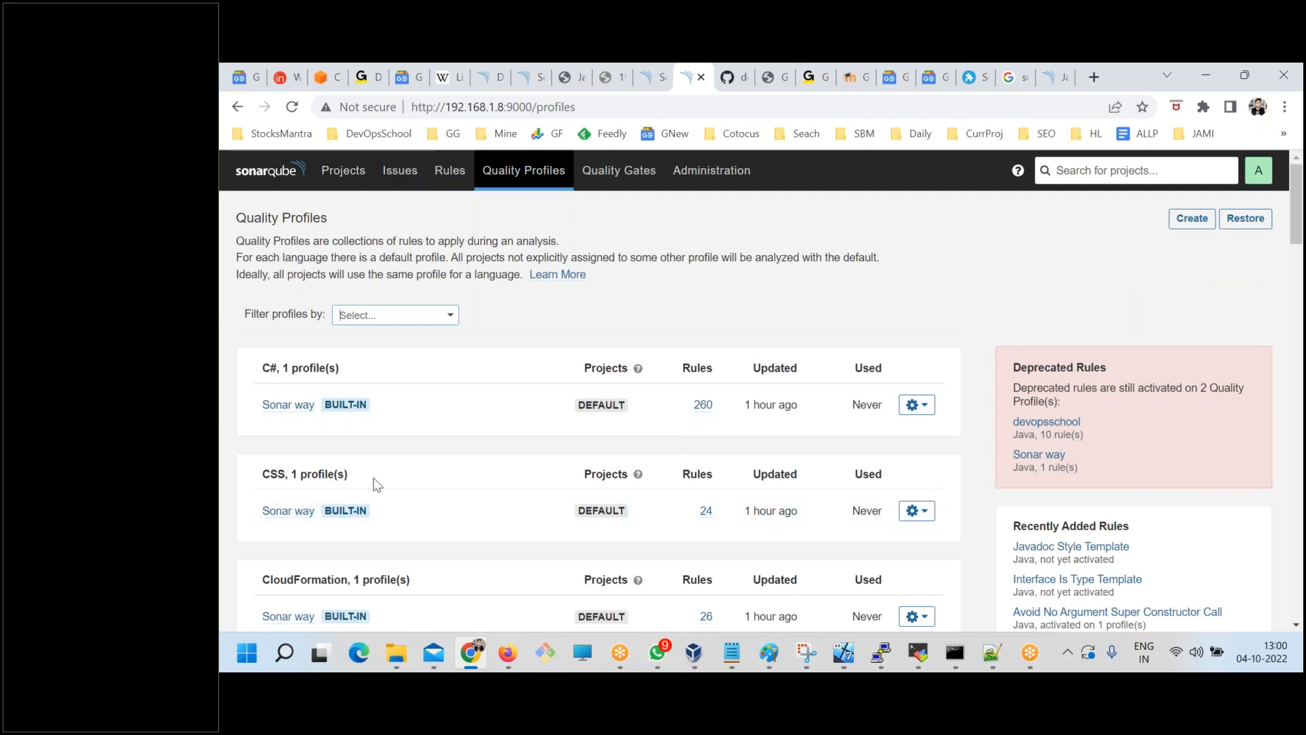
{"action": "scroll", "coordinate": [402, 538], "scroll_direction": "down", "scroll_amount": 7}
{"action": "scroll", "coordinate": [286, 530], "scroll_direction": "down", "scroll_amount": 3}
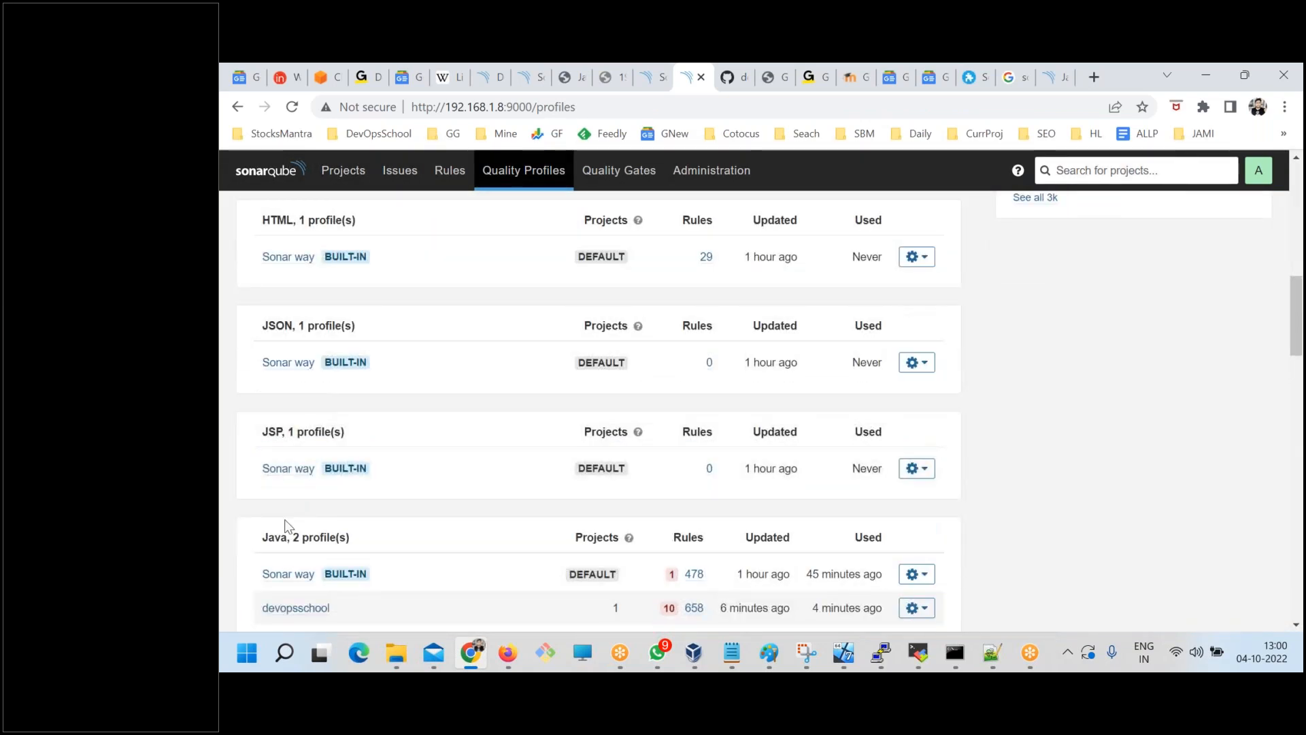
{"action": "left_click", "coordinate": [270, 612]}
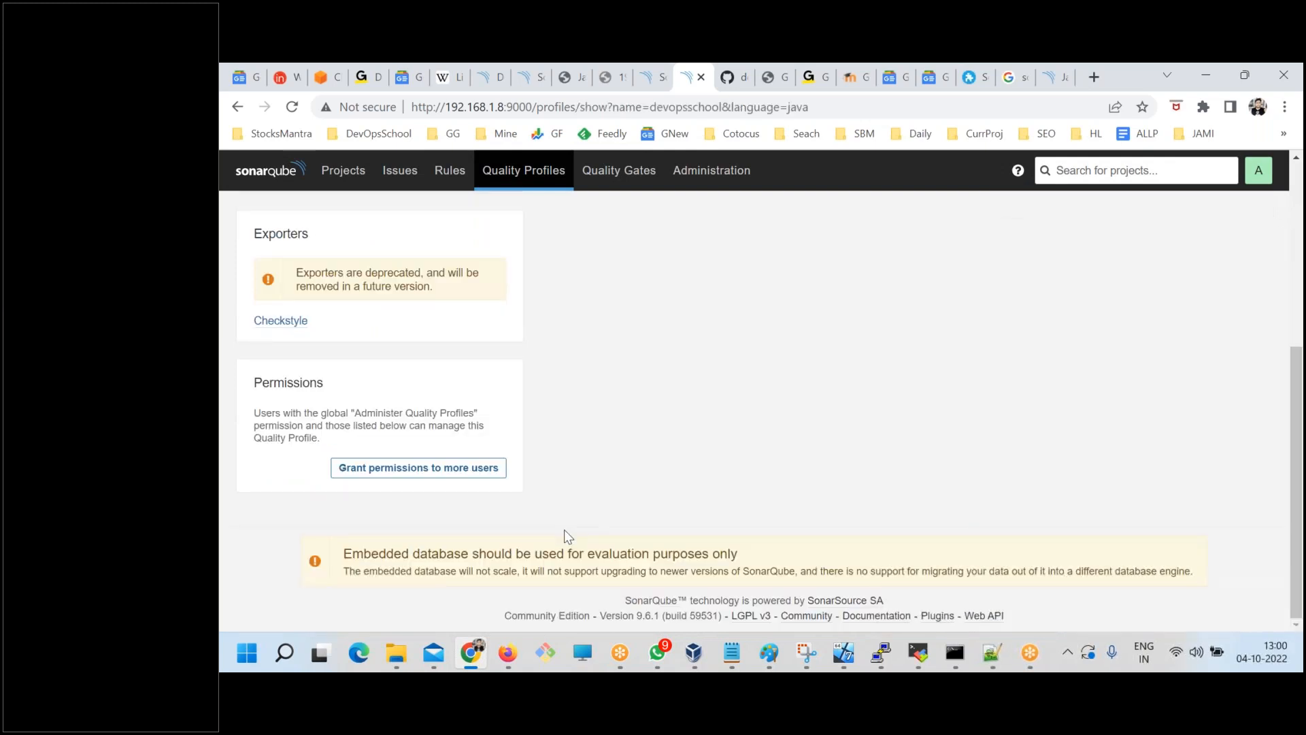
{"action": "scroll", "coordinate": [601, 531], "scroll_direction": "up", "scroll_amount": 3}
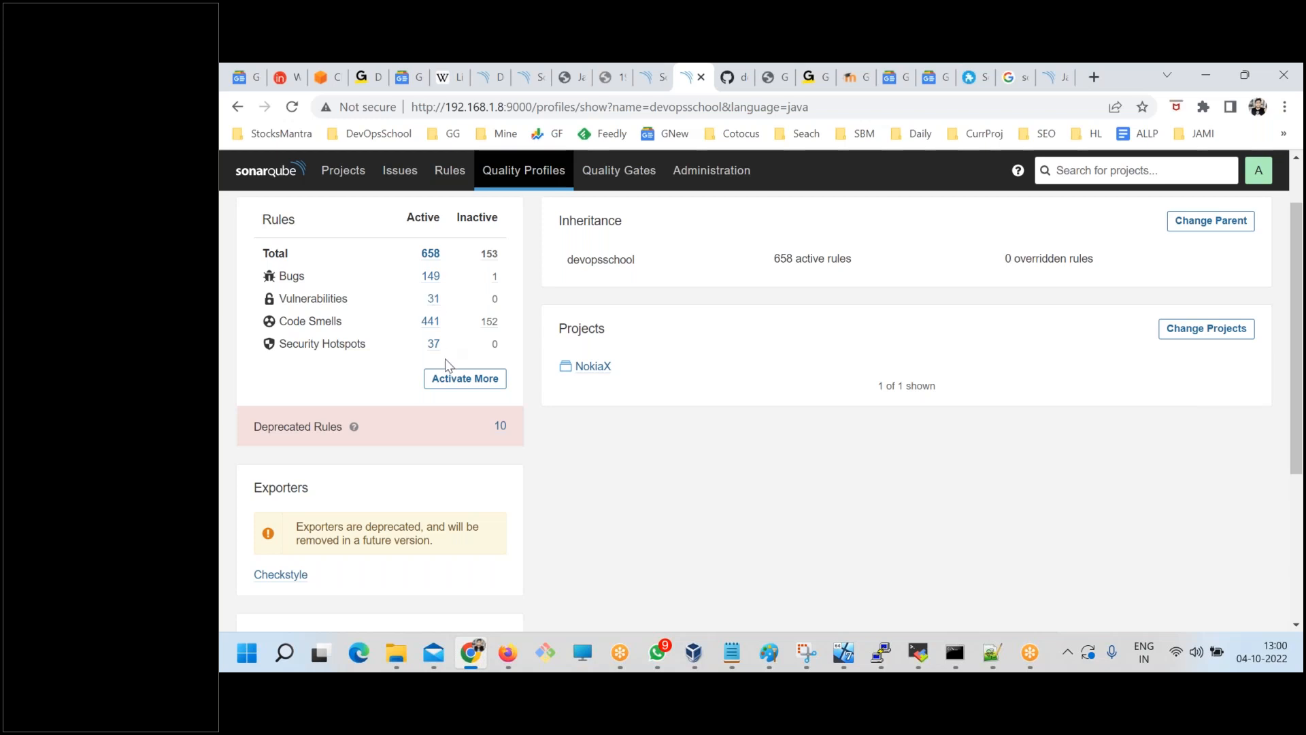
{"action": "left_click", "coordinate": [431, 253]}
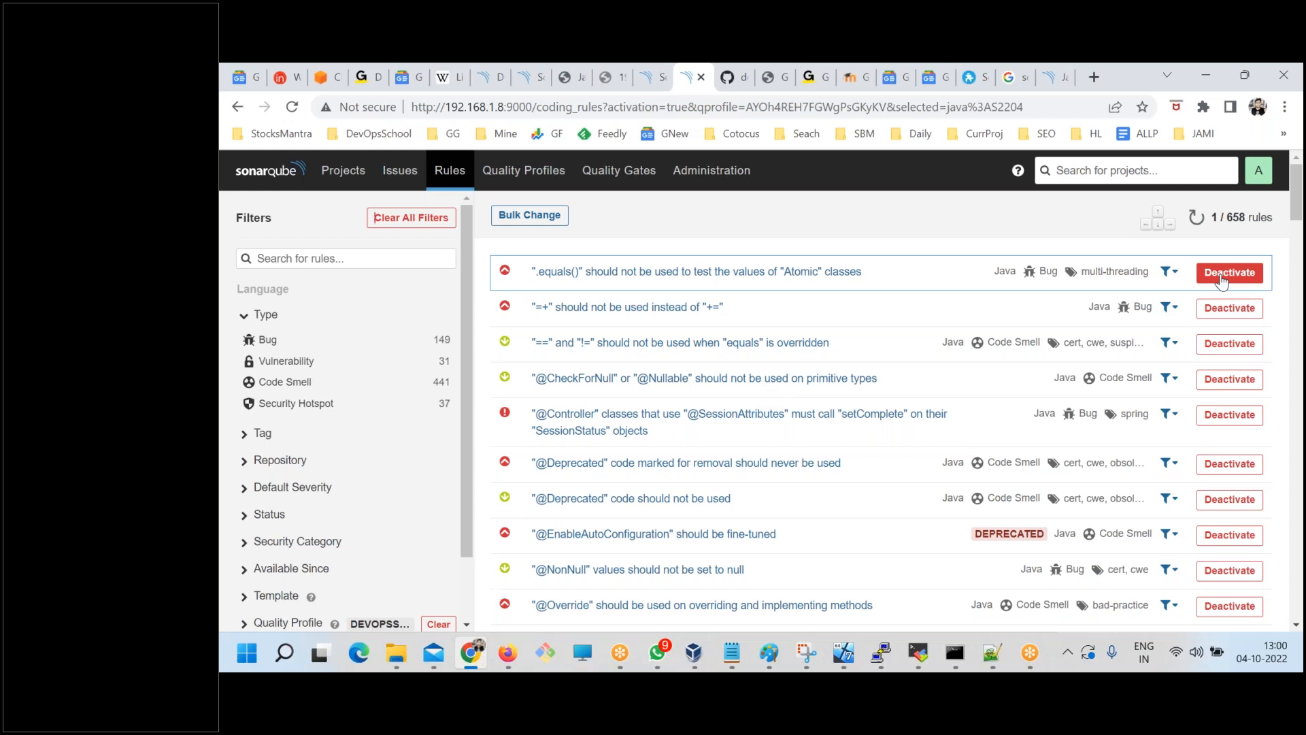
Examine the similar-rule filter options for the ".equals()" on "Atomic" classes rule and filter the active rules to Major severity.
{"action": "left_click", "coordinate": [1167, 271]}
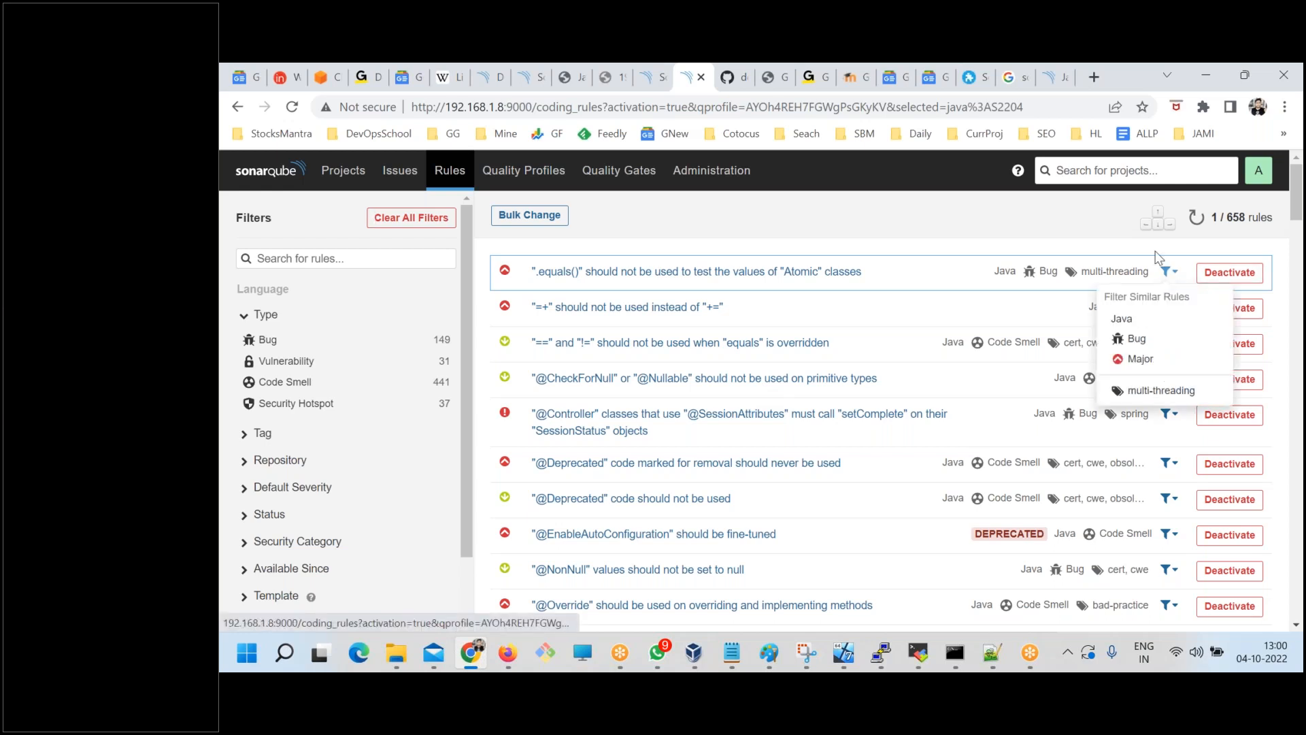
{"action": "left_click", "coordinate": [1080, 233]}
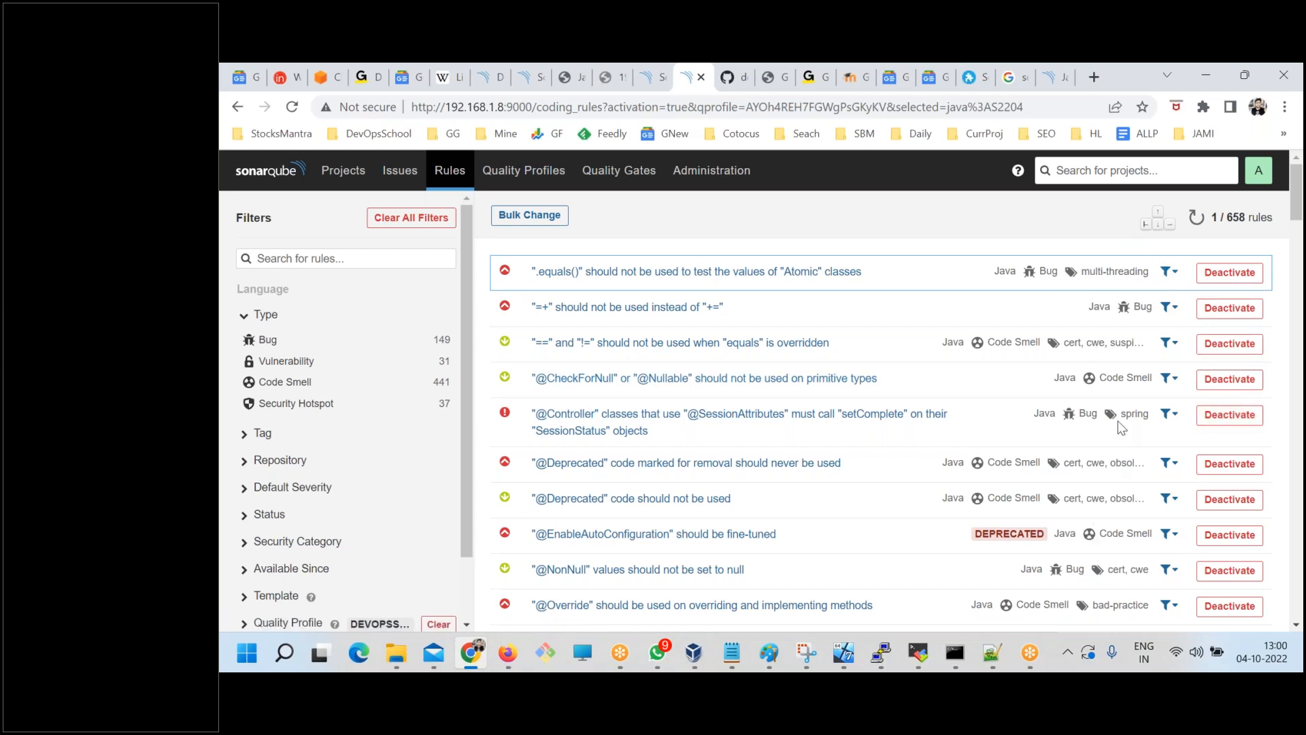
{"action": "left_click", "coordinate": [1170, 274]}
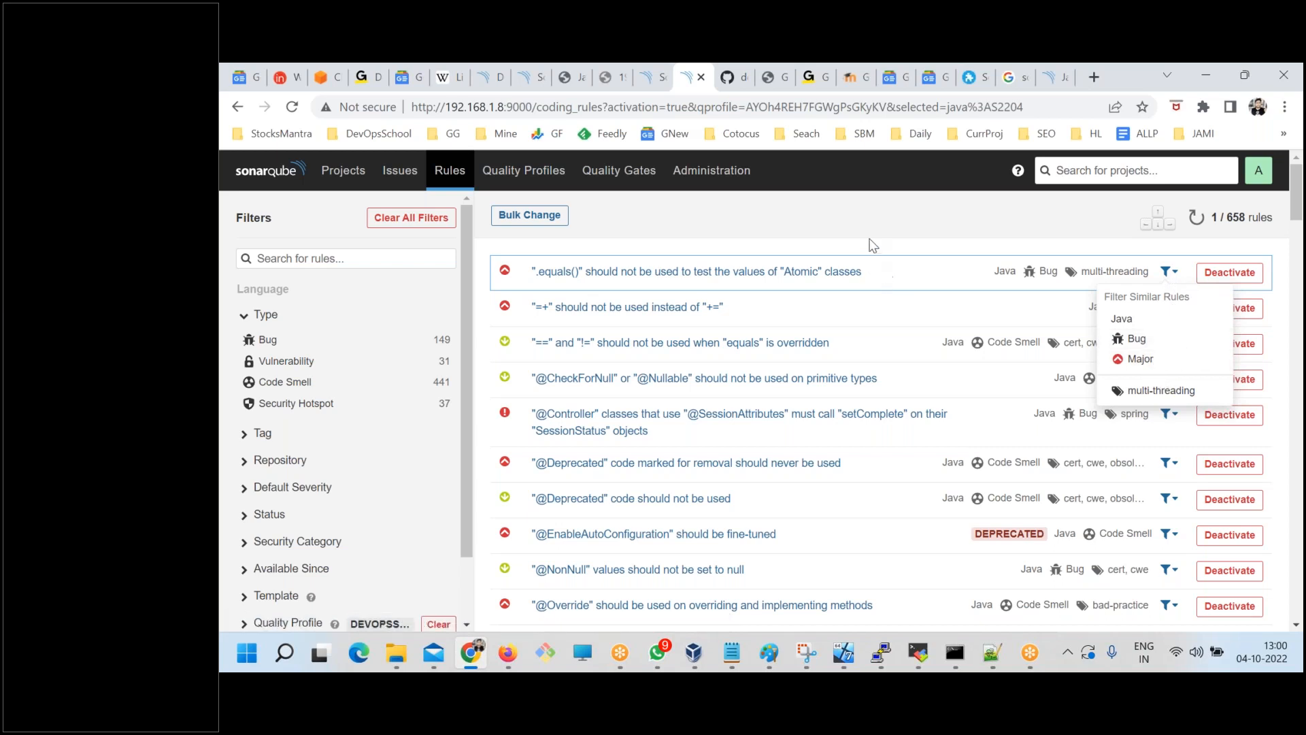
{"action": "left_click", "coordinate": [911, 273]}
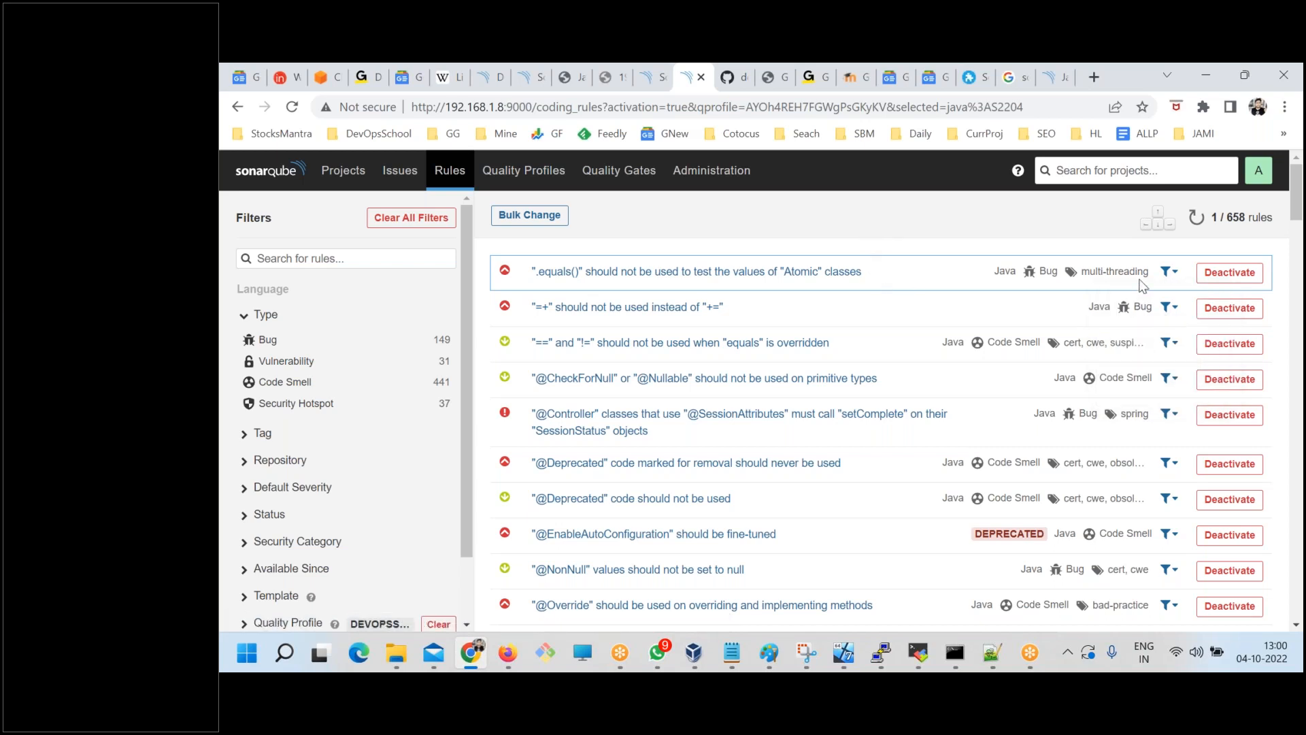
{"action": "left_click", "coordinate": [1168, 271]}
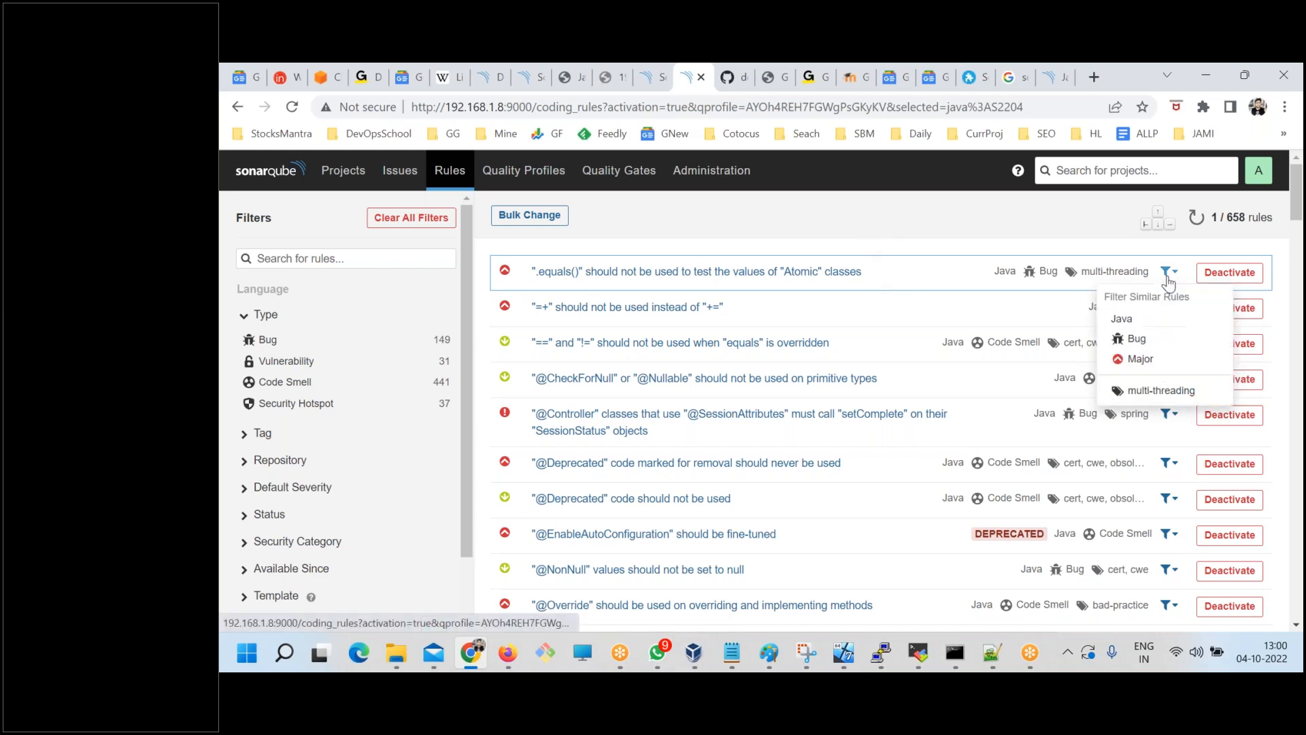
{"action": "left_click", "coordinate": [1139, 359]}
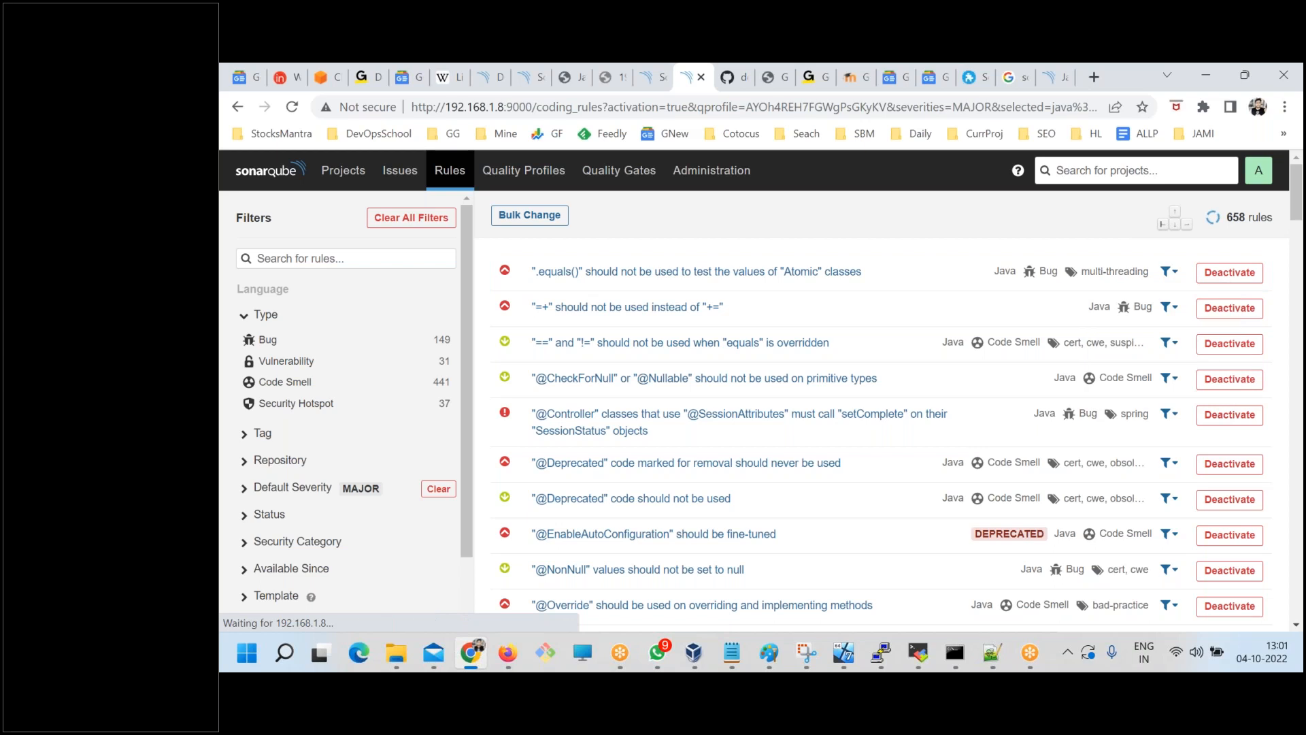
{"action": "left_click", "coordinate": [1170, 275]}
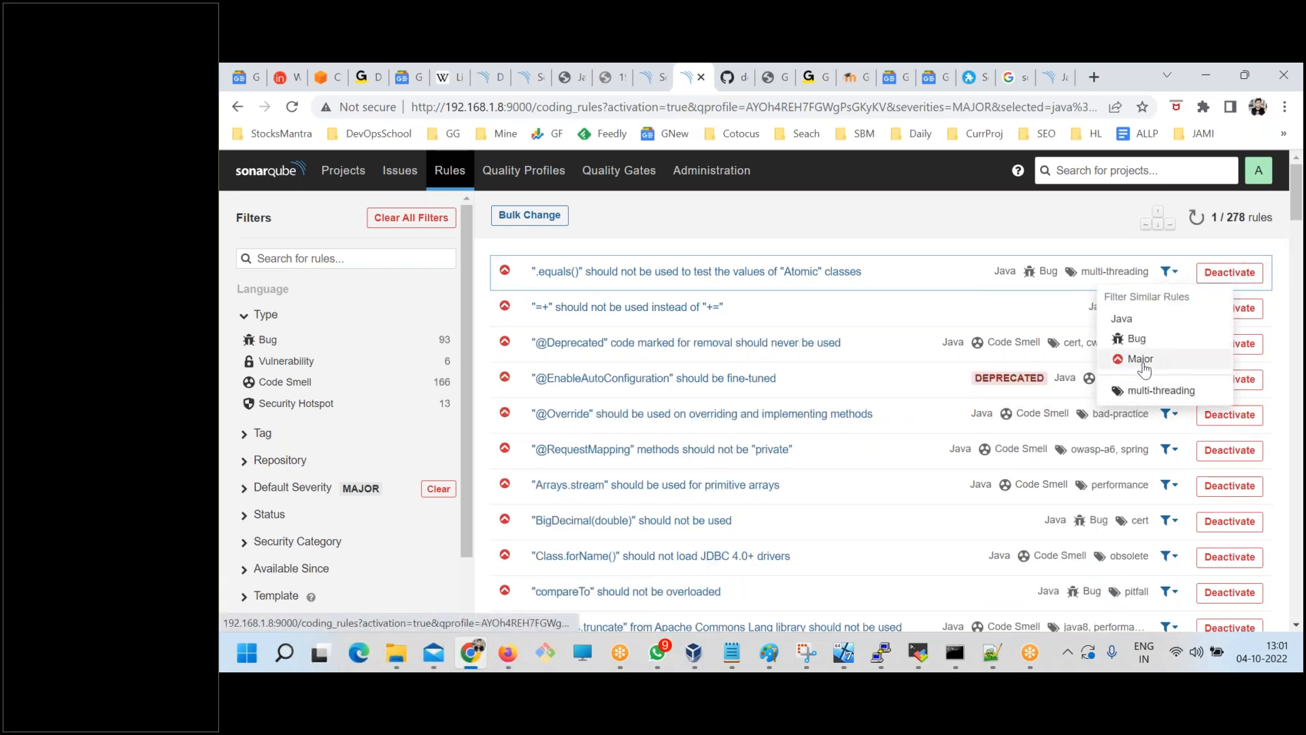
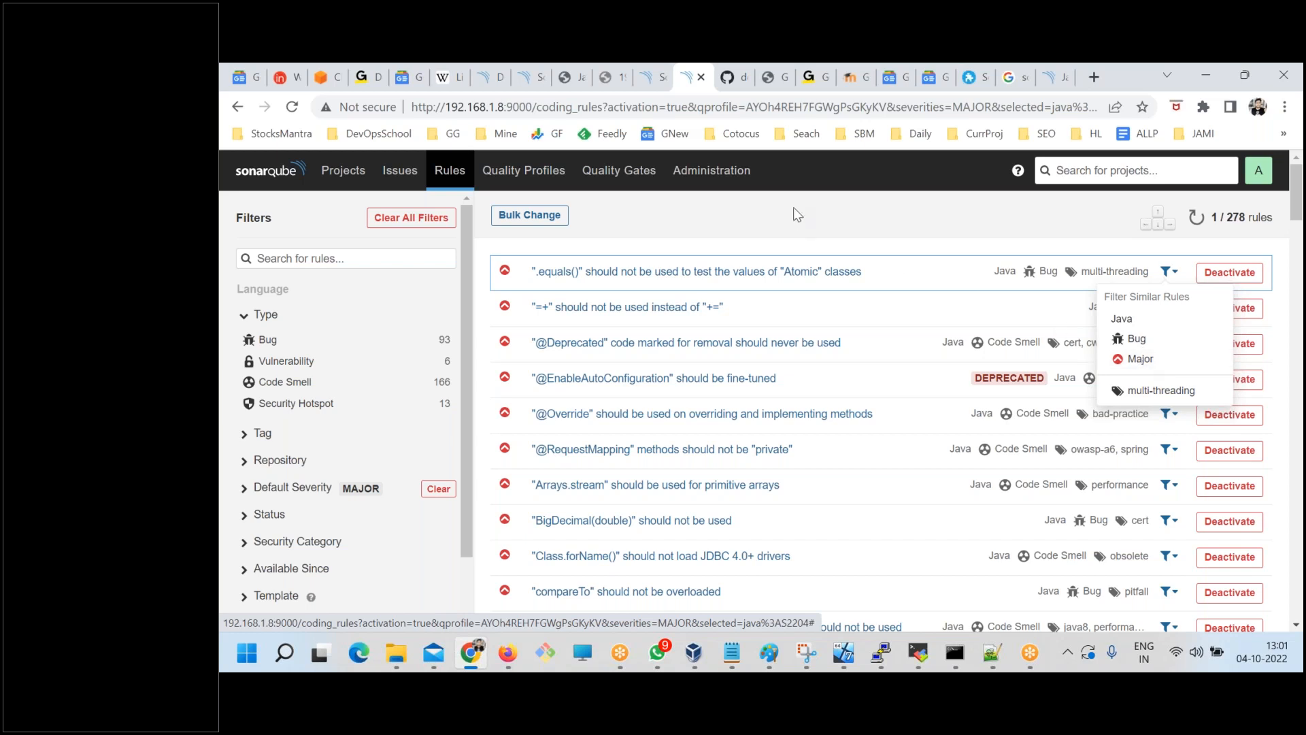
Review the type, severity and tag options for finding rules similar to the ".equals()" on "Atomic" classes rule.
{"action": "left_click", "coordinate": [1141, 361]}
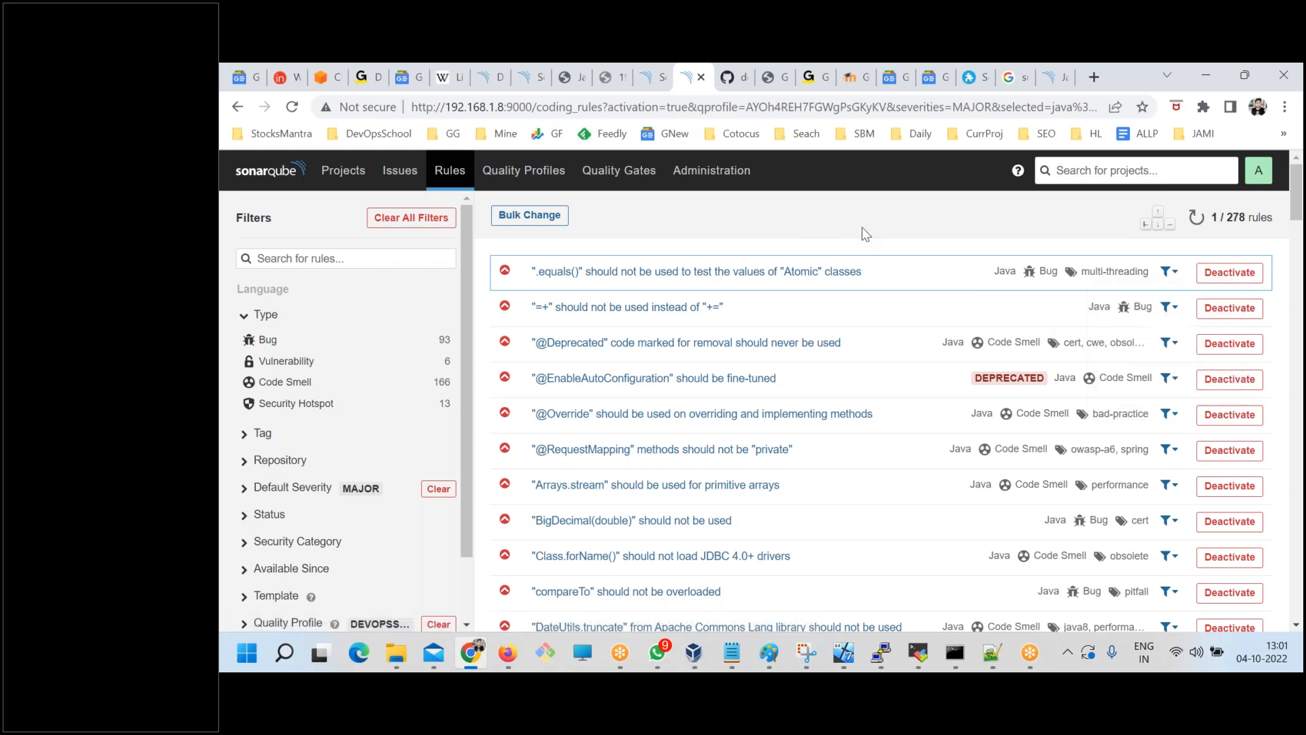
{"action": "left_click", "coordinate": [1168, 271]}
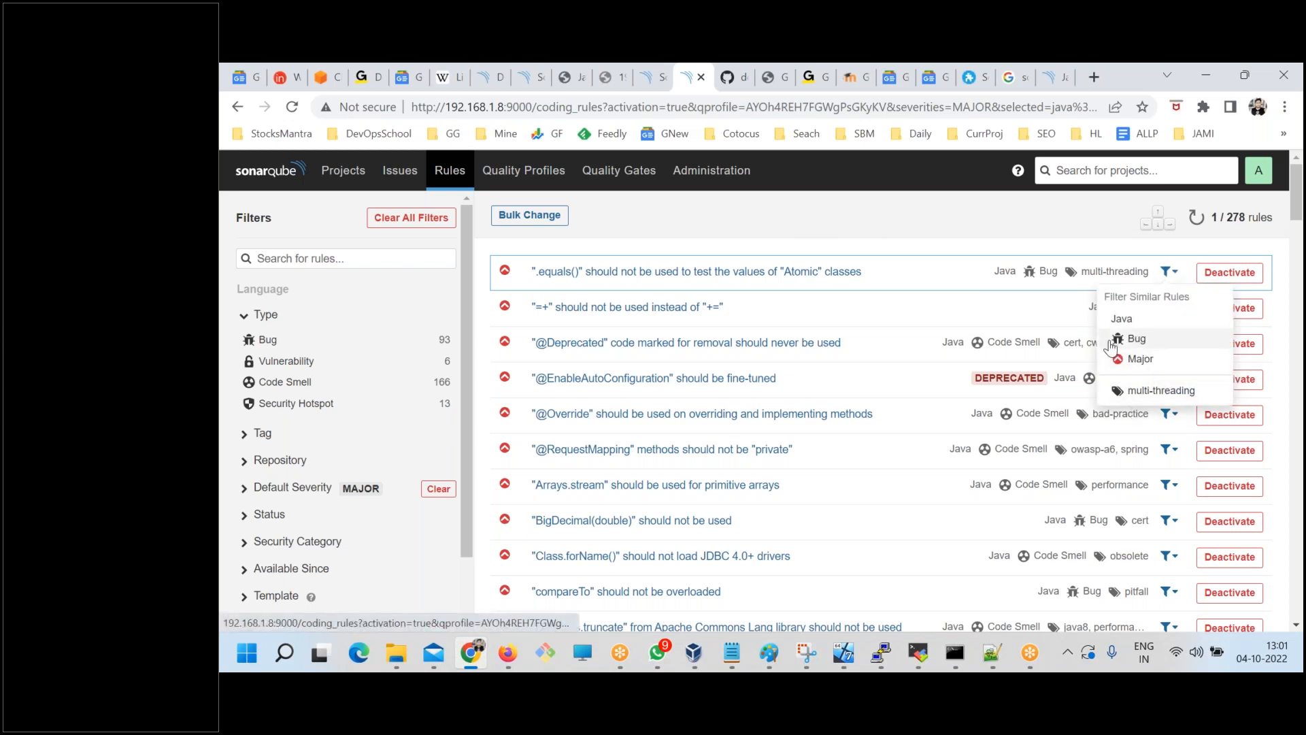
{"action": "left_click", "coordinate": [891, 238]}
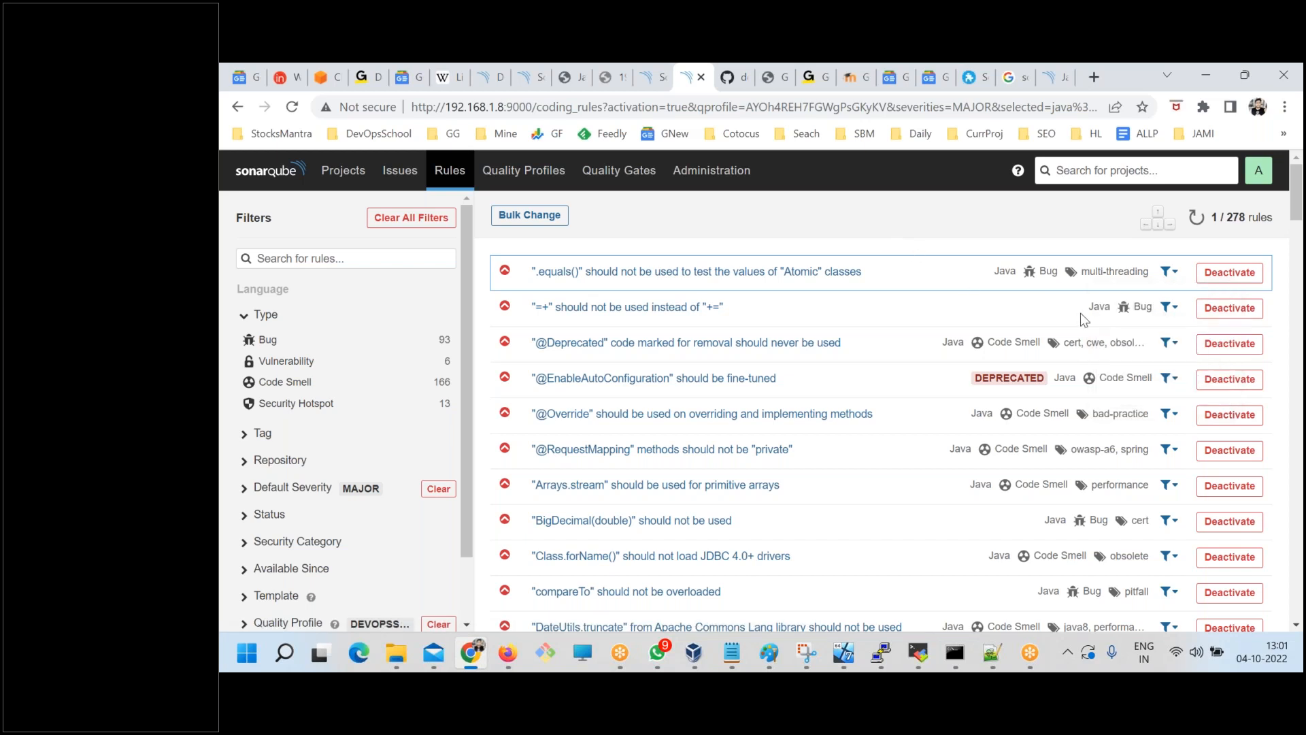
{"action": "left_click", "coordinate": [1168, 275]}
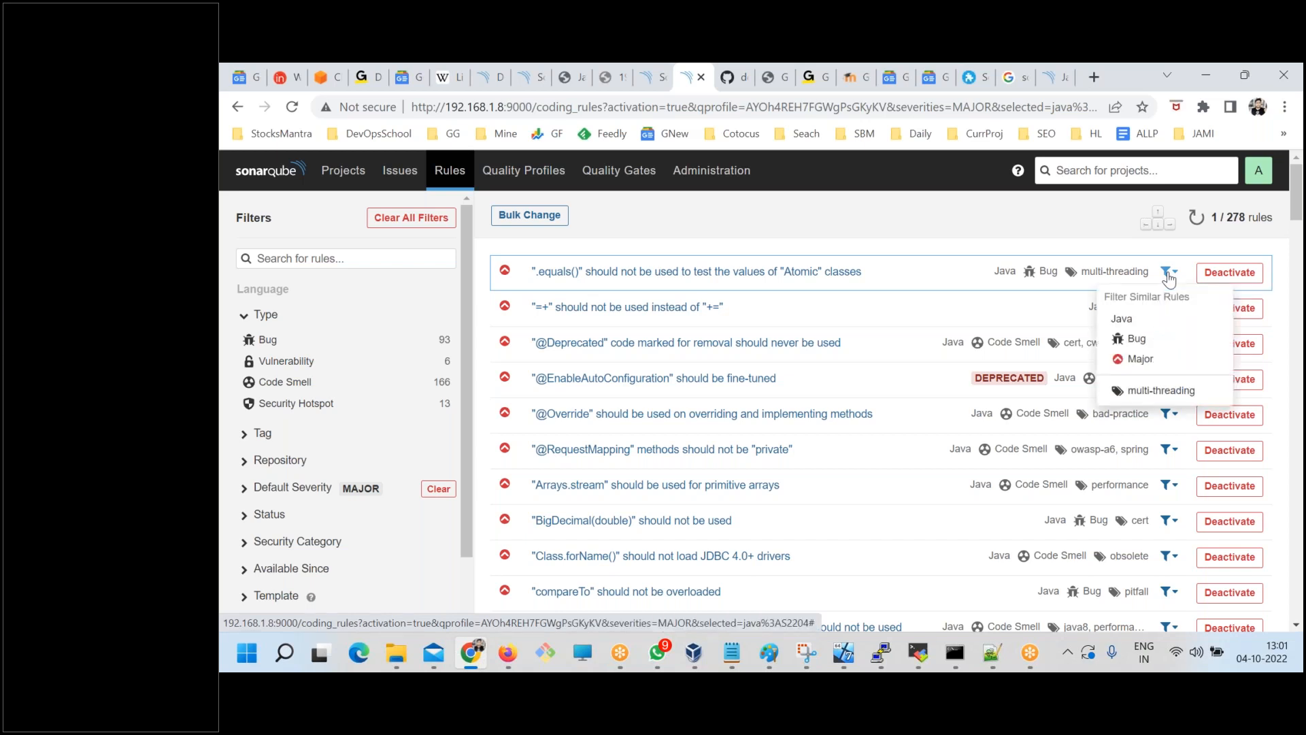
{"action": "left_click", "coordinate": [972, 241]}
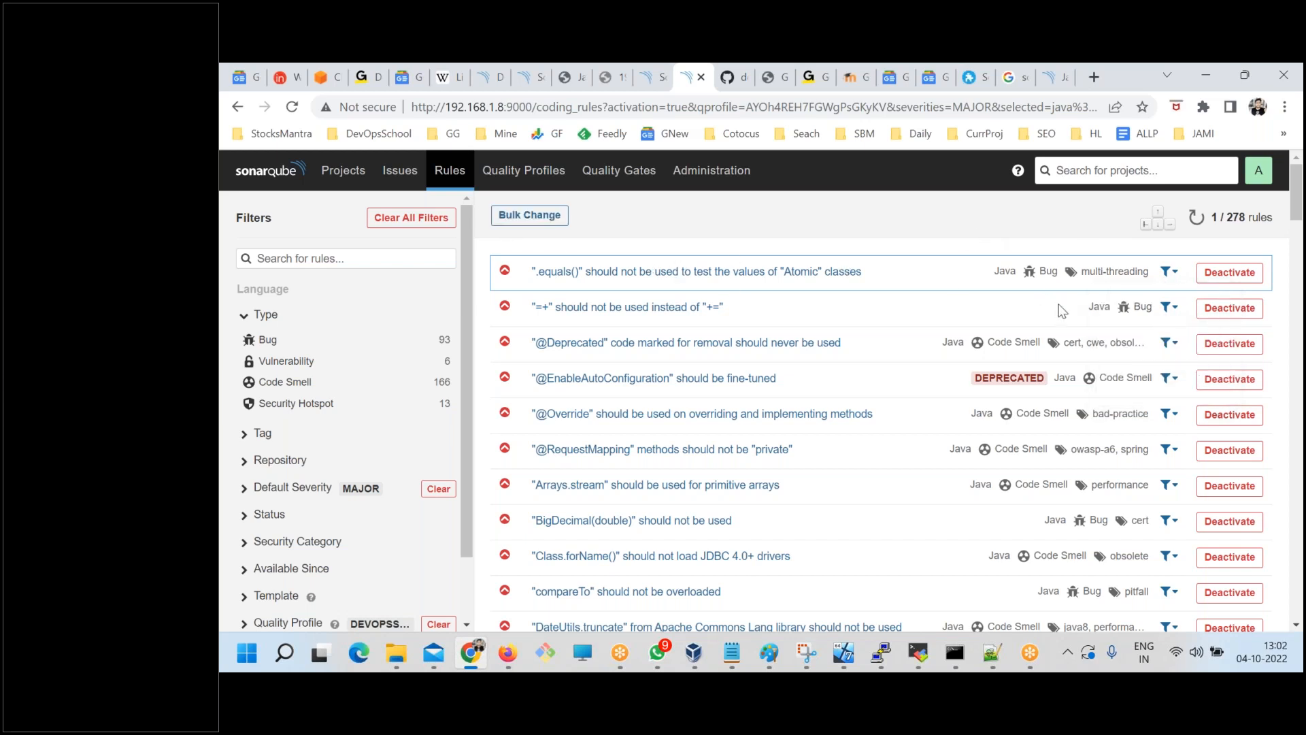
{"action": "left_click", "coordinate": [1171, 275]}
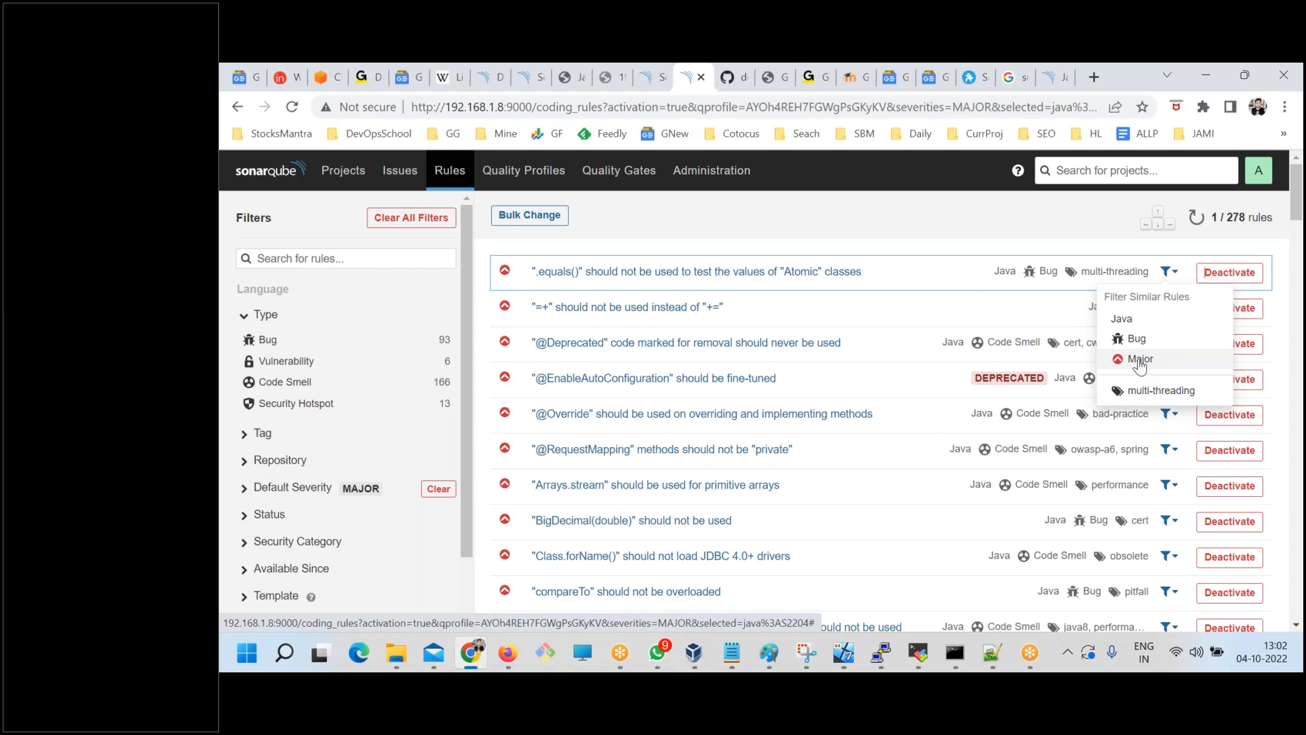
Filter my issues by the Java source files duplication rule and view the severity choices for the ComplexMethod.java issue.
{"action": "left_click", "coordinate": [400, 182]}
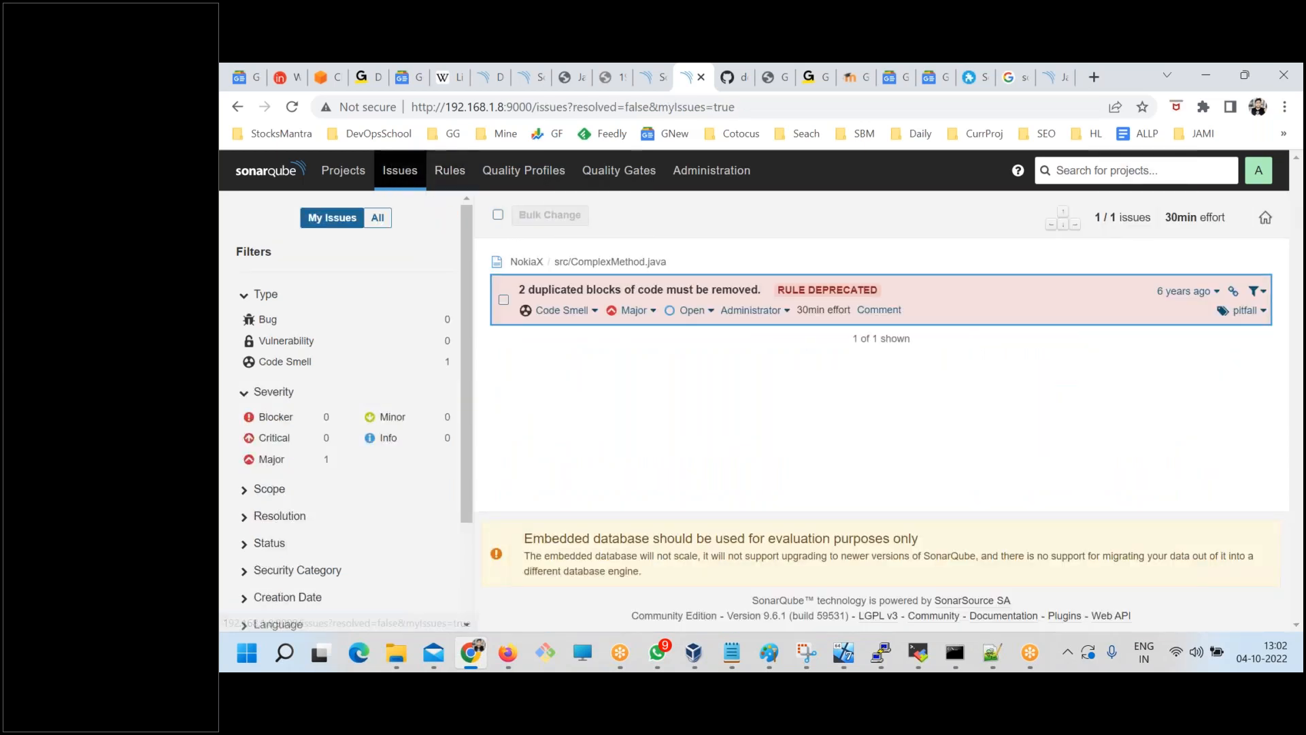
{"action": "scroll", "coordinate": [352, 553], "scroll_direction": "down", "scroll_amount": 2}
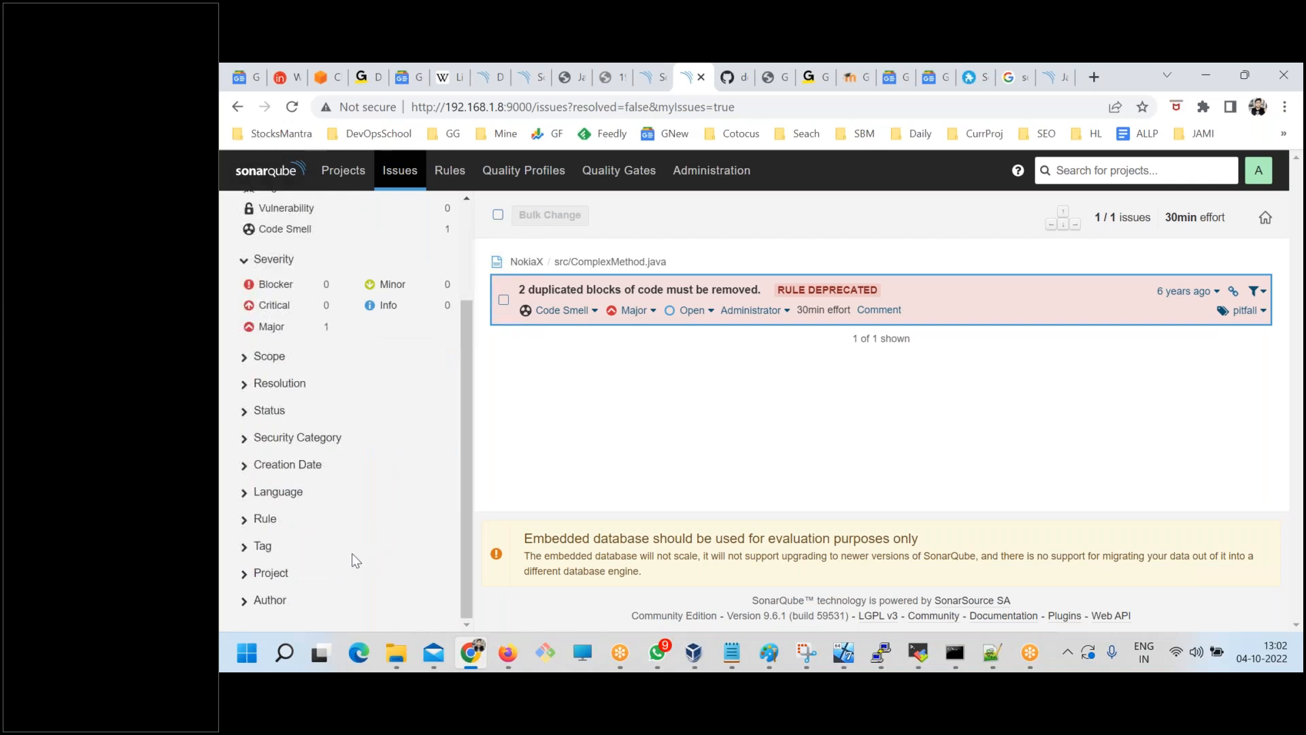
{"action": "left_click", "coordinate": [255, 522]}
{"action": "scroll", "coordinate": [326, 536], "scroll_direction": "down", "scroll_amount": 1}
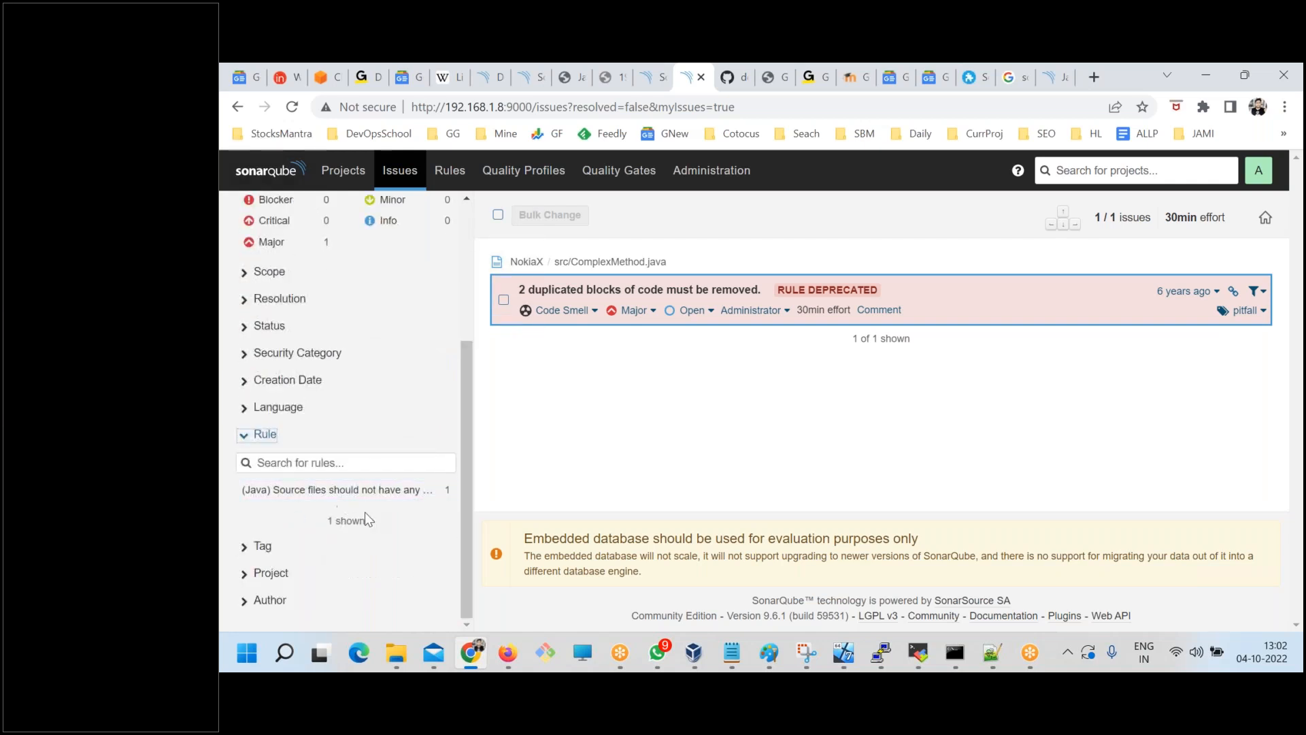
{"action": "left_click", "coordinate": [361, 499]}
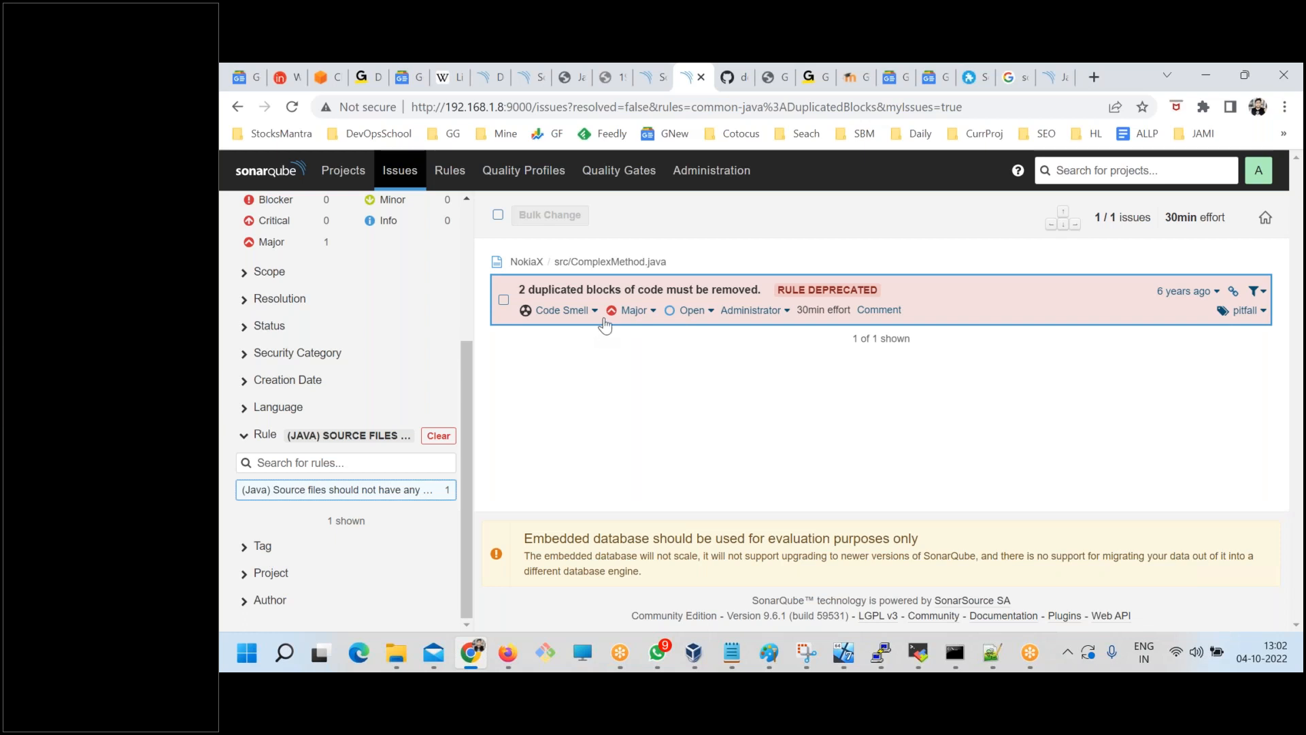
{"action": "left_click", "coordinate": [647, 321]}
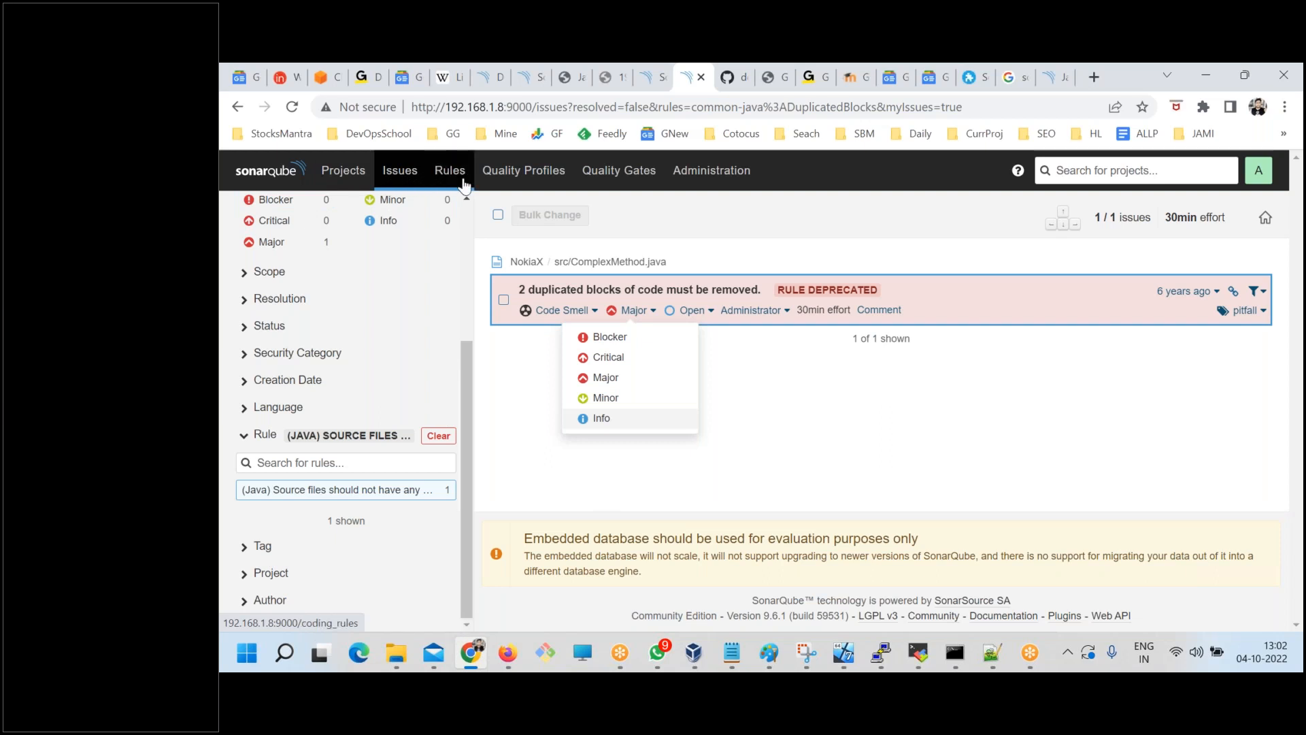
Check the full rules list, then return to my issues and filter them by the Java source files duplication rule again.
{"action": "left_click", "coordinate": [441, 173]}
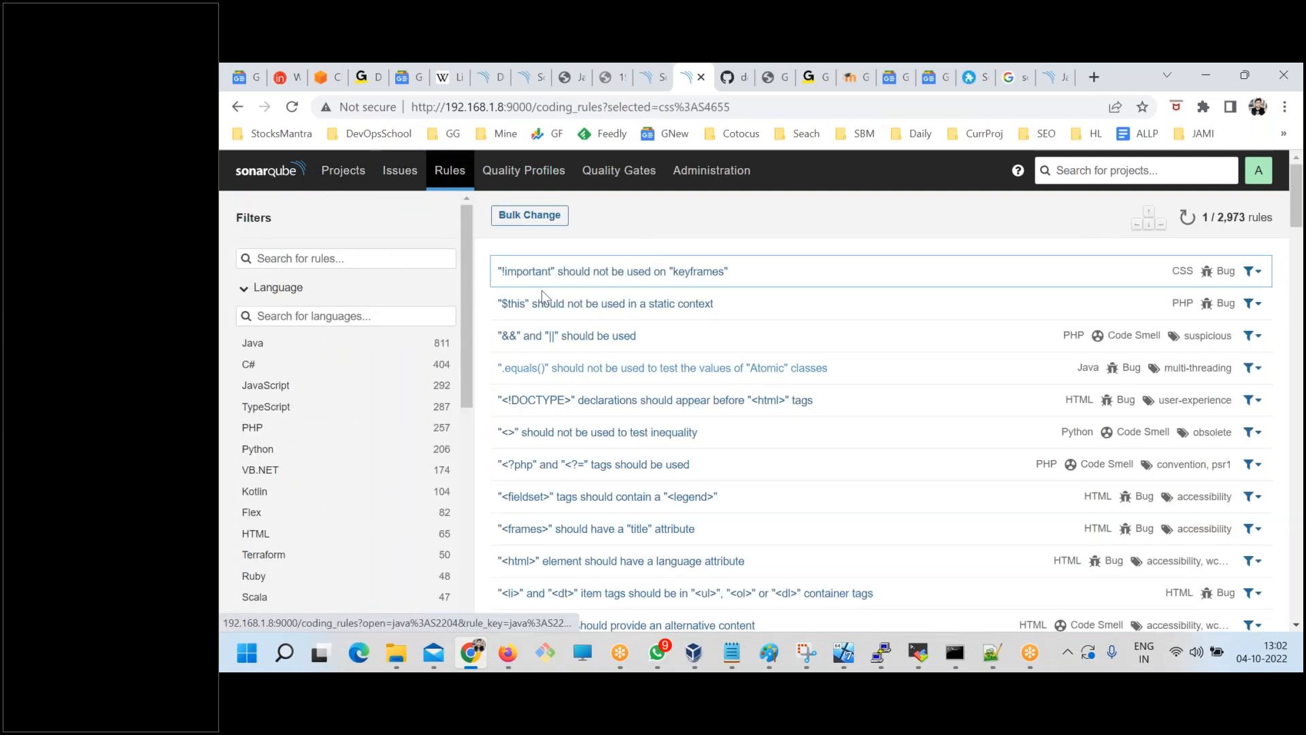
{"action": "left_click", "coordinate": [407, 182]}
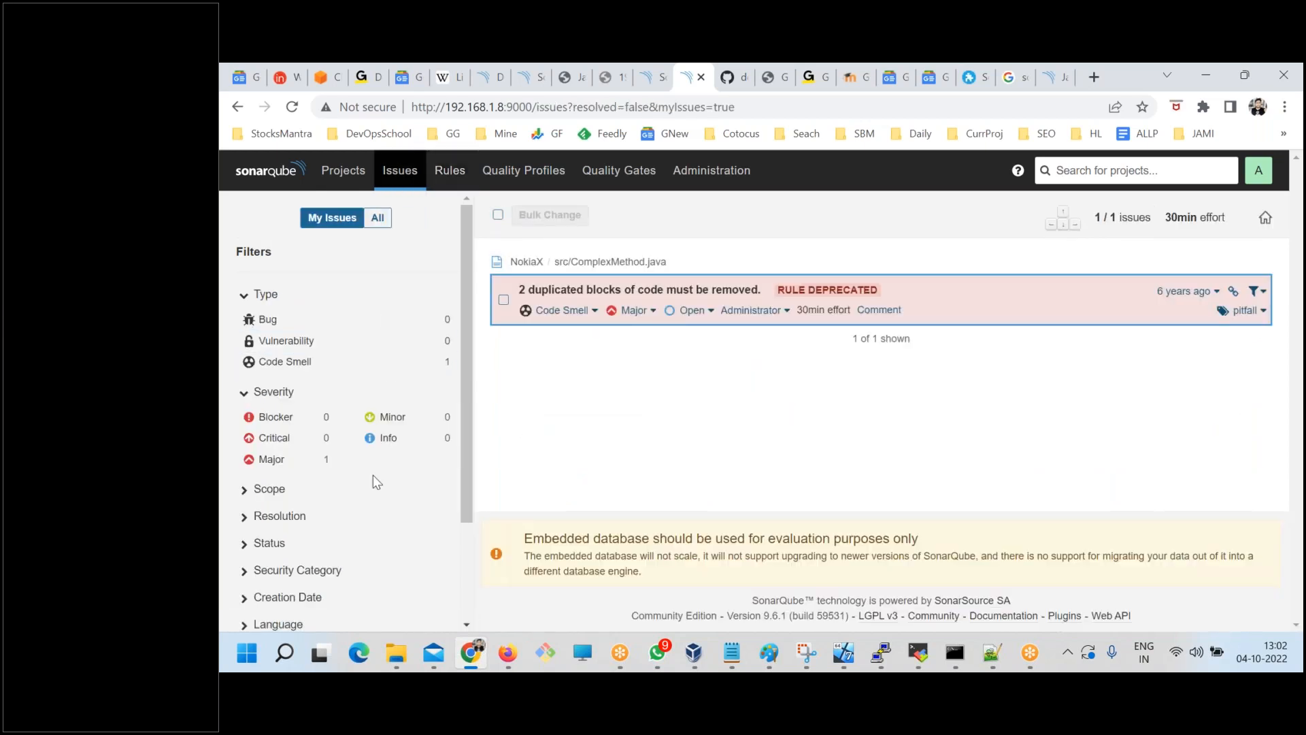
{"action": "scroll", "coordinate": [373, 475], "scroll_direction": "down", "scroll_amount": 2}
{"action": "left_click", "coordinate": [266, 521]}
{"action": "scroll", "coordinate": [265, 523], "scroll_direction": "down", "scroll_amount": 2}
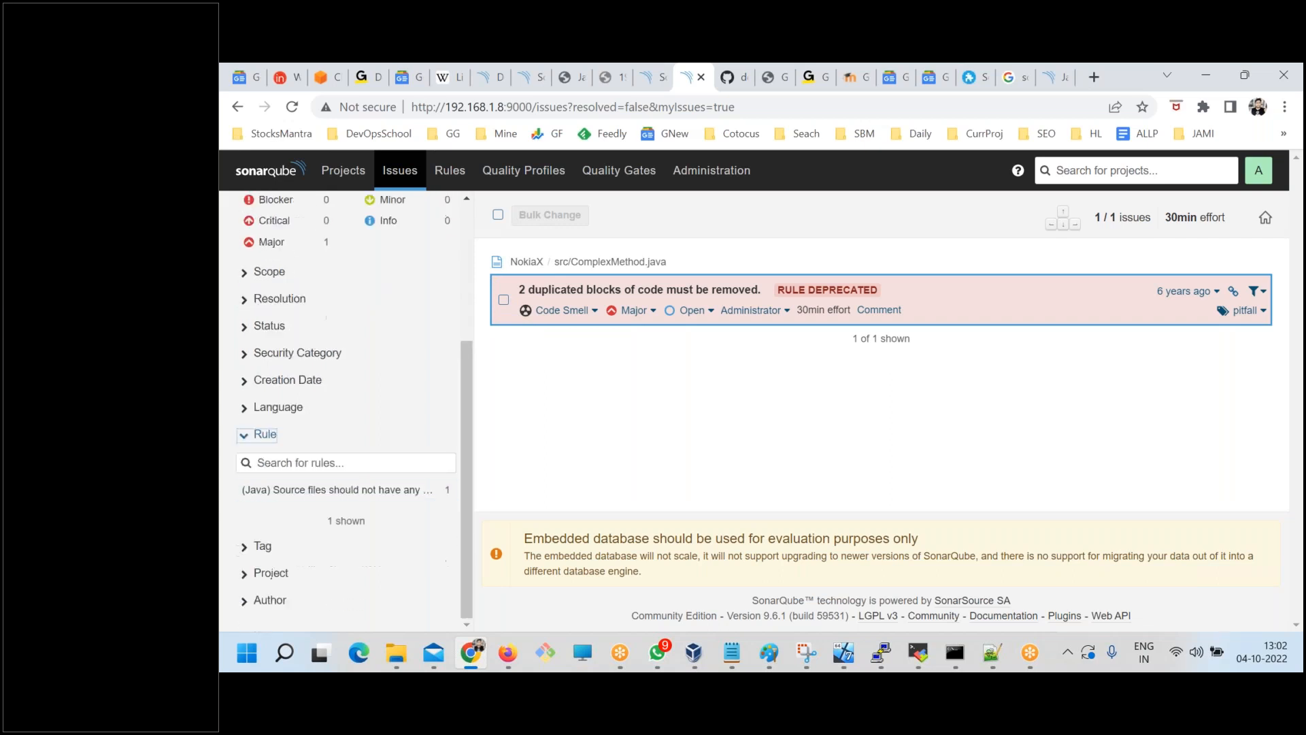
{"action": "left_click", "coordinate": [353, 491]}
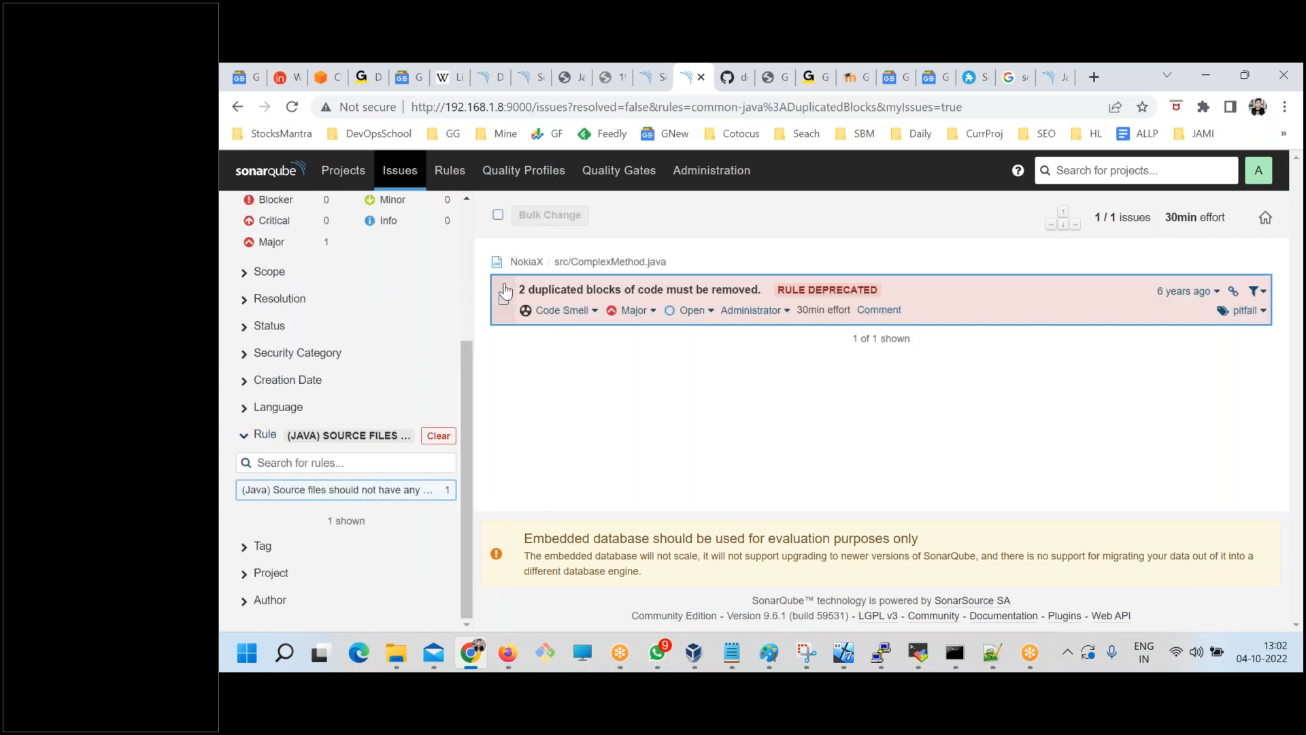
Select all the filtered issues, examine the bulk change options from assignment to transition, and cancel without applying any change.
{"action": "left_click", "coordinate": [498, 215]}
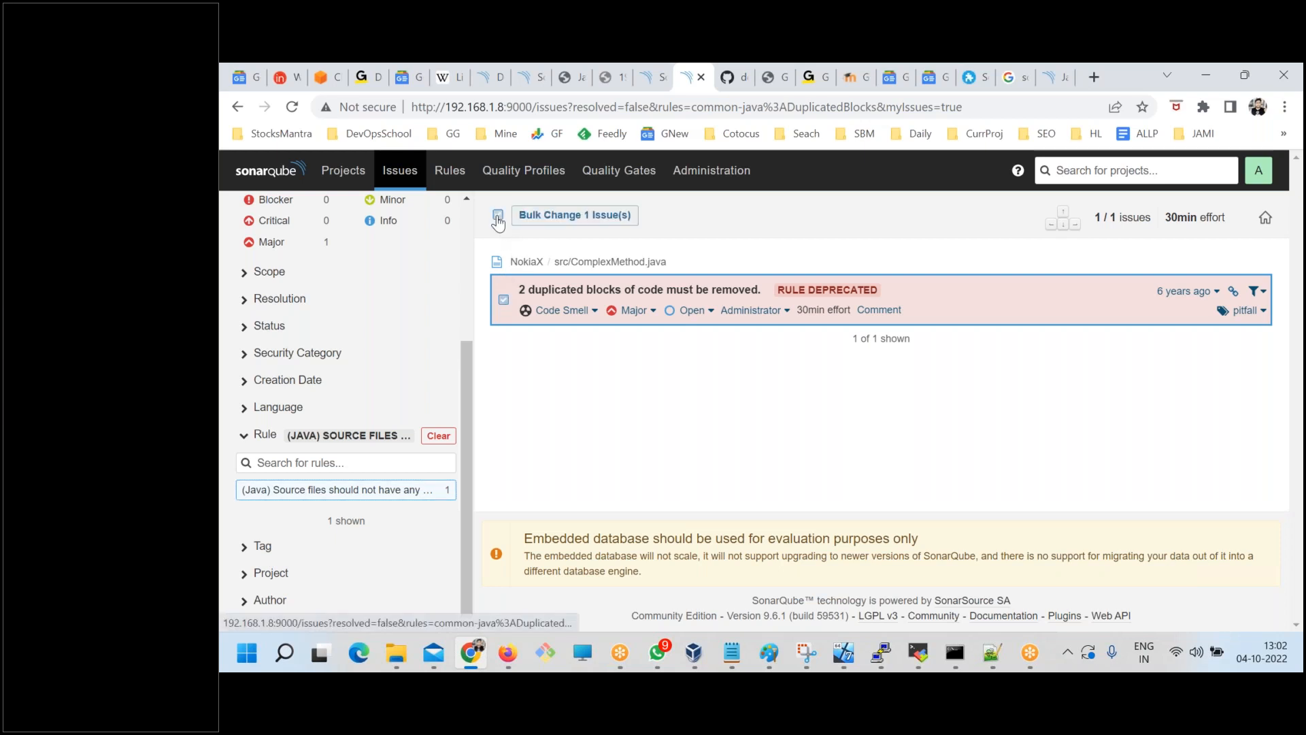
{"action": "left_click", "coordinate": [544, 215]}
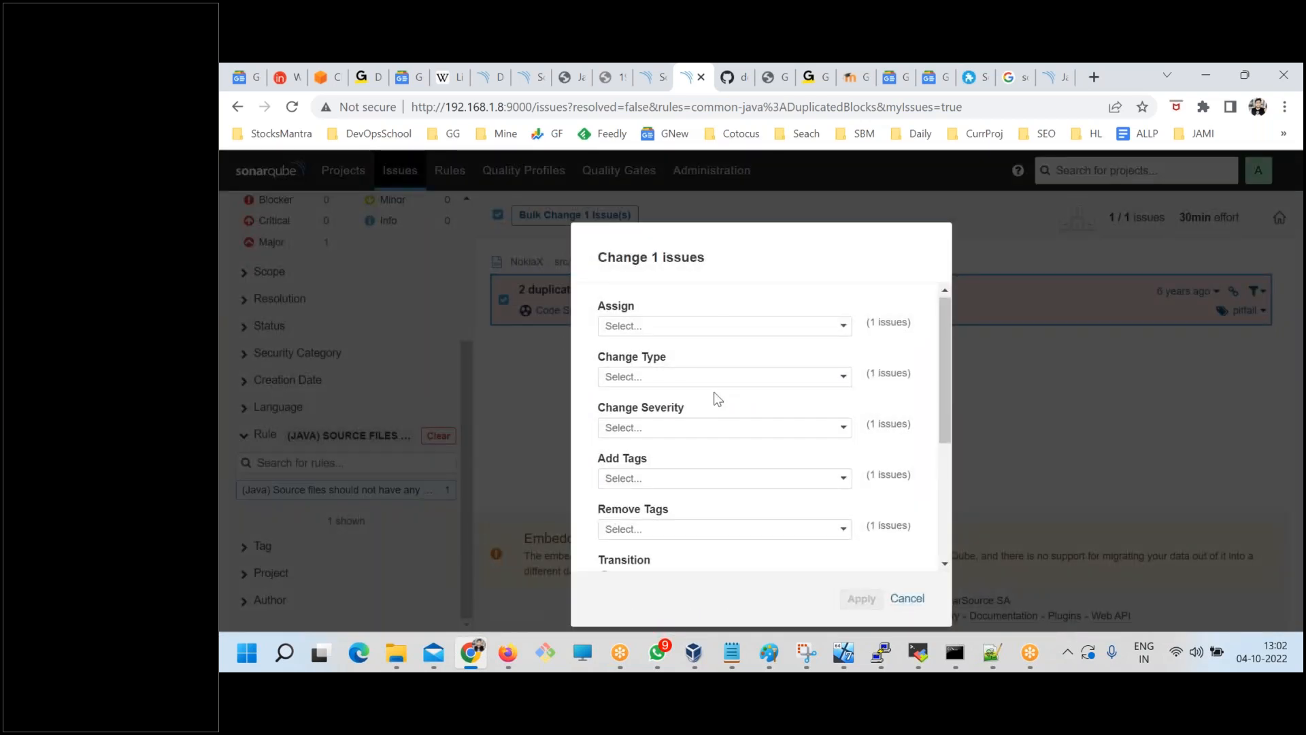
{"action": "scroll", "coordinate": [714, 401], "scroll_direction": "down", "scroll_amount": 3}
{"action": "scroll", "coordinate": [731, 411], "scroll_direction": "up", "scroll_amount": 3}
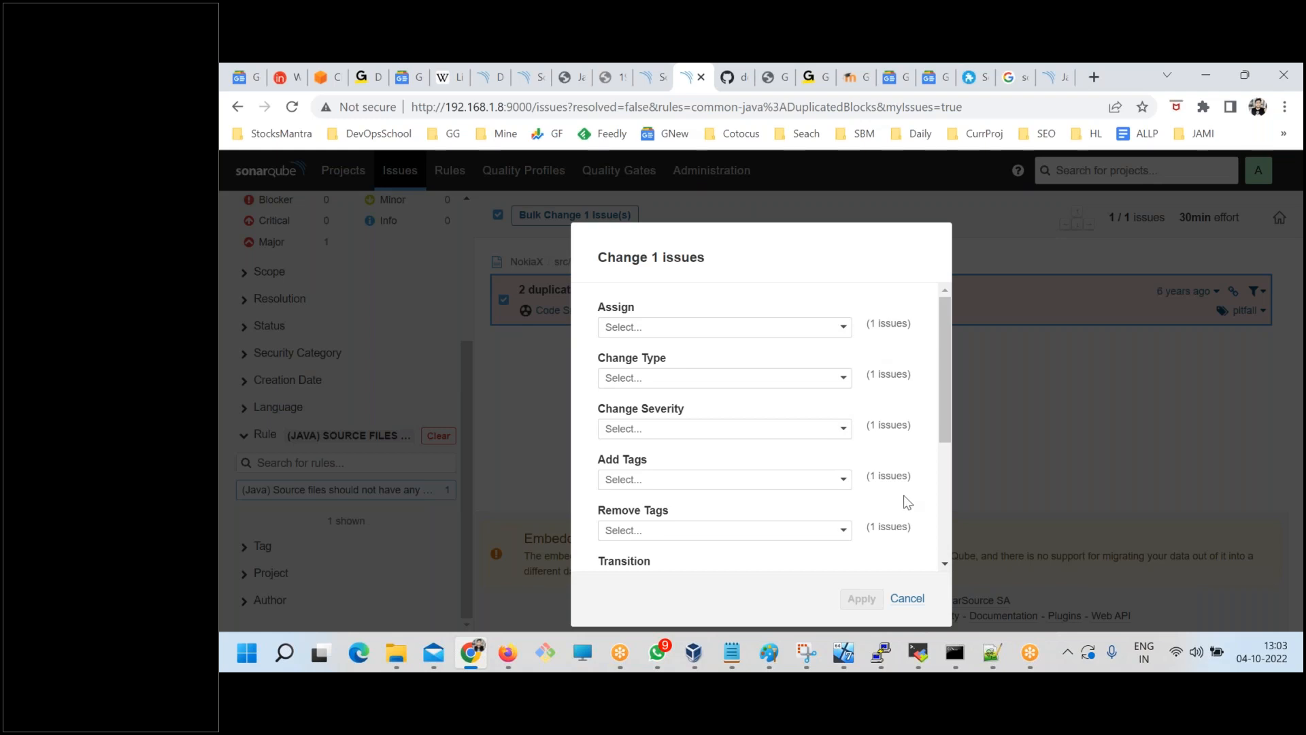
{"action": "scroll", "coordinate": [895, 464], "scroll_direction": "down", "scroll_amount": 3}
{"action": "scroll", "coordinate": [890, 519], "scroll_direction": "up", "scroll_amount": 3}
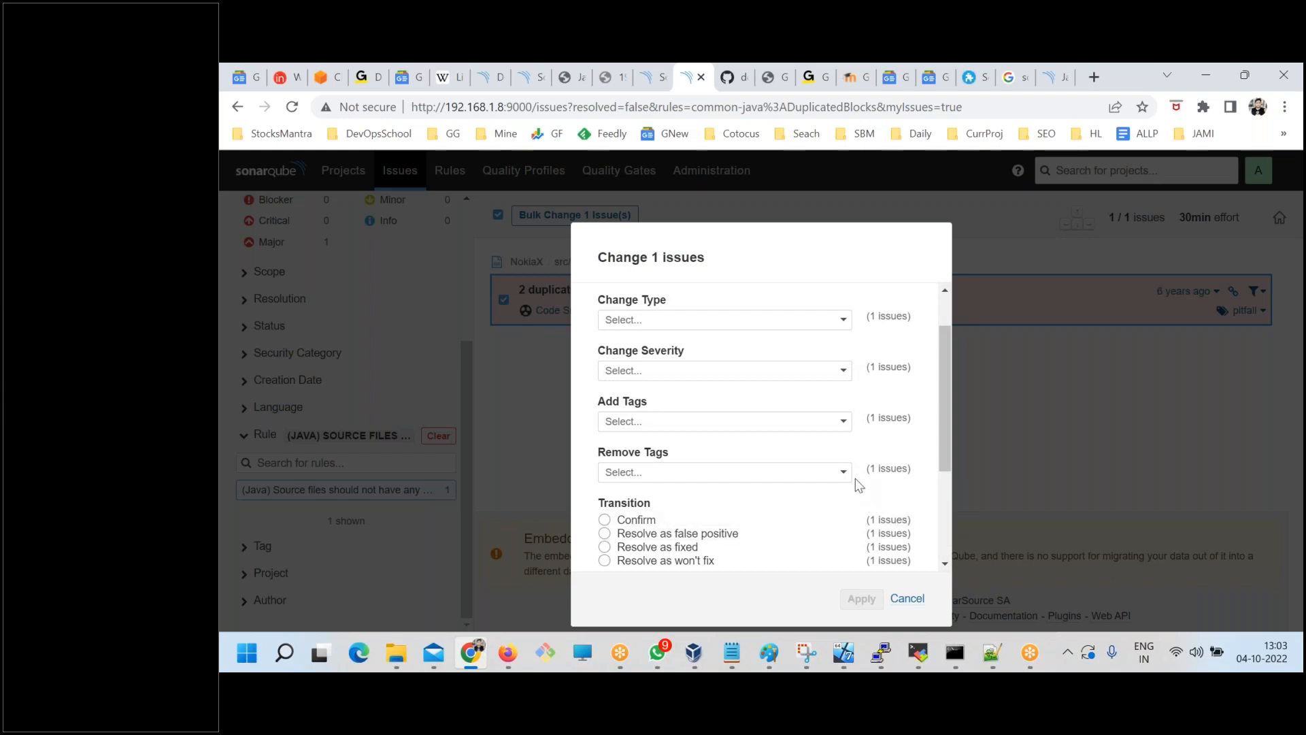
{"action": "left_click", "coordinate": [801, 373]}
{"action": "left_click_drag", "start_coordinate": [944, 467], "coordinate": [958, 557]}
{"action": "left_click", "coordinate": [907, 598]}
{"action": "left_click", "coordinate": [907, 599]}
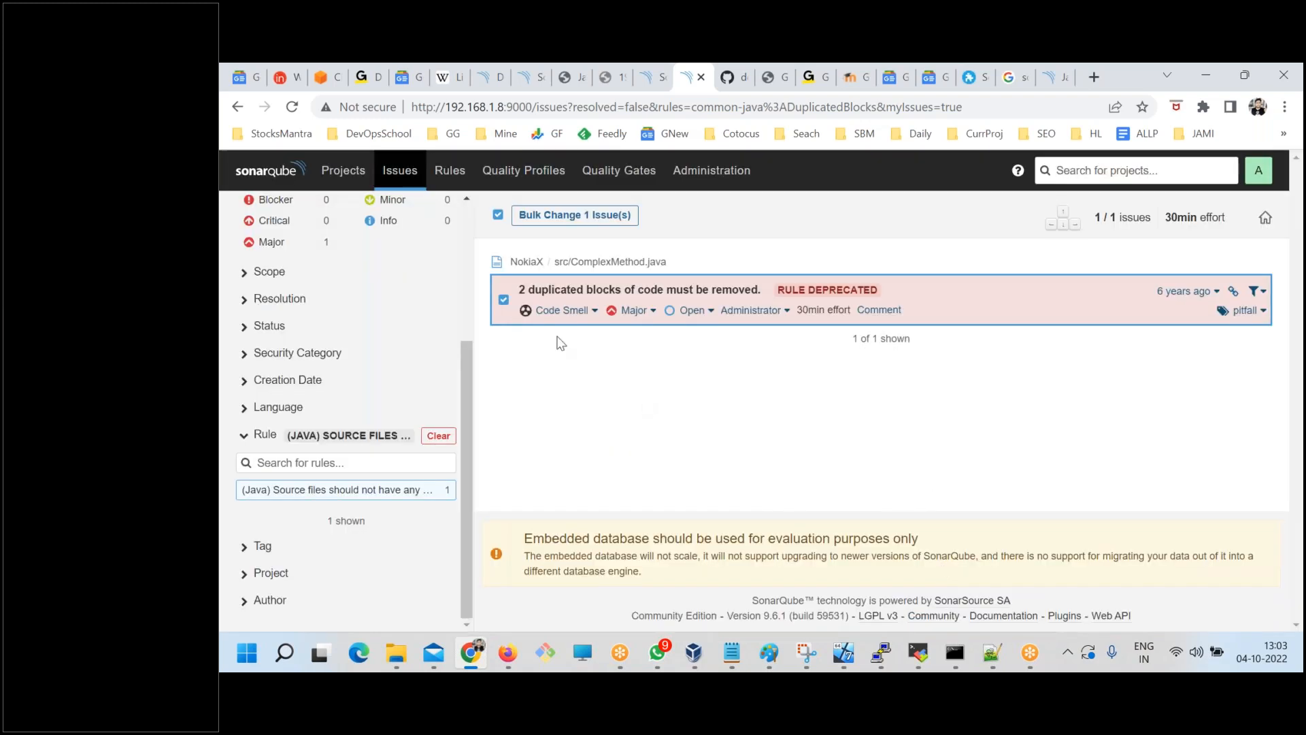
Open the quality profiles overview and look through the profiles listed for each language.
{"action": "left_click", "coordinate": [521, 174]}
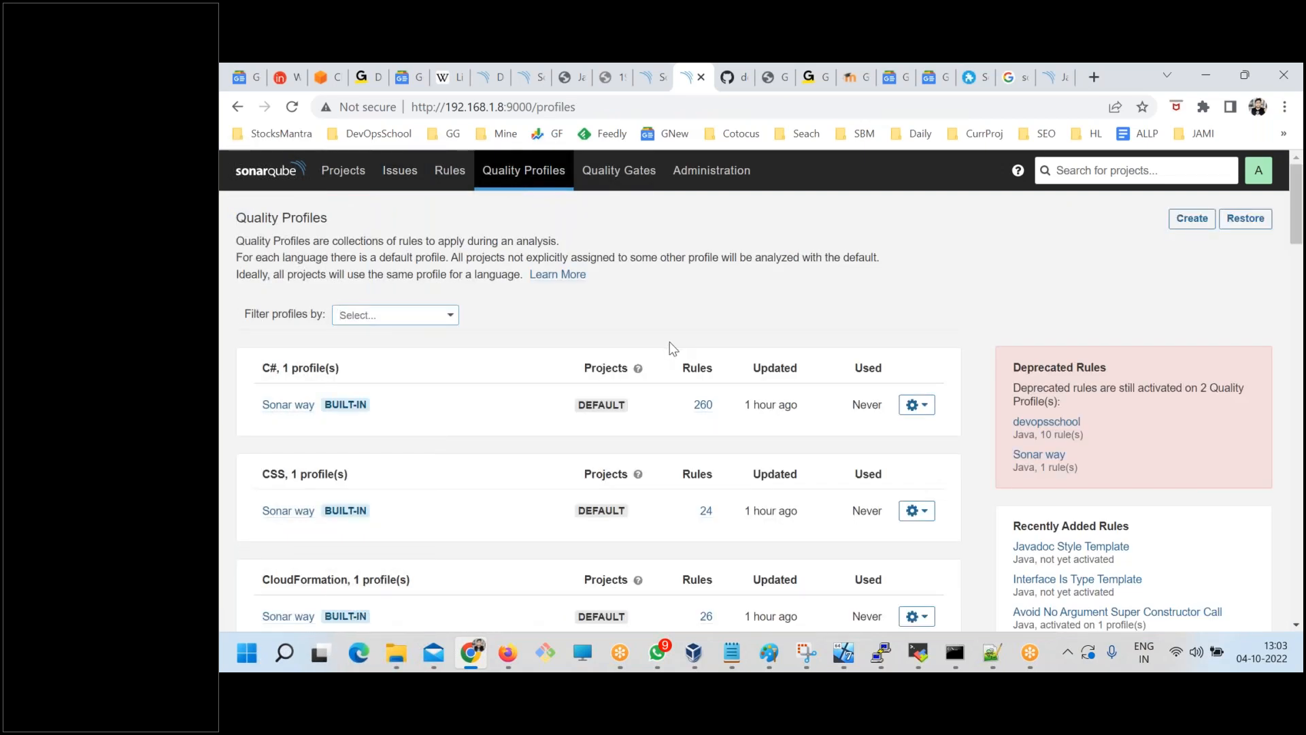
{"action": "scroll", "coordinate": [671, 361], "scroll_direction": "down", "scroll_amount": 3}
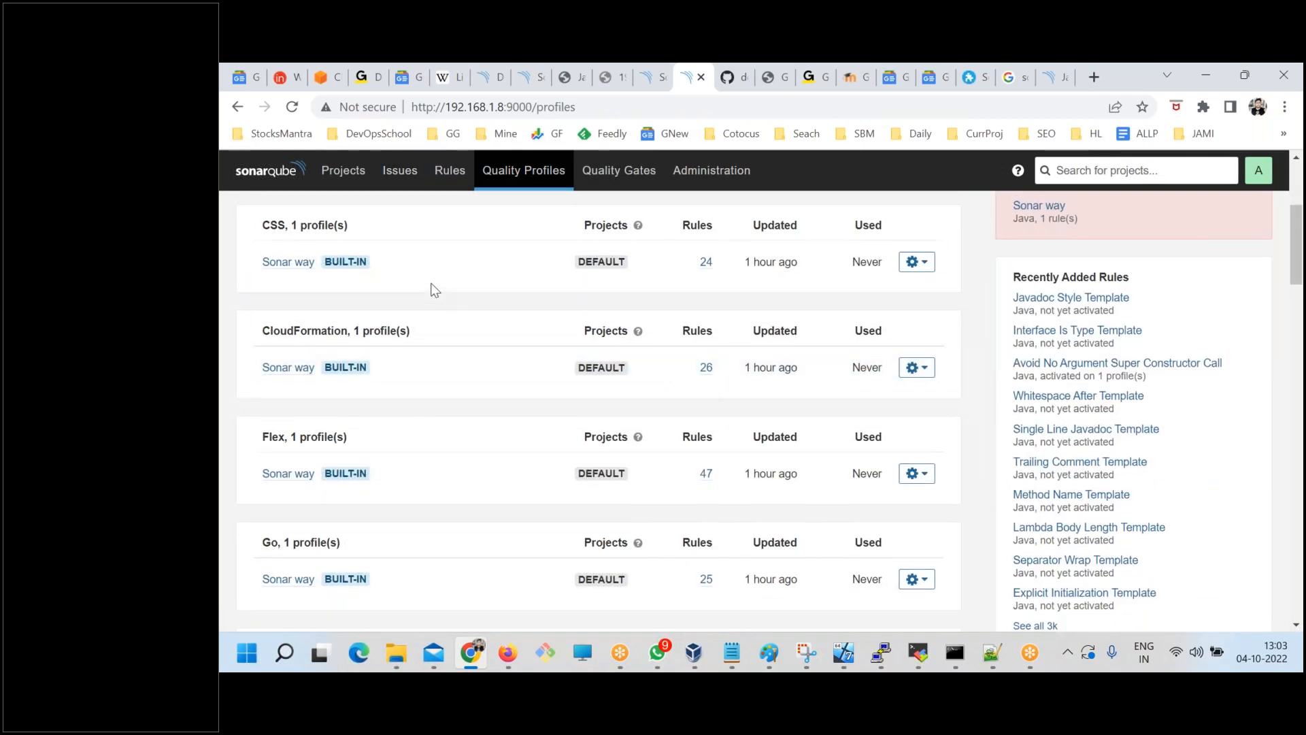
{"action": "scroll", "coordinate": [431, 287], "scroll_direction": "up", "scroll_amount": 1}
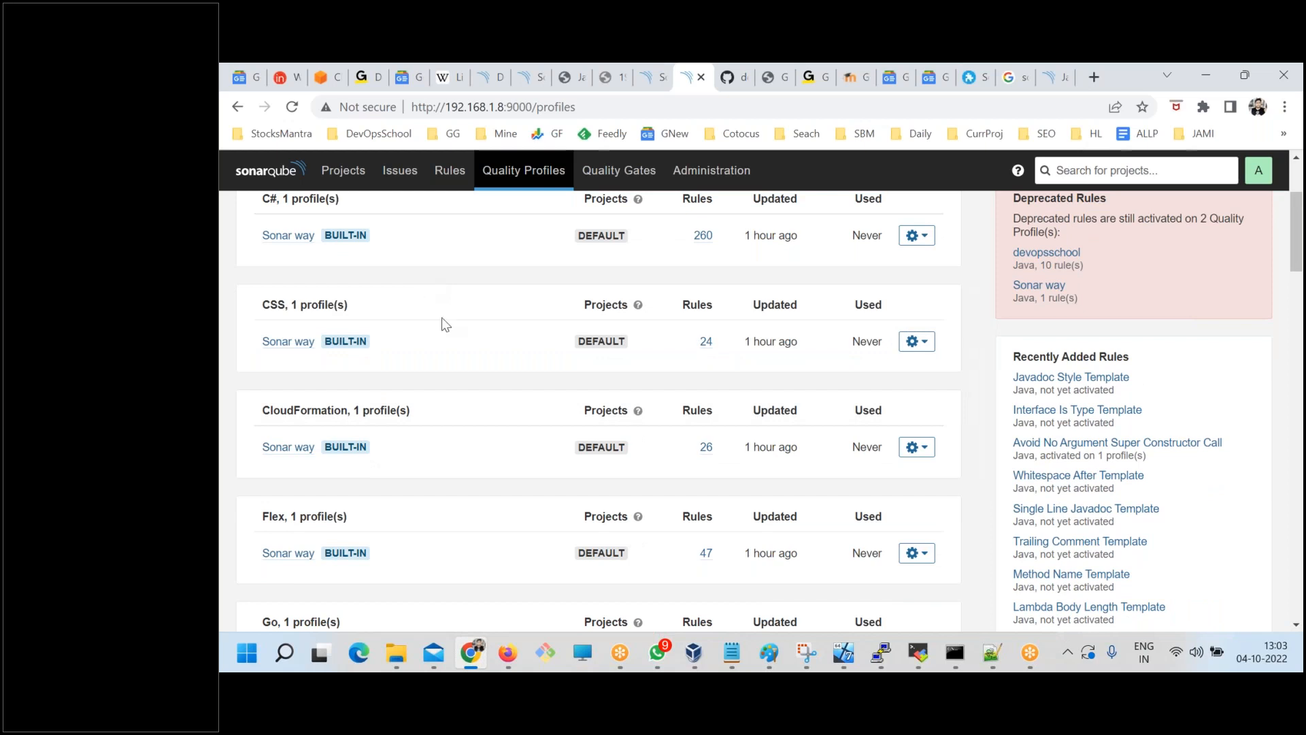
{"action": "scroll", "coordinate": [456, 348], "scroll_direction": "up", "scroll_amount": 2}
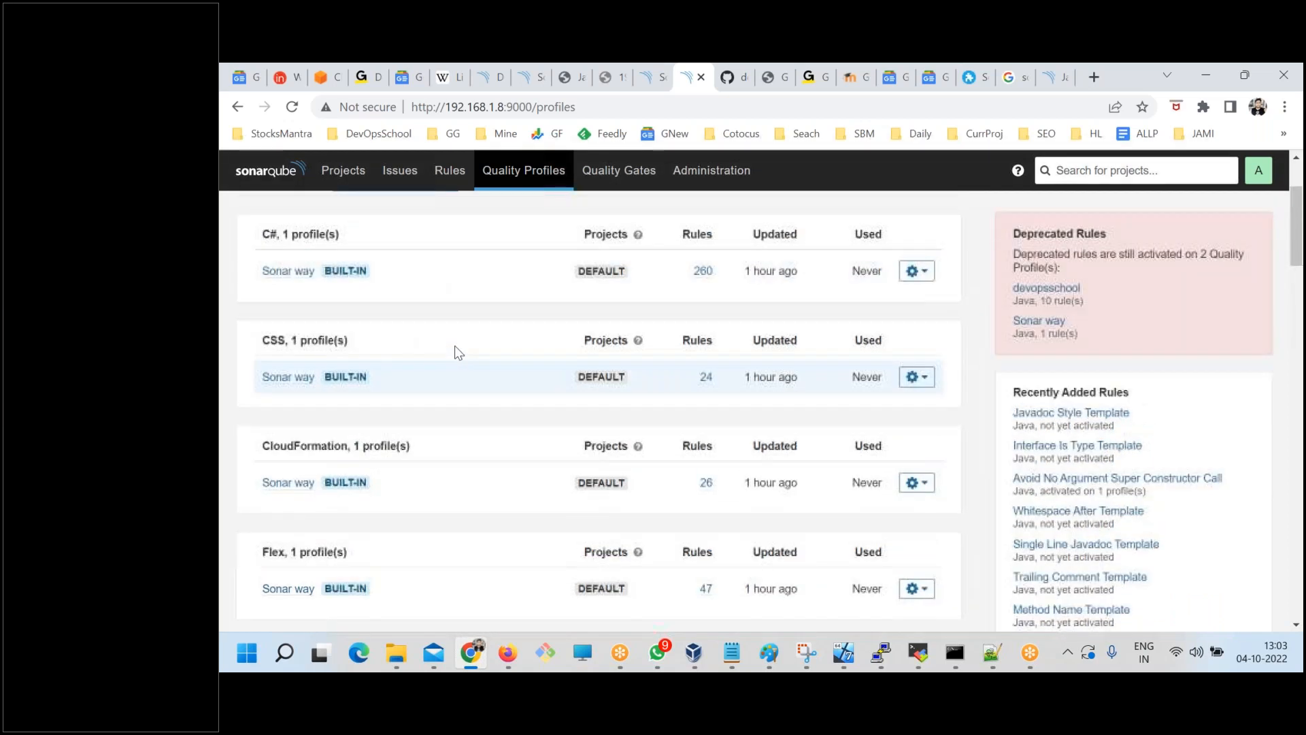
Switch to the Command Prompt, find the Java quality profile line in the NokiaX scan log, and return to the browser.
{"action": "left_click", "coordinate": [955, 652]}
{"action": "left_click", "coordinate": [1095, 571]}
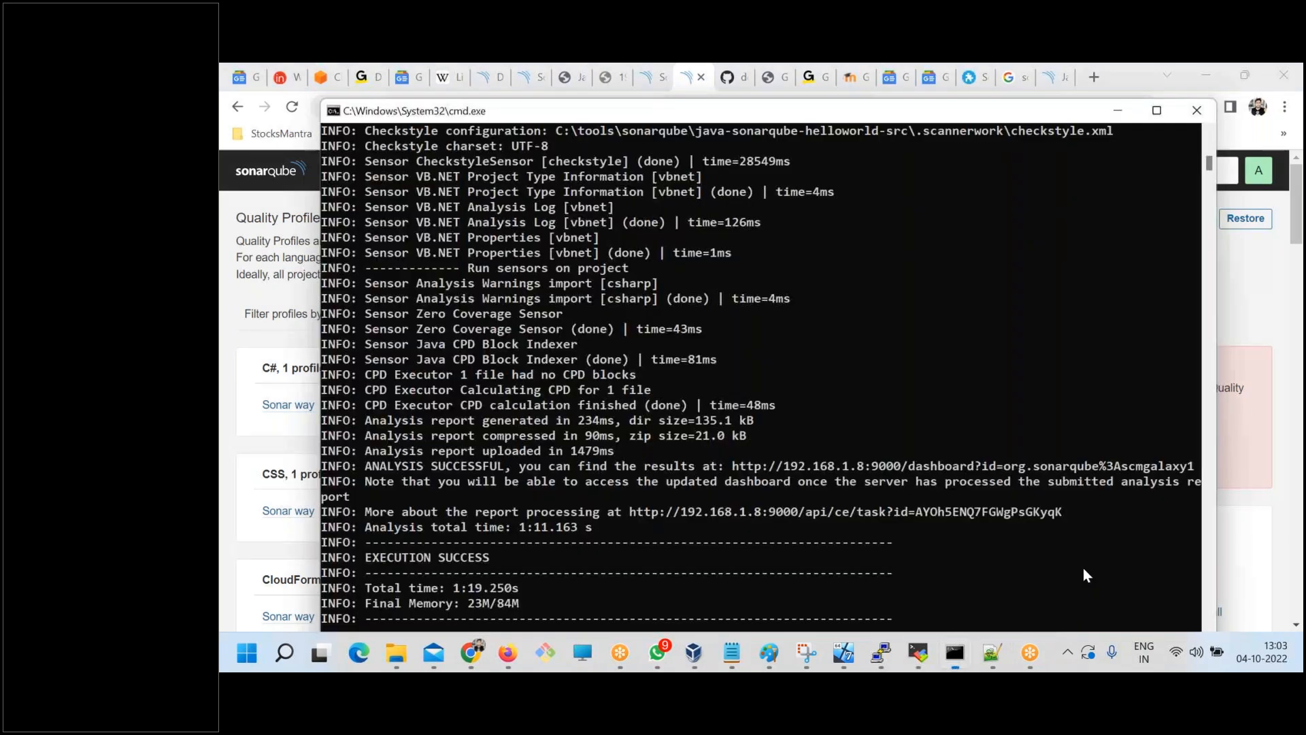
{"action": "scroll", "coordinate": [589, 394], "scroll_direction": "up", "scroll_amount": 3}
{"action": "scroll", "coordinate": [589, 393], "scroll_direction": "up", "scroll_amount": 15}
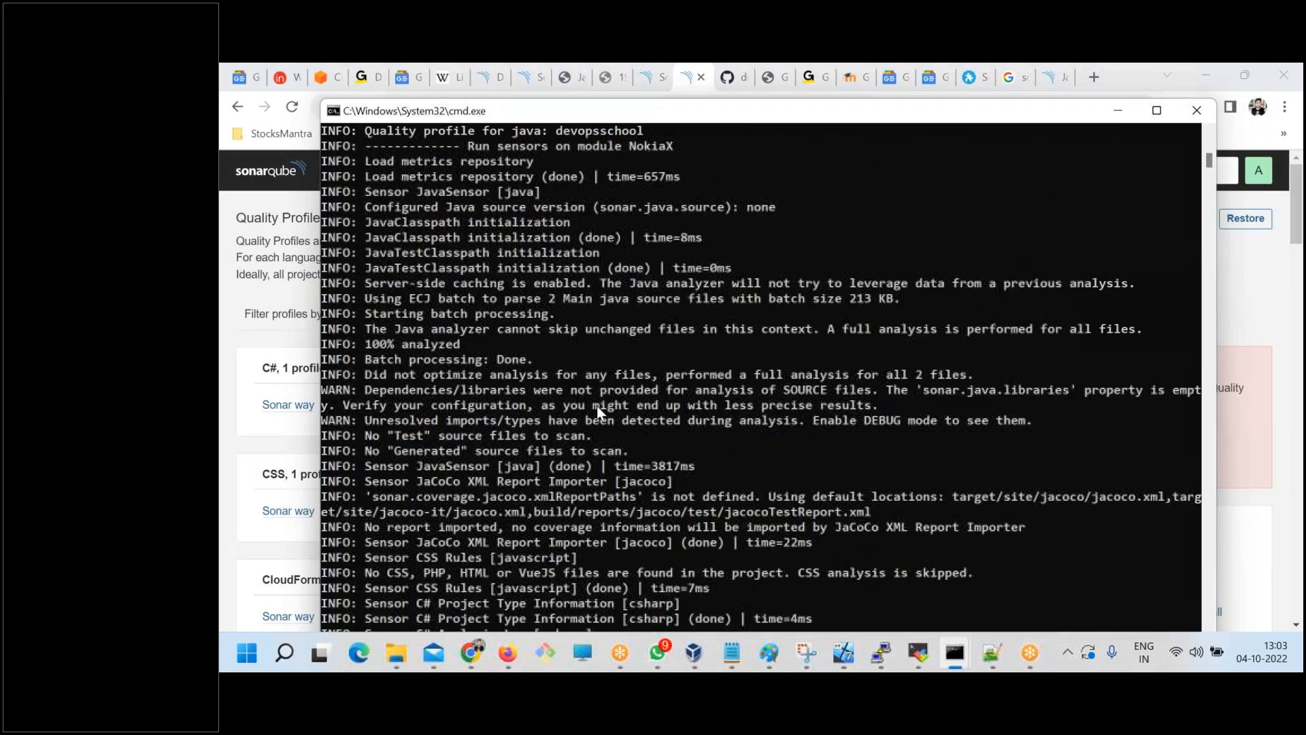
{"action": "left_click_drag", "start_coordinate": [650, 365], "coordinate": [413, 362]}
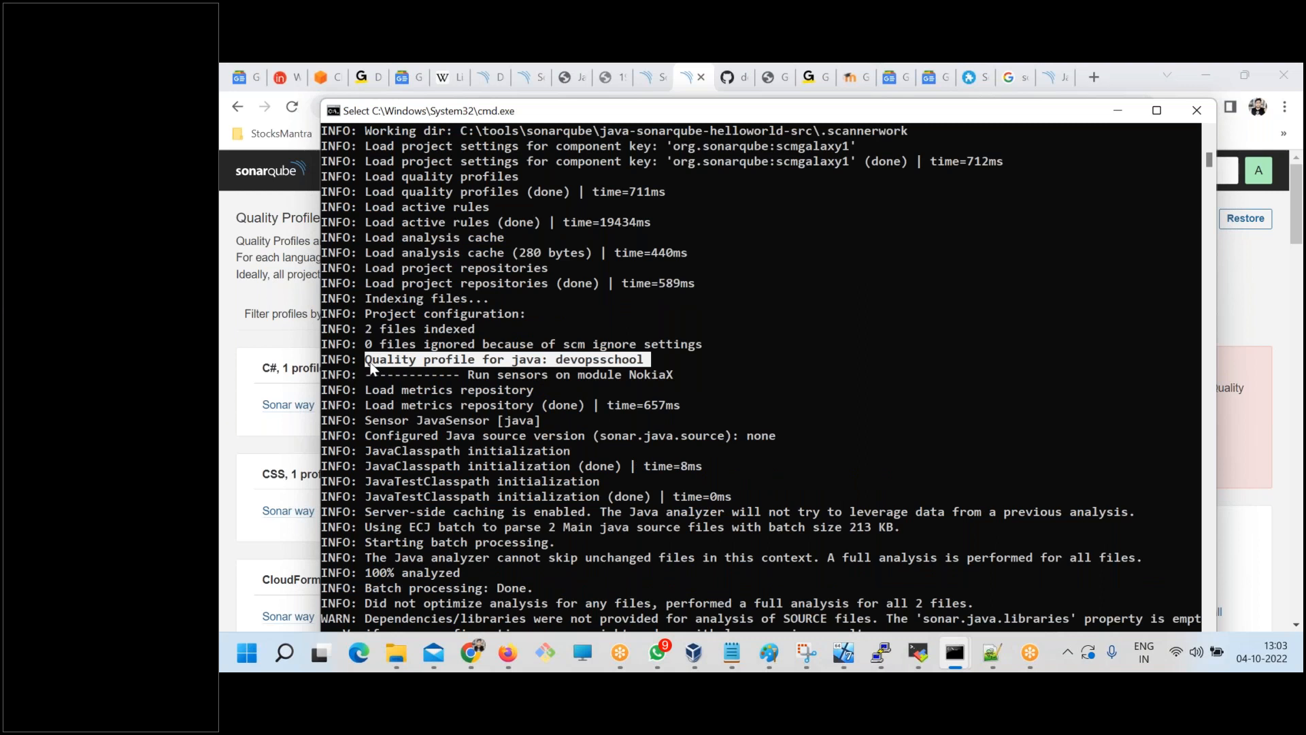
{"action": "key", "text": "alt+Tab"}
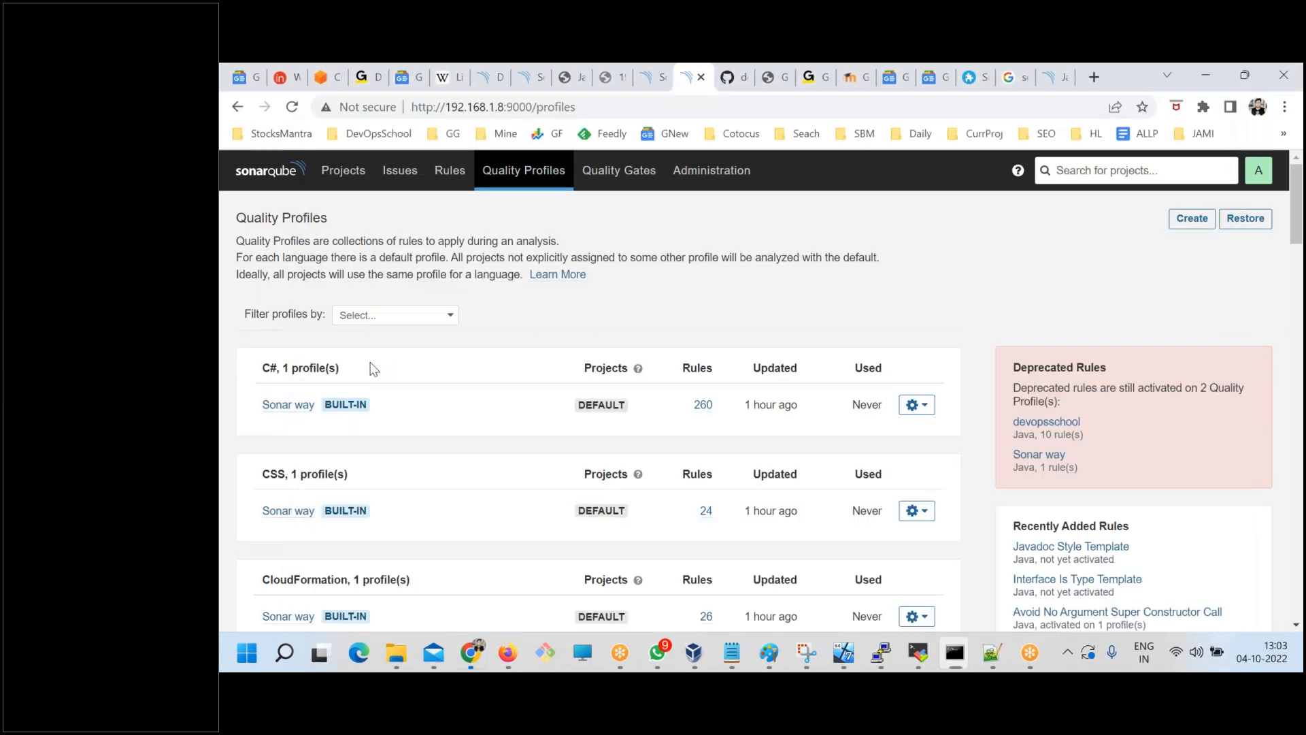
Review the Sonar way quality gate's conditions and the NokiaX duplications and ratings in the projects list.
{"action": "left_click", "coordinate": [617, 165]}
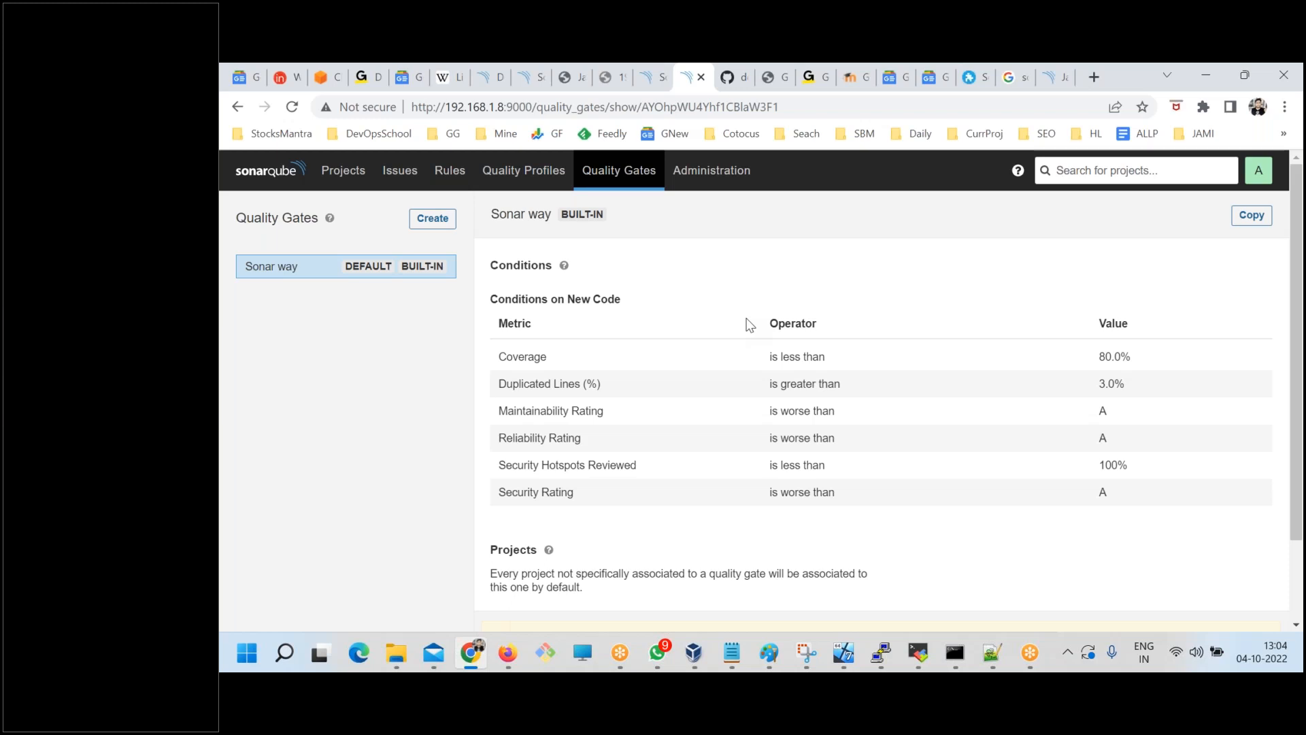
{"action": "left_click", "coordinate": [398, 170]}
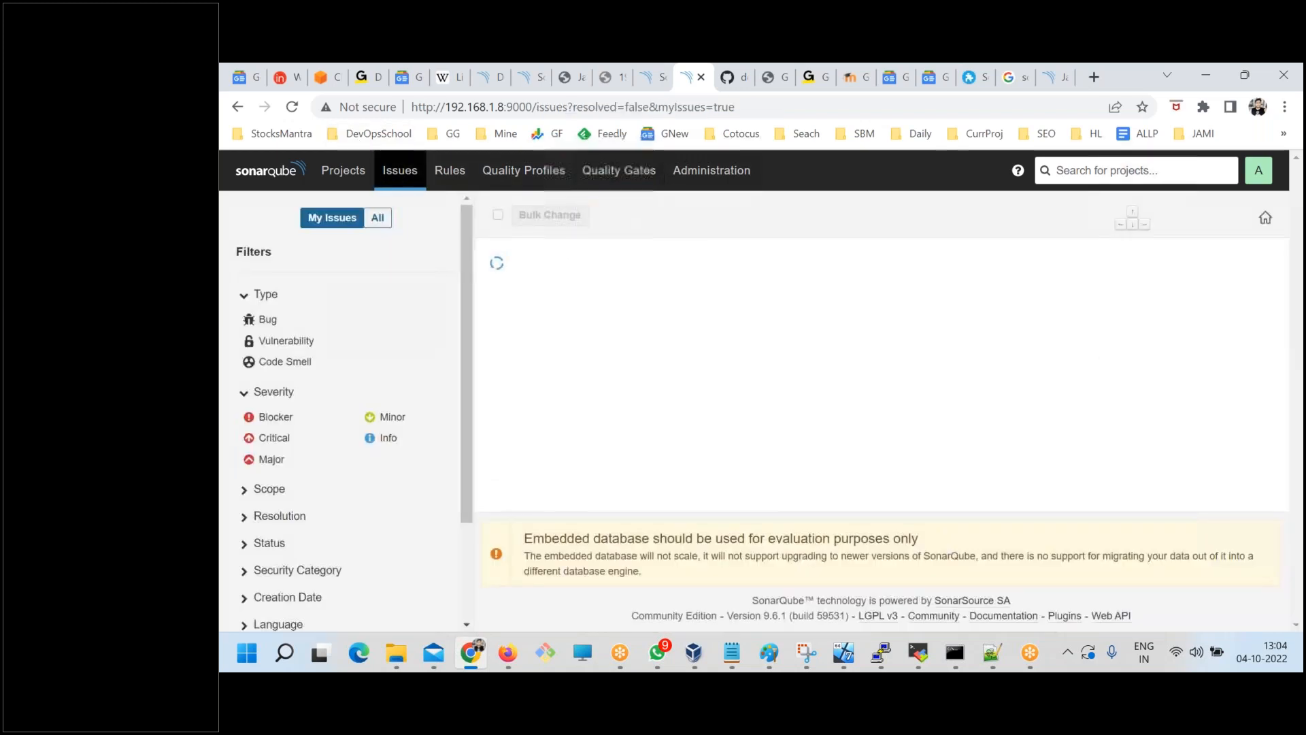
{"action": "left_click", "coordinate": [345, 170]}
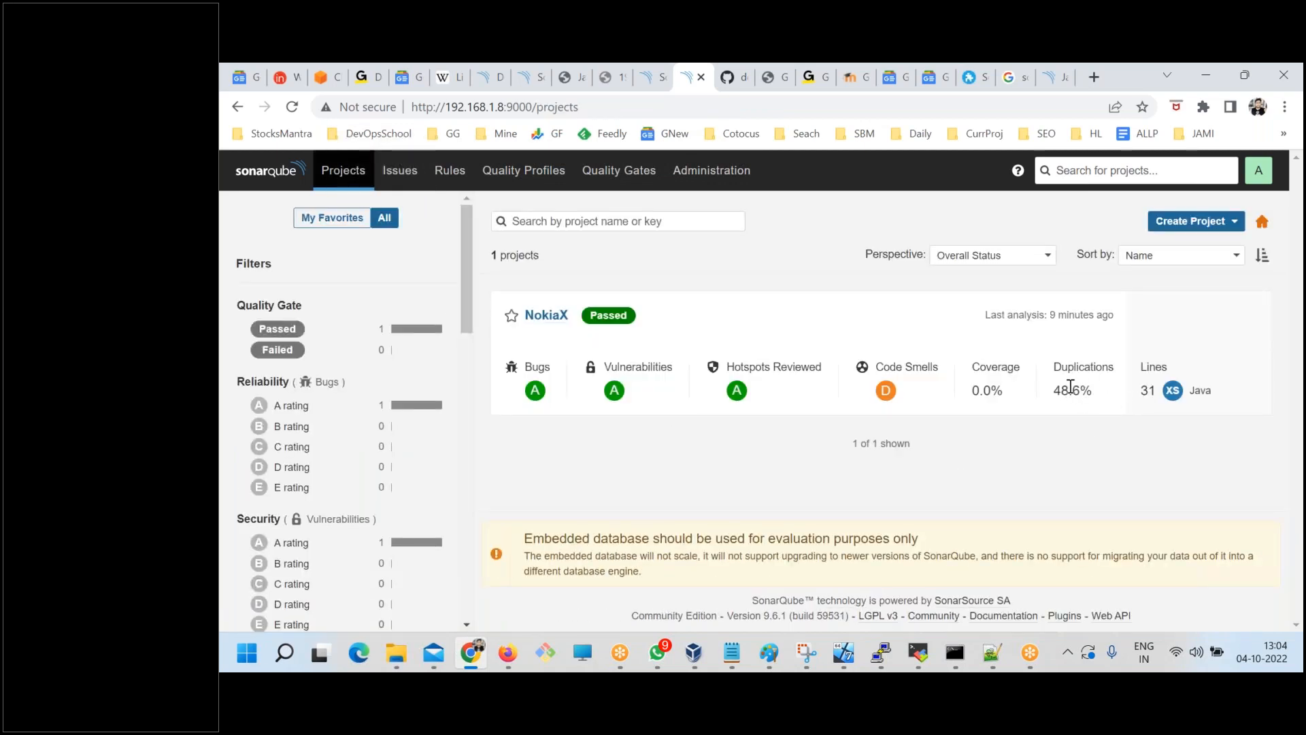
{"action": "left_click_drag", "start_coordinate": [1053, 390], "coordinate": [1089, 390]}
{"action": "left_click", "coordinate": [1068, 443]}
{"action": "left_click_drag", "start_coordinate": [890, 367], "coordinate": [543, 302]}
Open the NokiaX overview and examine its overall code measures for code smells and bugs.
{"action": "left_click", "coordinate": [546, 315]}
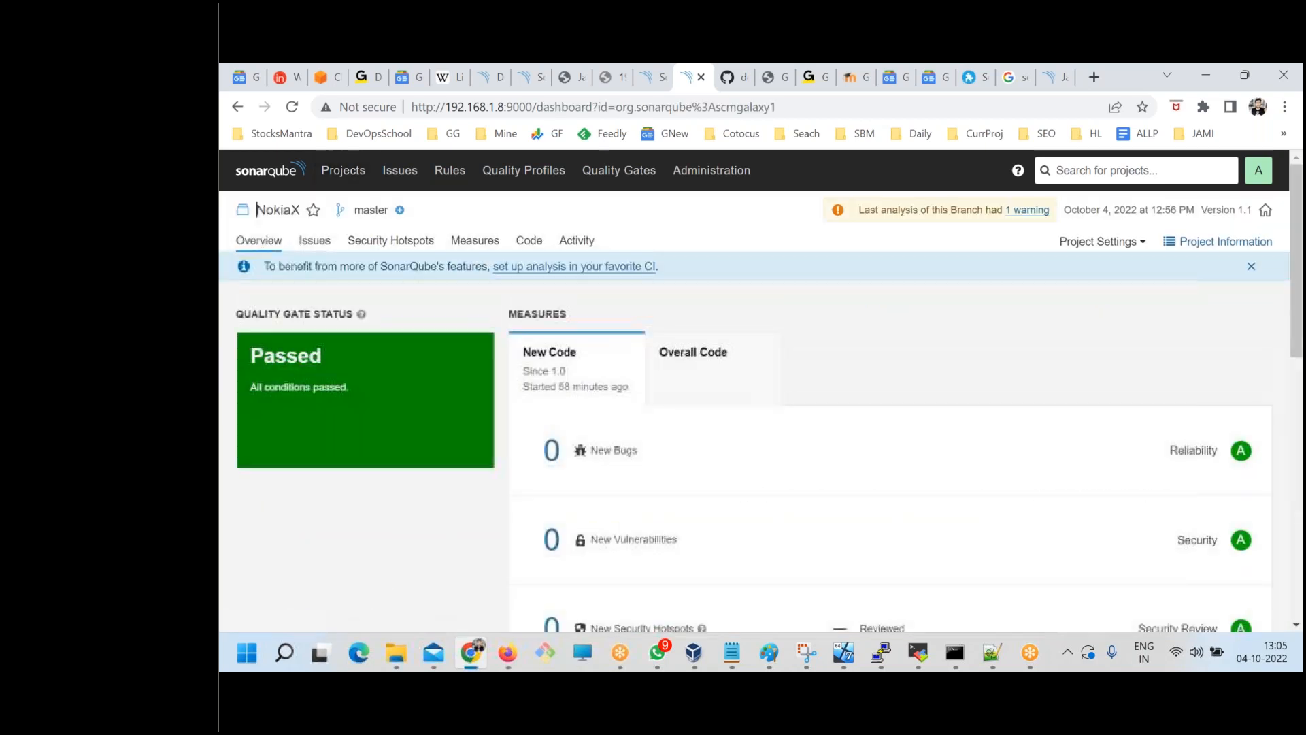
{"action": "left_click", "coordinate": [690, 362]}
{"action": "scroll", "coordinate": [849, 328], "scroll_direction": "down", "scroll_amount": 5}
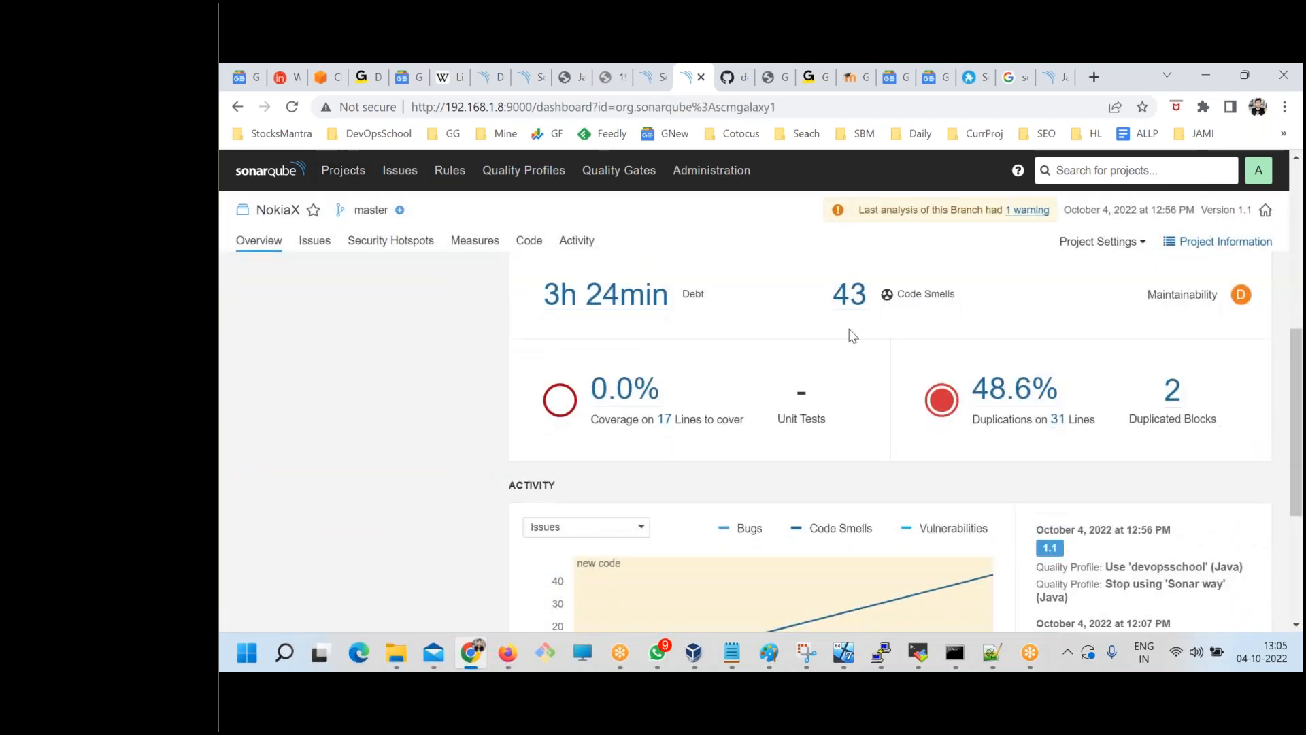
{"action": "left_click_drag", "start_coordinate": [825, 295], "coordinate": [871, 299]}
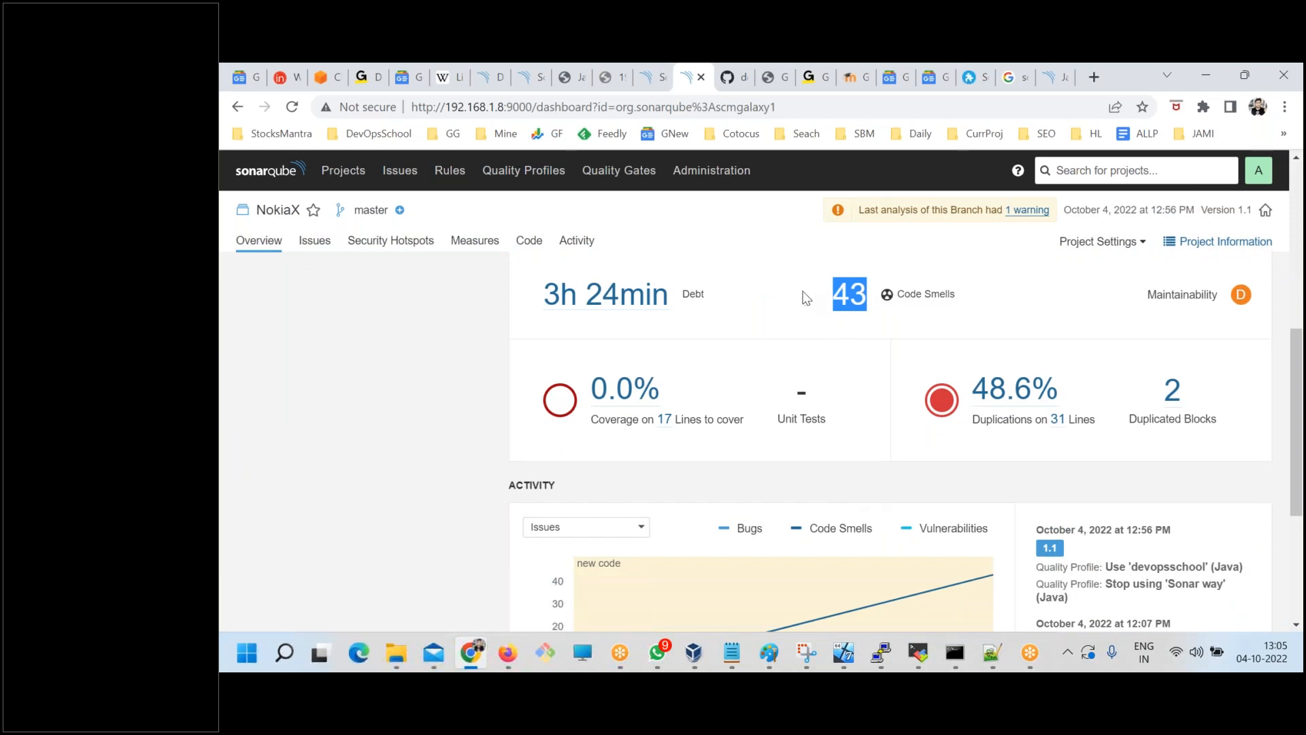
{"action": "scroll", "coordinate": [889, 421], "scroll_direction": "up", "scroll_amount": 5}
{"action": "left_click_drag", "start_coordinate": [512, 452], "coordinate": [611, 451]}
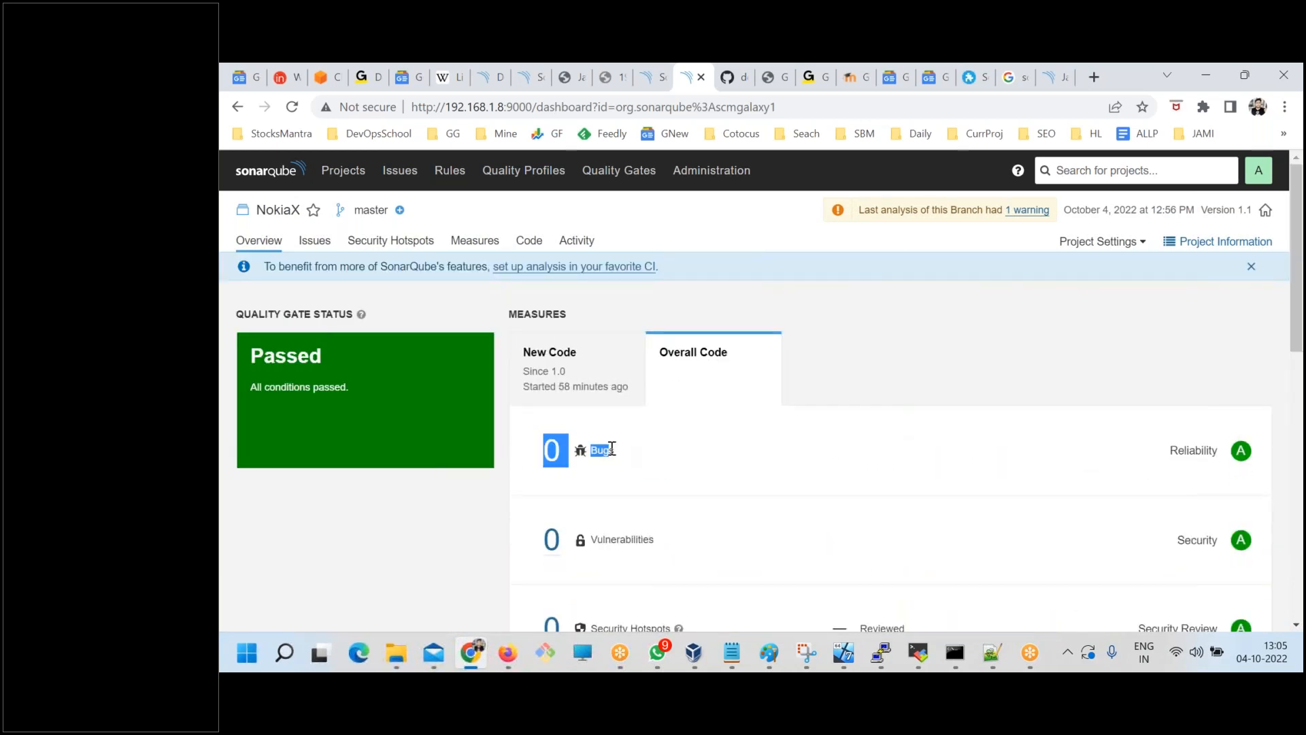
Examine the vulnerabilities and the remaining overall code measures on the NokiaX overview.
{"action": "scroll", "coordinate": [768, 534], "scroll_direction": "down", "scroll_amount": 1}
{"action": "scroll", "coordinate": [768, 547], "scroll_direction": "down", "scroll_amount": 3}
{"action": "left_click_drag", "start_coordinate": [532, 273], "coordinate": [758, 286]}
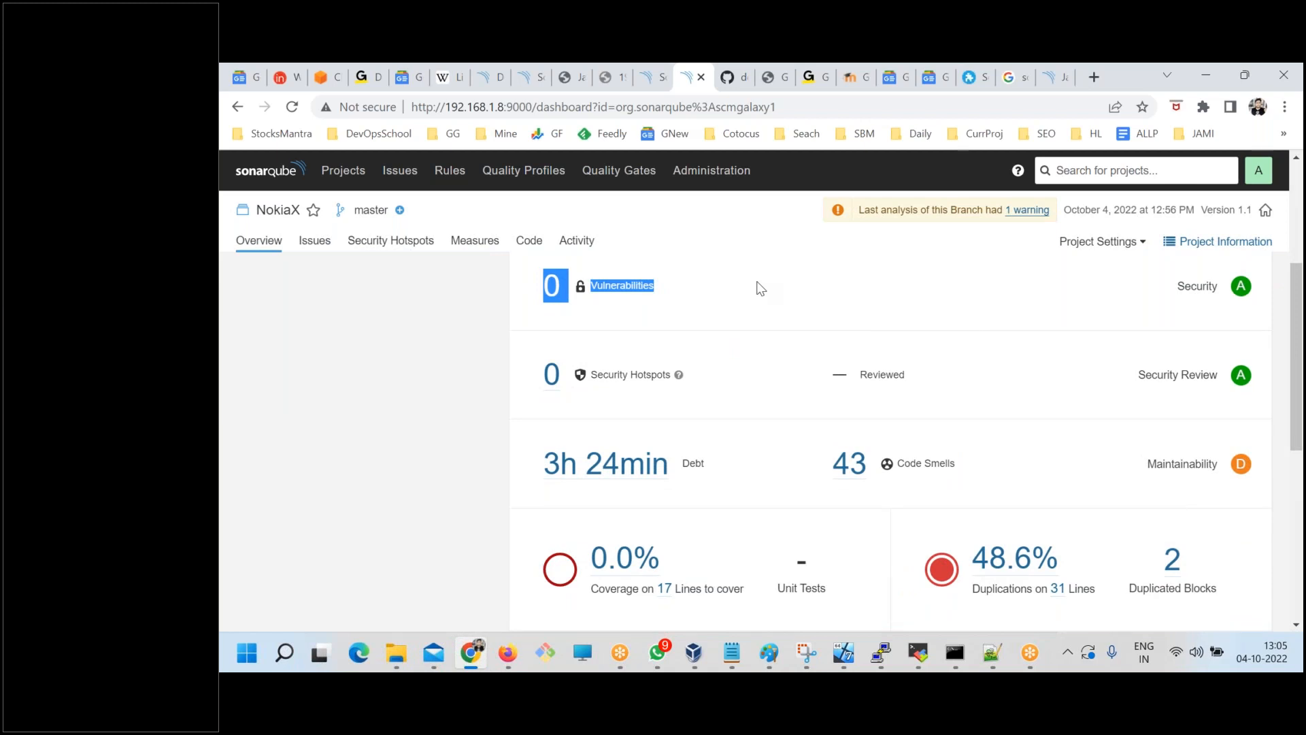
{"action": "scroll", "coordinate": [752, 517], "scroll_direction": "up", "scroll_amount": 1}
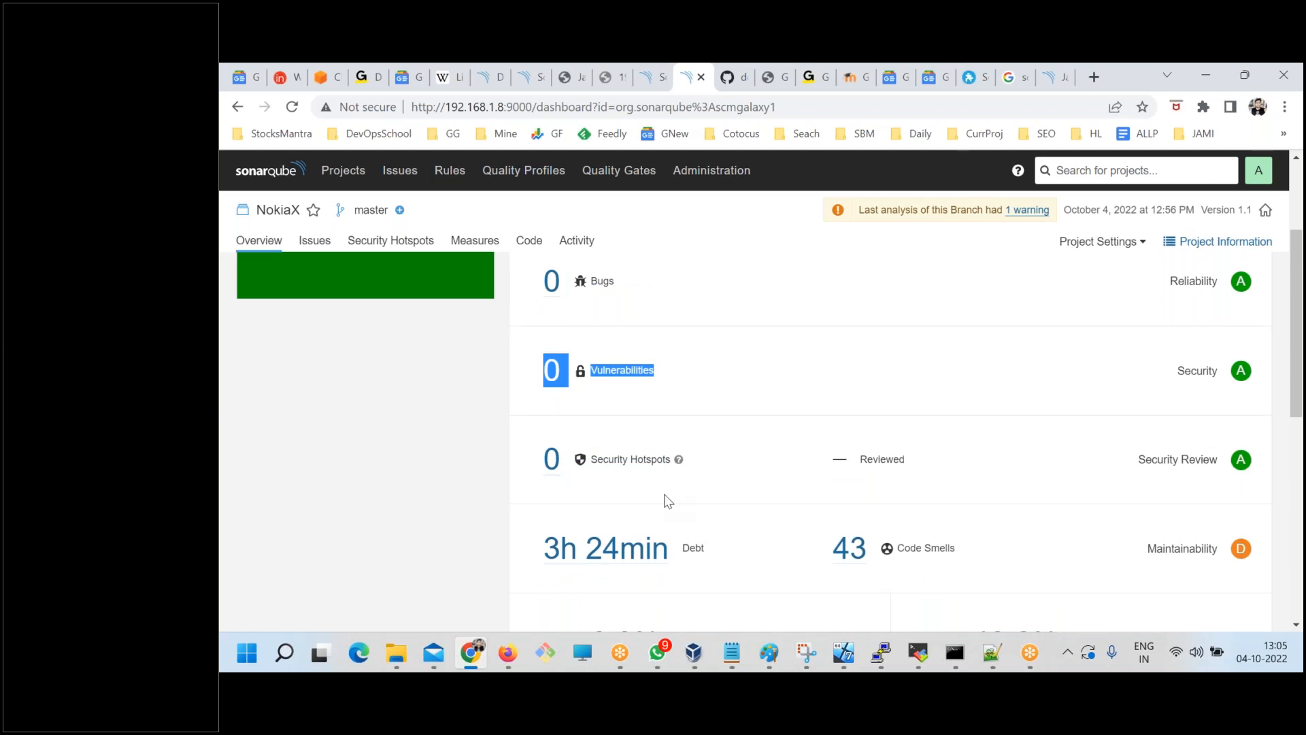
Review the Sonar way quality gate's conditions against the gate status of NokiaX in the projects list.
{"action": "left_click", "coordinate": [600, 172]}
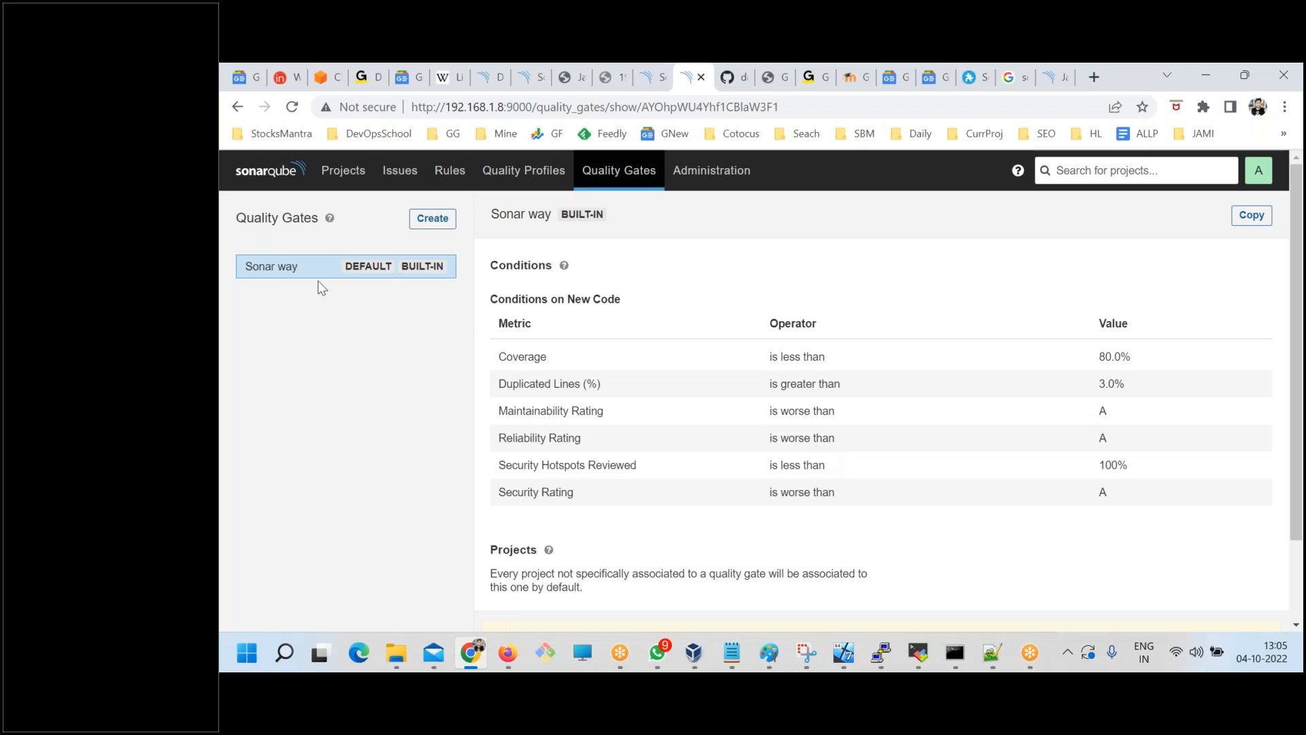
{"action": "left_click", "coordinate": [336, 173]}
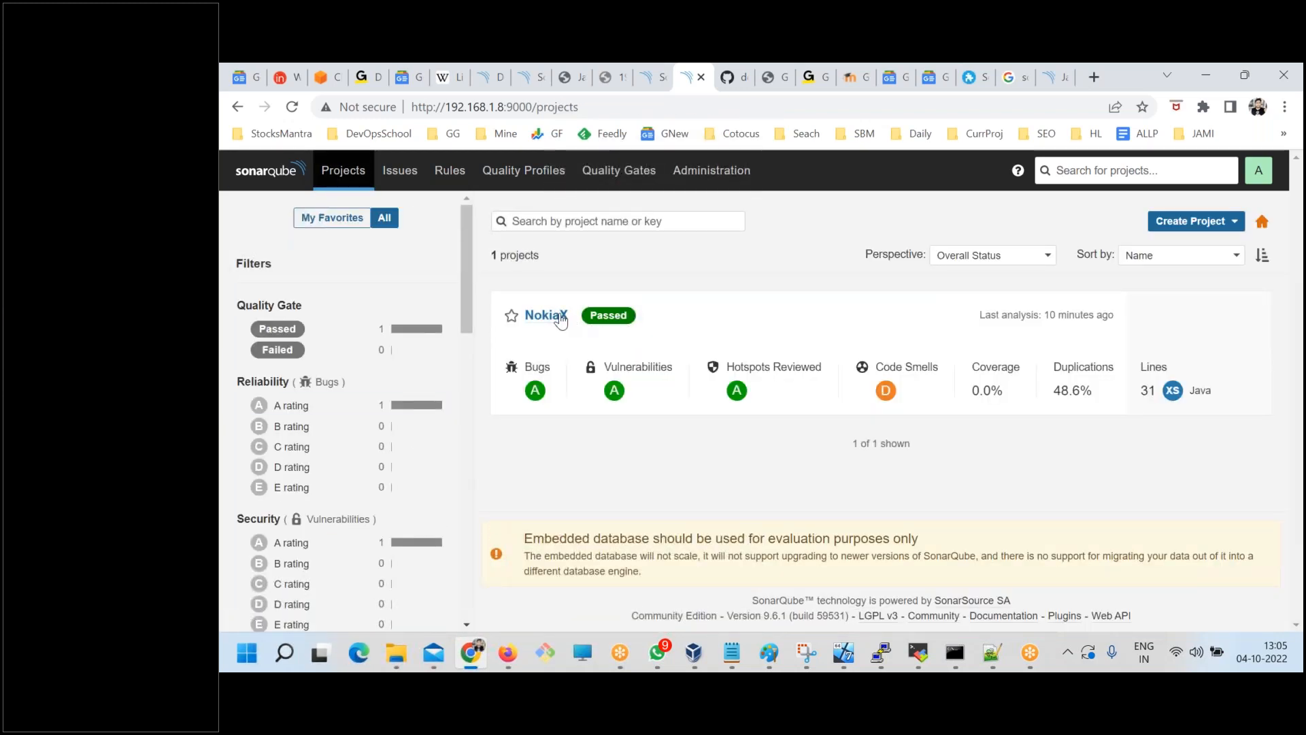
{"action": "left_click_drag", "start_coordinate": [591, 315], "coordinate": [614, 317]}
{"action": "double_click", "coordinate": [607, 310]}
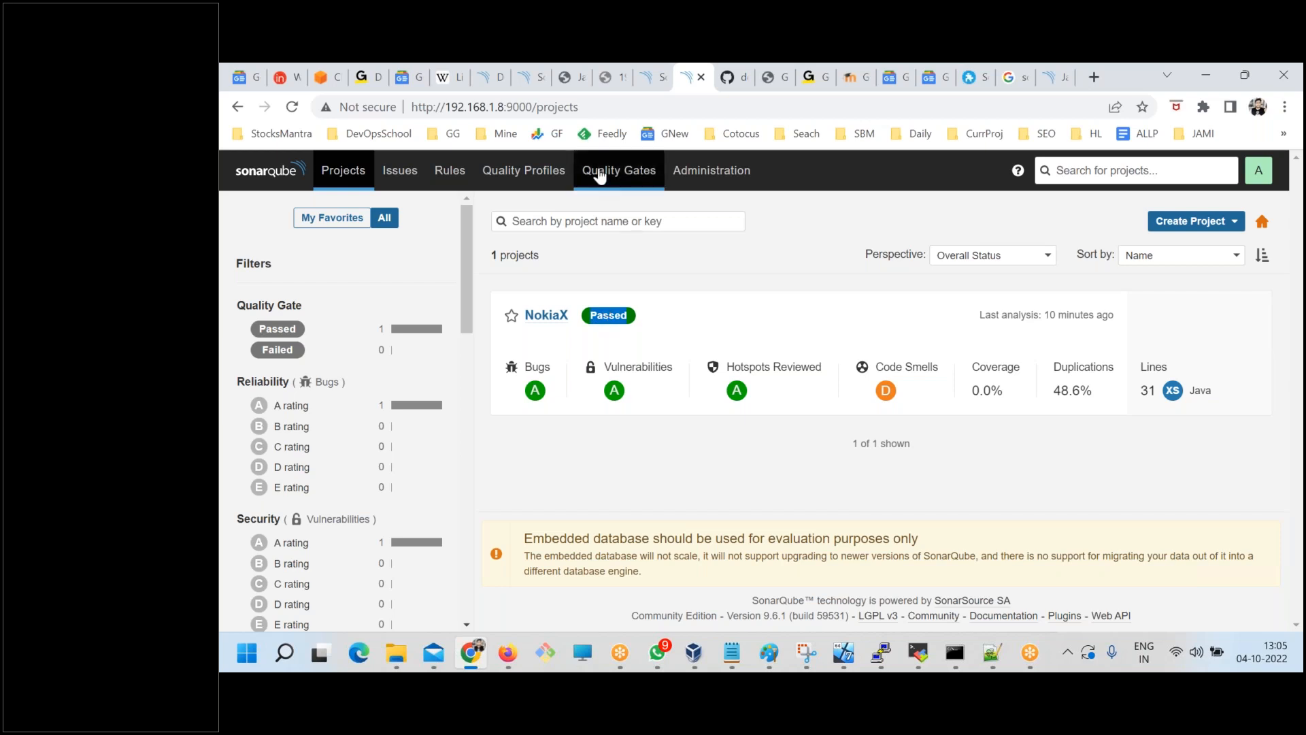
{"action": "left_click", "coordinate": [599, 171]}
{"action": "left_click_drag", "start_coordinate": [318, 269], "coordinate": [237, 268]}
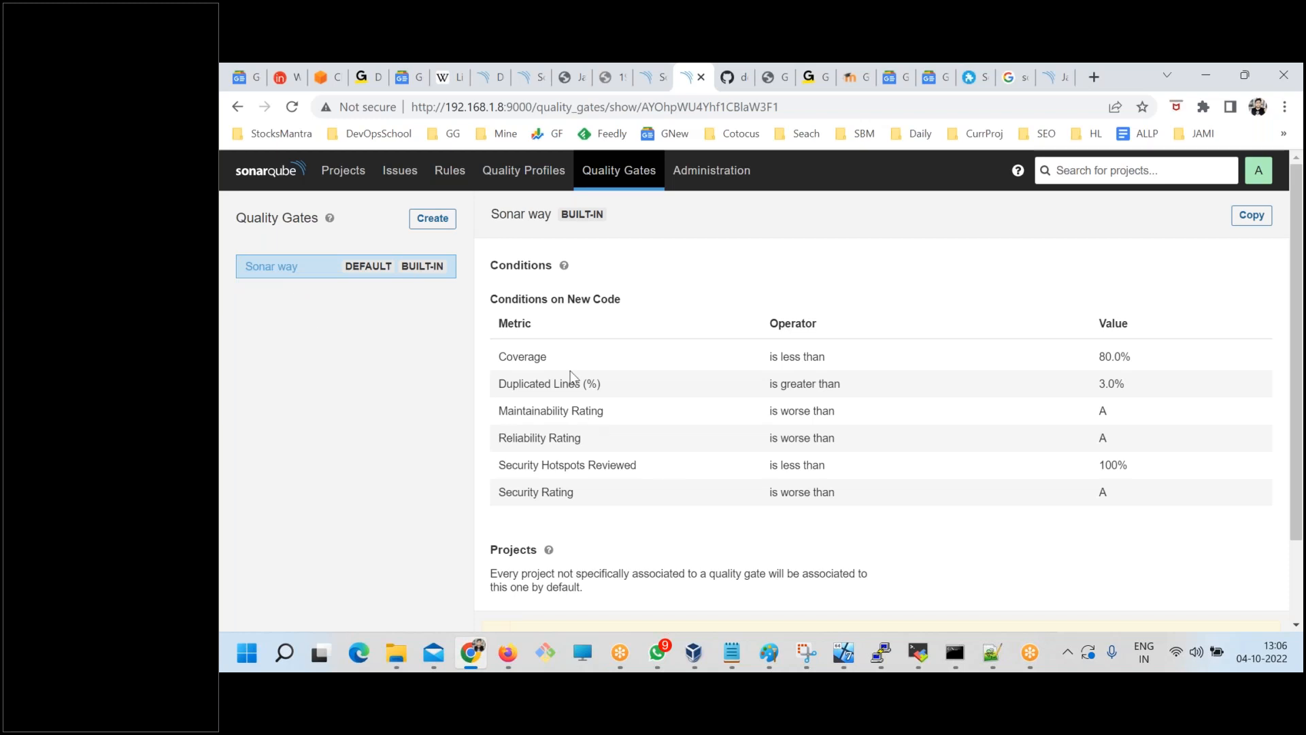
{"action": "left_click_drag", "start_coordinate": [571, 373], "coordinate": [844, 465]}
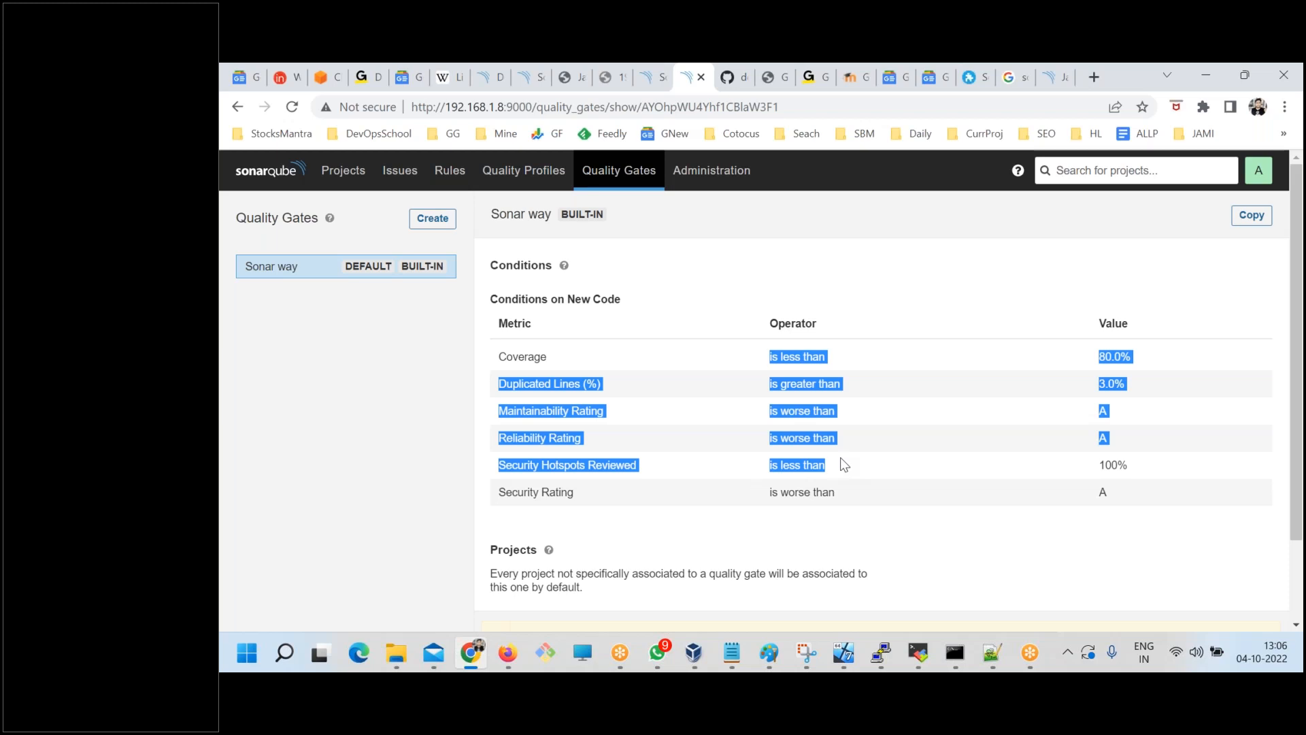
{"action": "left_click", "coordinate": [344, 174]}
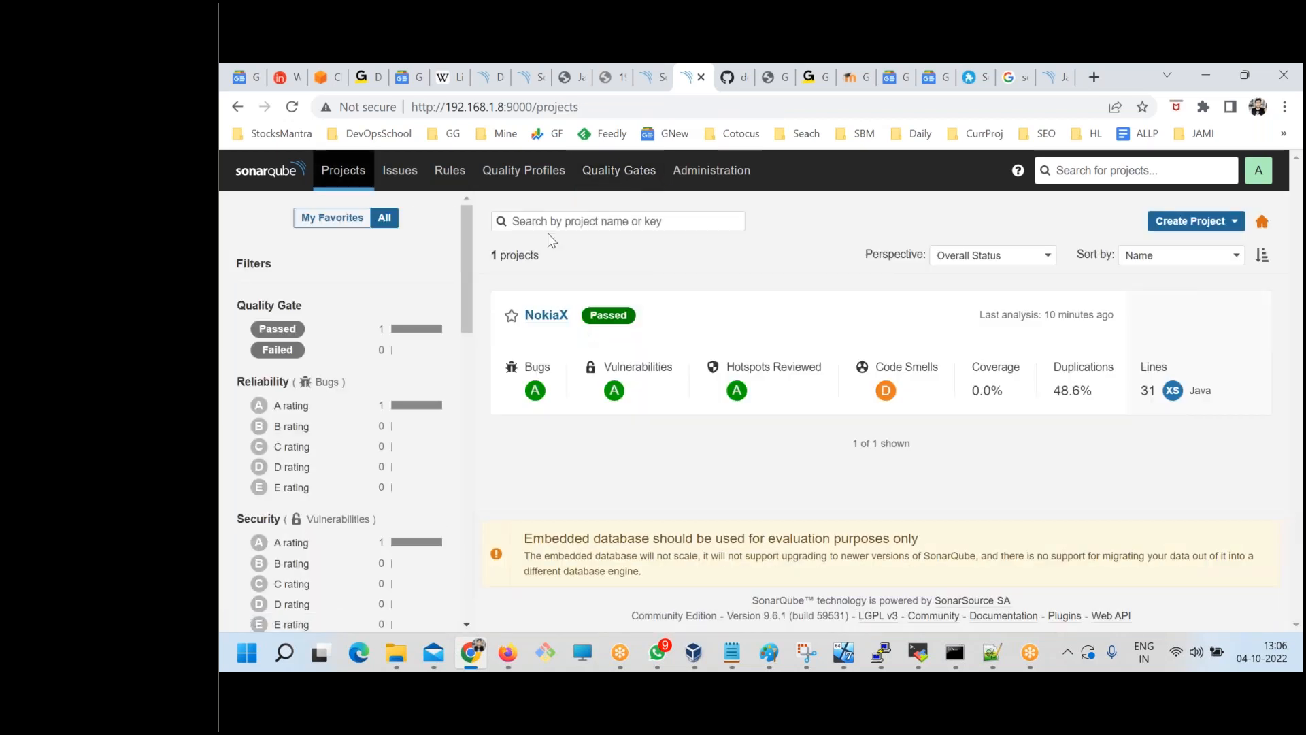
Create a quality gate named devopsschool and look over its Conditions, Projects and Permissions sections.
{"action": "left_click", "coordinate": [618, 170]}
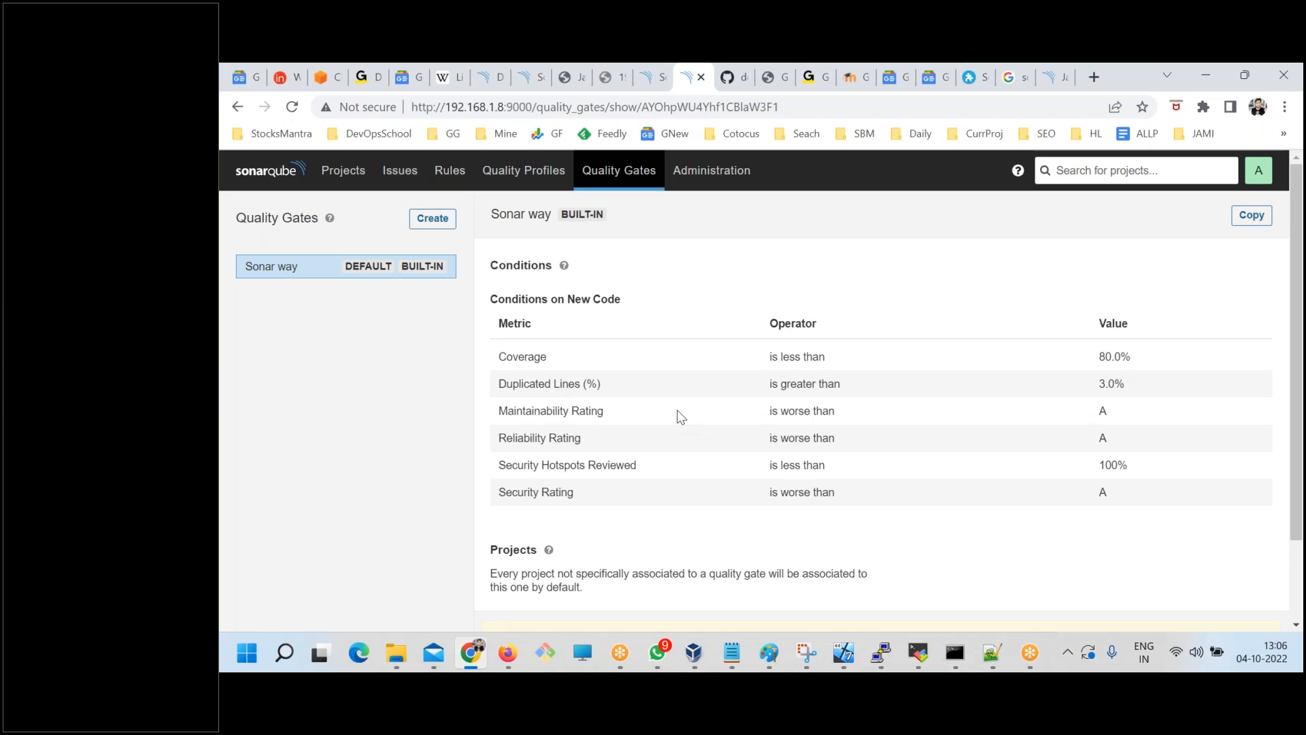
{"action": "left_click", "coordinate": [433, 218]}
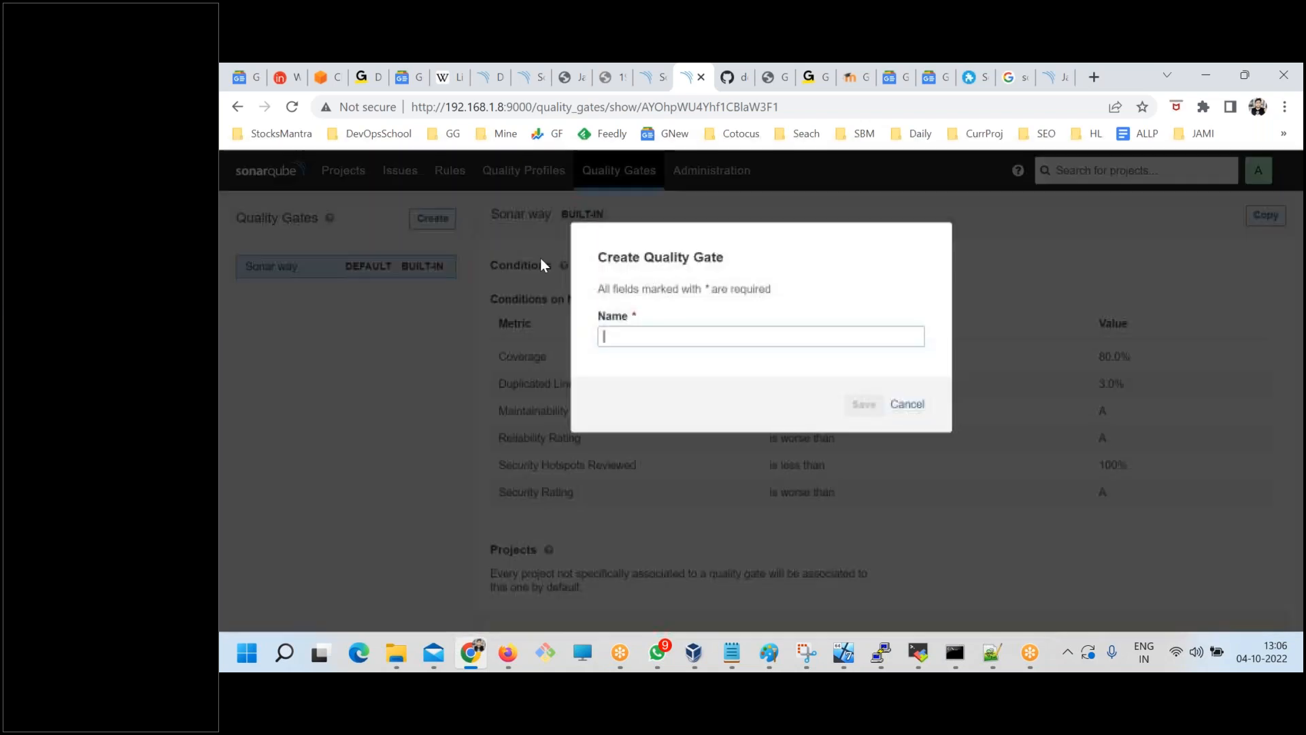
{"action": "type", "text": "devops"}
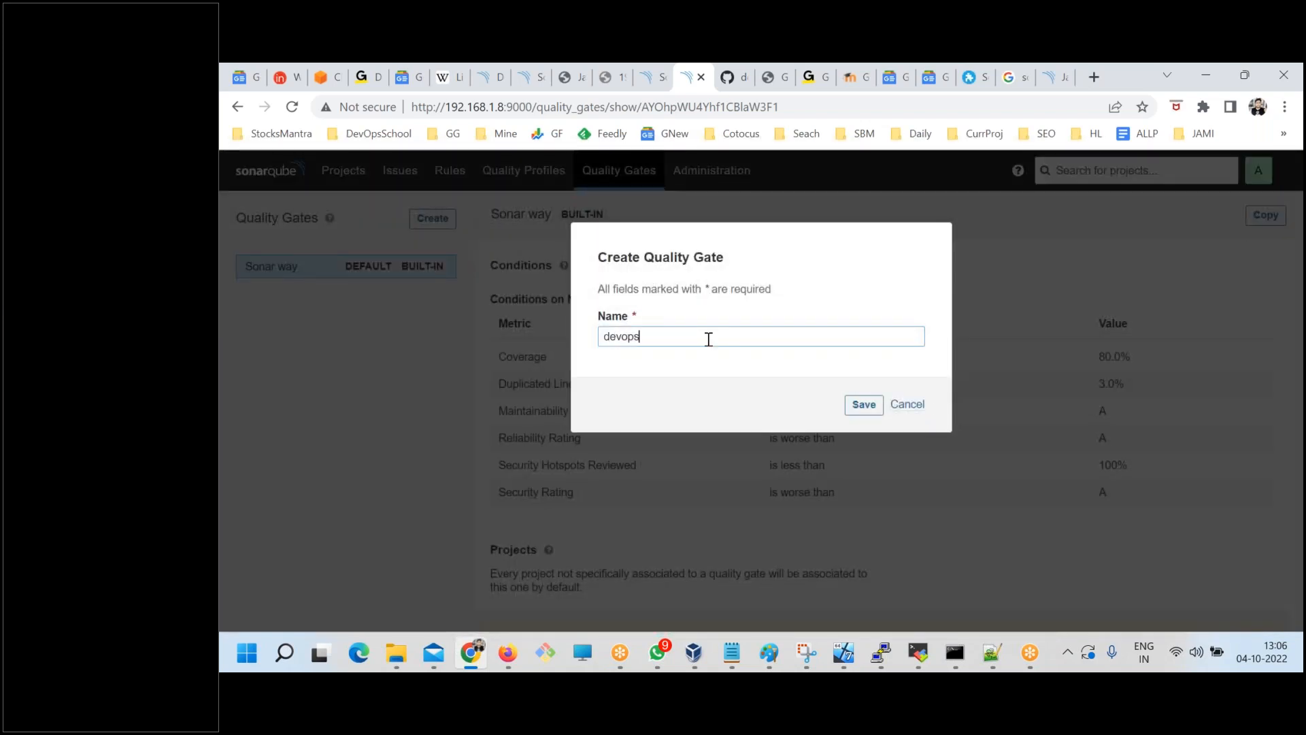
{"action": "type", "text": "school"}
{"action": "left_click", "coordinate": [864, 404]}
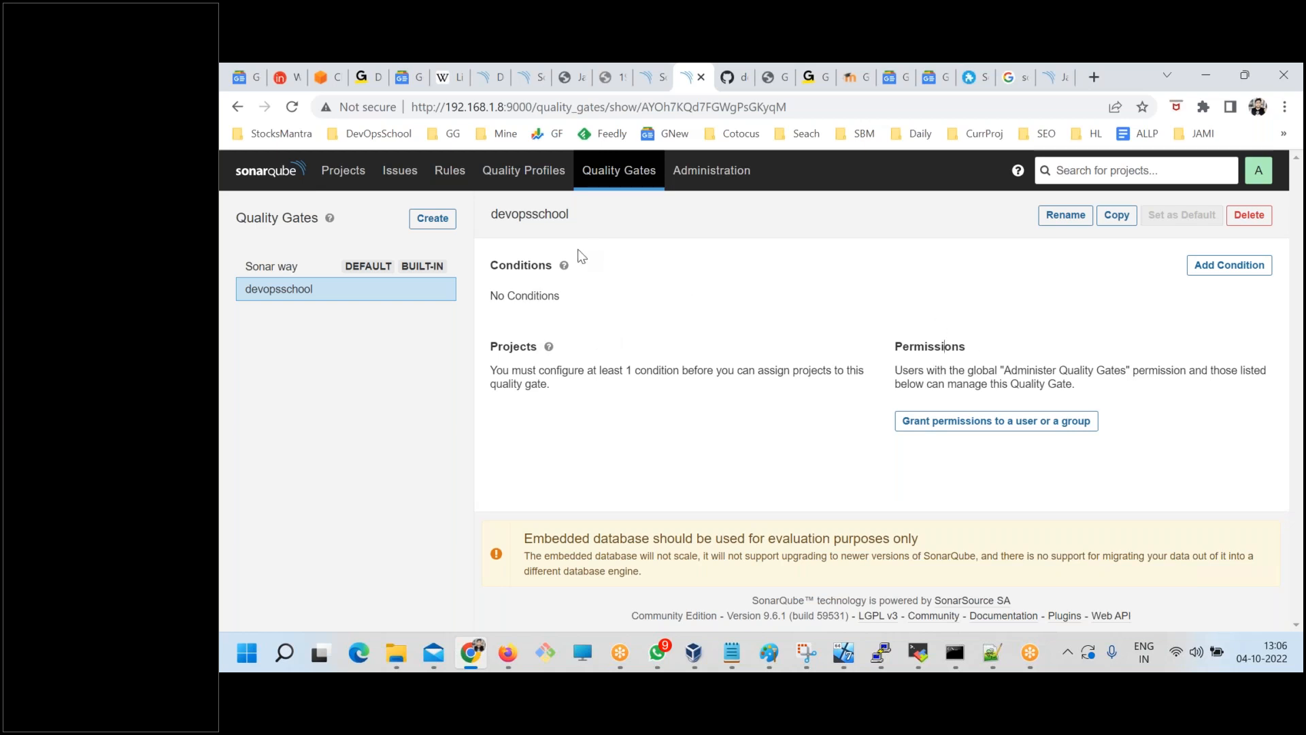
{"action": "left_click_drag", "start_coordinate": [506, 265], "coordinate": [570, 269]}
{"action": "double_click", "coordinate": [493, 265]}
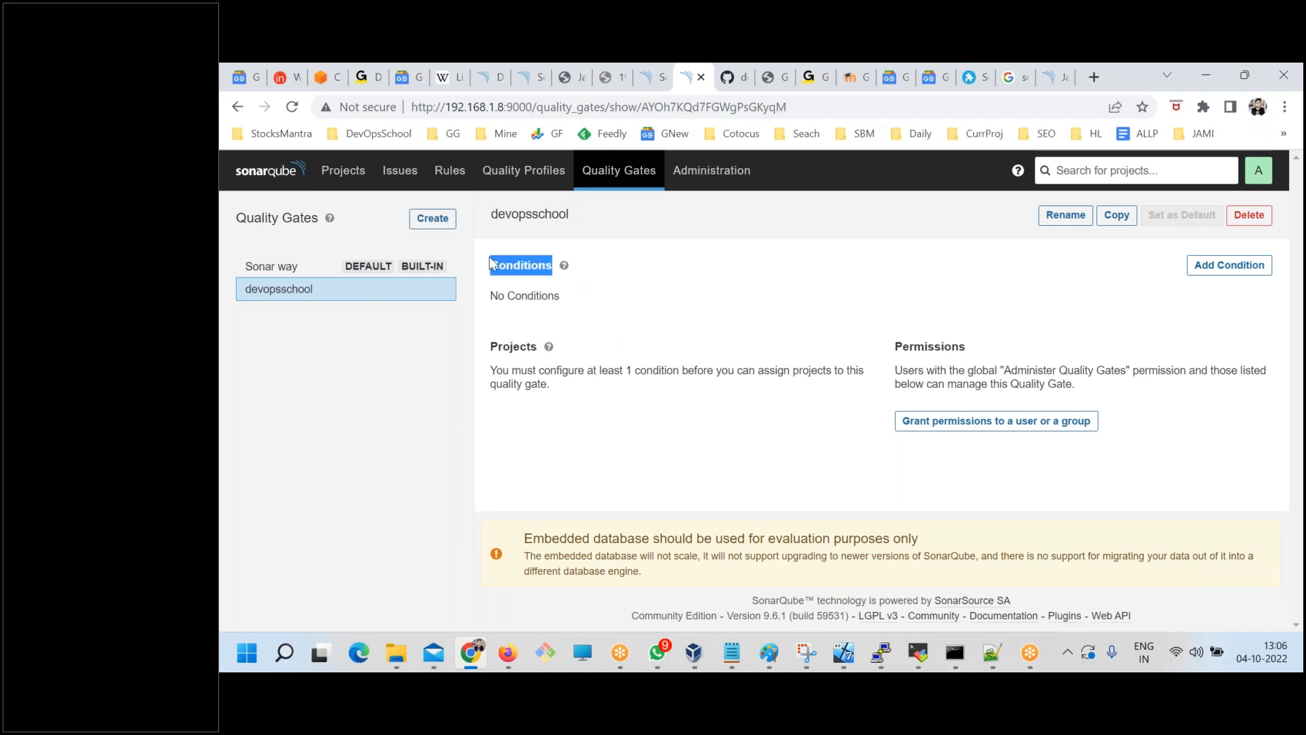
{"action": "double_click", "coordinate": [519, 346]}
{"action": "double_click", "coordinate": [917, 349]}
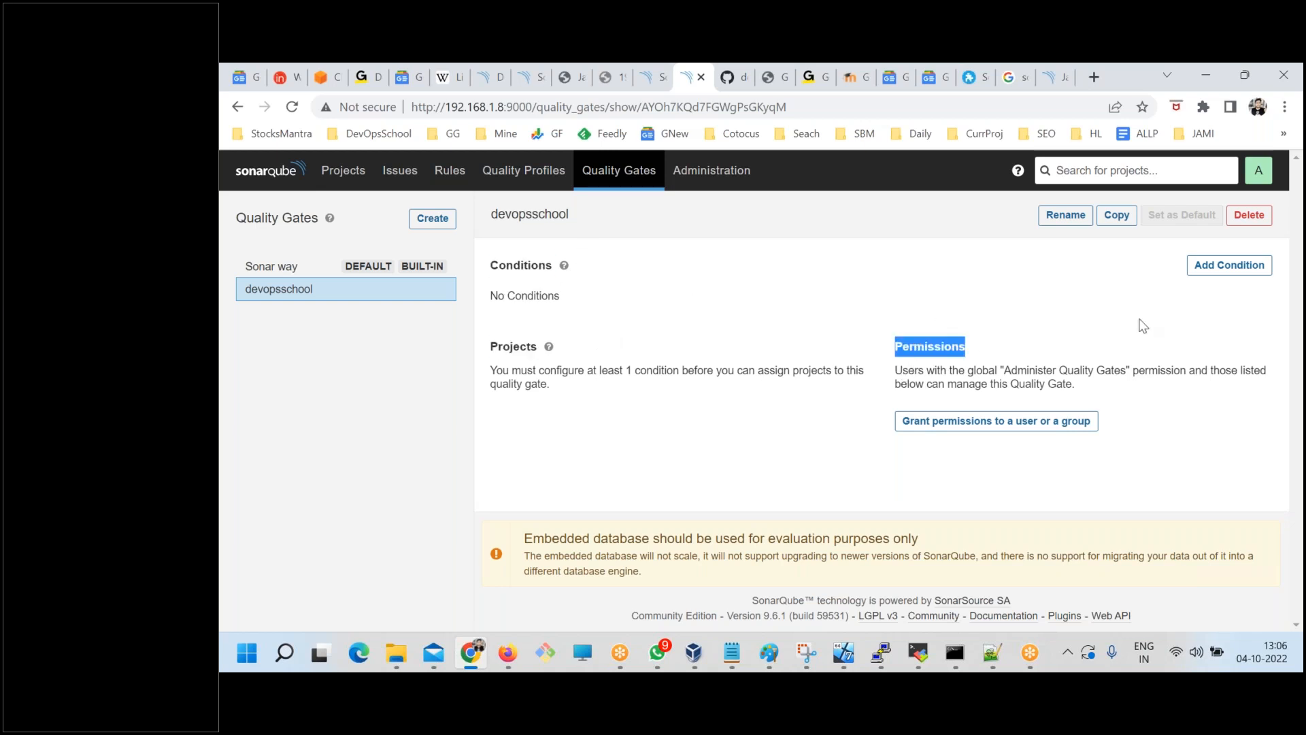
Add an overall code condition to the devopsschool gate that fails when Duplicated Lines (%) is greater than 10.
{"action": "left_click", "coordinate": [1206, 269]}
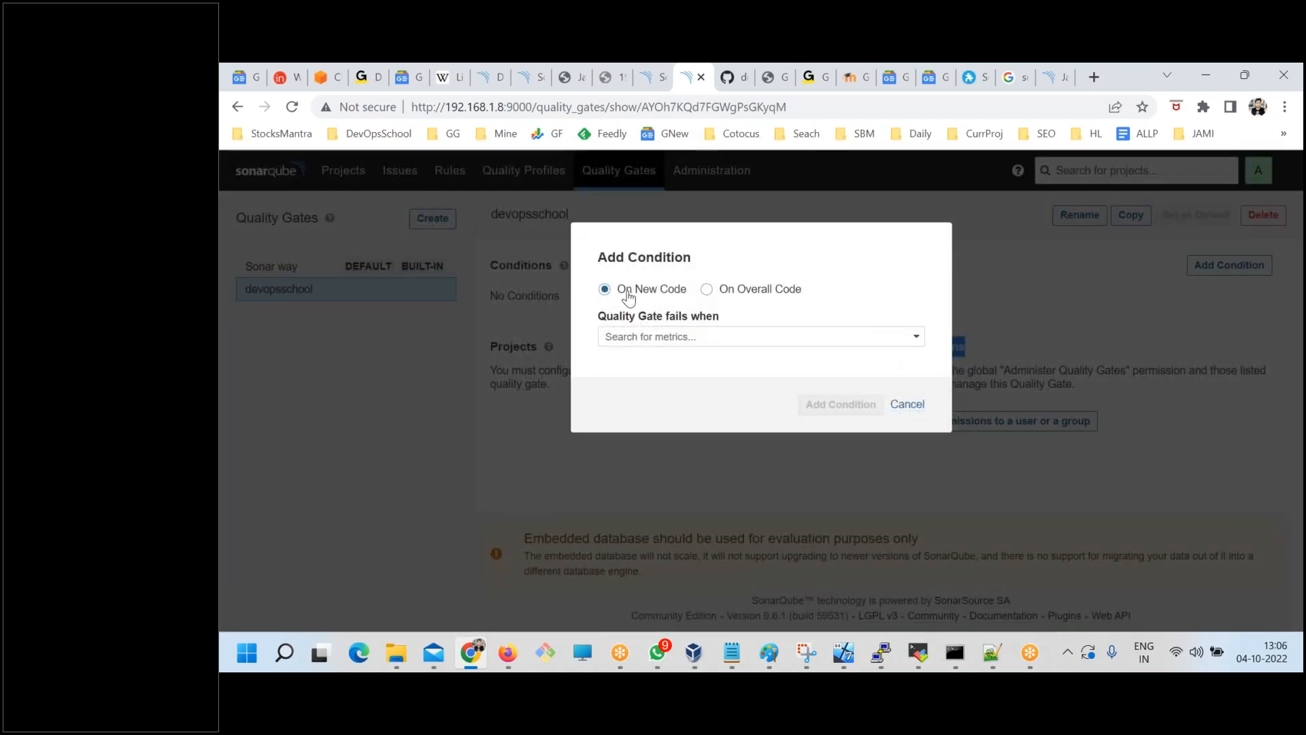
{"action": "left_click", "coordinate": [707, 289]}
{"action": "left_click", "coordinate": [712, 343]}
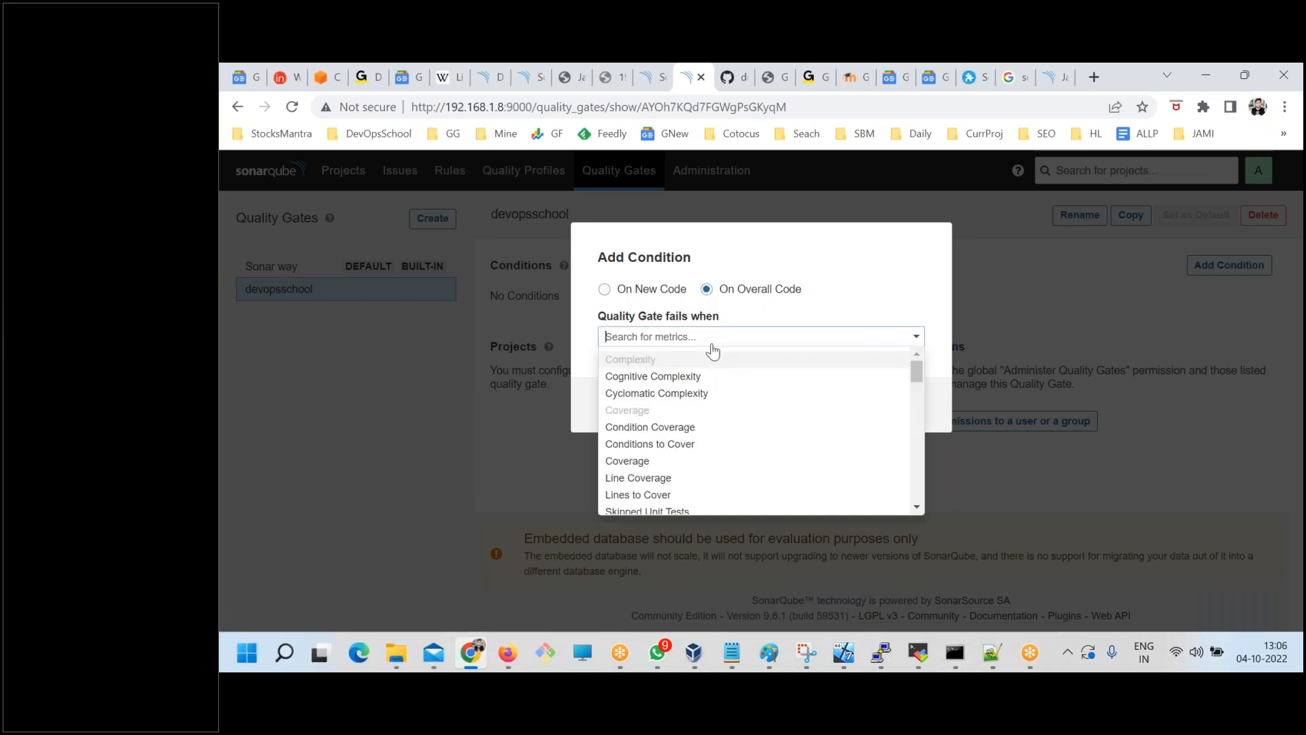
{"action": "type", "text": "dub"}
{"action": "key", "text": "BackSpace"}
{"action": "key", "text": "BackSpace"}
{"action": "key", "text": "BackSpace"}
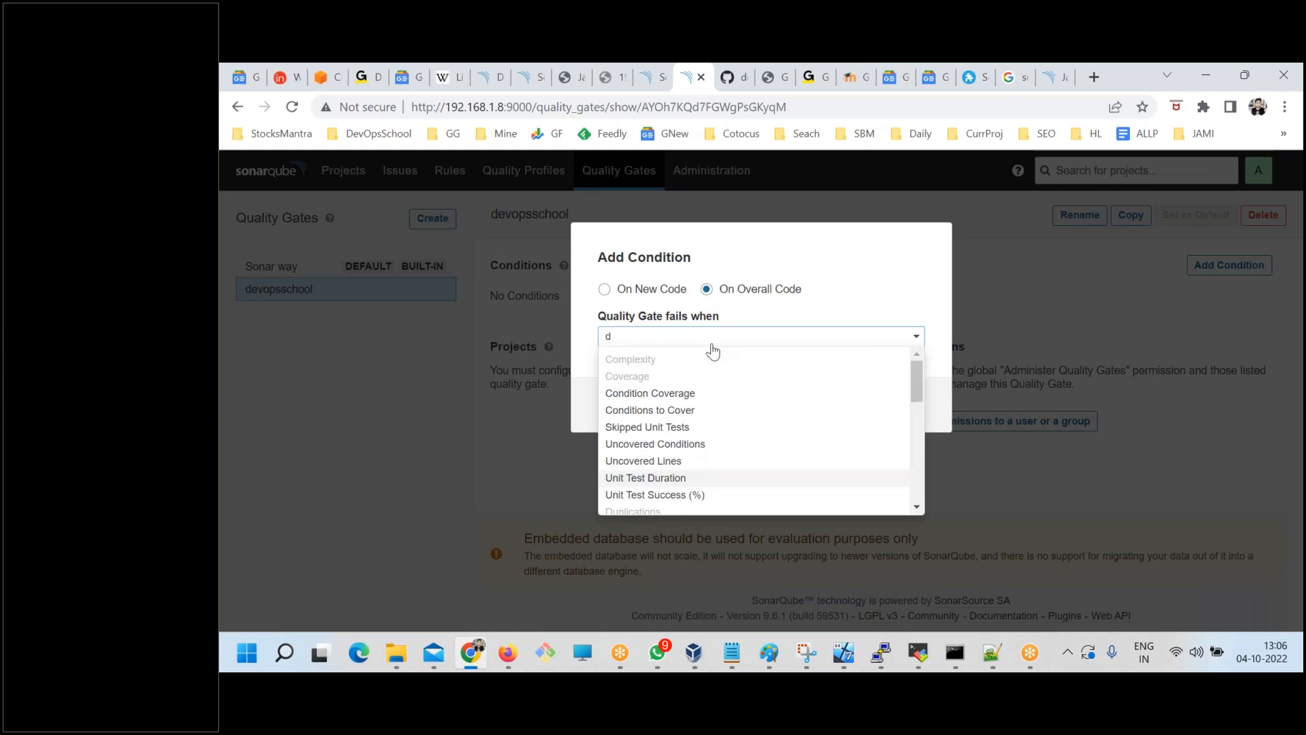
{"action": "type", "text": "dup"}
{"action": "key", "text": "Down"}
{"action": "key", "text": "Down"}
{"action": "key", "text": "Down"}
{"action": "key", "text": "Down"}
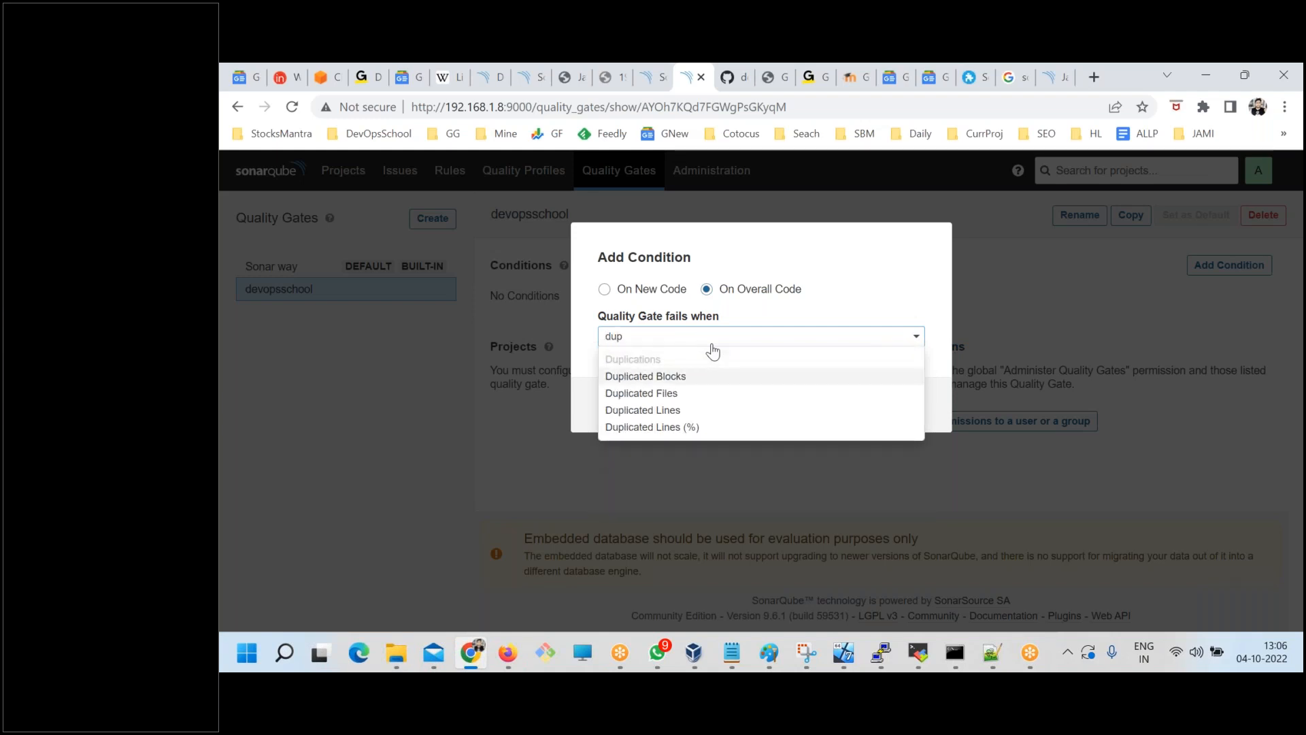
{"action": "key", "text": "Return"}
{"action": "left_click", "coordinate": [757, 395]}
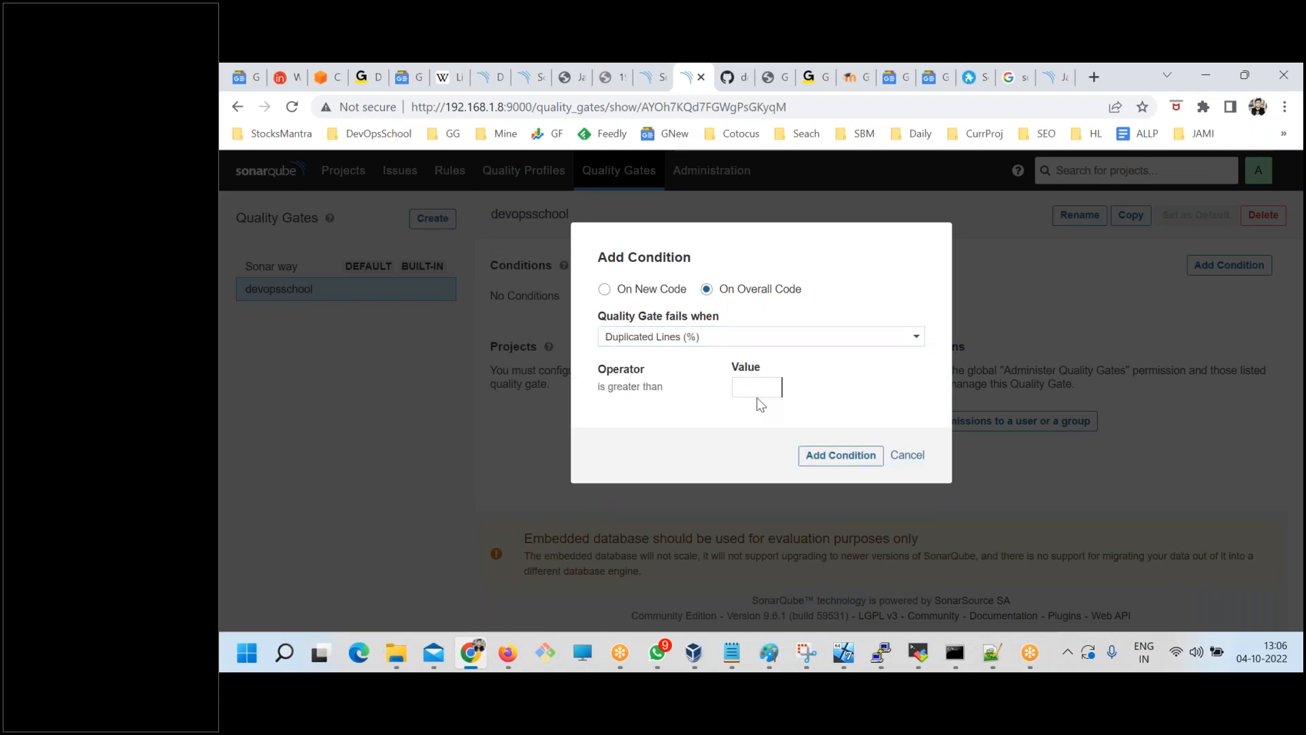
{"action": "type", "text": "10"}
{"action": "left_click", "coordinate": [842, 454]}
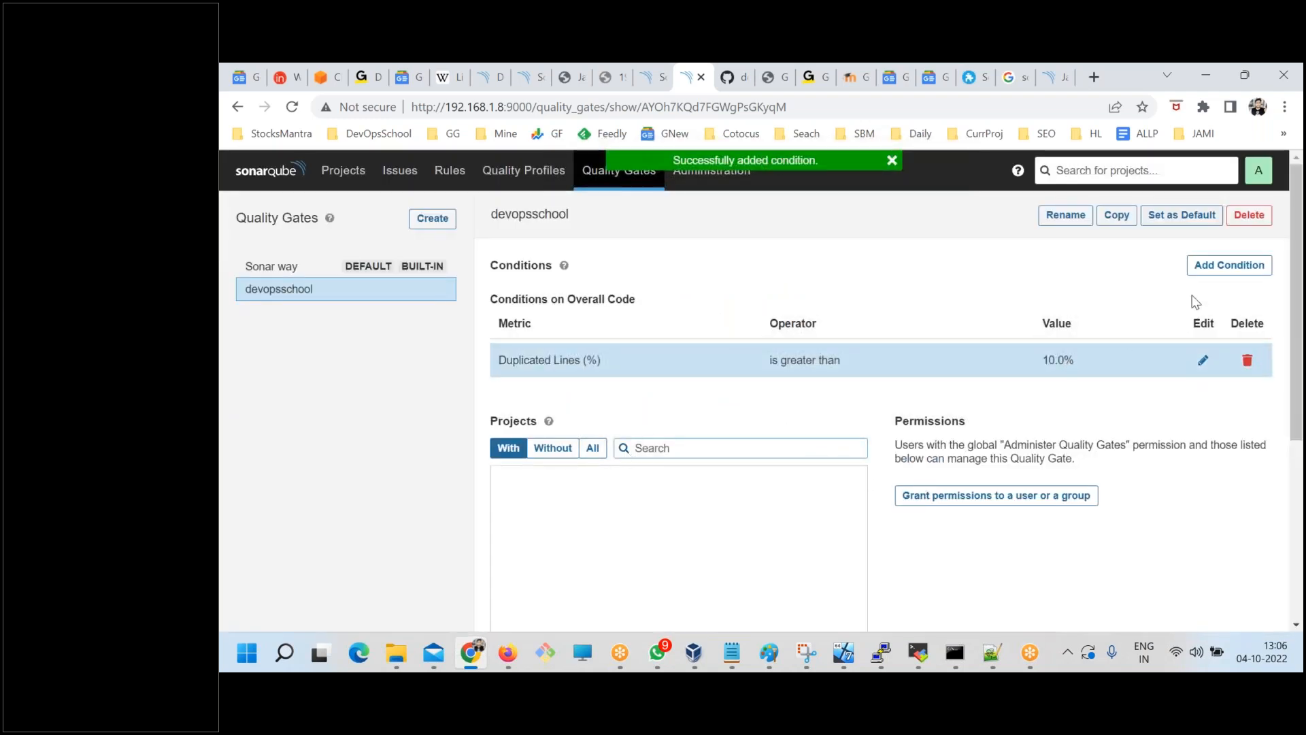
Add an overall code condition to the devopsschool gate that fails when Bugs is greater than 0.
{"action": "left_click", "coordinate": [1224, 266]}
{"action": "left_click", "coordinate": [723, 292]}
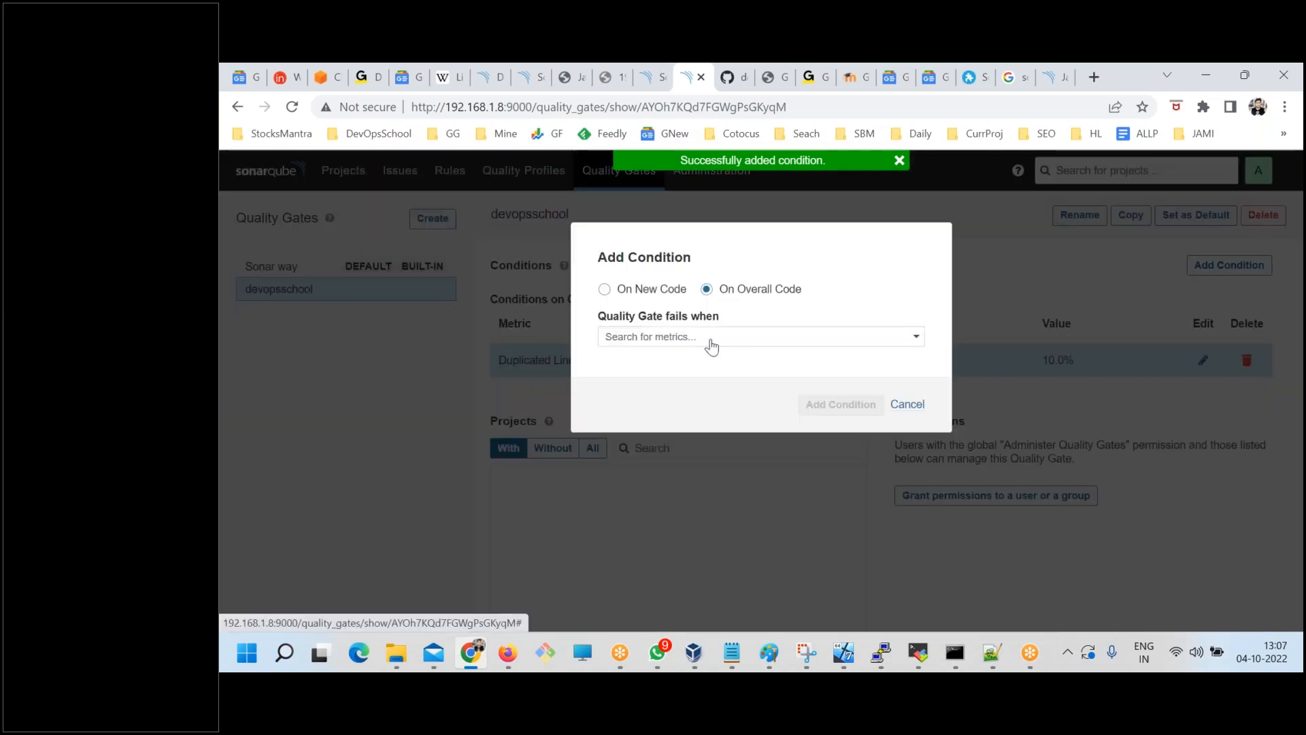
{"action": "left_click", "coordinate": [711, 340]}
{"action": "type", "text": "bug"}
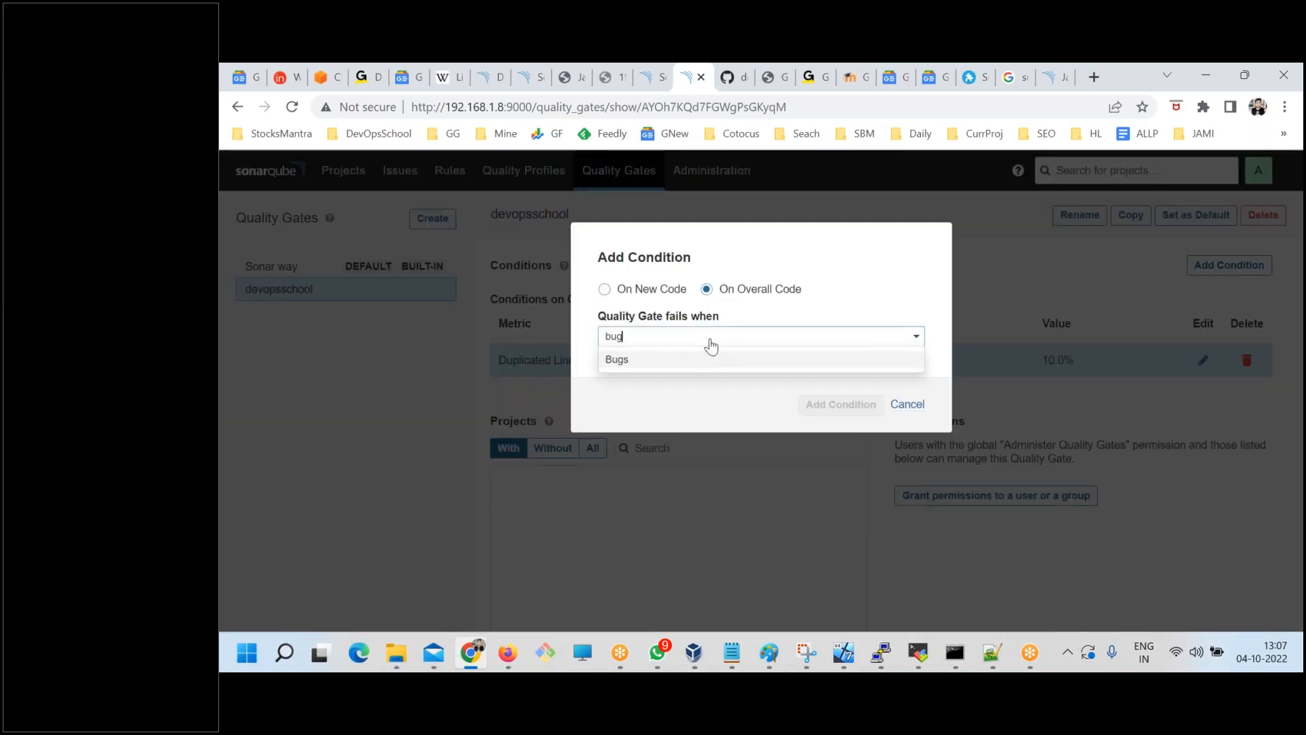
{"action": "left_click", "coordinate": [613, 360]}
{"action": "left_click", "coordinate": [754, 394]}
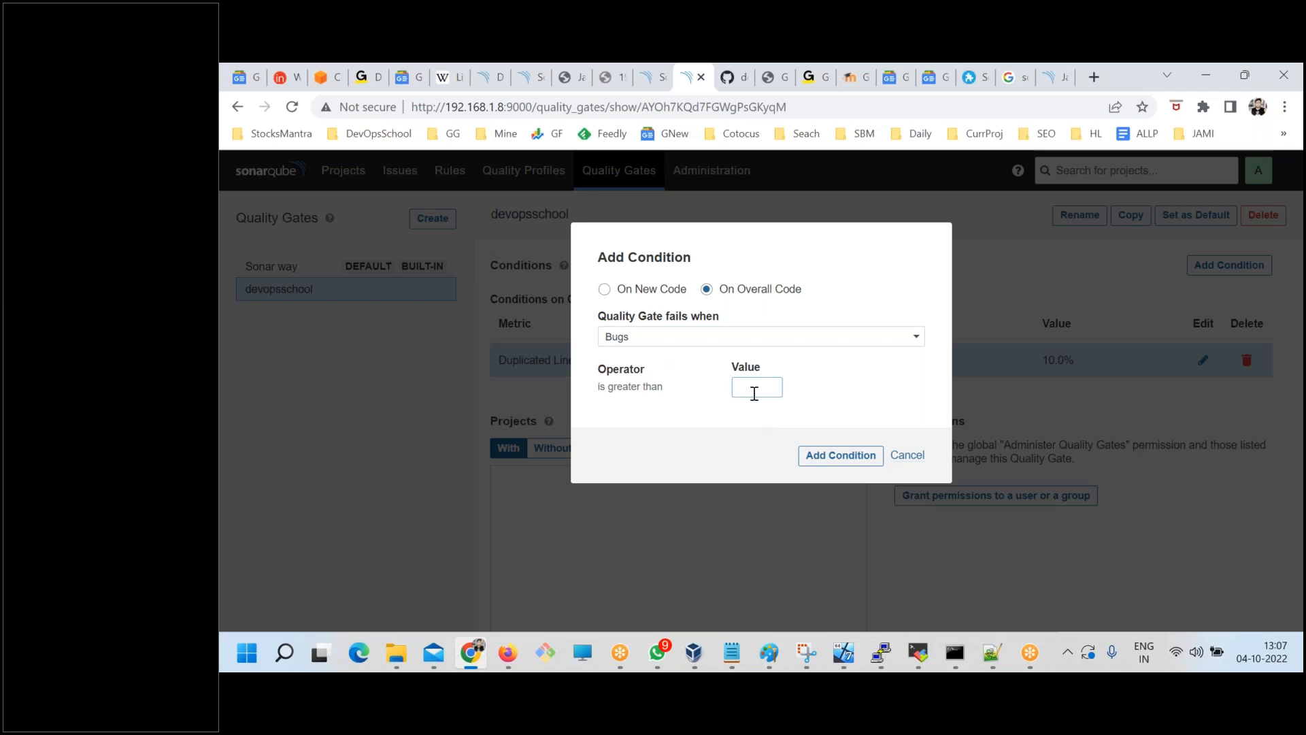
{"action": "type", "text": "0"}
{"action": "left_click", "coordinate": [827, 455]}
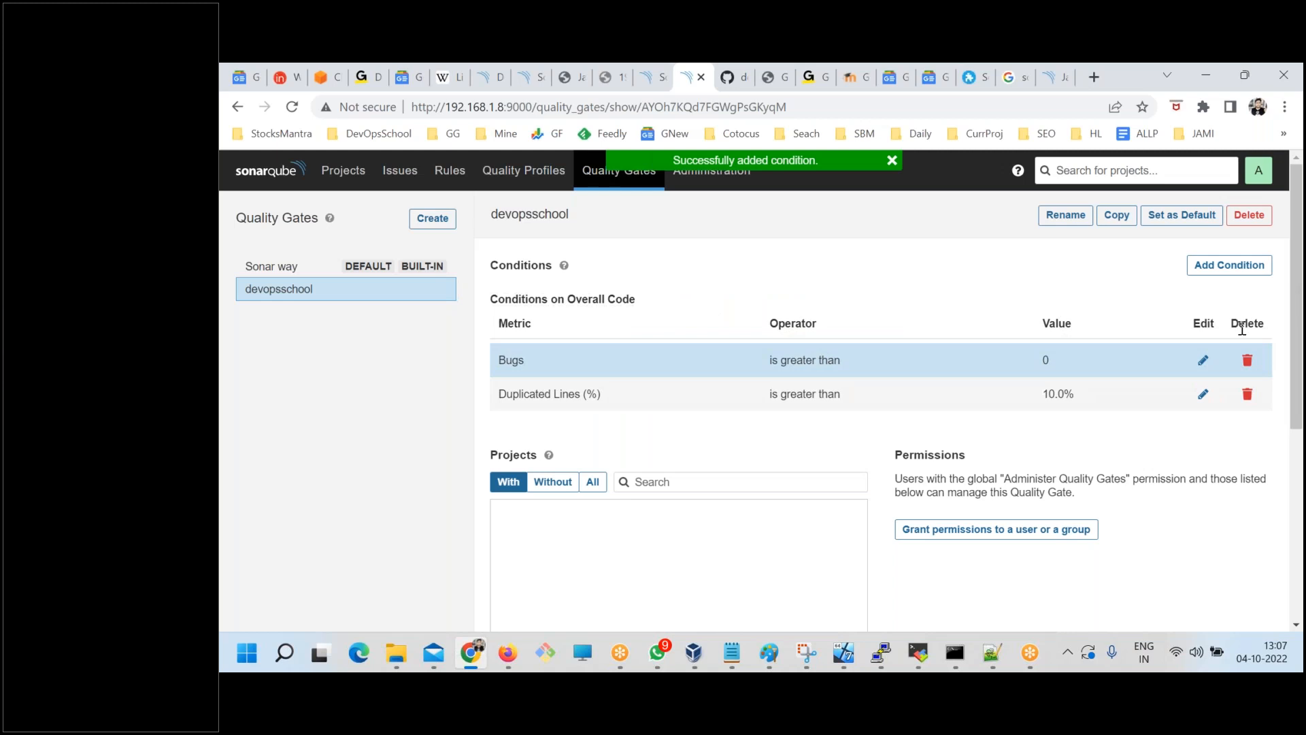
Add an overall code condition to the devopsschool gate that fails when Vulnerabilities is greater than 0.
{"action": "left_click", "coordinate": [1207, 265]}
{"action": "left_click", "coordinate": [734, 293]}
{"action": "left_click", "coordinate": [718, 338]}
{"action": "left_click", "coordinate": [680, 345]}
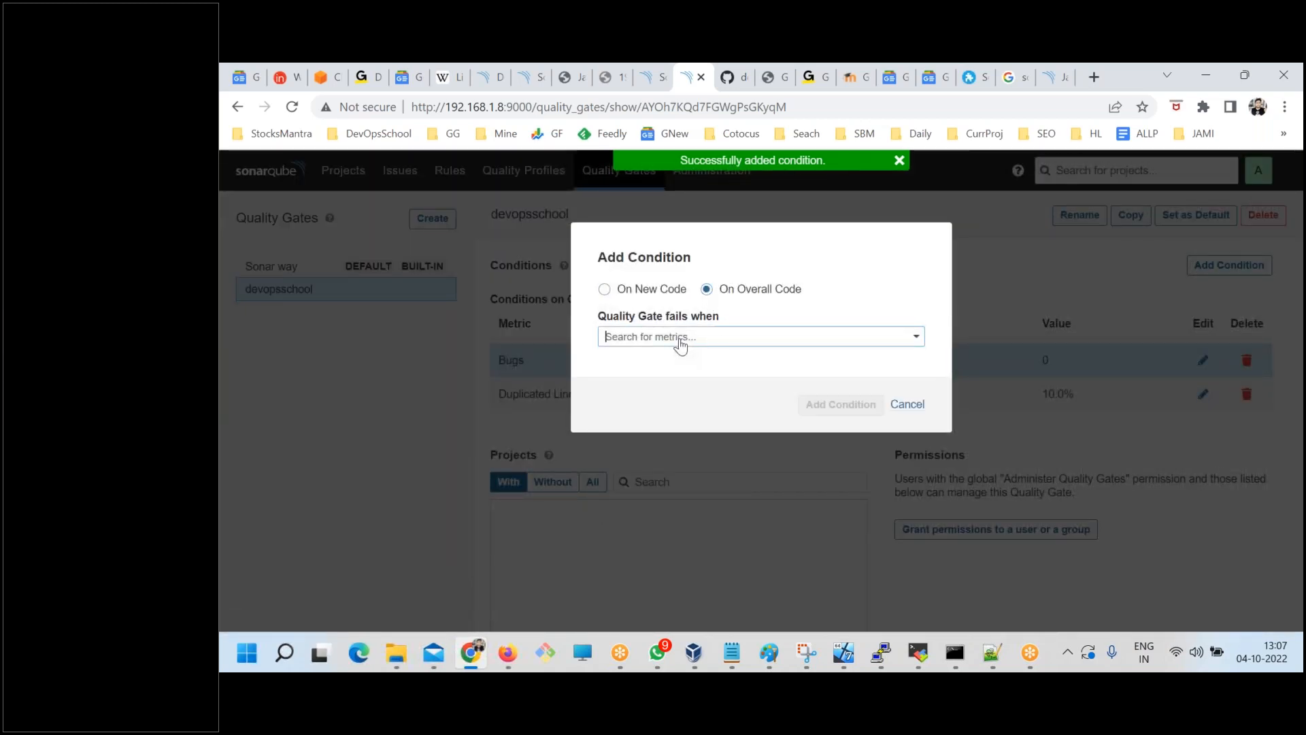
{"action": "type", "text": "ve"}
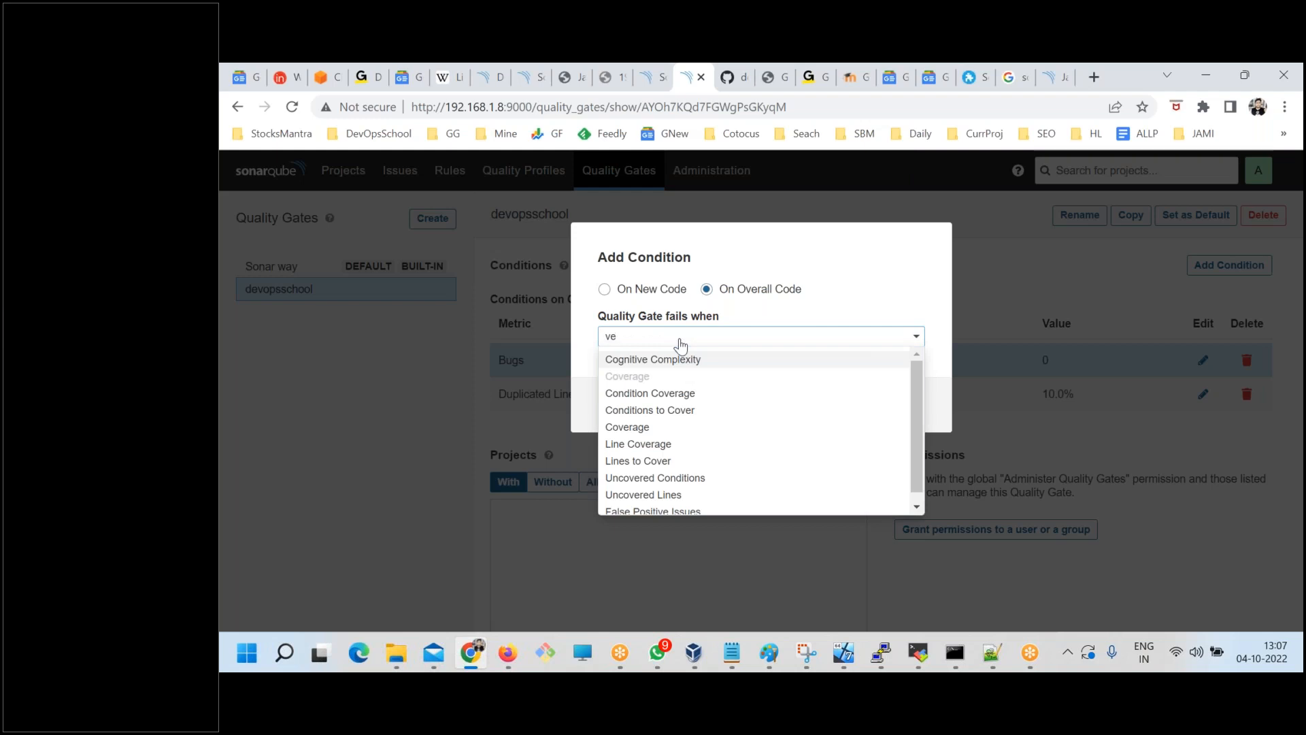
{"action": "key", "text": "ctrl+a"}
{"action": "type", "text": "vul"}
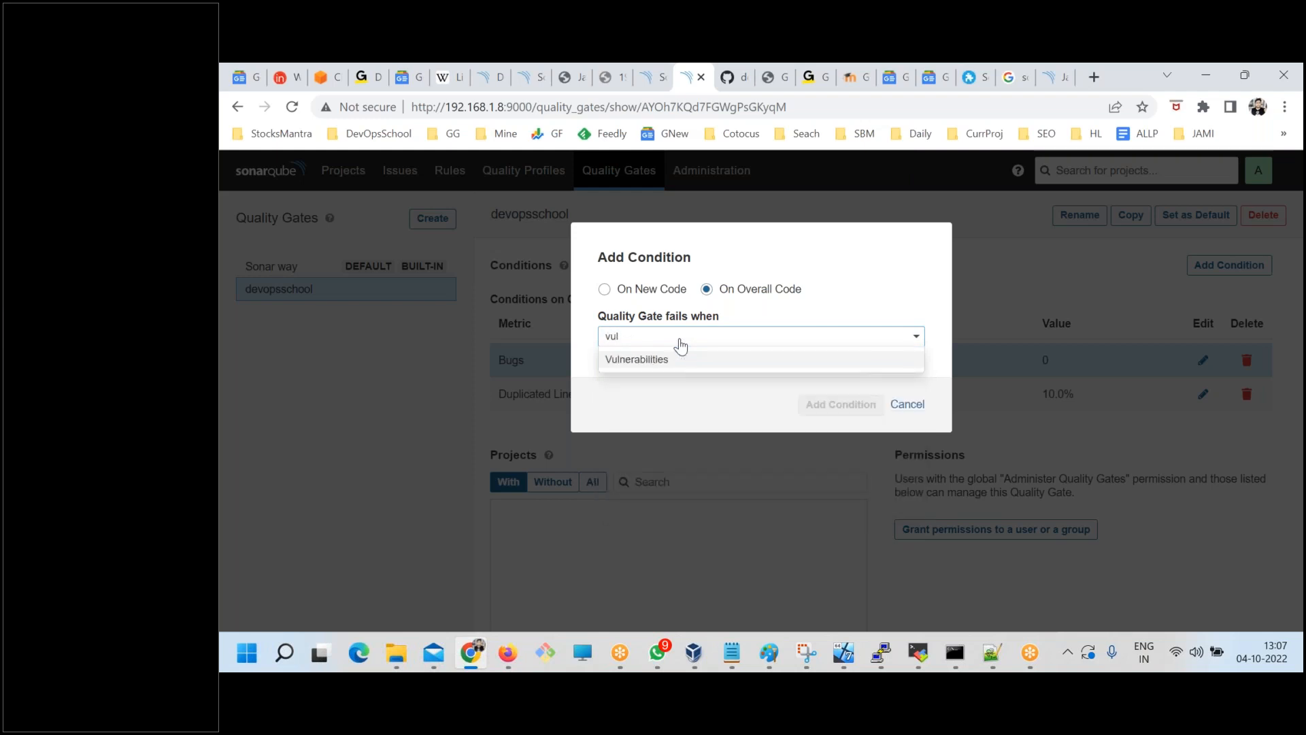
{"action": "left_click", "coordinate": [694, 361]}
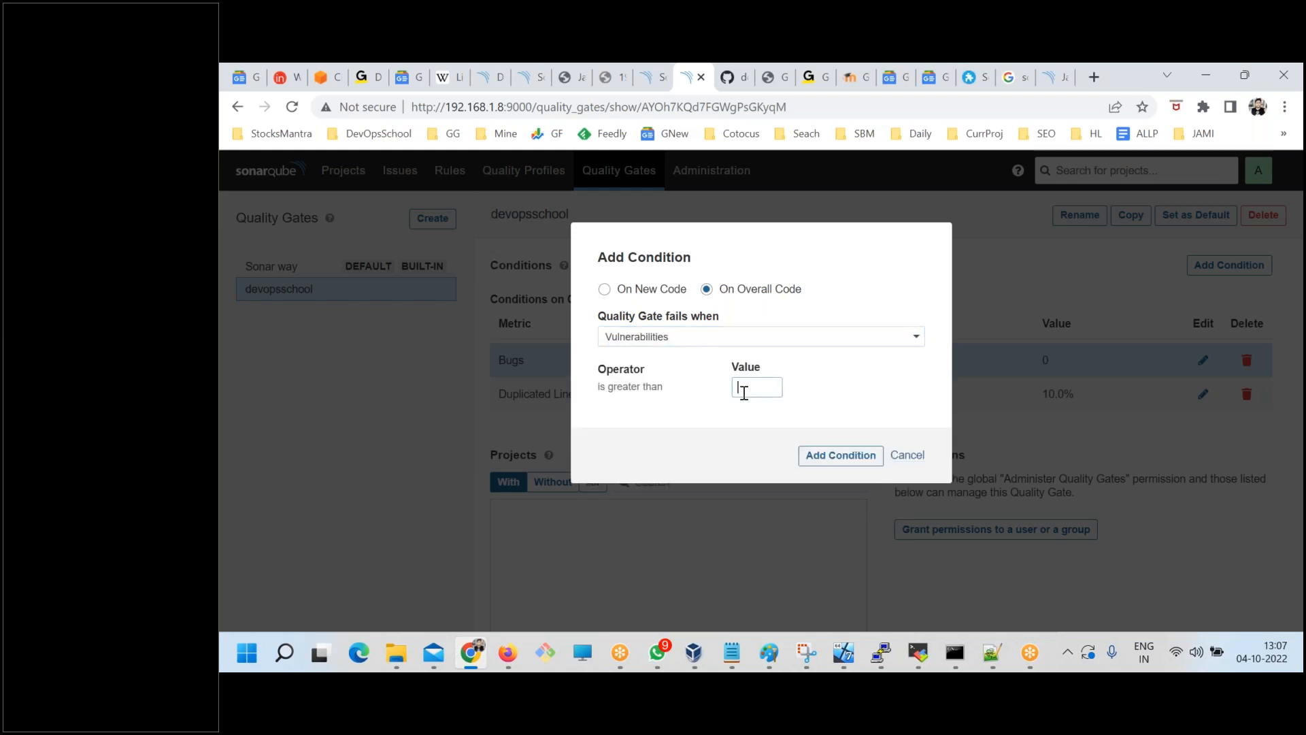
{"action": "type", "text": "0"}
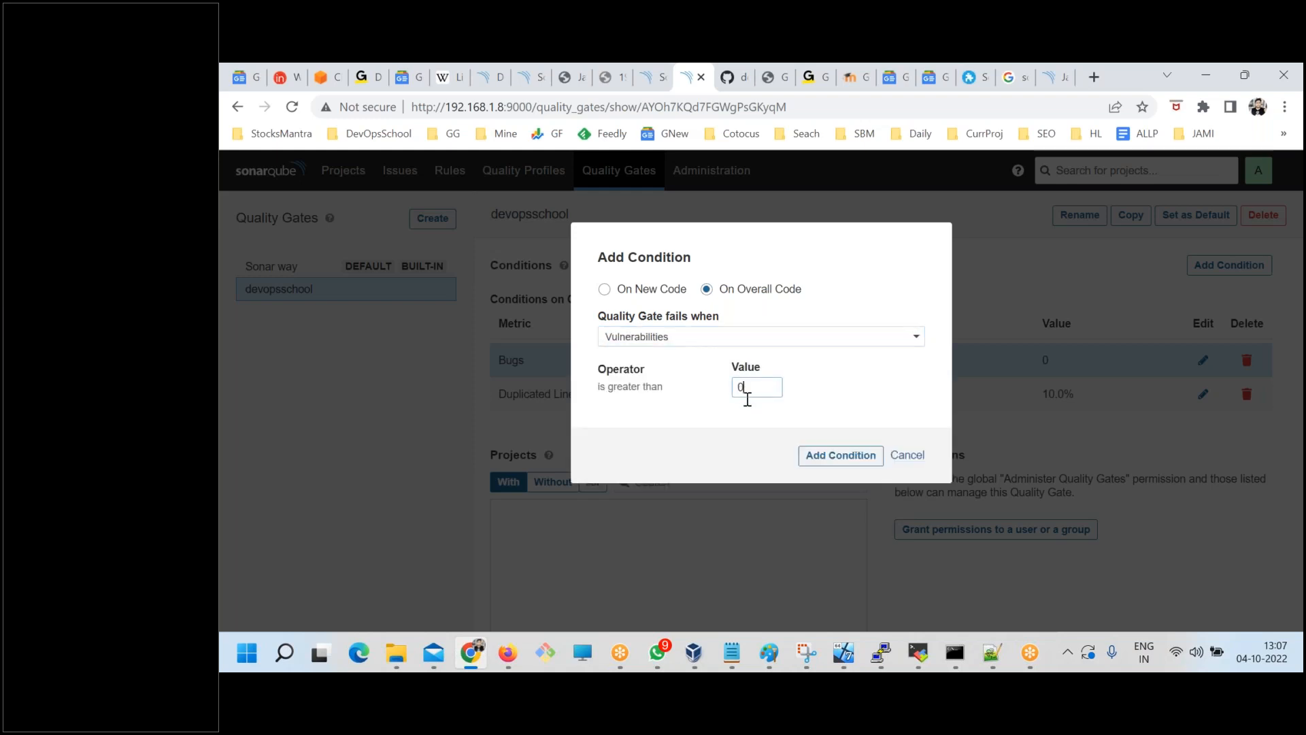
{"action": "left_click", "coordinate": [843, 457]}
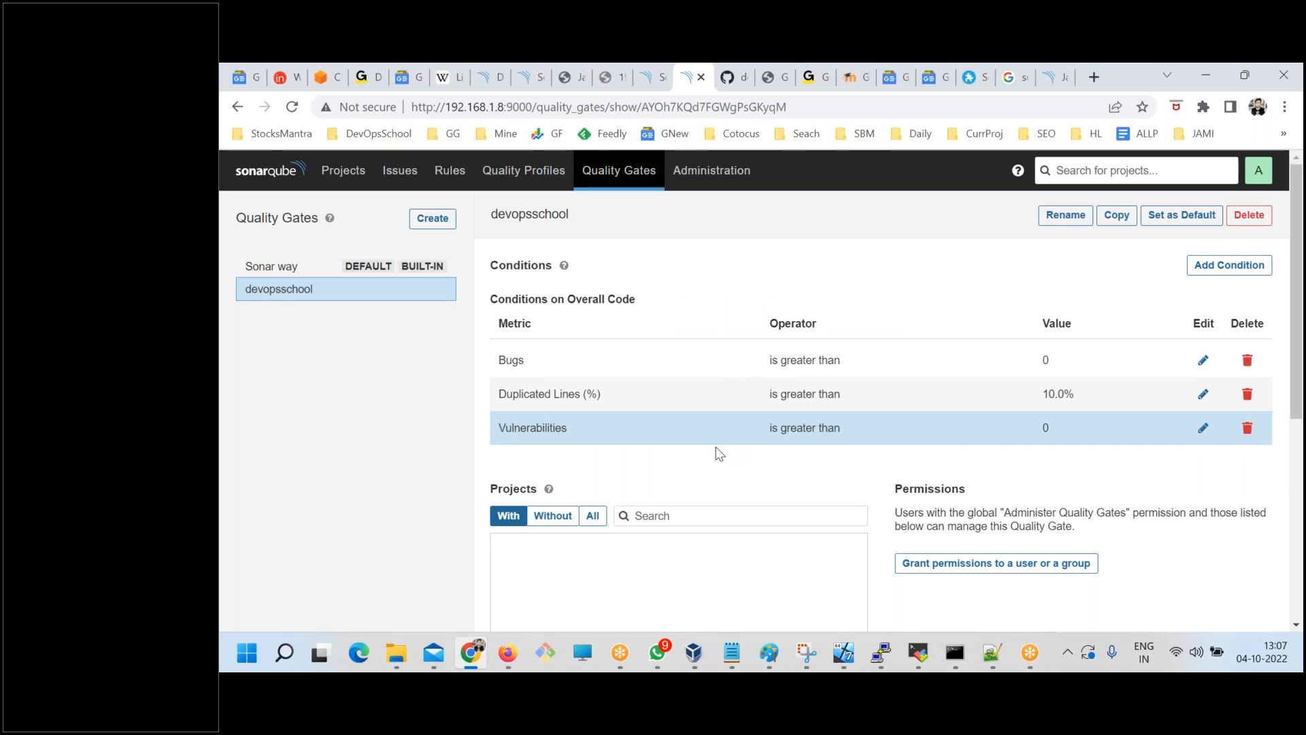
List all projects for the devopsschool quality gate and assign NokiaX to it.
{"action": "scroll", "coordinate": [653, 519], "scroll_direction": "down", "scroll_amount": 2}
{"action": "left_click", "coordinate": [592, 346]}
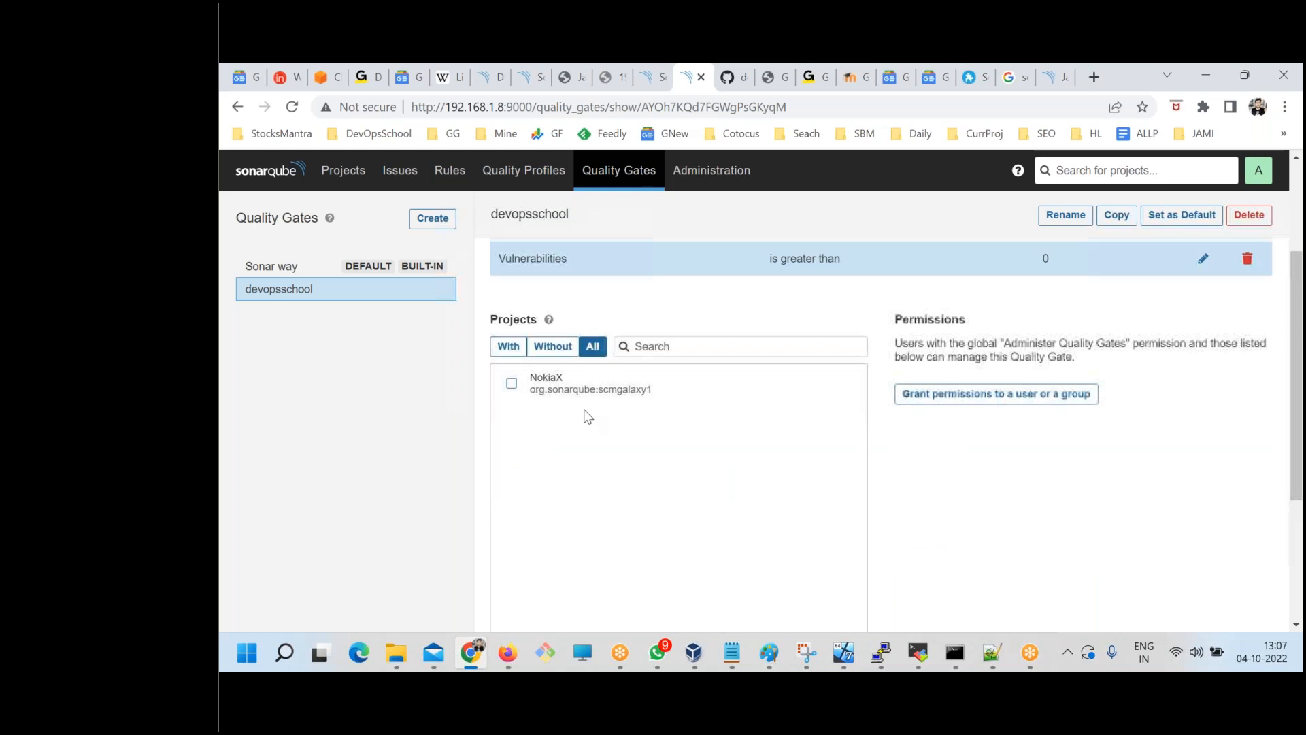
{"action": "left_click", "coordinate": [512, 383]}
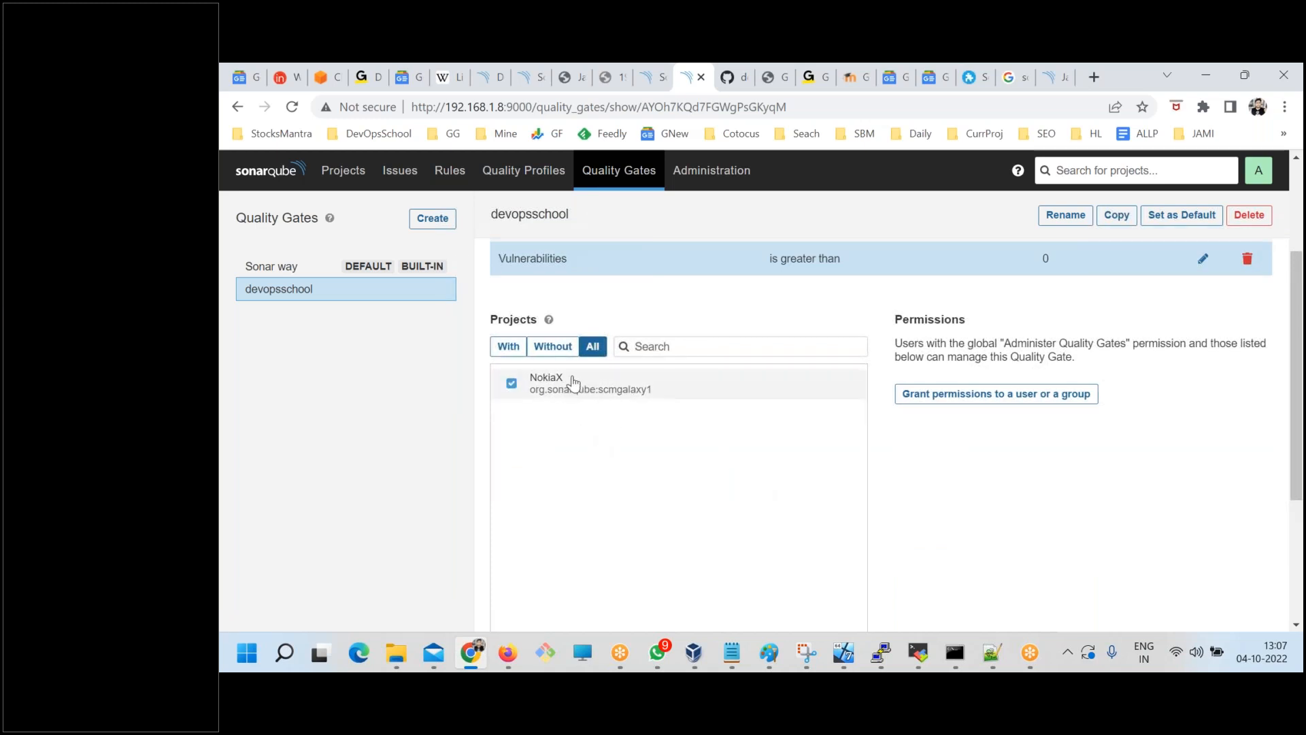
{"action": "scroll", "coordinate": [702, 458], "scroll_direction": "up", "scroll_amount": 2}
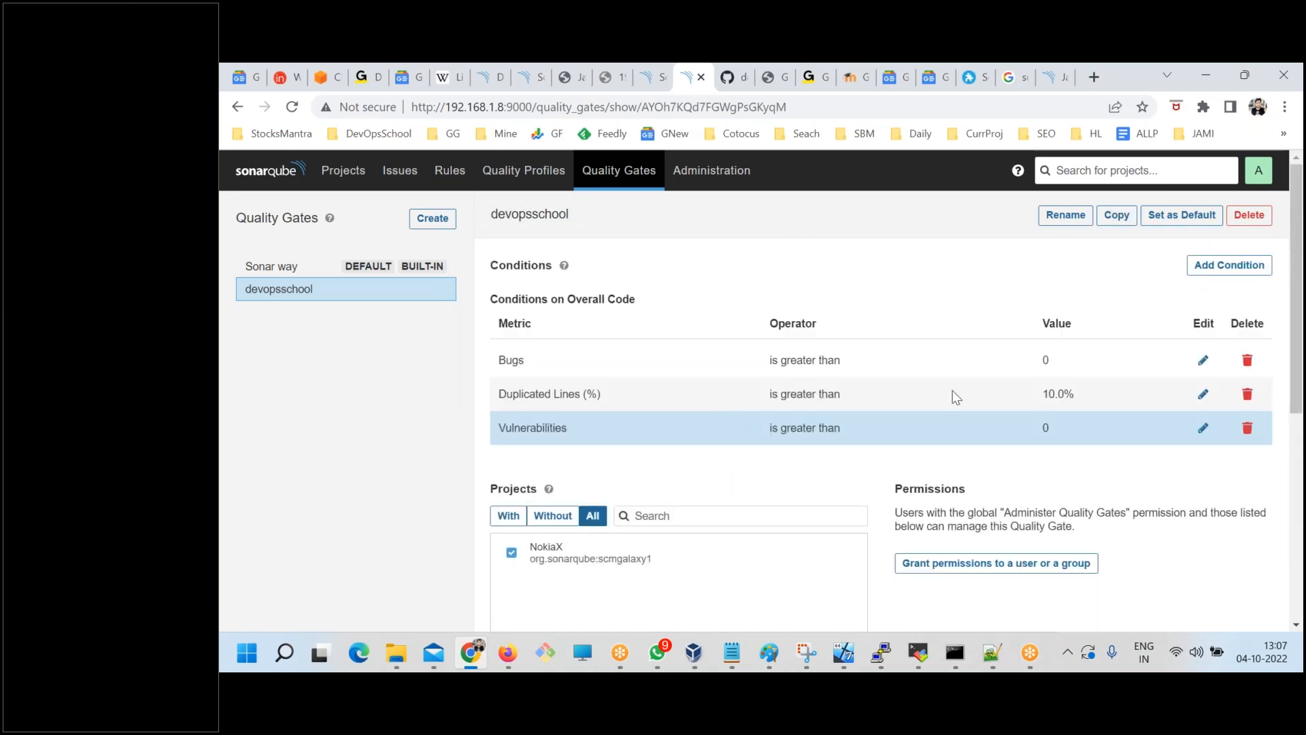
Return to the project list, switch to the command prompt in java-sonarqube-helloworld-src, and rerun the previous sonar-scanner command.
{"action": "left_click", "coordinate": [343, 170]}
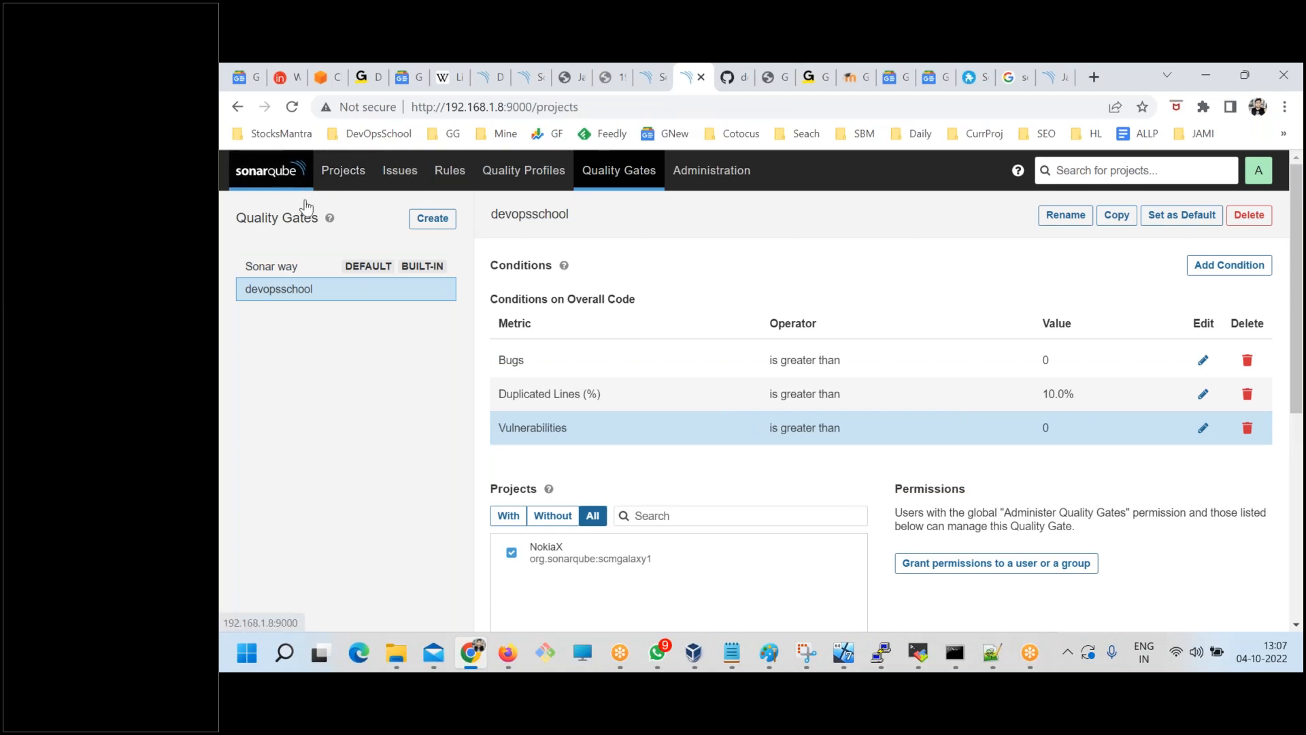
{"action": "mouse_move", "coordinate": [955, 653]}
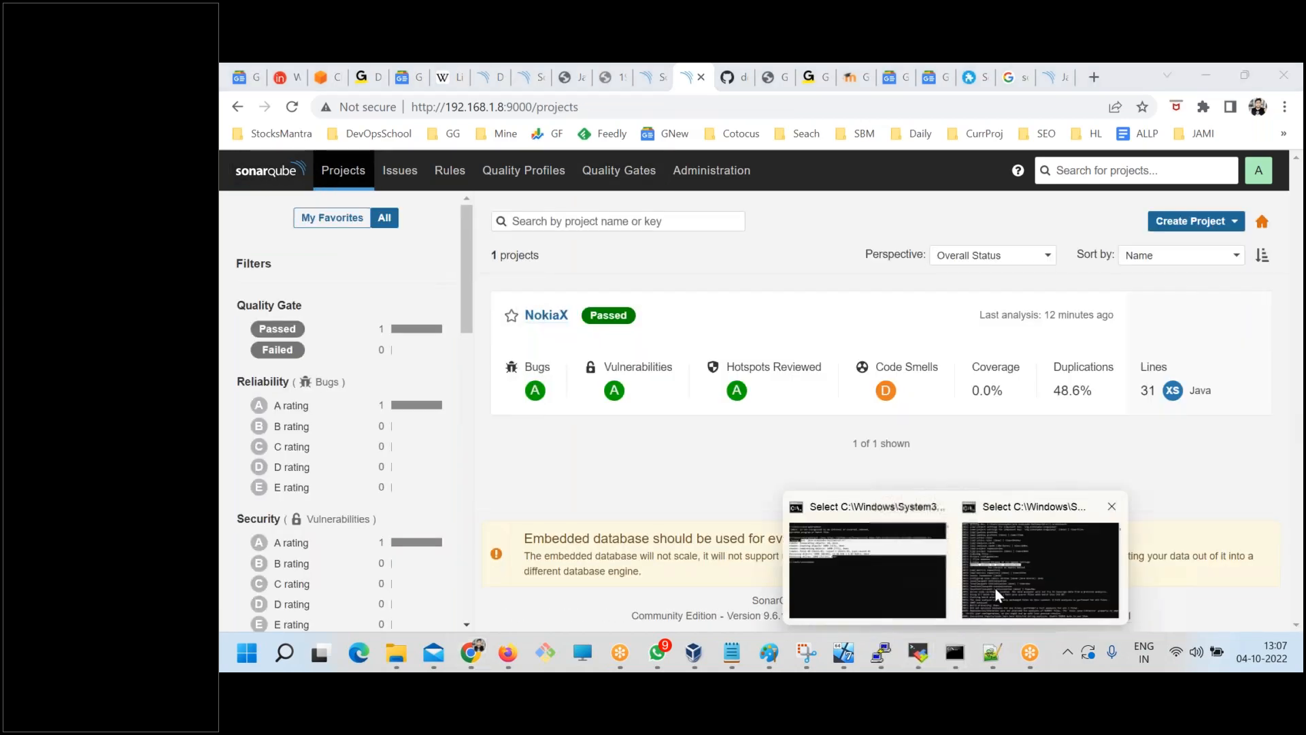
{"action": "left_click", "coordinate": [996, 586]}
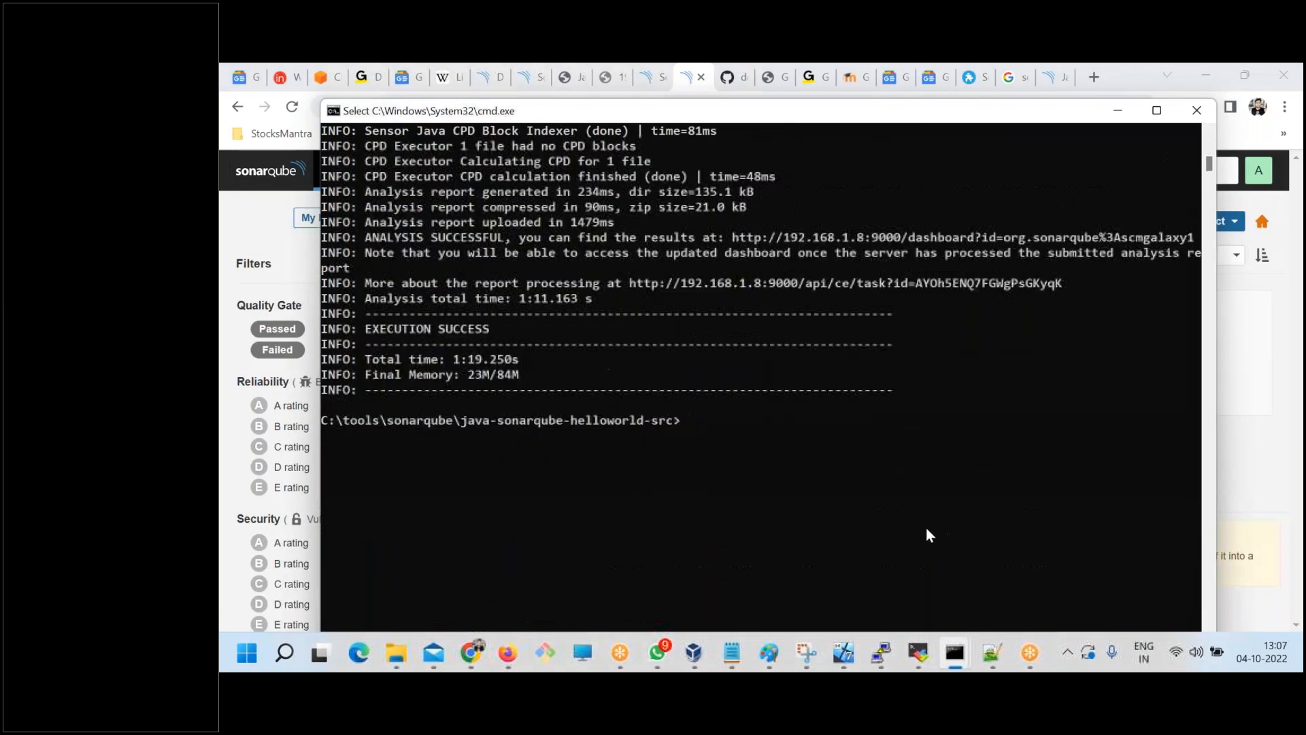
{"action": "key", "text": "Up"}
{"action": "key", "text": "Return"}
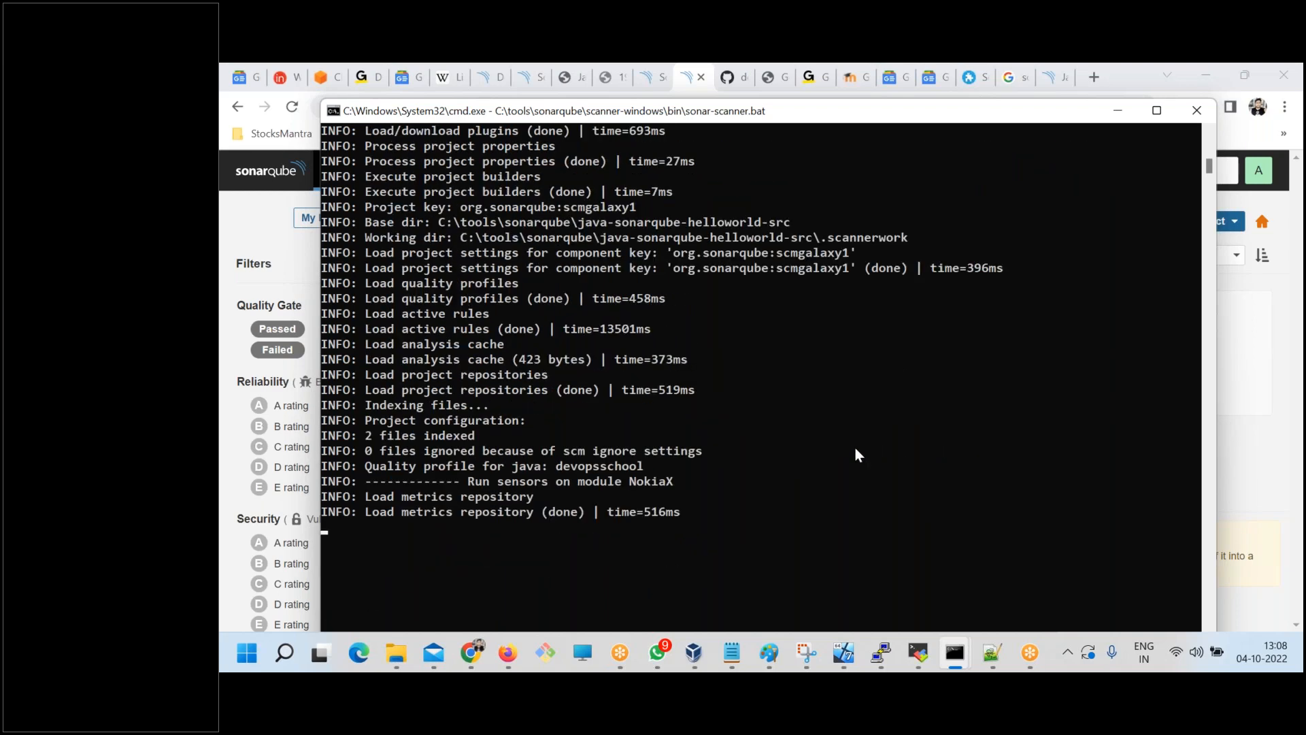
Follow the scanner output, checking which quality profile is used for Java and the final execution status.
{"action": "scroll", "coordinate": [854, 454], "scroll_direction": "down", "scroll_amount": 3}
{"action": "left_click_drag", "start_coordinate": [368, 313], "coordinate": [625, 338]}
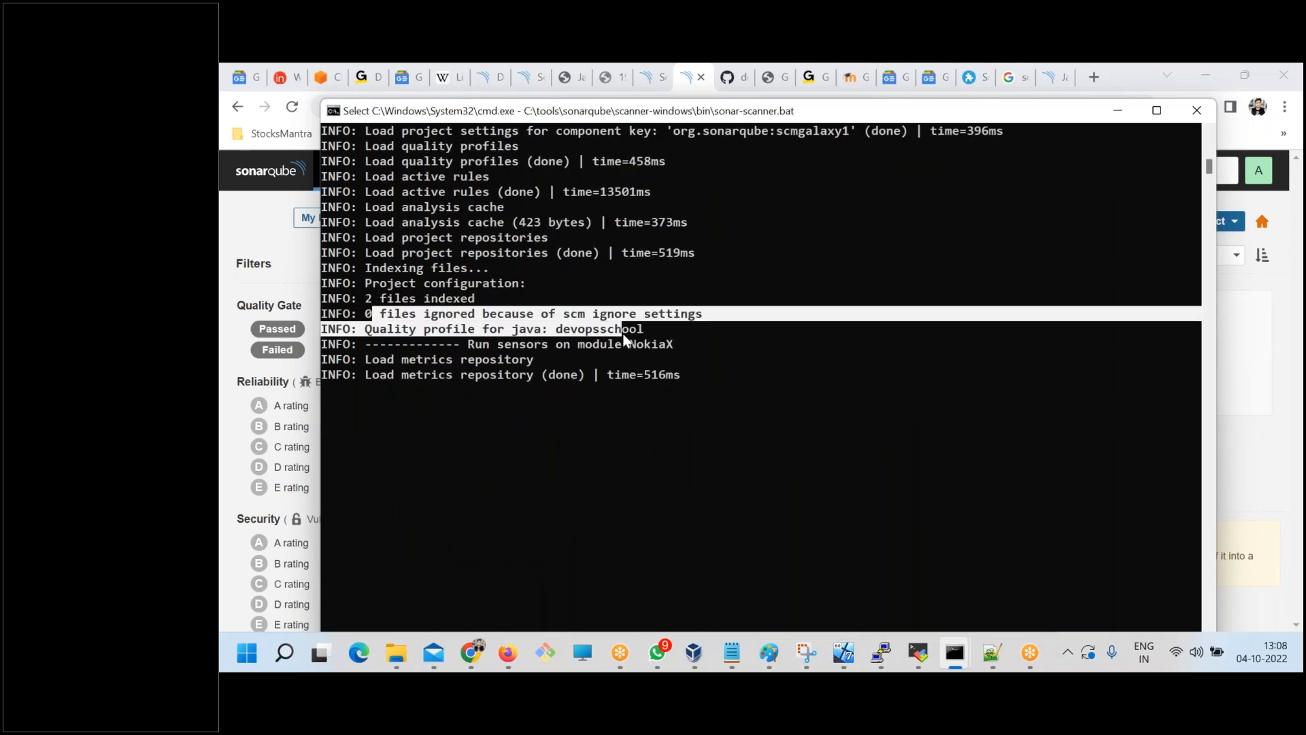
{"action": "scroll", "coordinate": [691, 405], "scroll_direction": "down", "scroll_amount": 2}
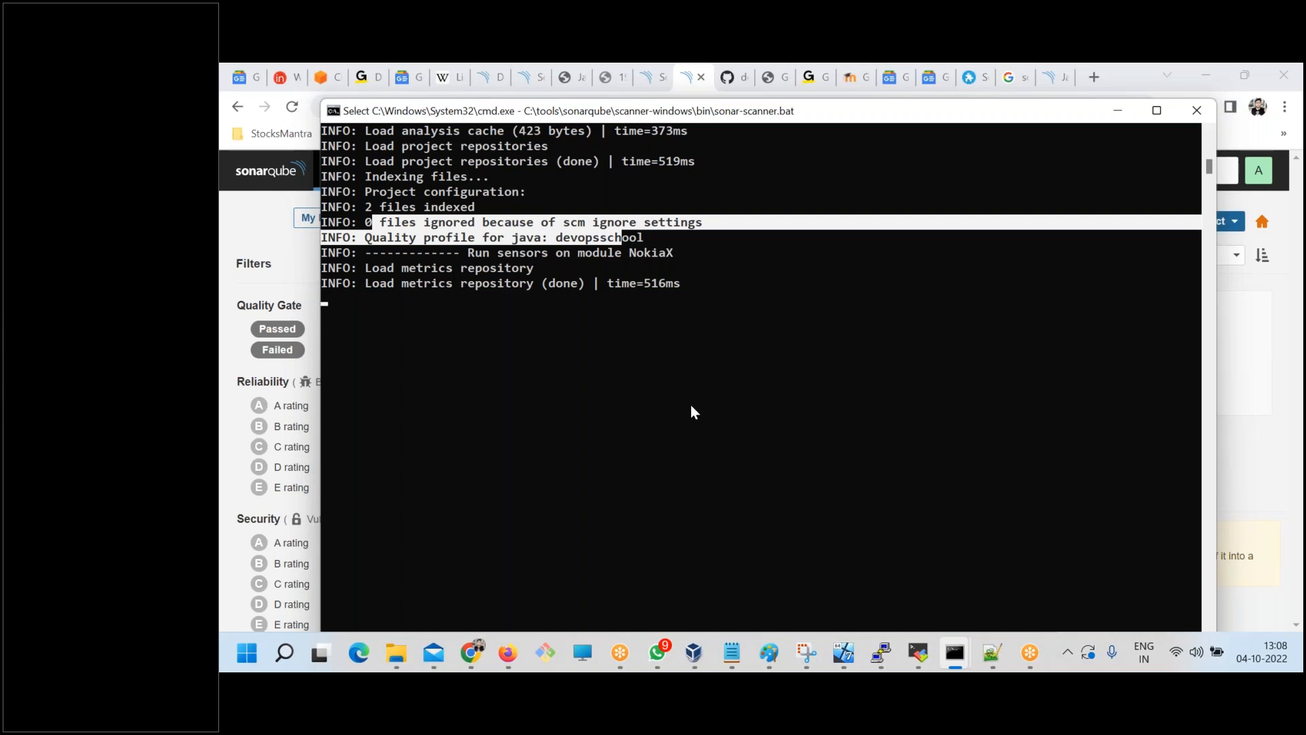
{"action": "key", "text": "Return"}
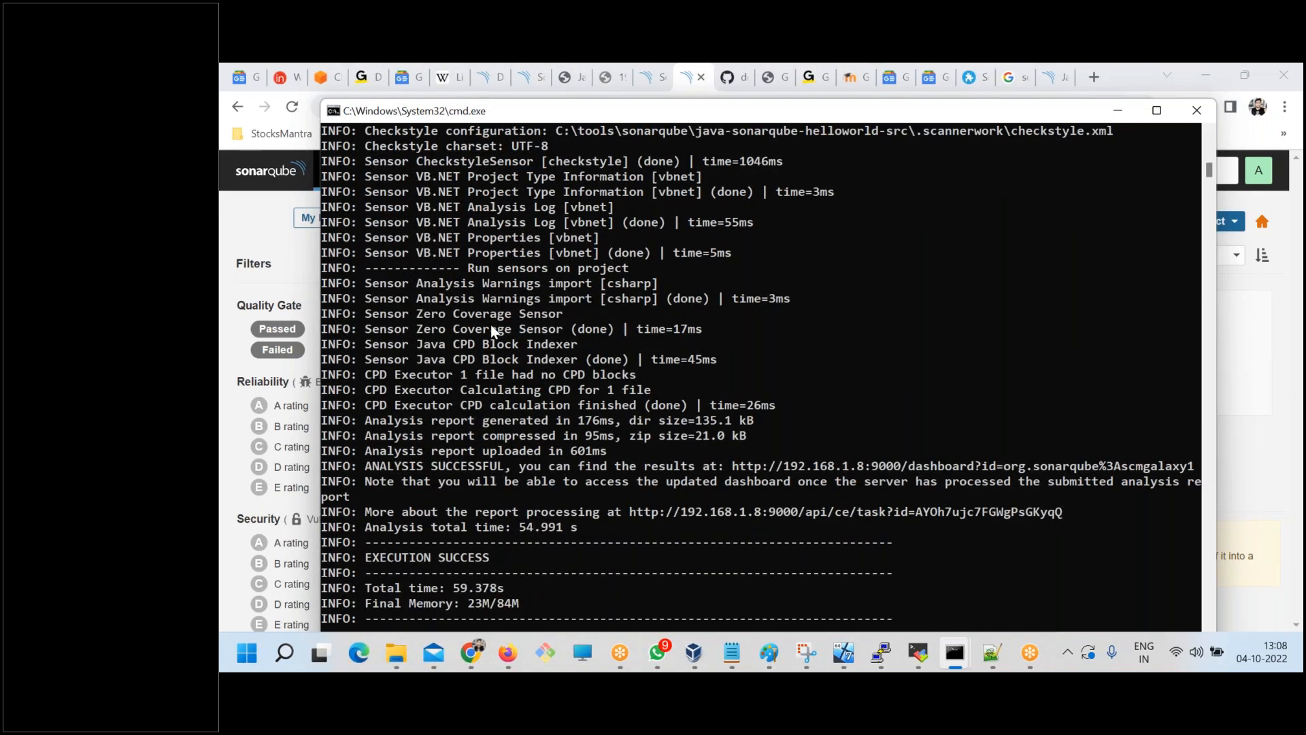
{"action": "left_click_drag", "start_coordinate": [366, 344], "coordinate": [549, 542]}
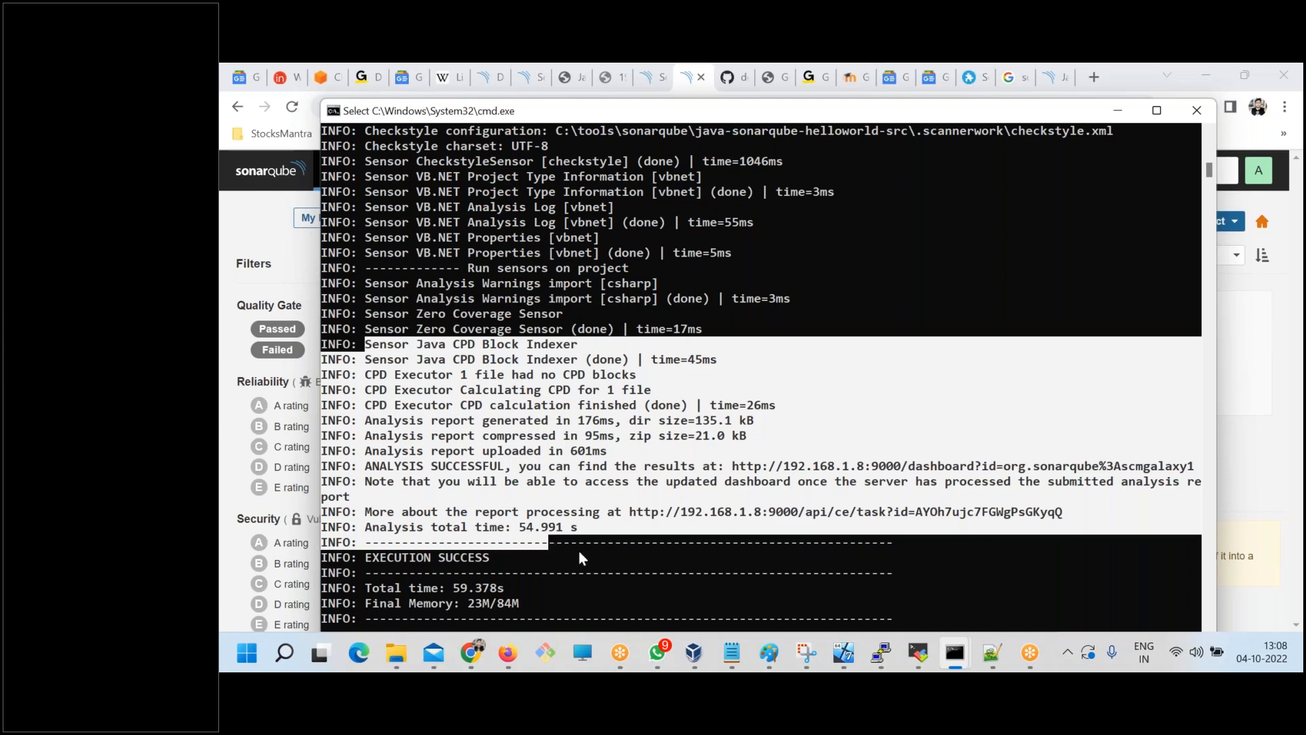
{"action": "scroll", "coordinate": [590, 541], "scroll_direction": "down", "scroll_amount": 3}
{"action": "left_click_drag", "start_coordinate": [360, 420], "coordinate": [489, 419]}
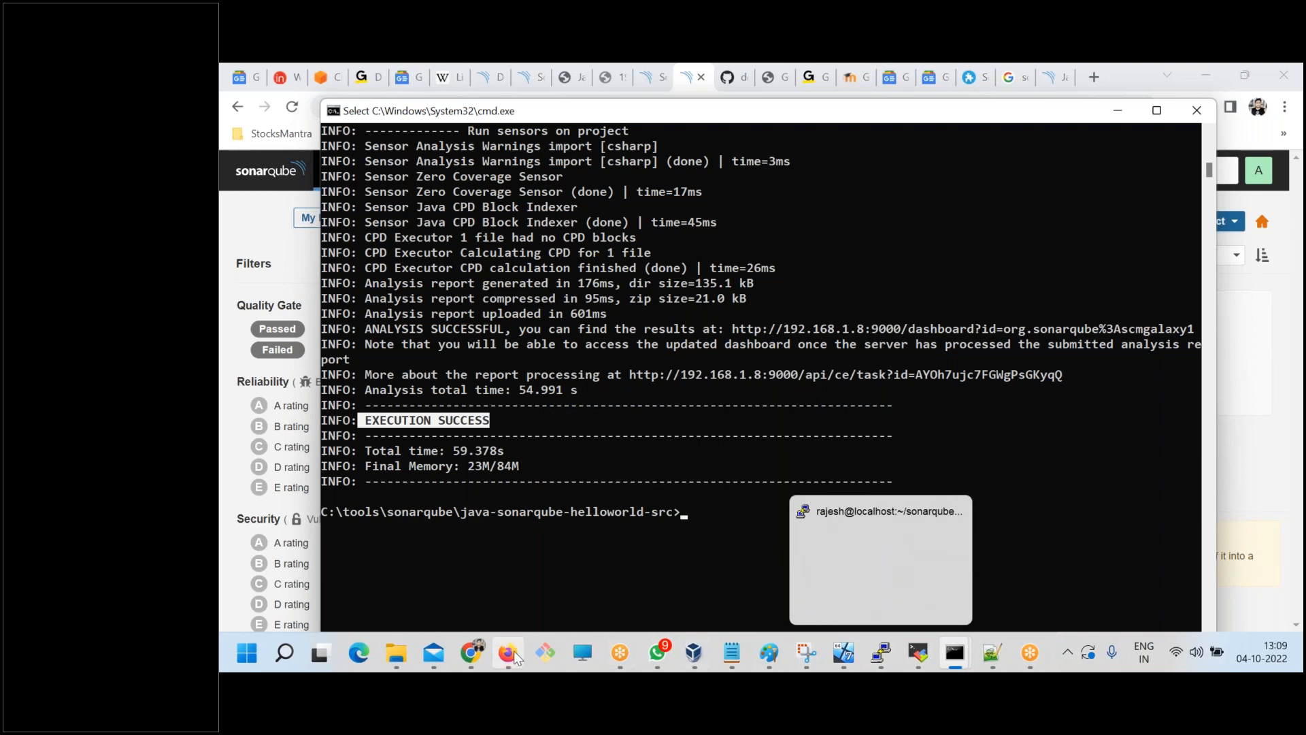
Switch to SonarQube in Chrome, refresh the project list, and open the NokiaX overview to check its quality gate status.
{"action": "left_click", "coordinate": [473, 654]}
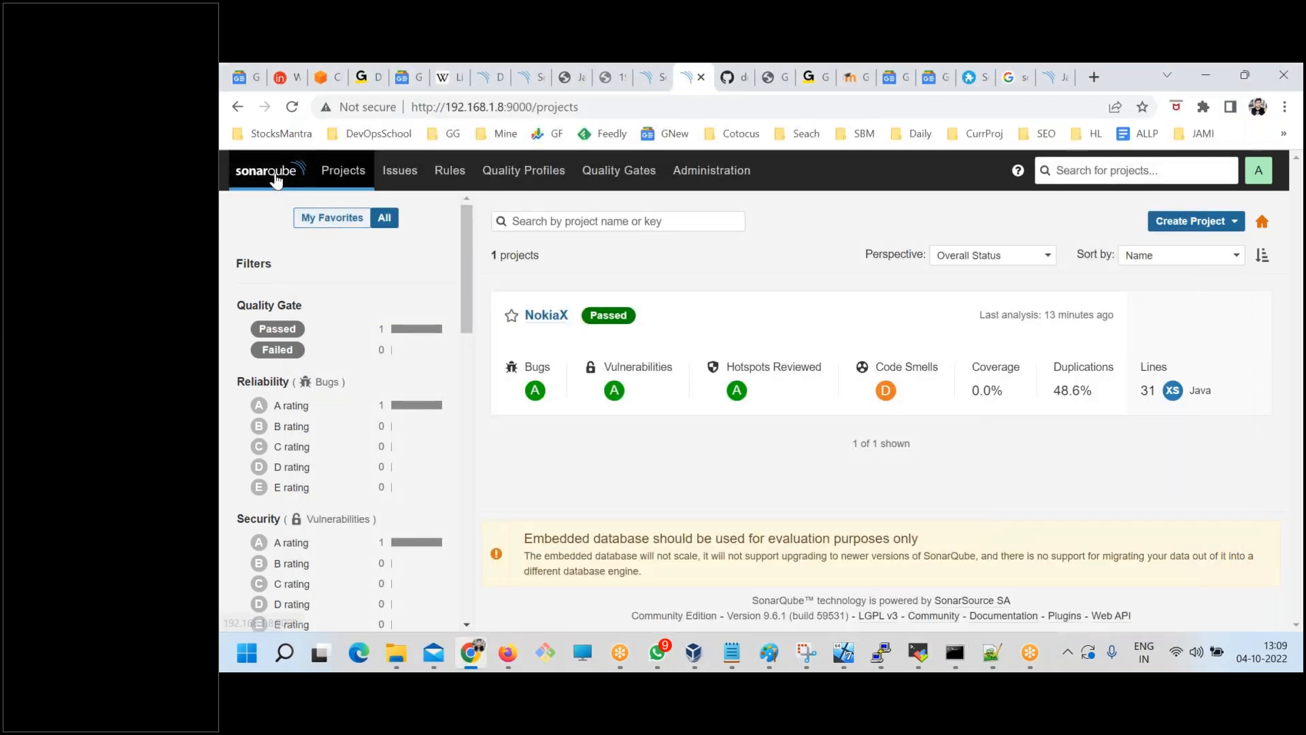
{"action": "key", "text": "F5"}
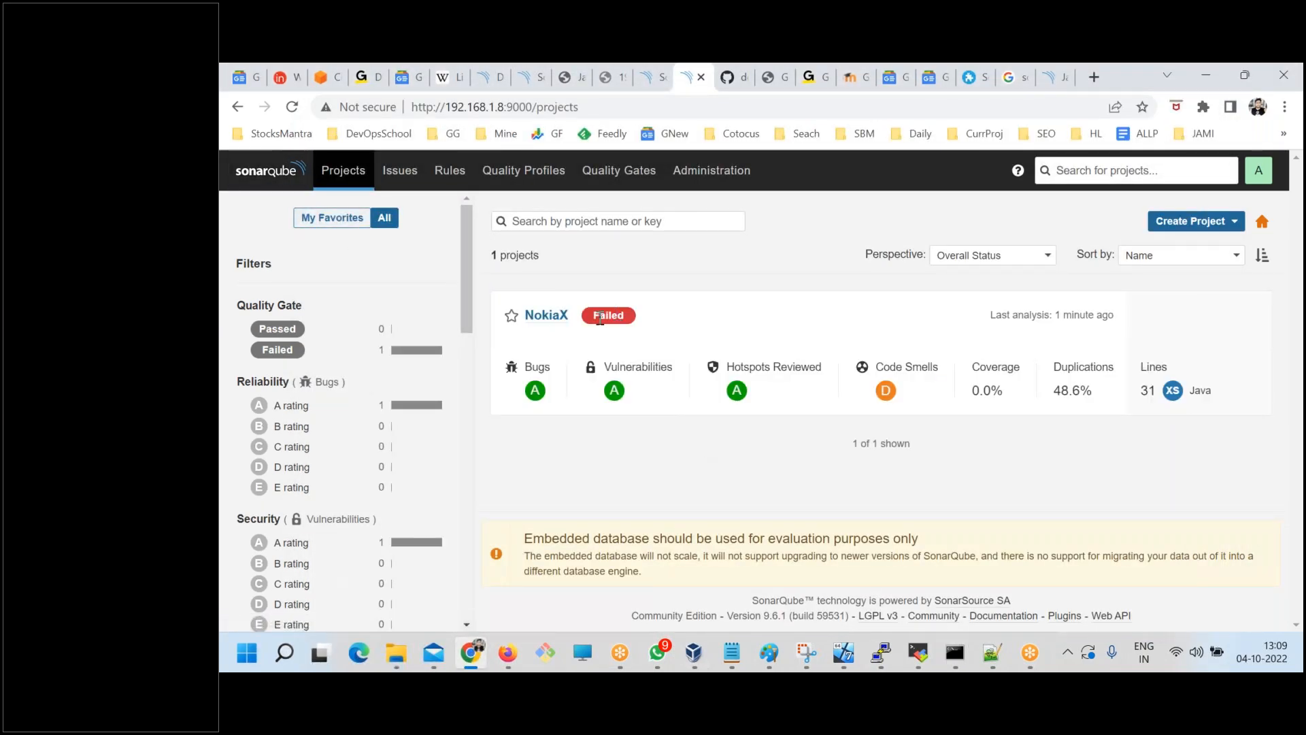
{"action": "left_click", "coordinate": [546, 317]}
{"action": "scroll", "coordinate": [384, 480], "scroll_direction": "down", "scroll_amount": 1}
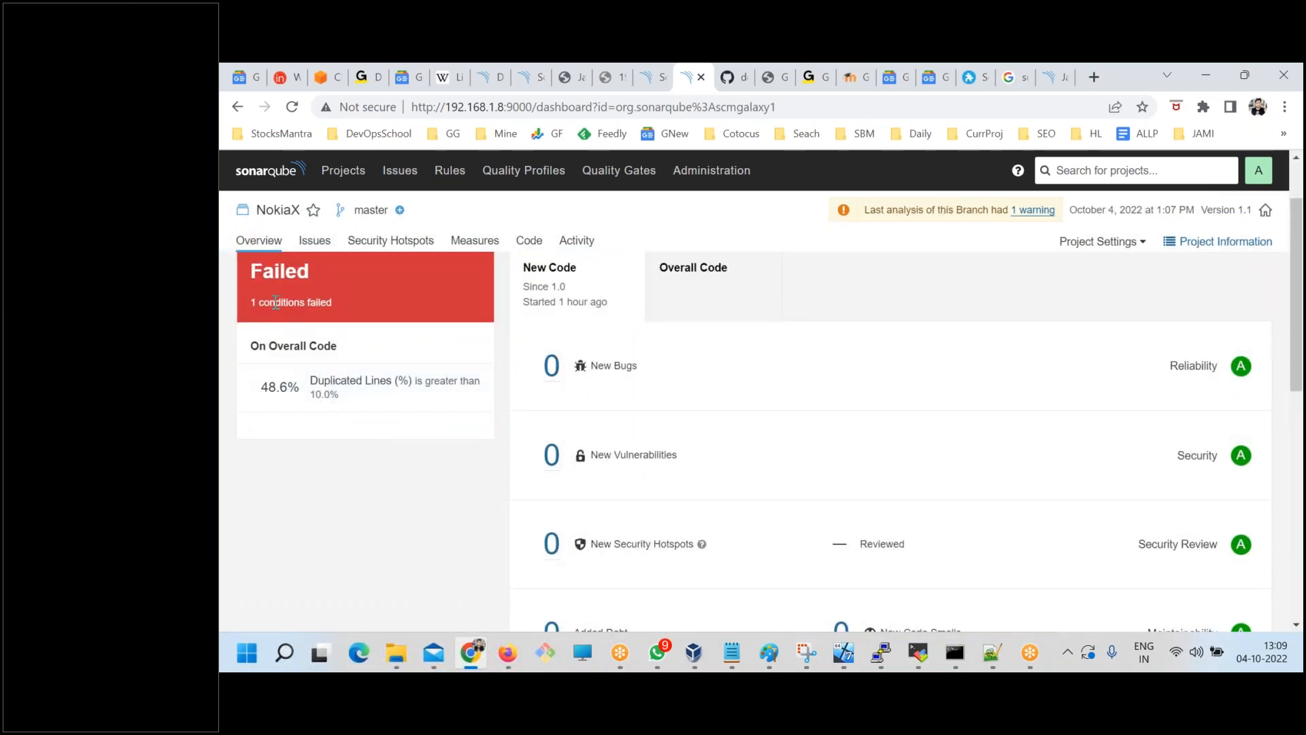
Inspect the measure behind NokiaX's Duplicated Lines (%) condition and return to the project overview.
{"action": "left_click", "coordinate": [339, 394]}
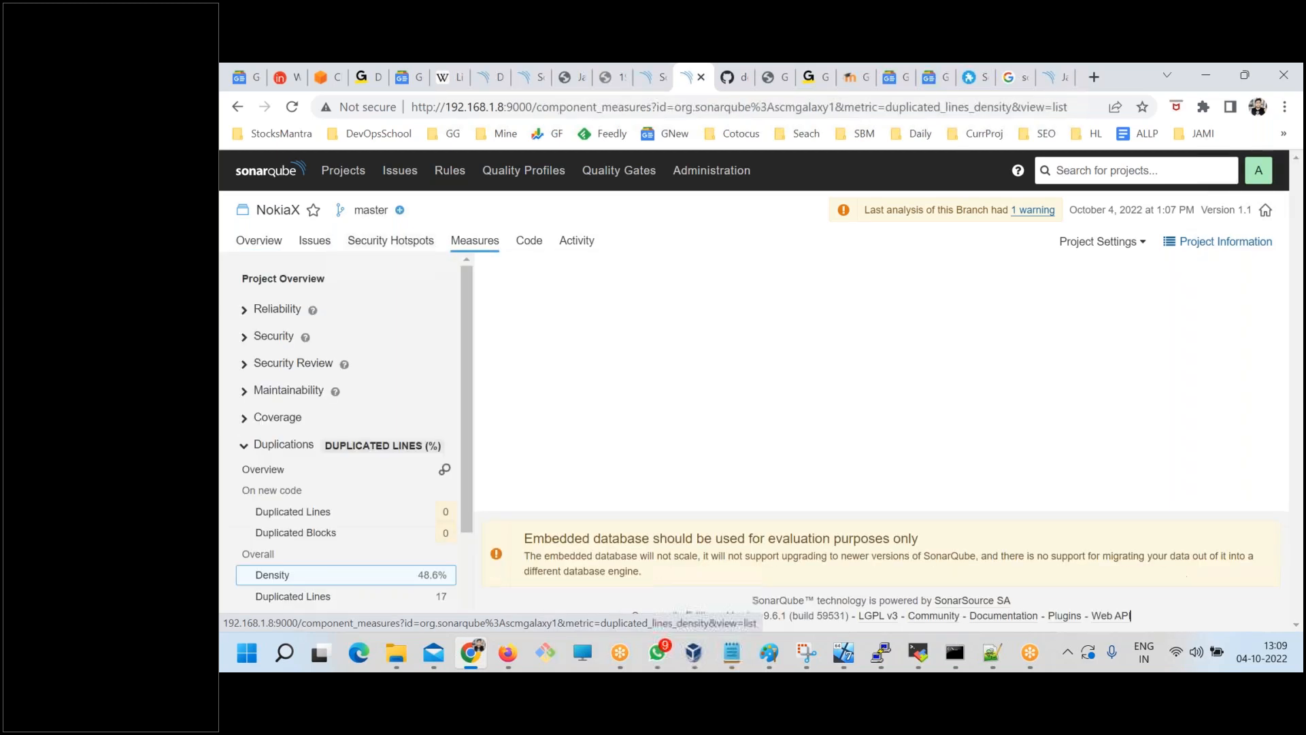
{"action": "left_click", "coordinate": [238, 107]}
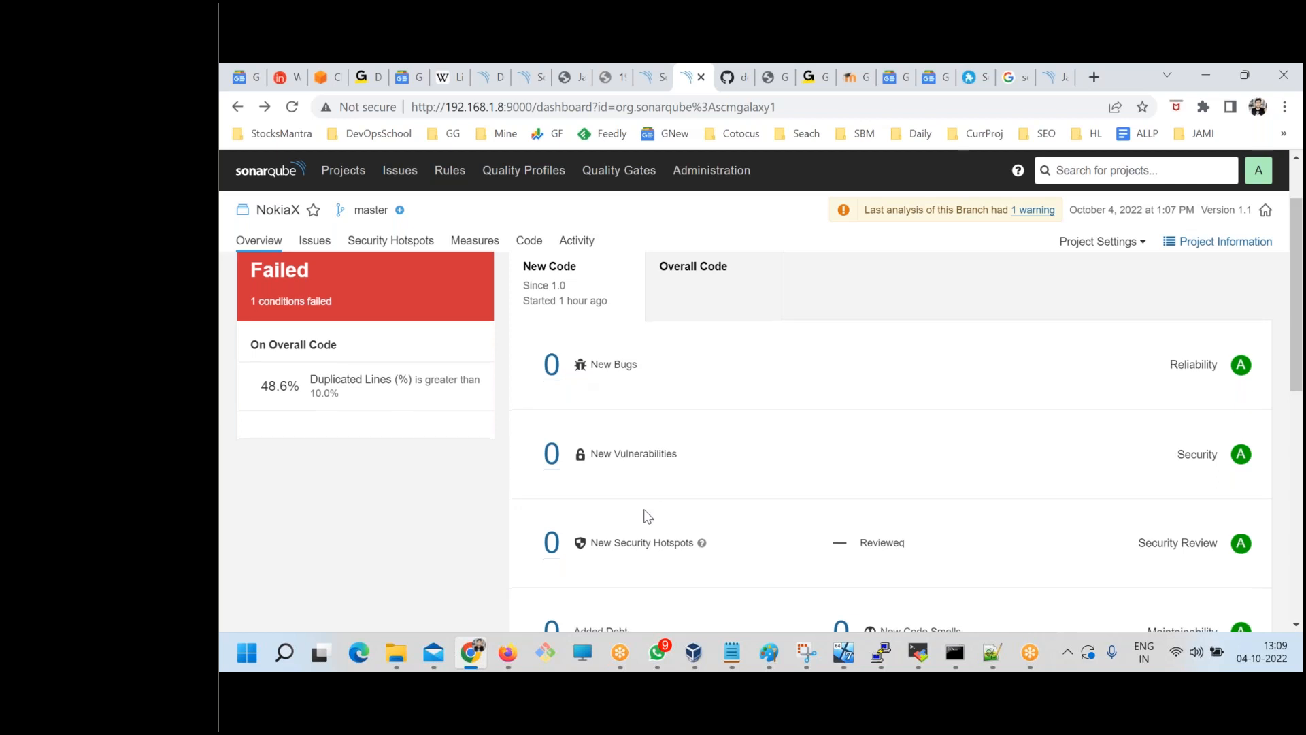
{"action": "left_click", "coordinate": [680, 371]}
{"action": "scroll", "coordinate": [490, 548], "scroll_direction": "down", "scroll_amount": 1}
{"action": "scroll", "coordinate": [462, 408], "scroll_direction": "up", "scroll_amount": 1}
Look over the Sonar way quality gate and the general administration settings, finishing on the project list.
{"action": "left_click", "coordinate": [589, 178]}
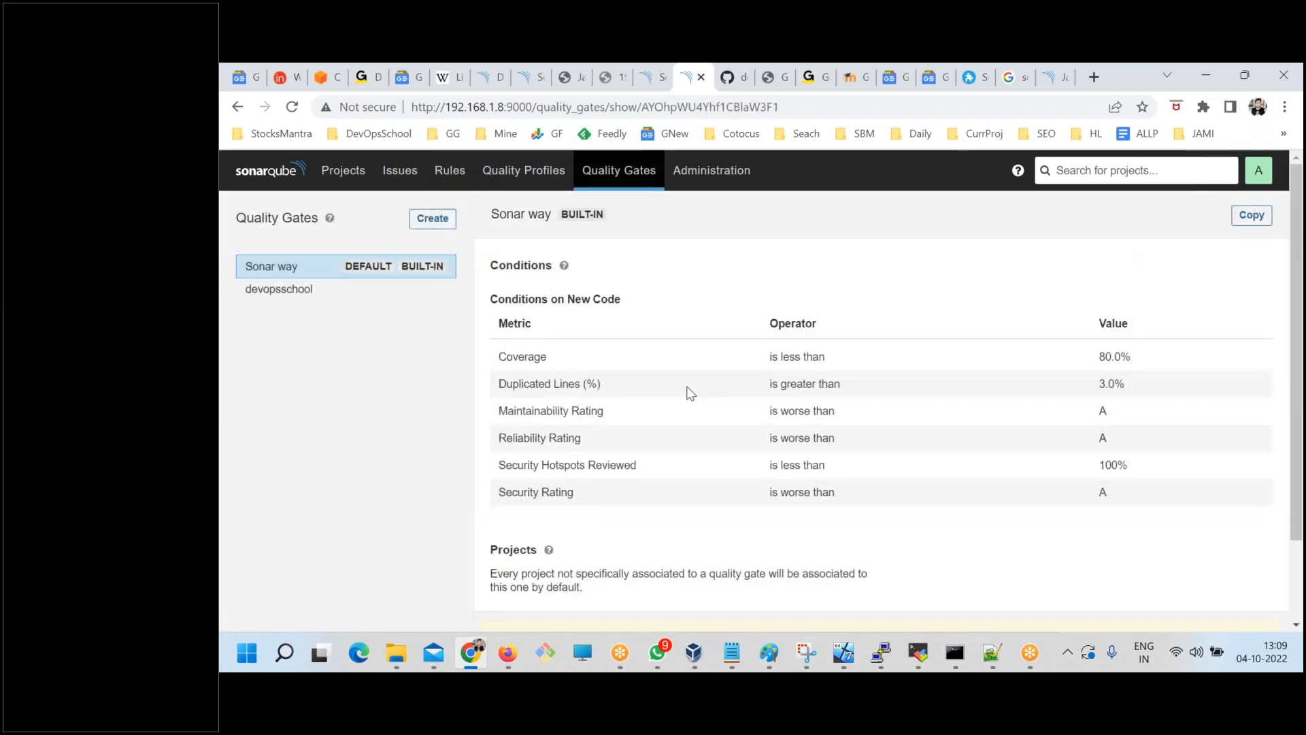
{"action": "left_click", "coordinate": [336, 173]}
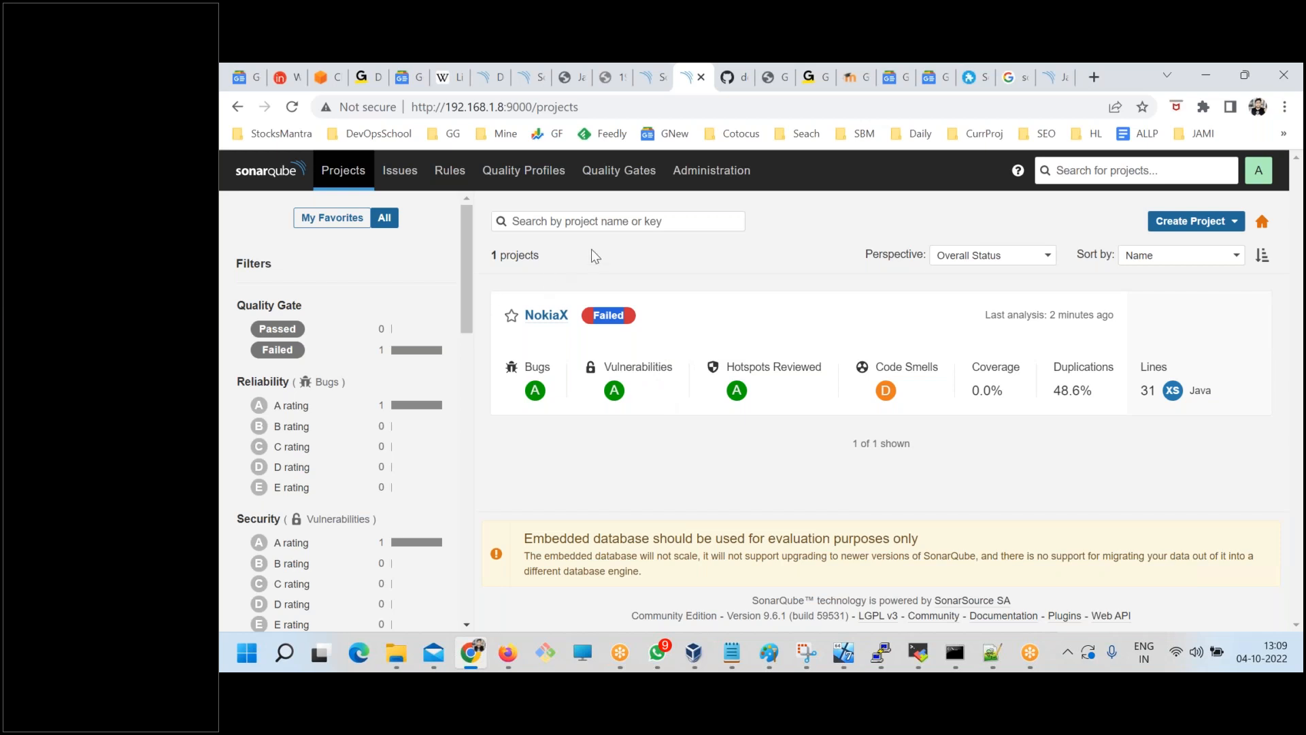
{"action": "left_click", "coordinate": [611, 174]}
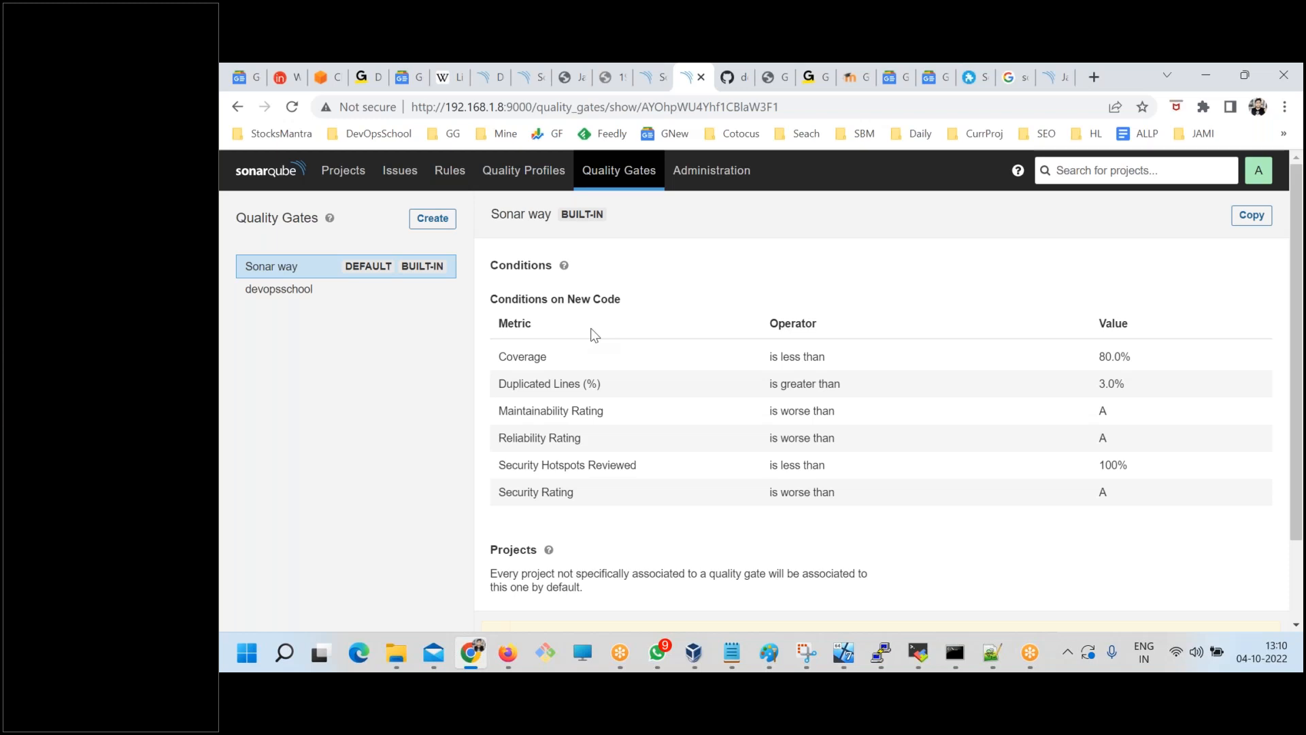
{"action": "left_click", "coordinate": [741, 171]}
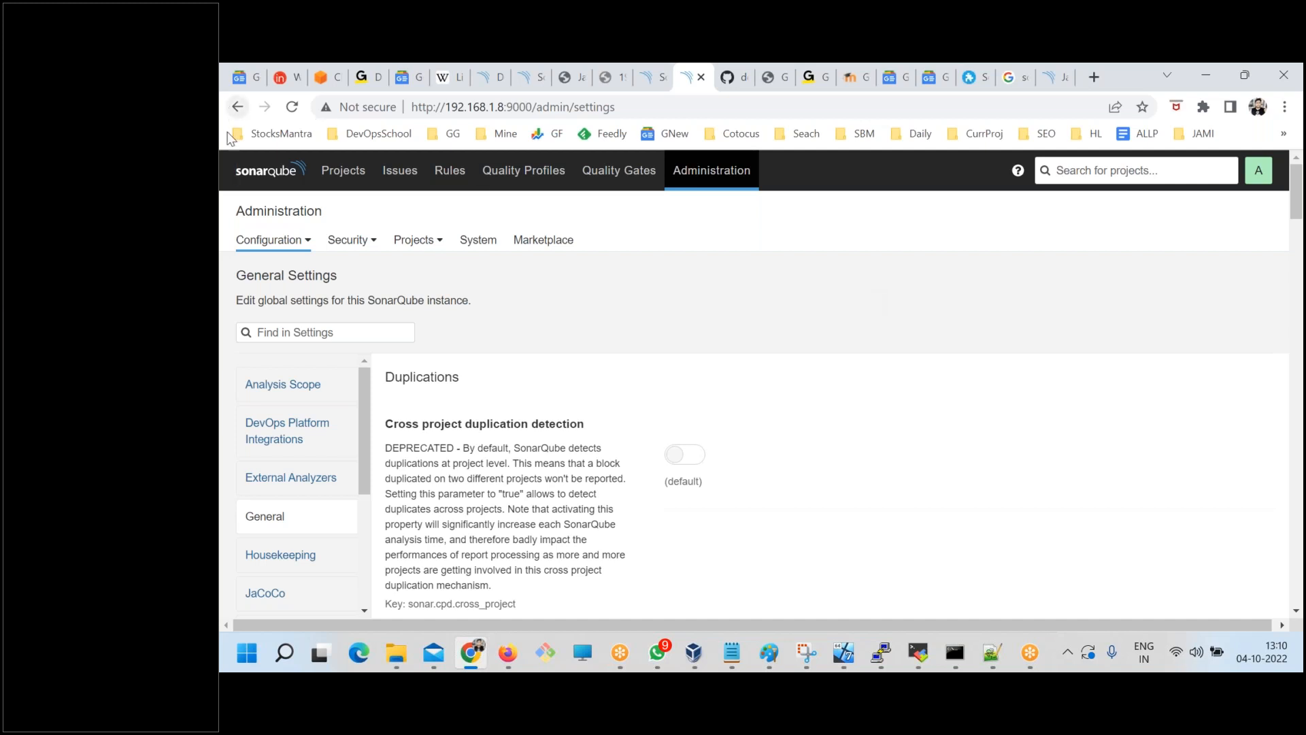
{"action": "left_click", "coordinate": [266, 170]}
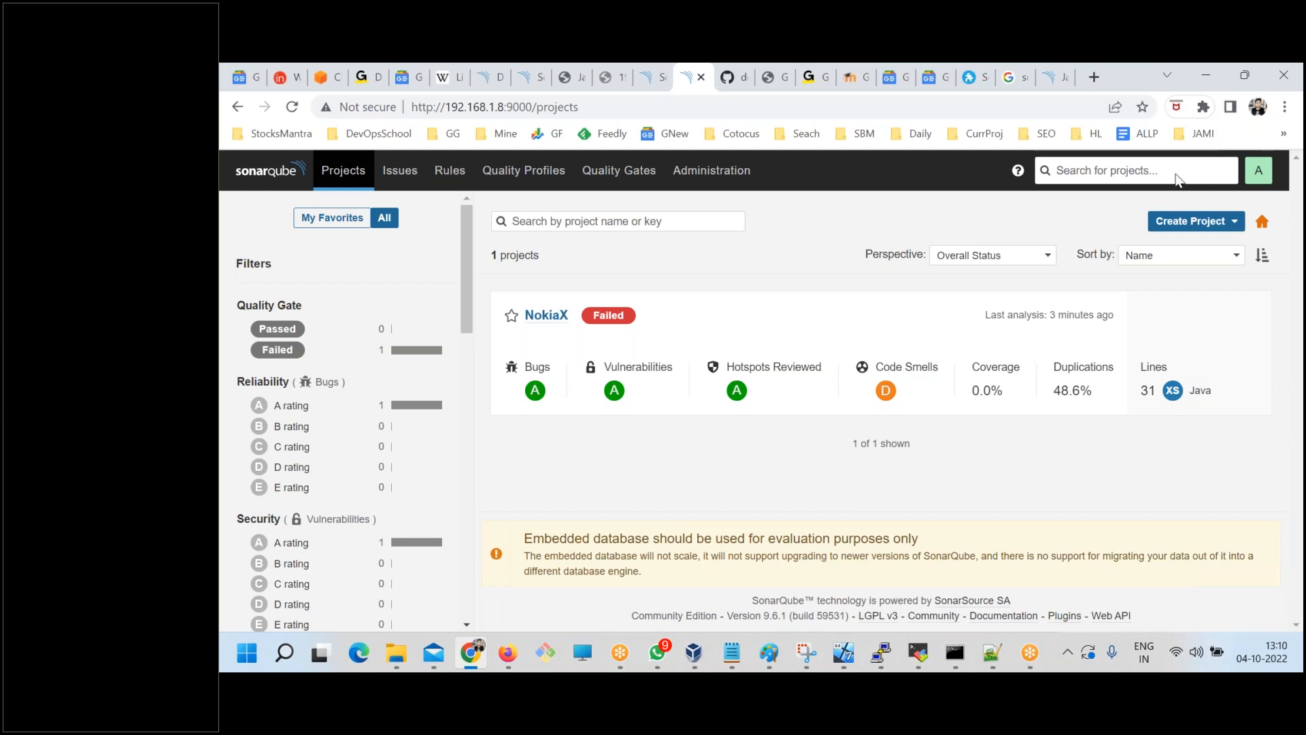
{"action": "left_click", "coordinate": [777, 240]}
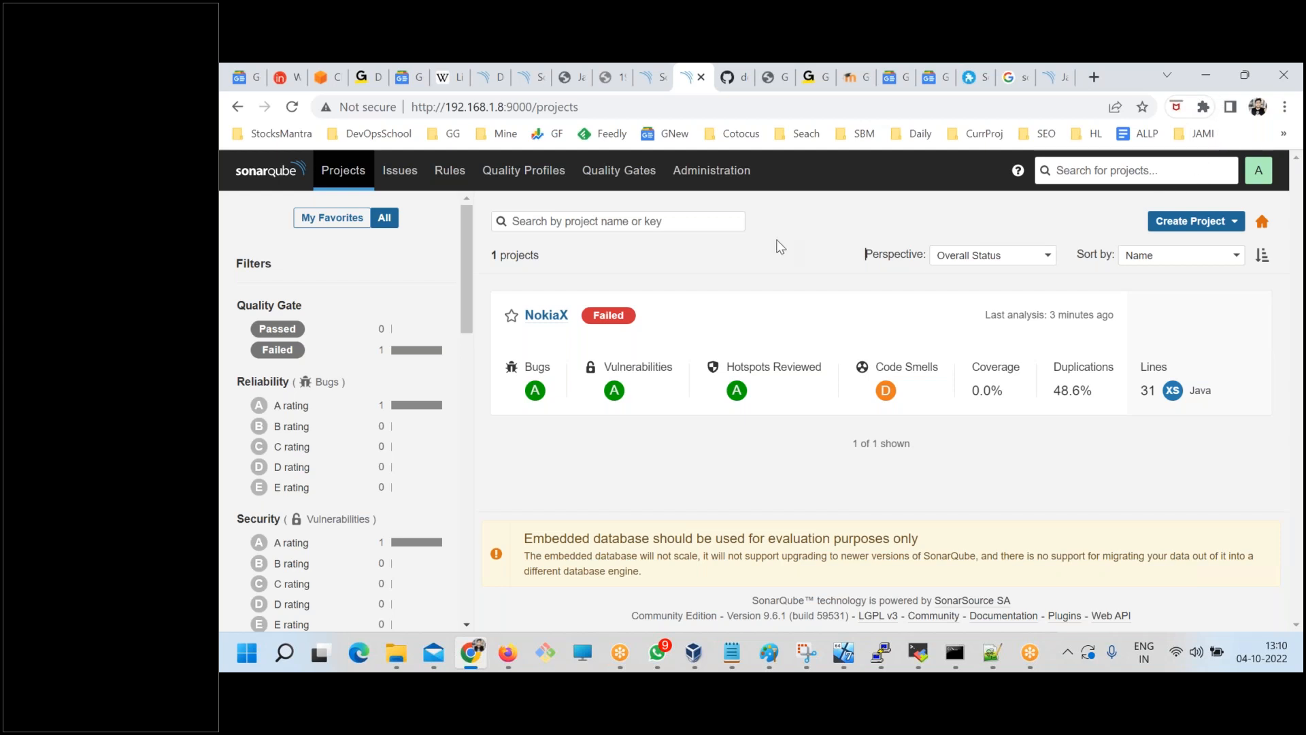